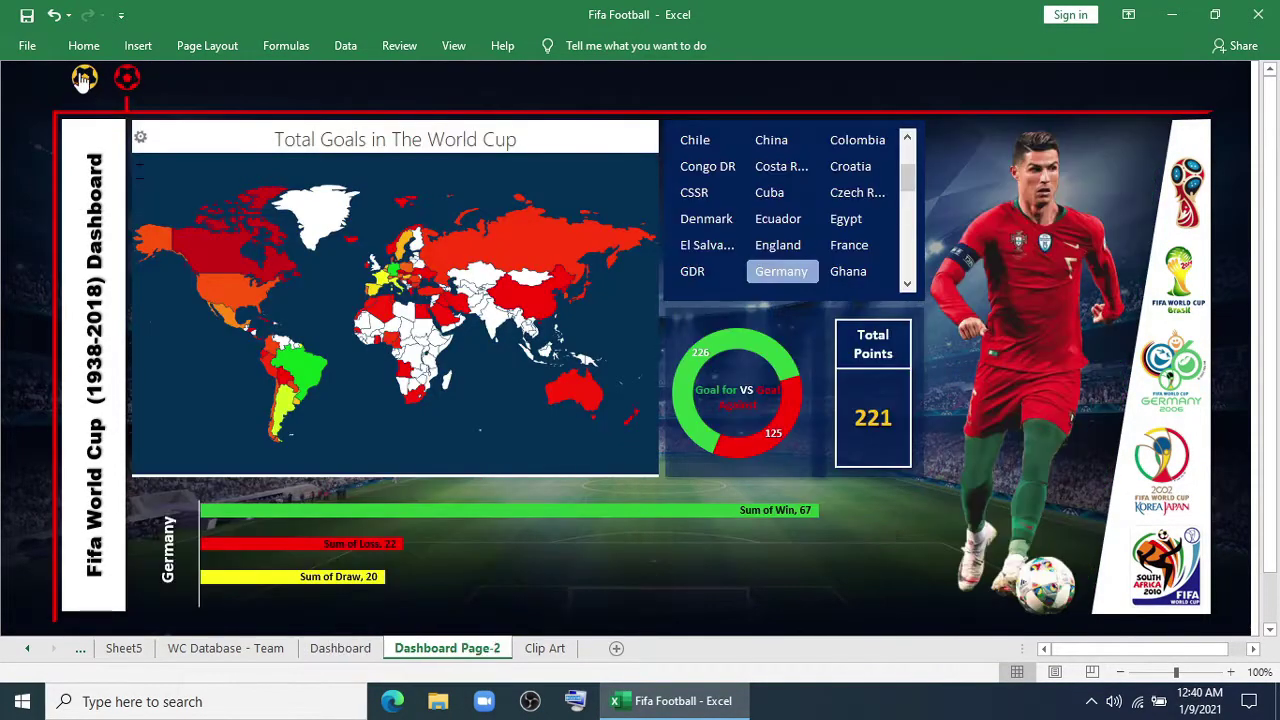
Step: View the first dashboard page for several individual years and year ranges, ending with all years from 1930 to 2018 selected
left_click(84, 78)
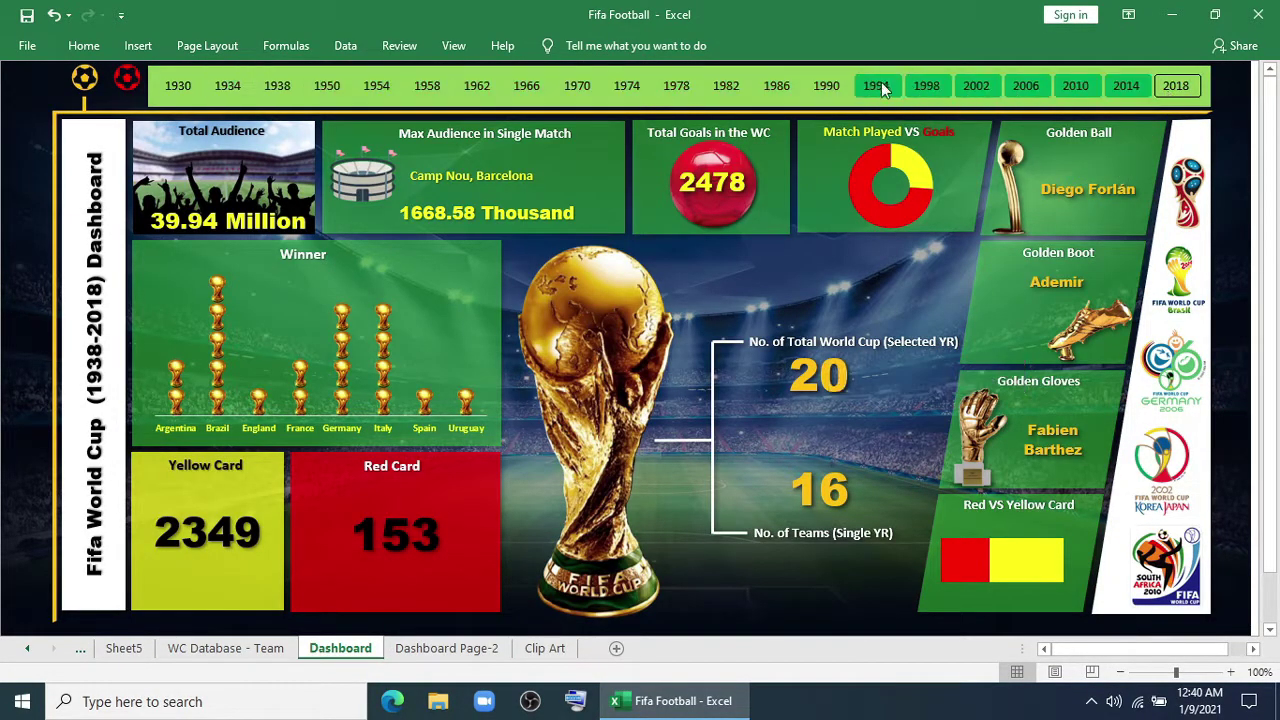
left_click_drag(881, 84, 872, 86)
left_click_drag(165, 85, 350, 94)
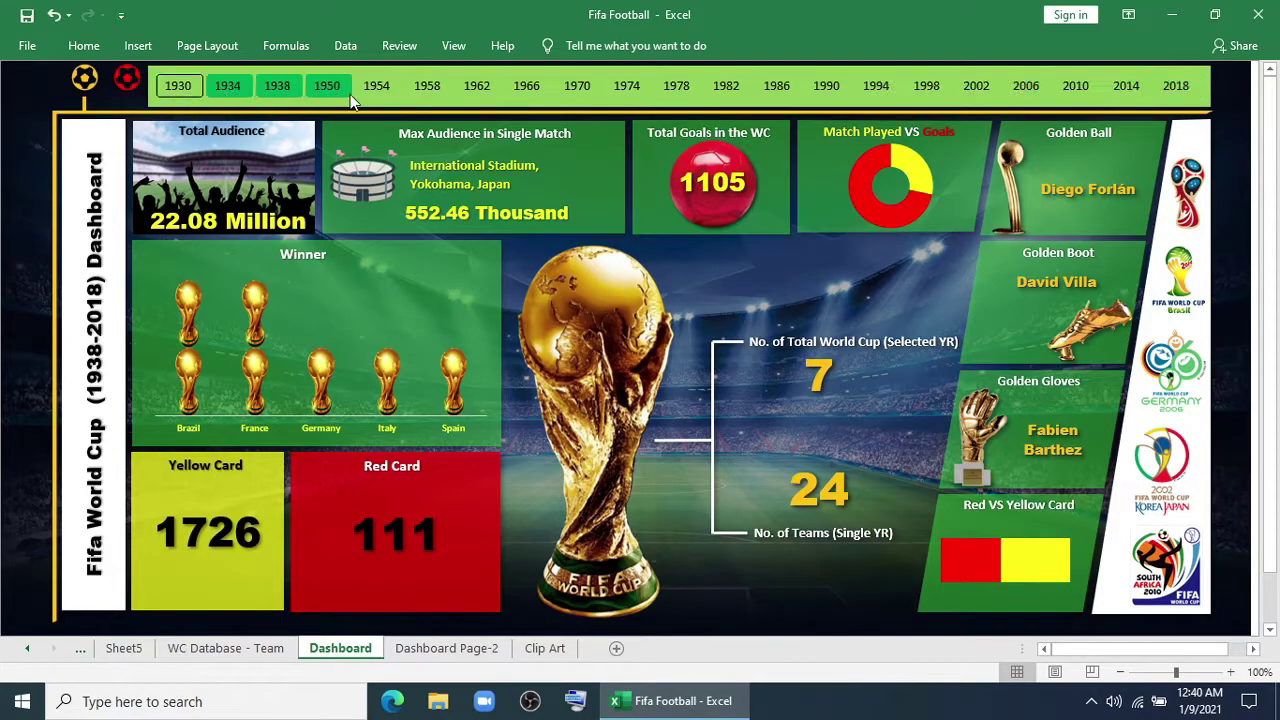
left_click(477, 87)
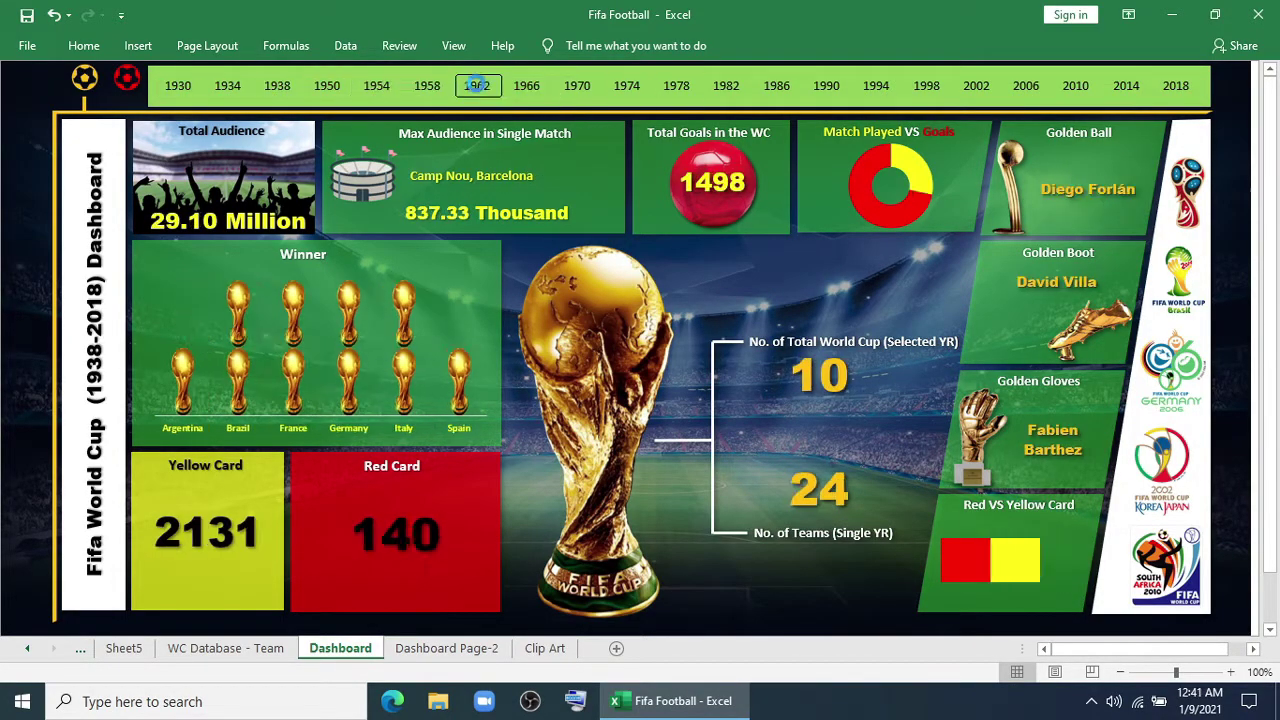
left_click(527, 86)
left_click(627, 86)
left_click(676, 86)
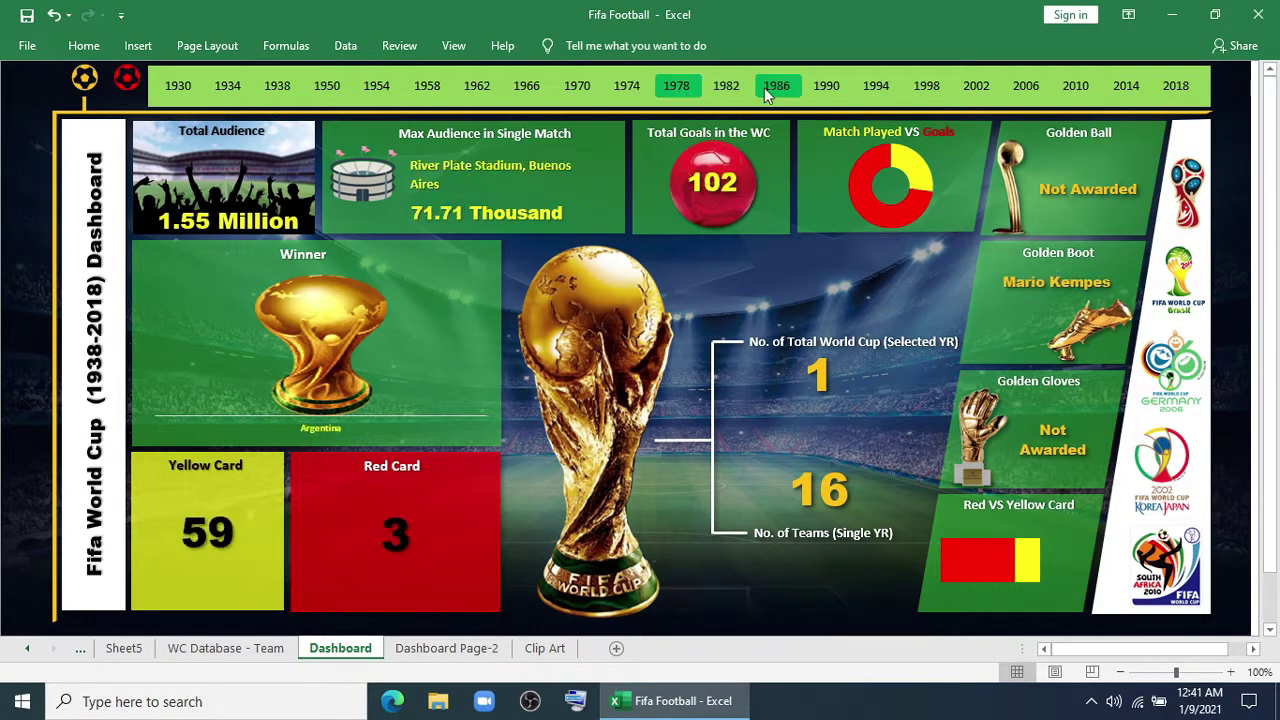
left_click(776, 86)
left_click_drag(1176, 86, 163, 83)
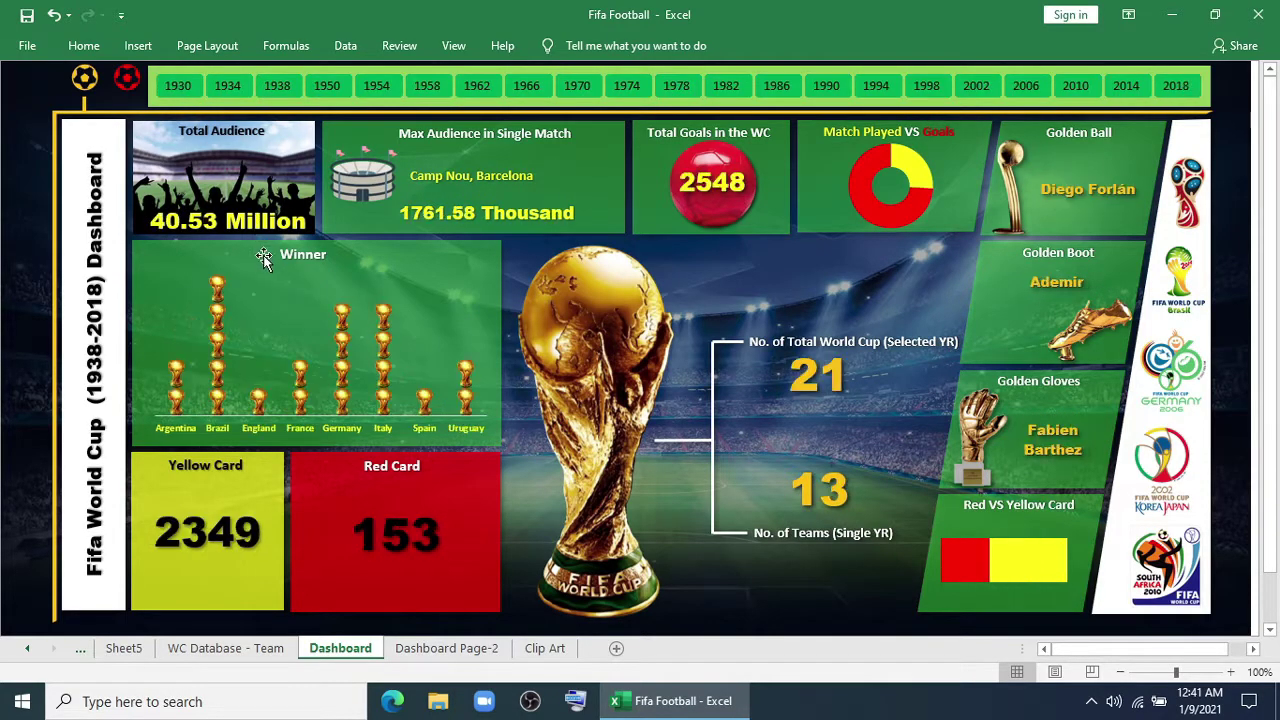
Step: View the team statistics for Argentina and Belgium on the second dashboard page
left_click(133, 86)
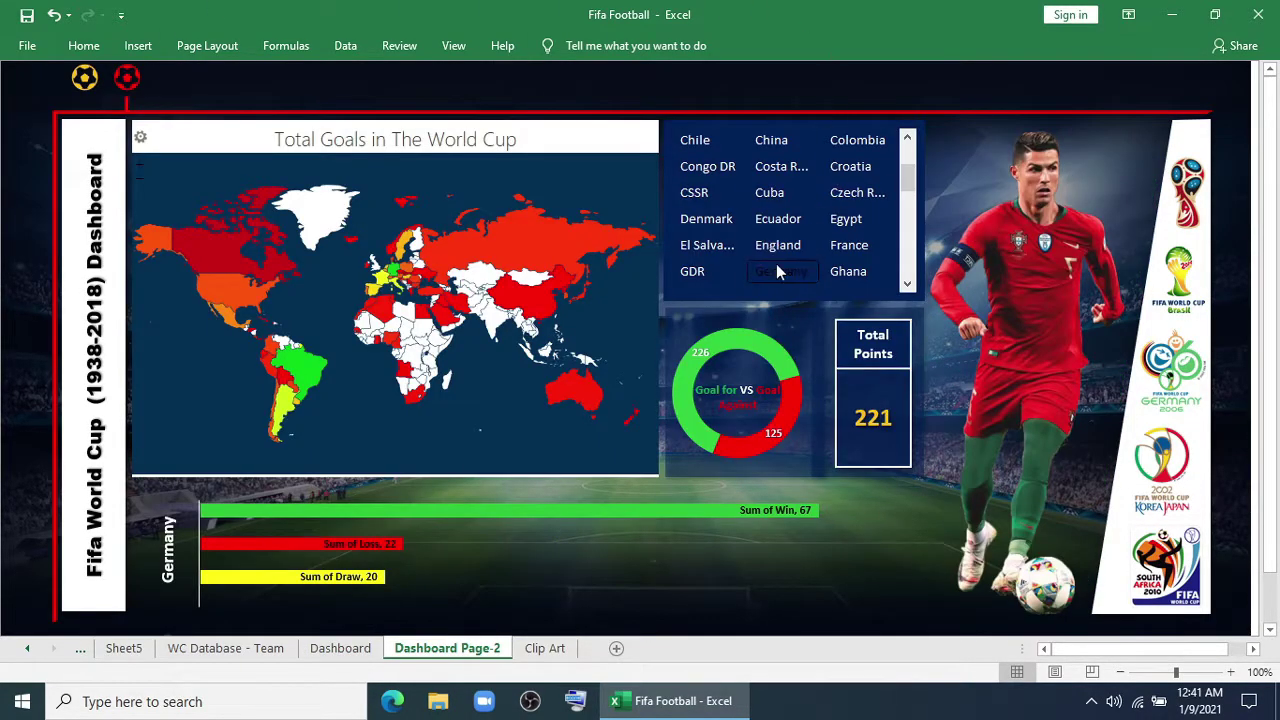
left_click_drag(908, 180, 908, 150)
left_click(857, 140)
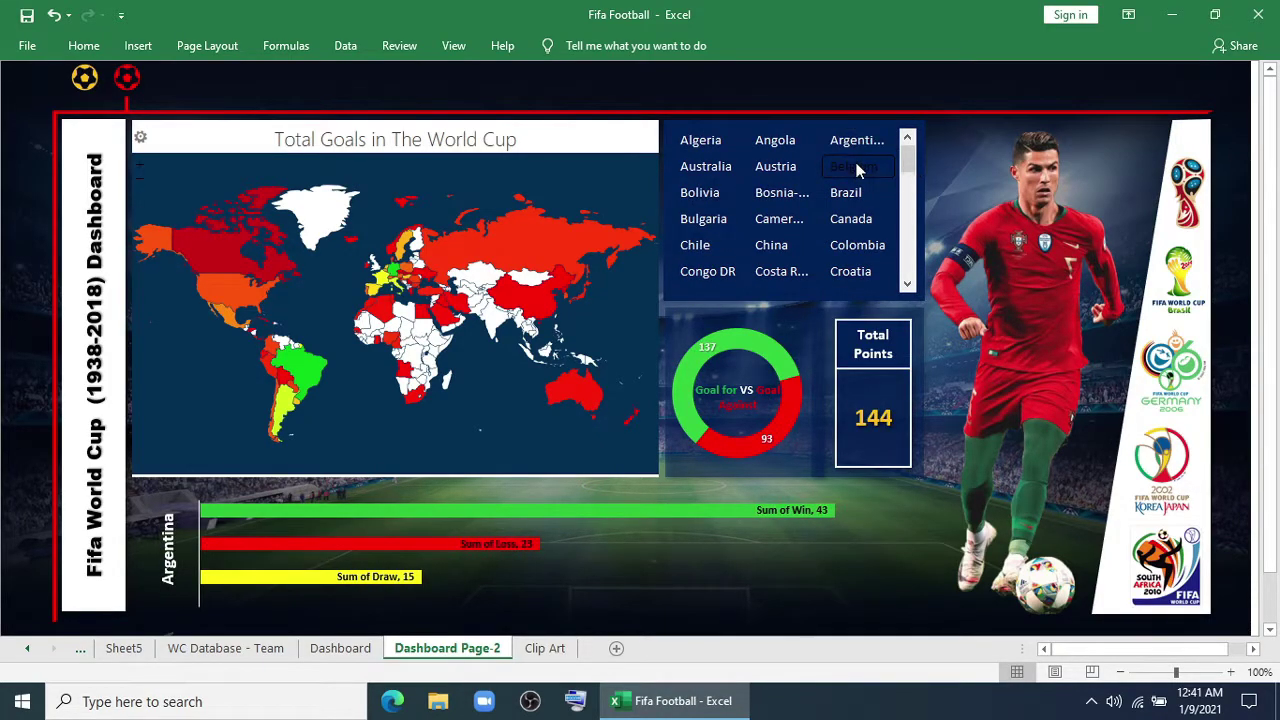
left_click(855, 166)
left_click(857, 140)
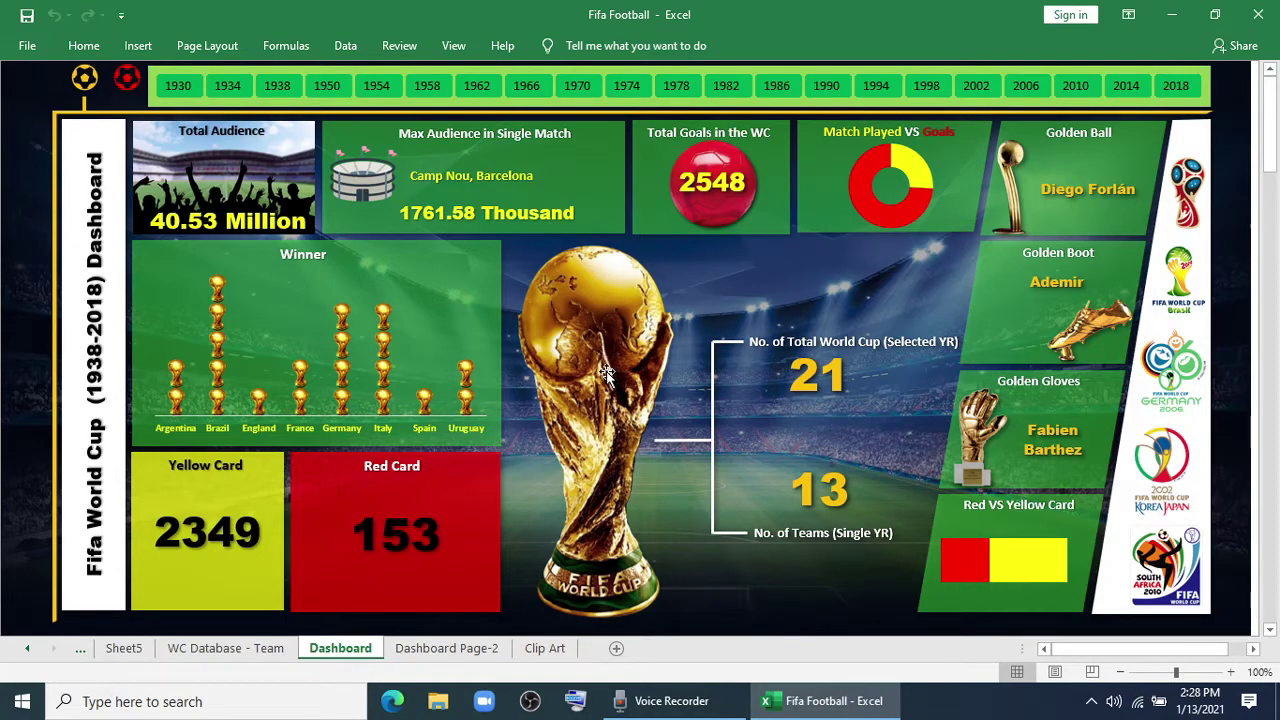
Step: Examine the Total Goals in The World Cup map on the second dashboard page by enlarging and reducing it
left_click(128, 84)
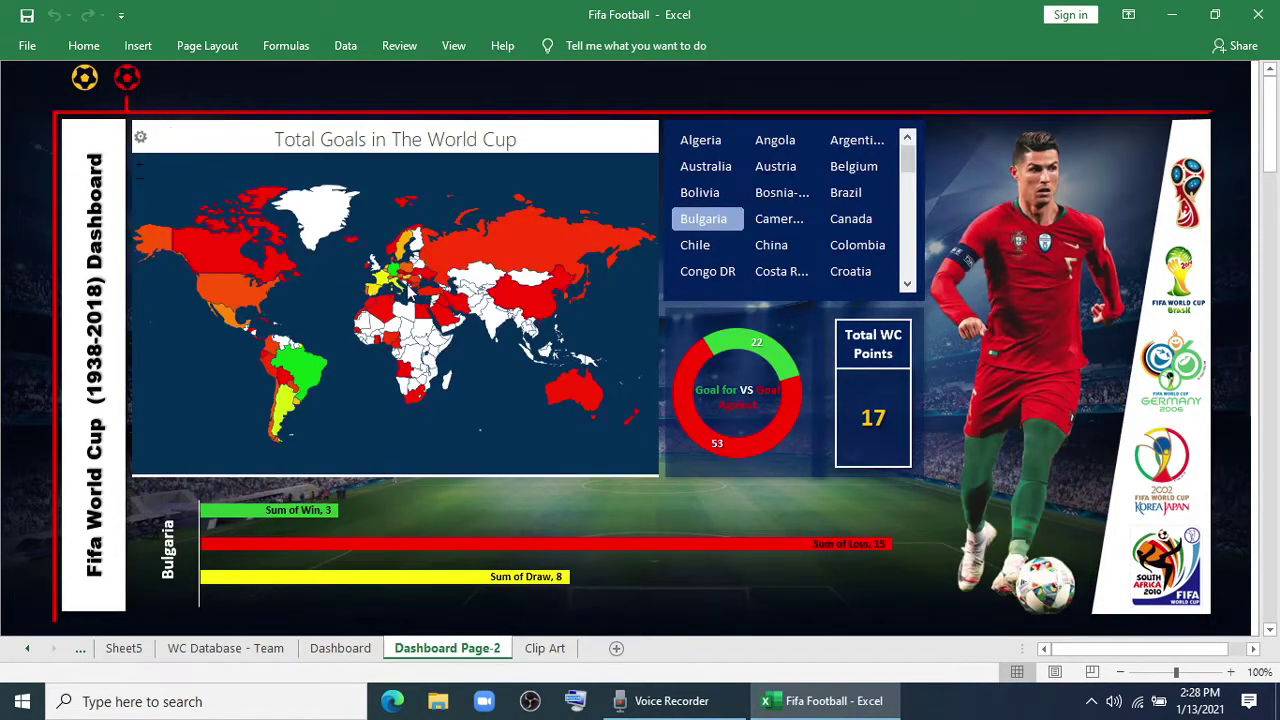
scroll(403, 360, "up", 1)
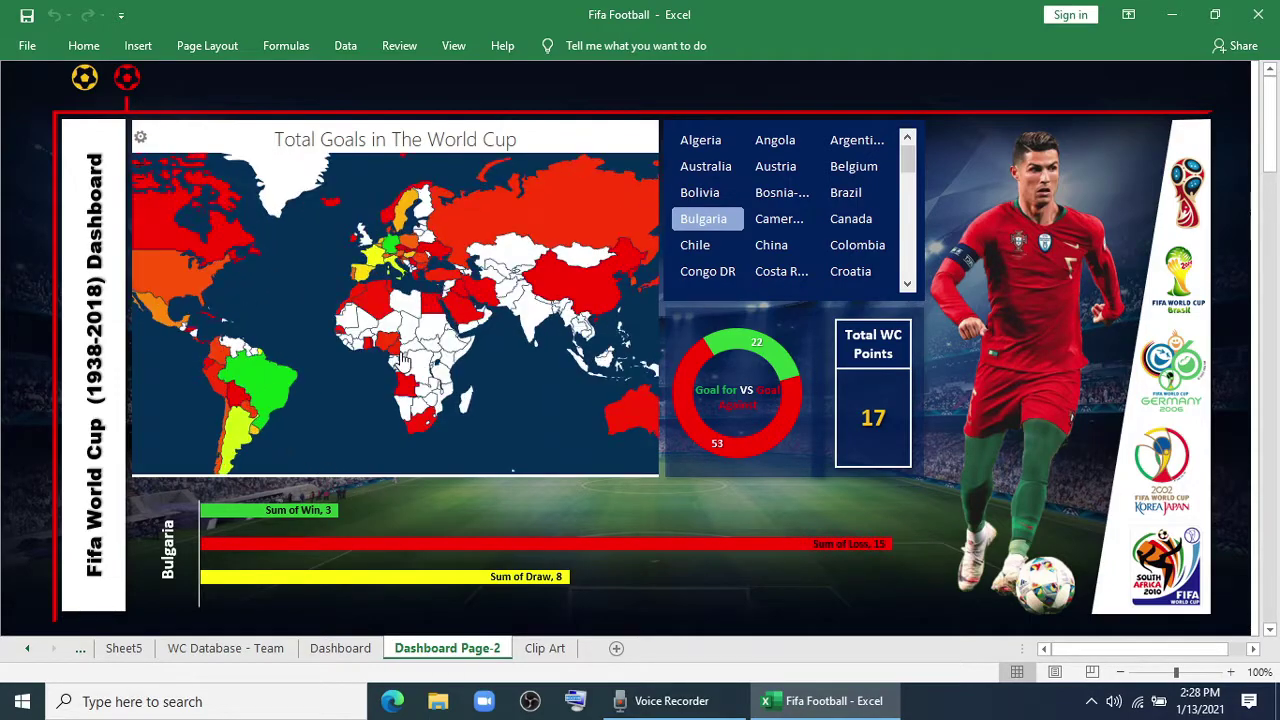
scroll(403, 360, "down", 1)
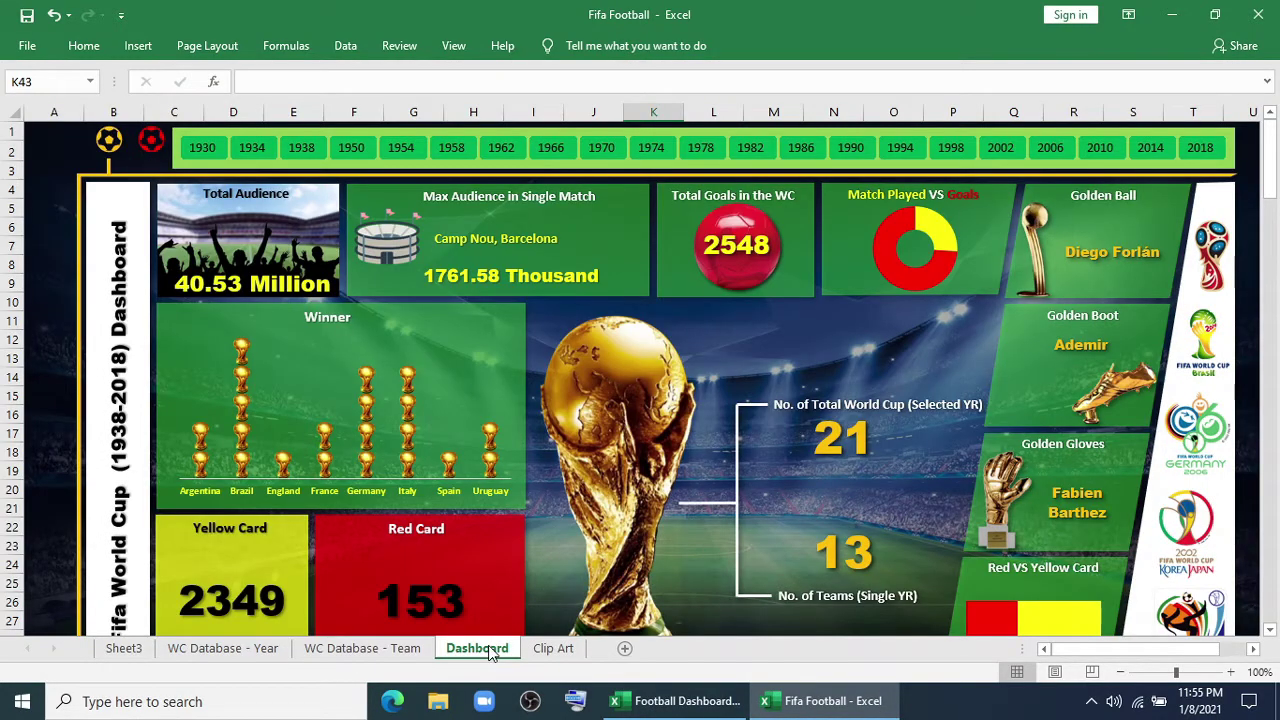
Step: Create a copy of the Dashboard sheet at the end of the Fifa Football.xlsx workbook
right_click(490, 652)
left_click(535, 496)
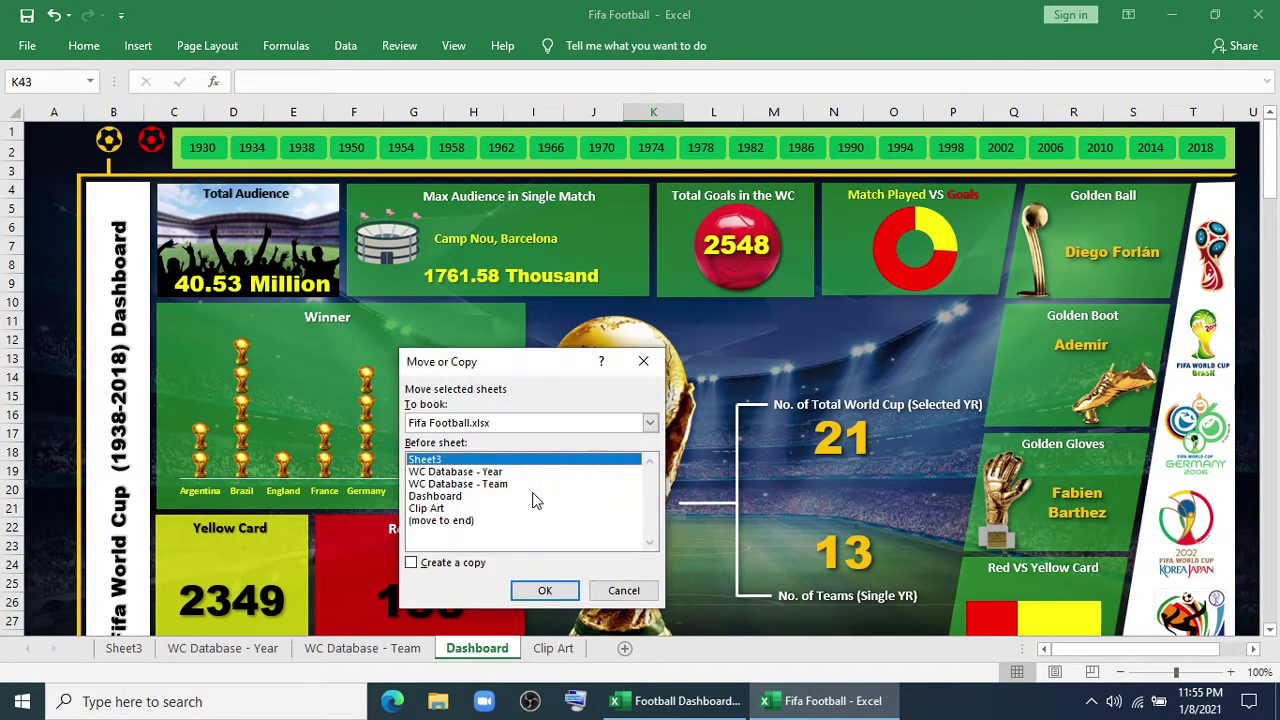
left_click(412, 563)
left_click(441, 520)
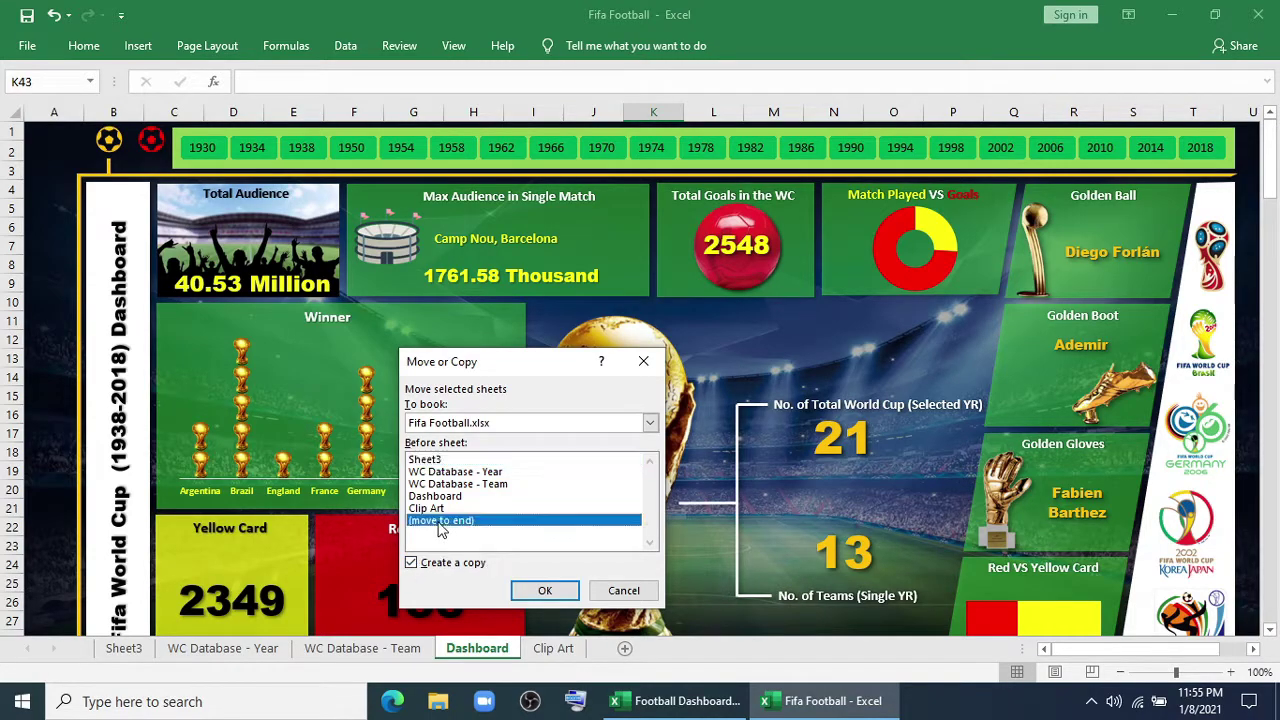
left_click(545, 590)
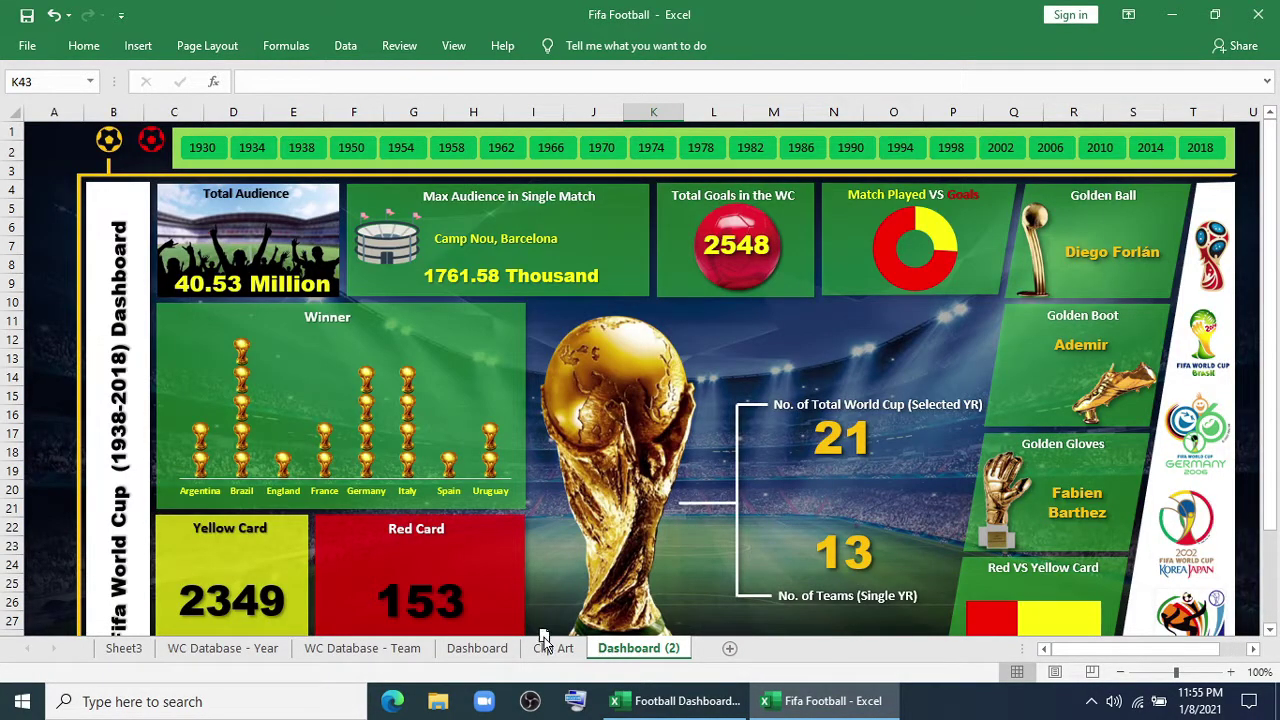
Step: Place the copied sheet before Clip Art and rename it Dashboard Page-2
right_click(590, 648)
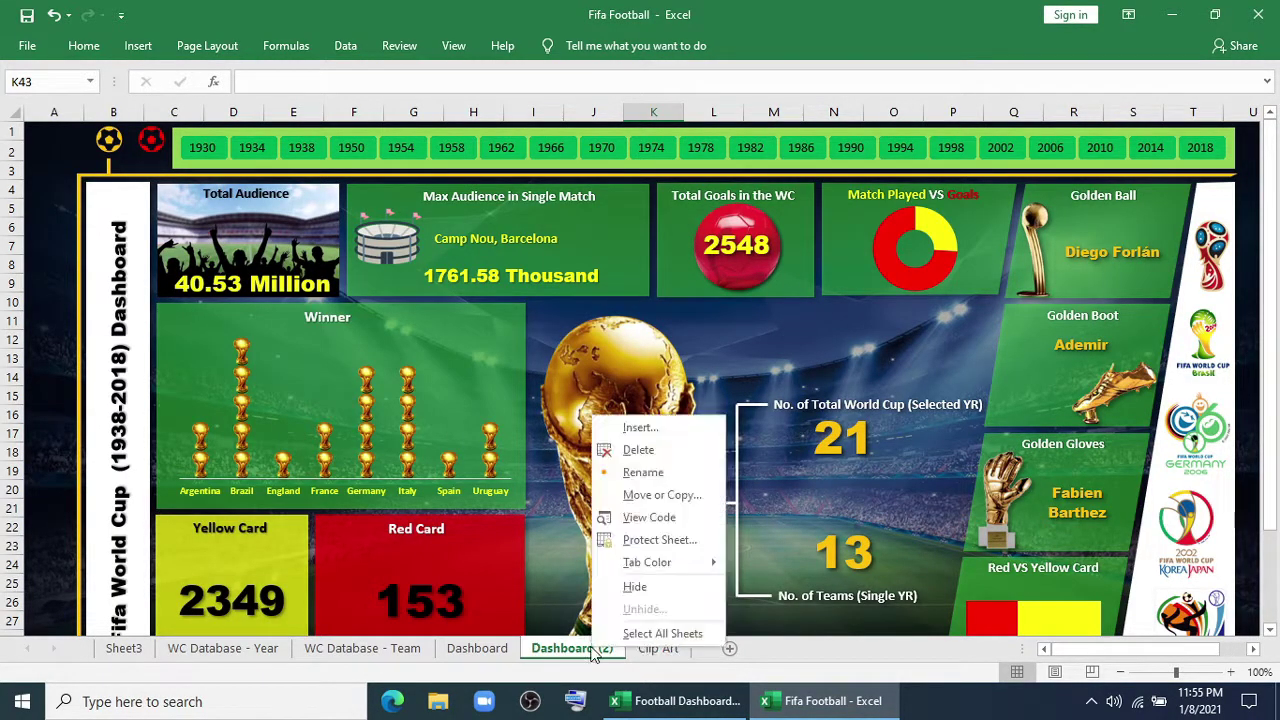
left_click(640, 473)
type("Da")
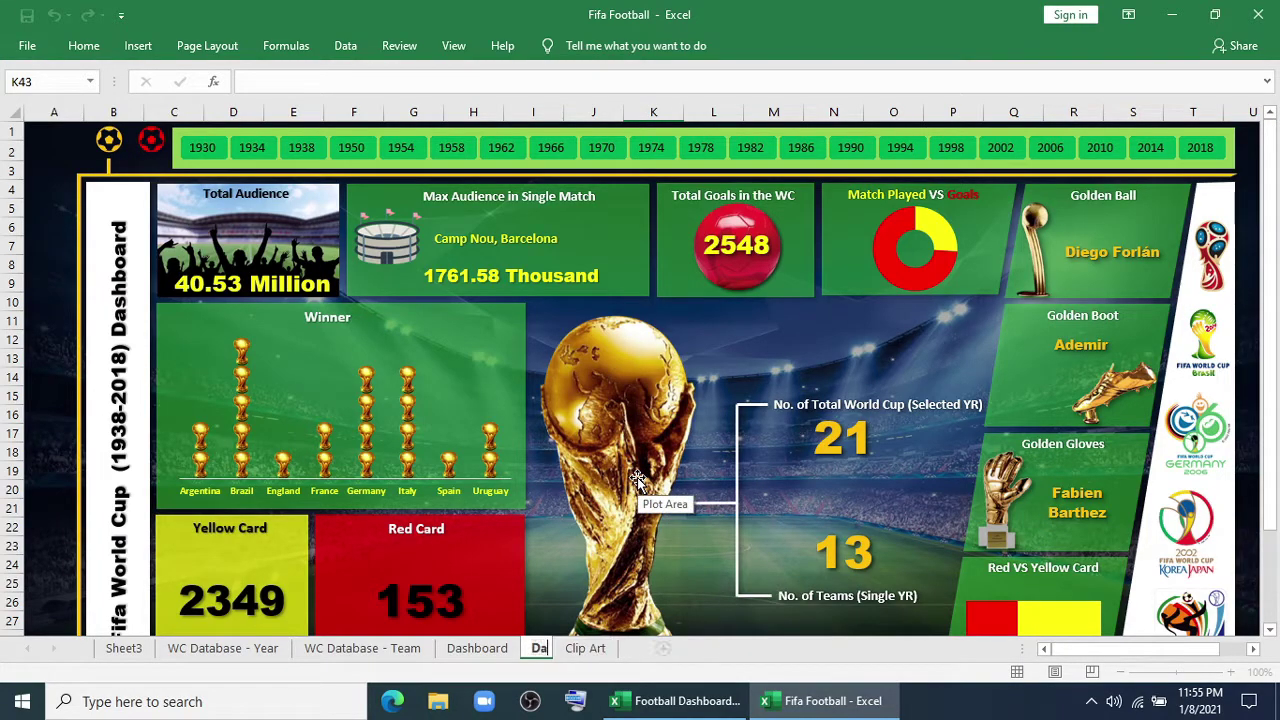
type("shboard")
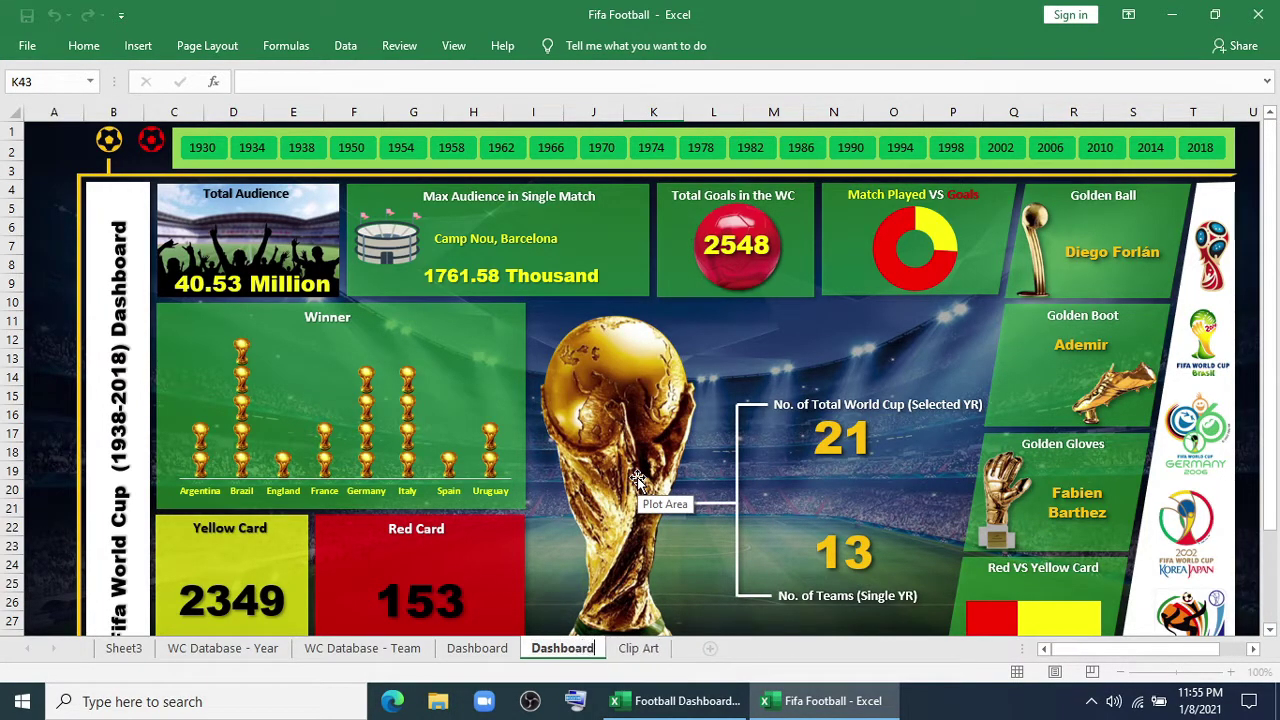
type(" P")
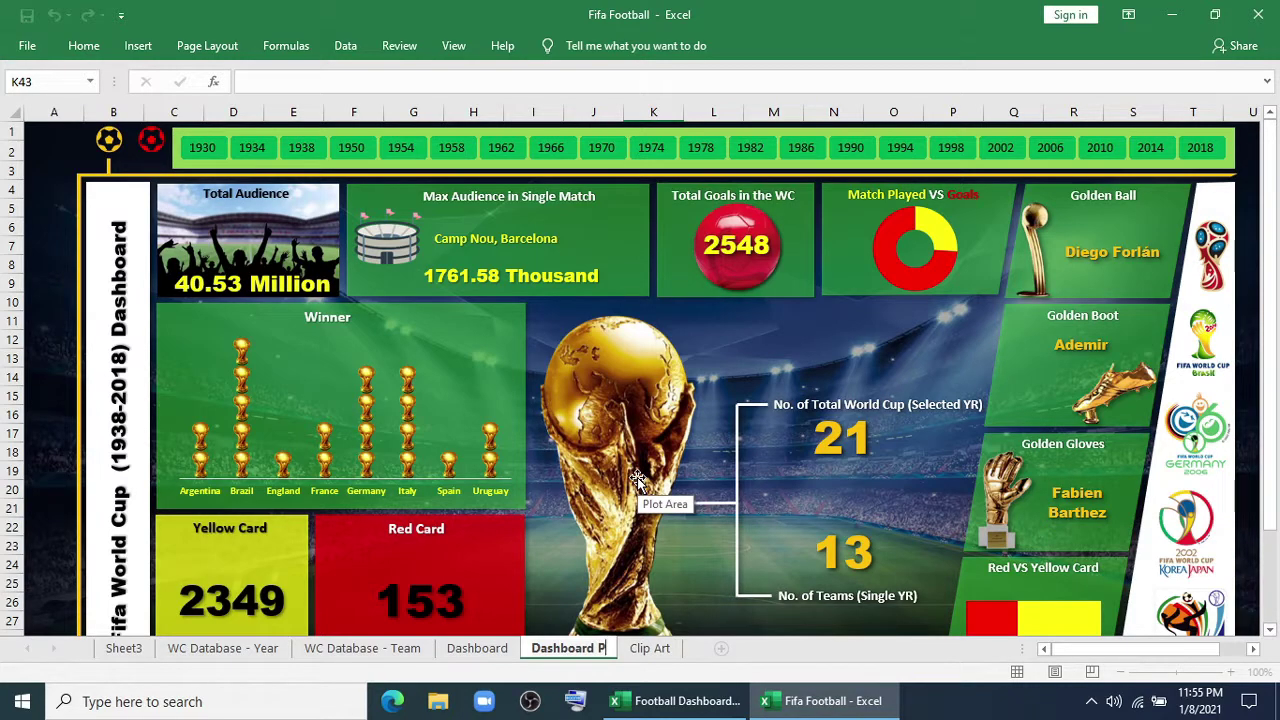
type("age-2")
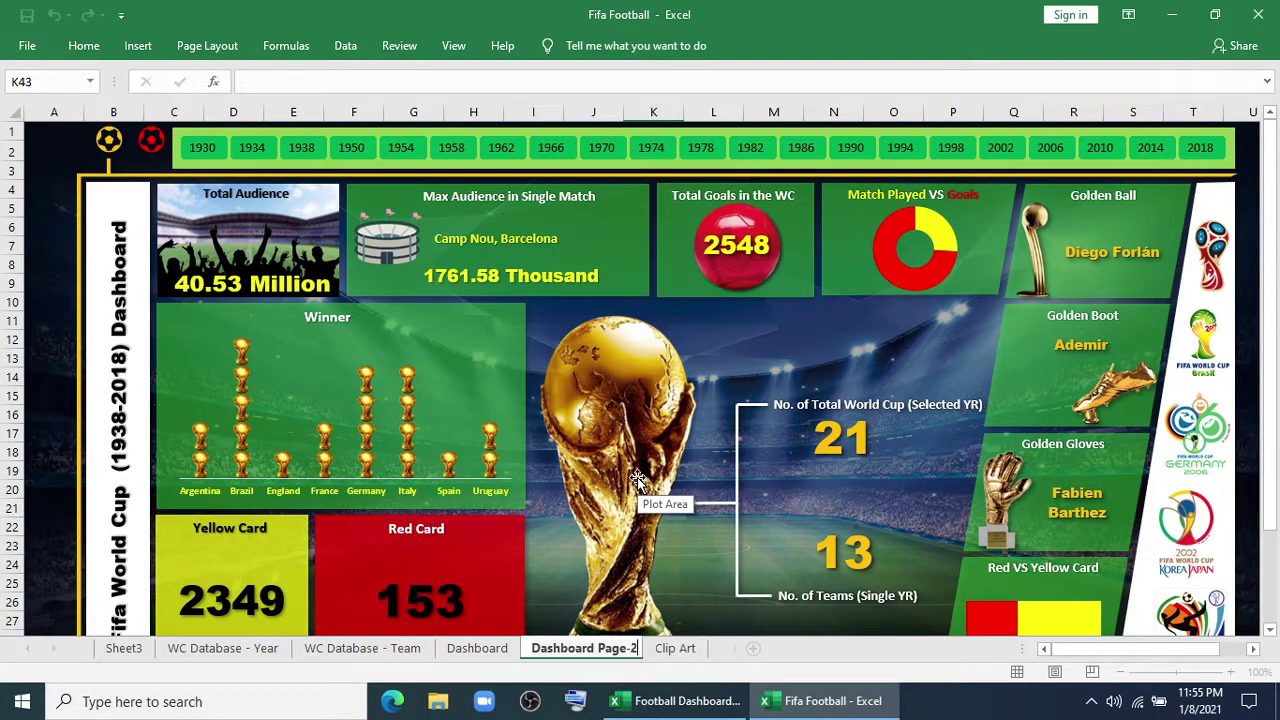
key("Return")
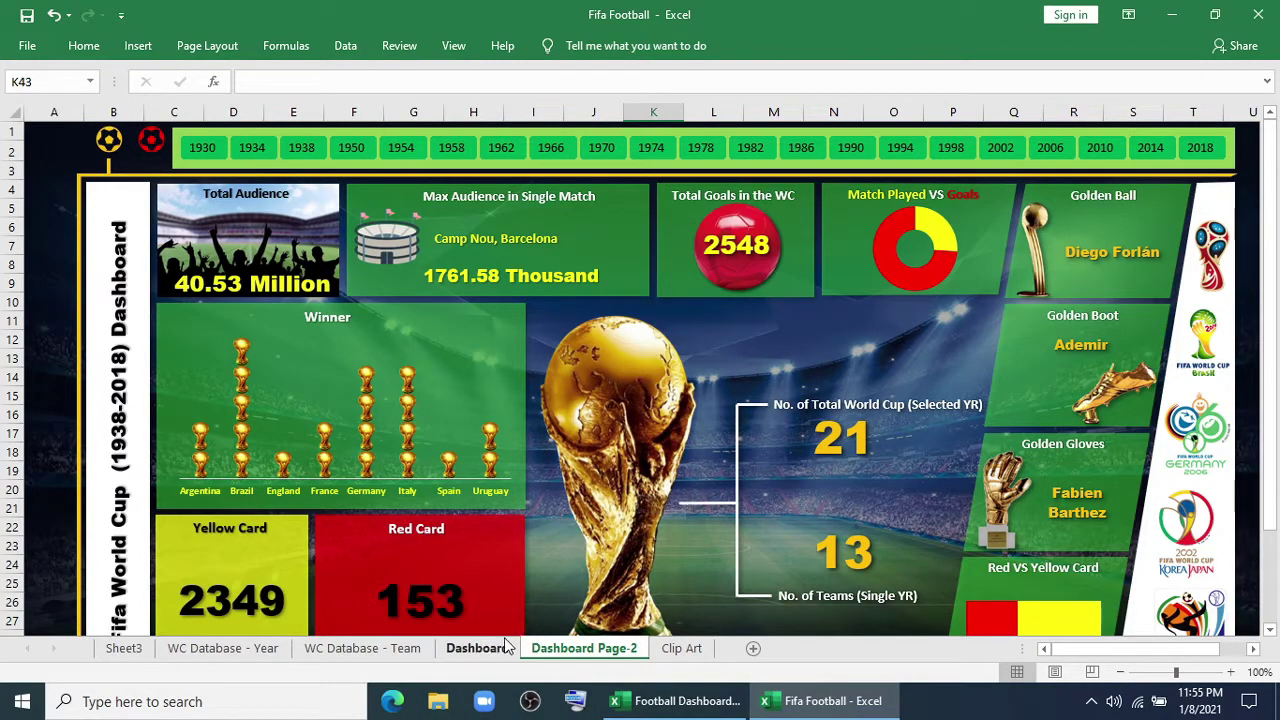
Step: Delete the years slicer, the Total Audience picture, title and value, and the Max Audience background panel from Dashboard Page-2
left_click(236, 128)
left_click(243, 130)
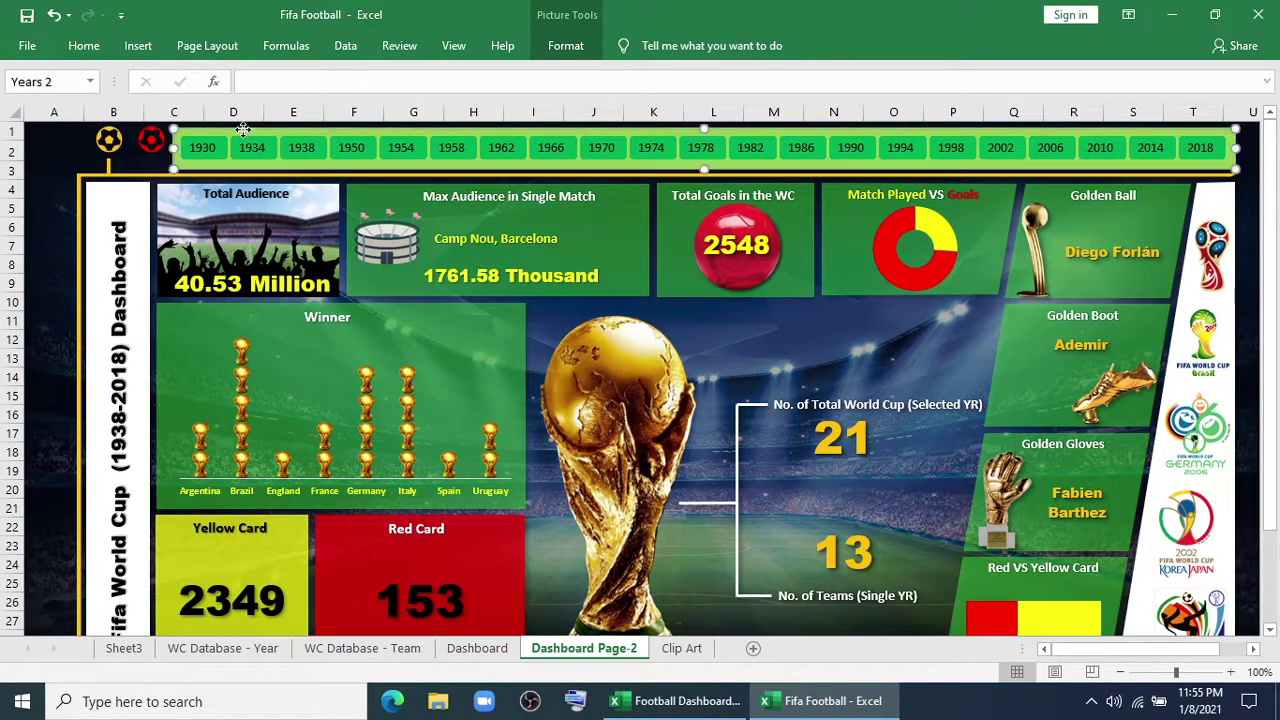
key("Delete")
left_click(262, 228)
key("Delete")
left_click(614, 236)
key("Delete")
left_click(258, 194)
key("Delete")
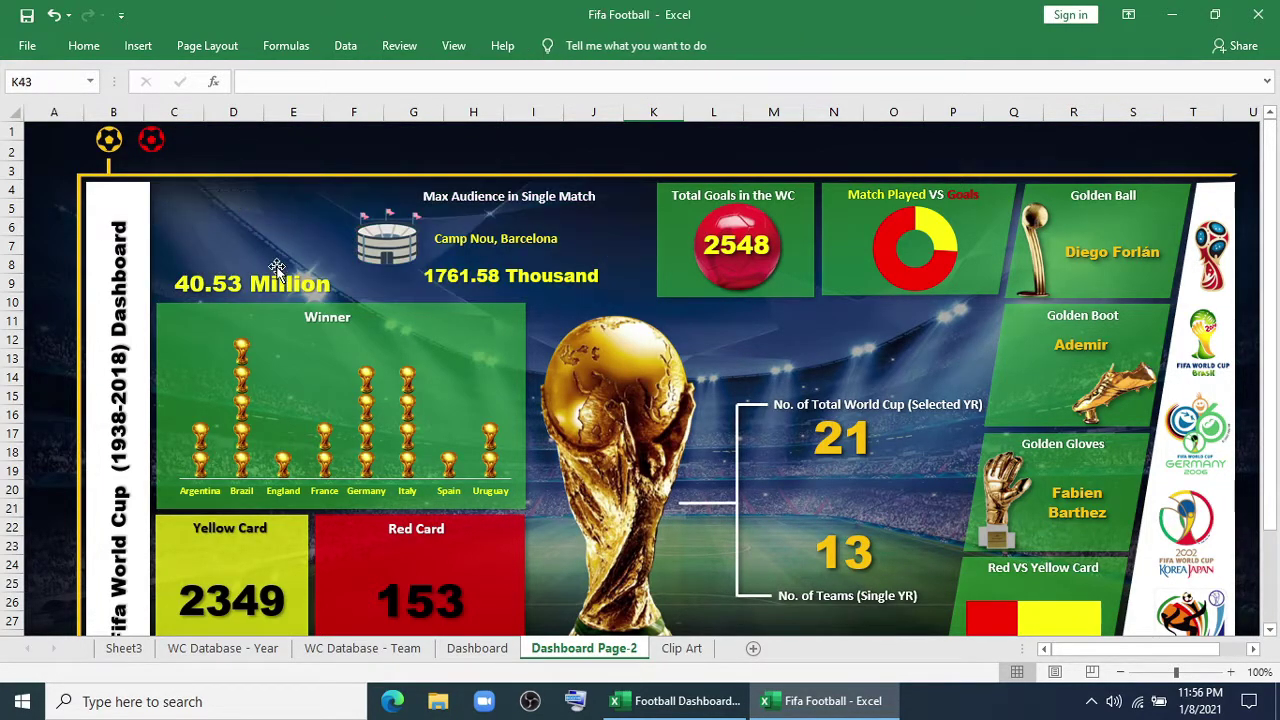
left_click(271, 281)
key("Delete")
Step: Select the audience, goals, match, award, trophy, team-count, winner and card charts, labels and pictures together and delete them
left_click(388, 240)
left_click(450, 197, "ctrl")
left_click(436, 250, "ctrl")
left_click(750, 196, "ctrl")
left_click(905, 250, "ctrl")
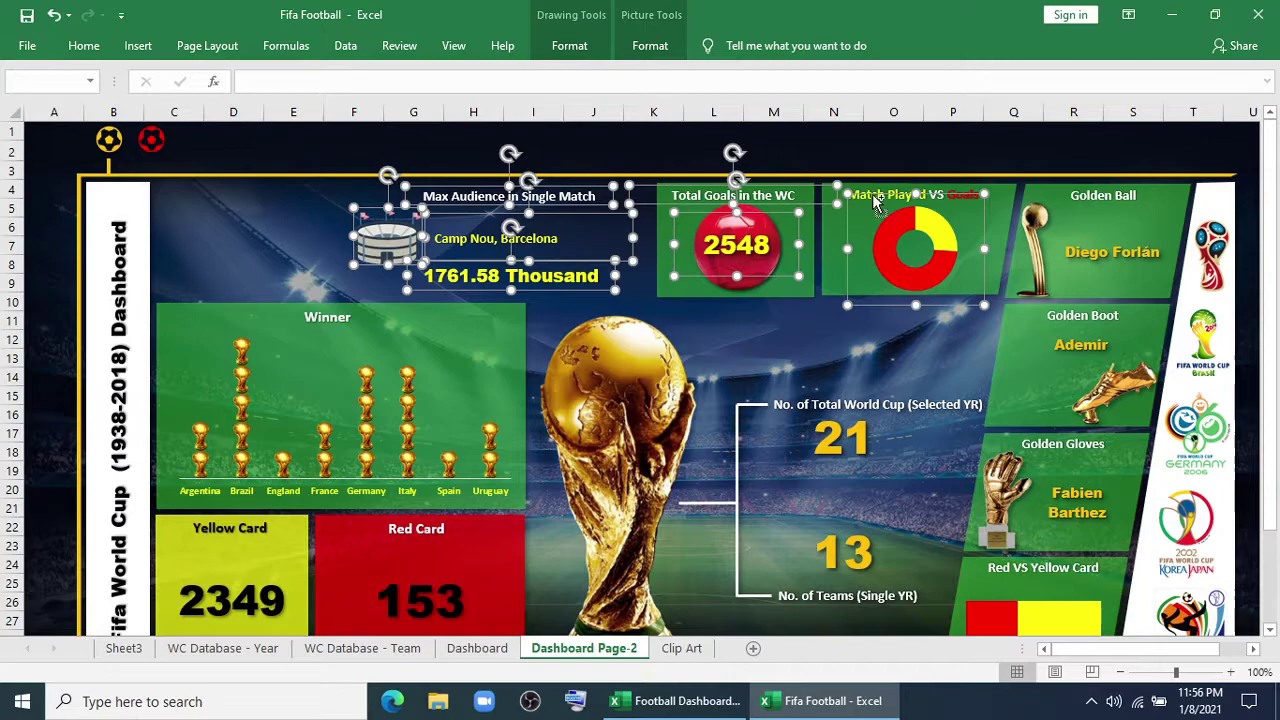
left_click(998, 230, "ctrl")
left_click(1090, 195, "ctrl")
left_click(1035, 245, "ctrl")
left_click(1112, 252, "ctrl")
left_click(1140, 290, "ctrl")
left_click(1120, 314, "ctrl")
left_click(1038, 402, "ctrl")
left_click(930, 405, "ctrl")
left_click(848, 438, "ctrl")
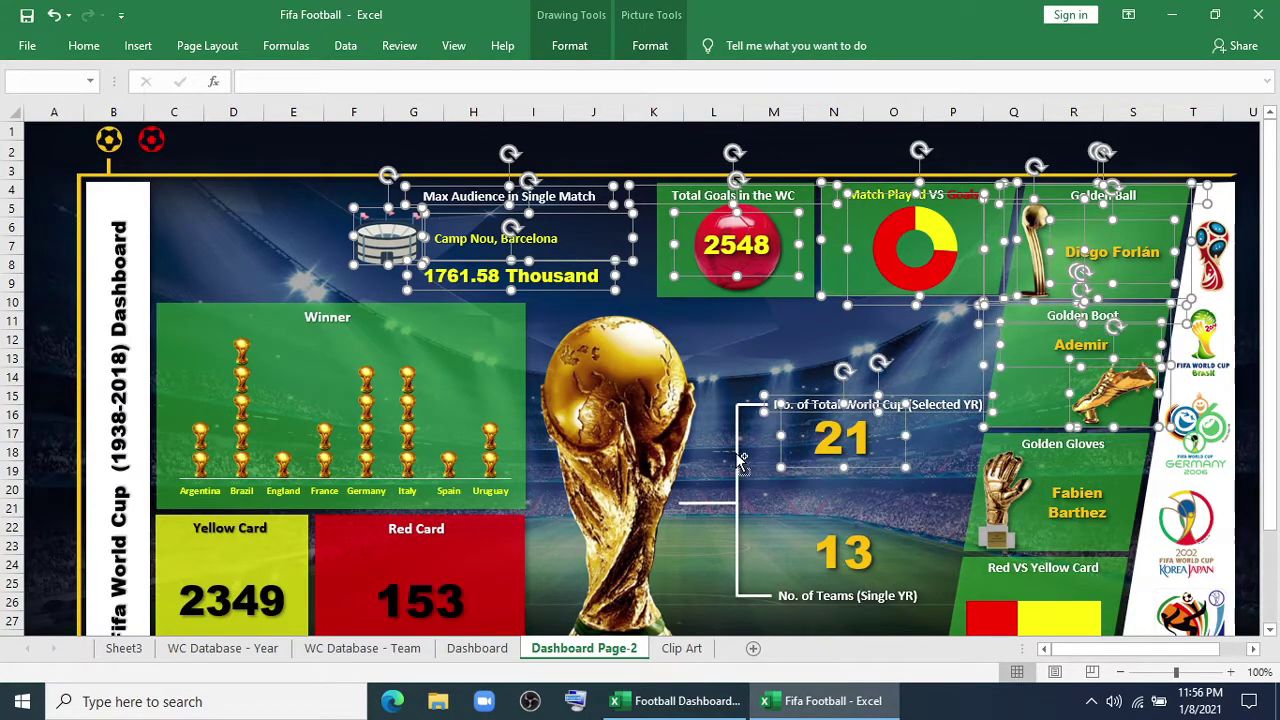
left_click(738, 462, "ctrl")
left_click(655, 490, "ctrl")
left_click(840, 598, "ctrl")
left_click(1062, 616, "ctrl")
left_click(1060, 568, "ctrl")
left_click(1003, 472, "ctrl")
left_click(480, 480, "ctrl")
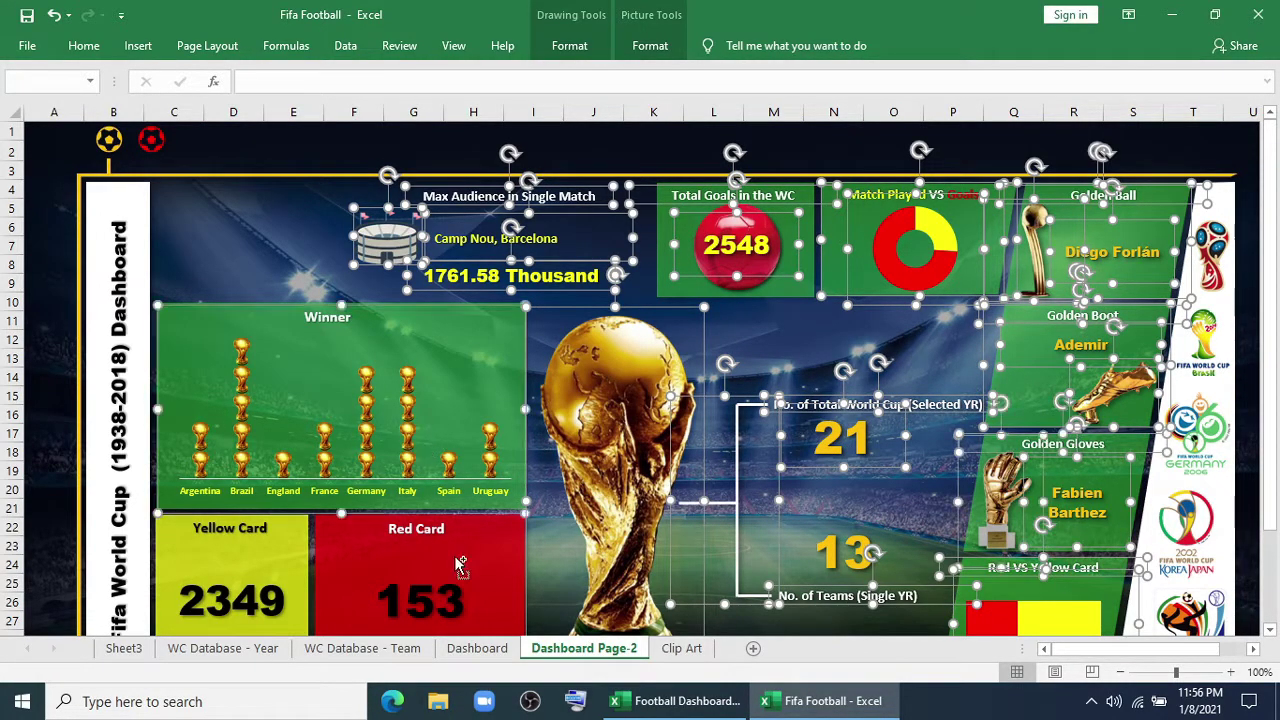
left_click(456, 559, "ctrl")
left_click(276, 566, "ctrl")
left_click(262, 530, "ctrl")
left_click(418, 531, "ctrl")
key("Delete")
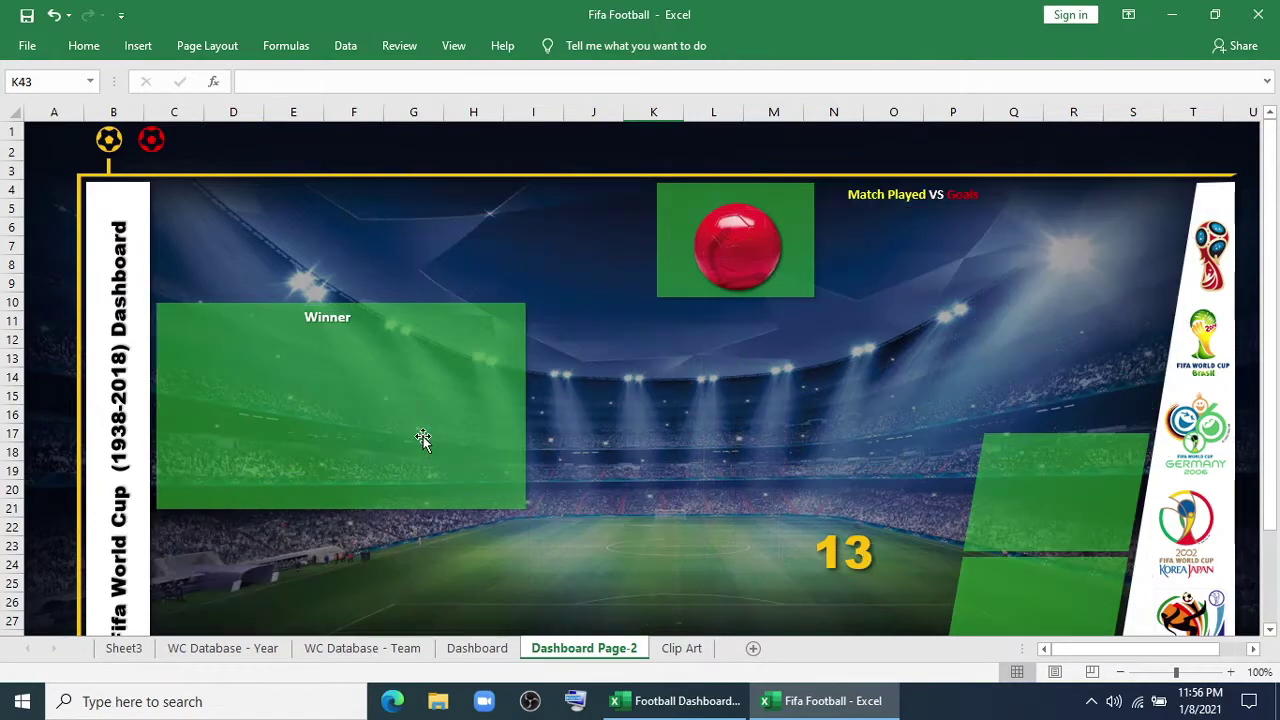
Step: Delete the leftover green Winner panel with its title and the red goals ball with its green panel
left_click(422, 438)
key("Delete")
left_click(335, 317)
key("Delete")
left_click(727, 263)
key("Delete")
left_click(697, 266)
left_click(327, 317)
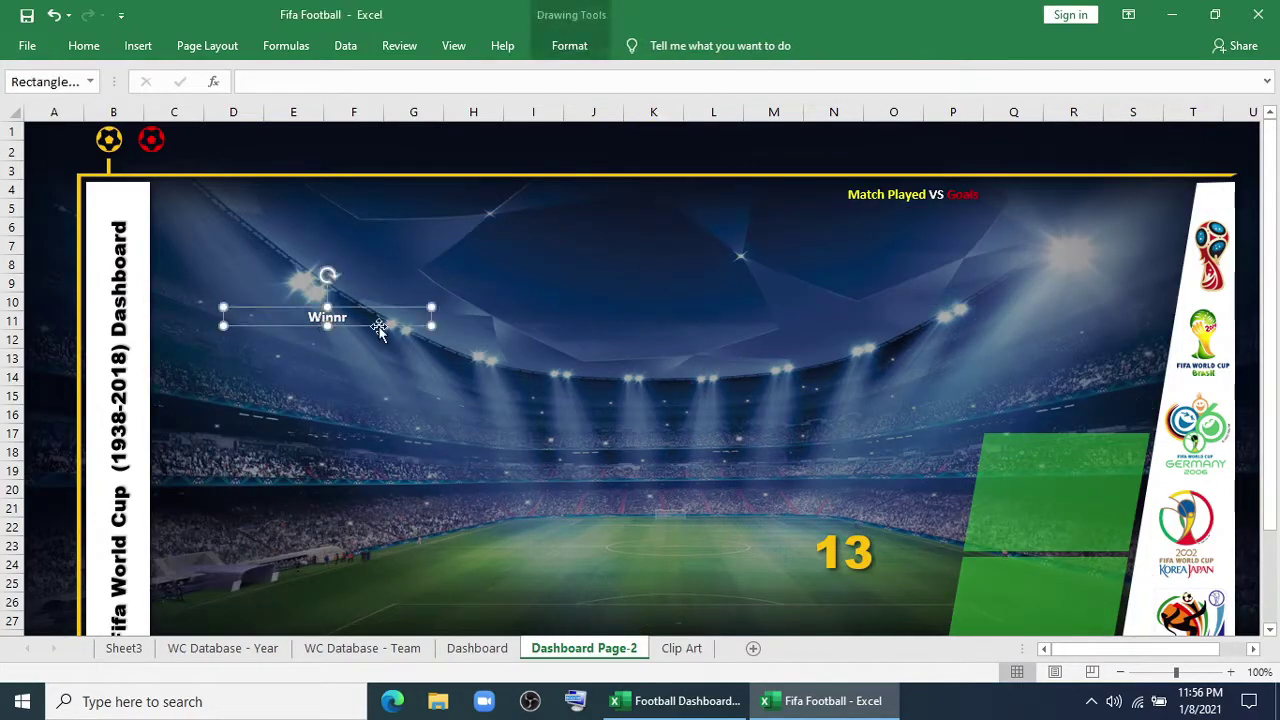
key("Delete")
Step: Delete the Match Played VS Goals title, the number of teams value and the two remaining slanted green panels
left_click(900, 200)
key("Delete")
left_click(848, 550)
key("Delete")
left_click(1020, 490)
key("Delete")
left_click(1014, 588)
key("Delete")
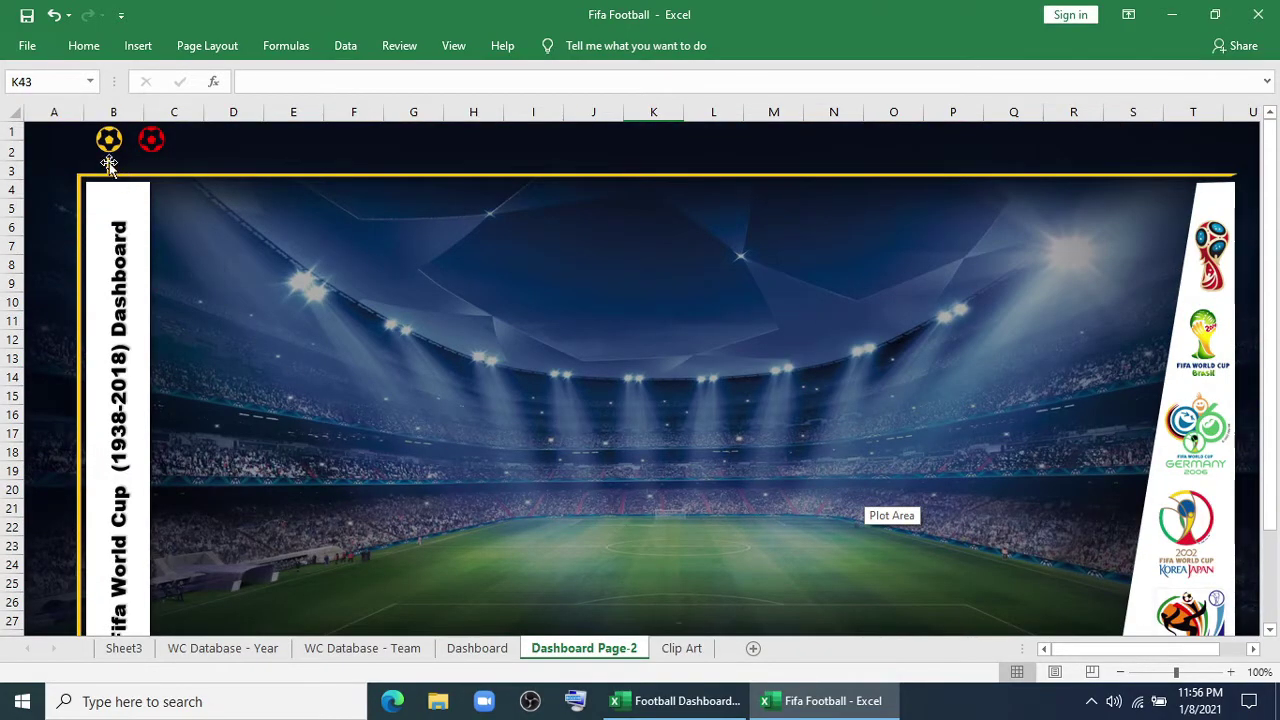
Step: Move the short yellow connector line from beneath the yellow football icon to beneath the red one
left_click(109, 163)
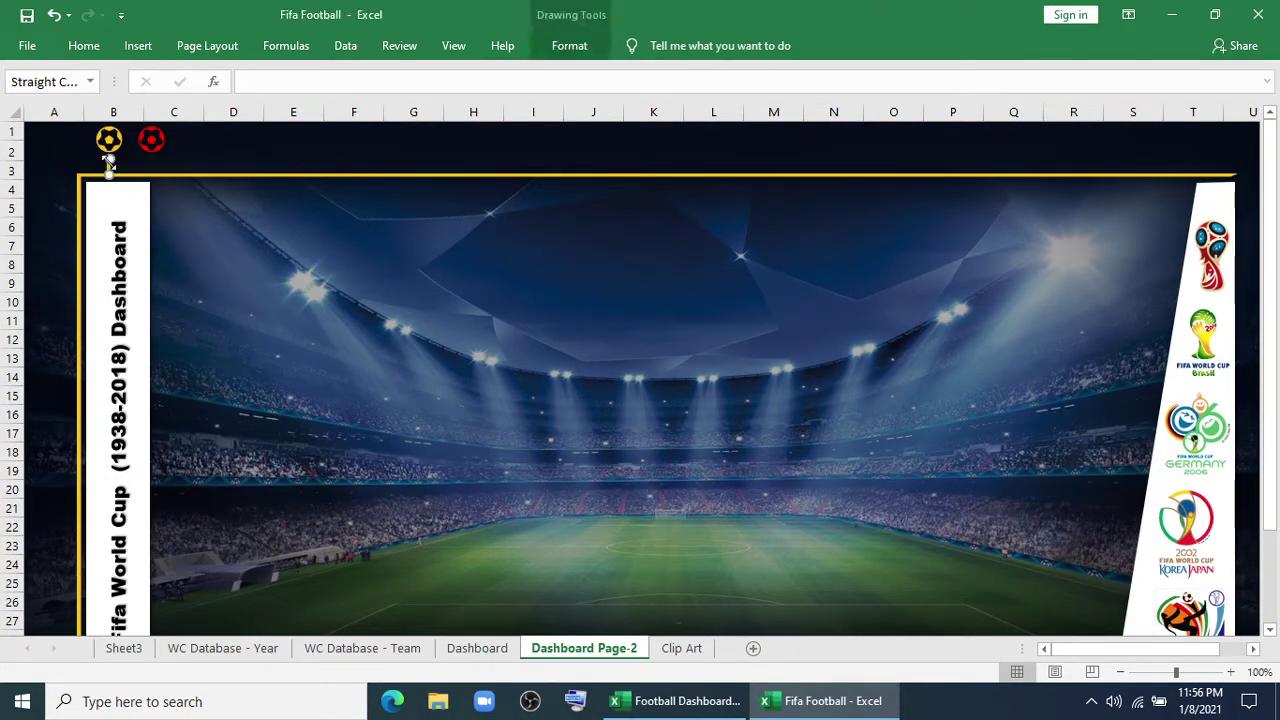
key("Escape")
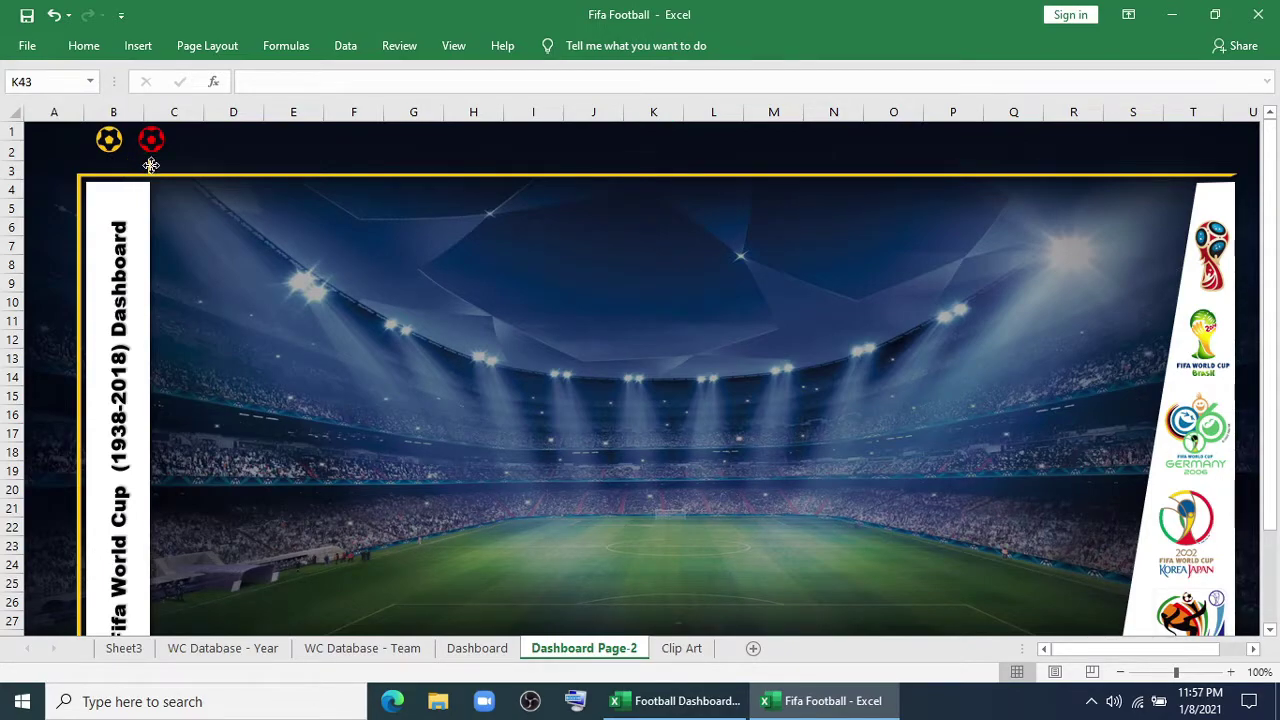
left_click(150, 165)
left_click(261, 236, "ctrl")
left_click(138, 233)
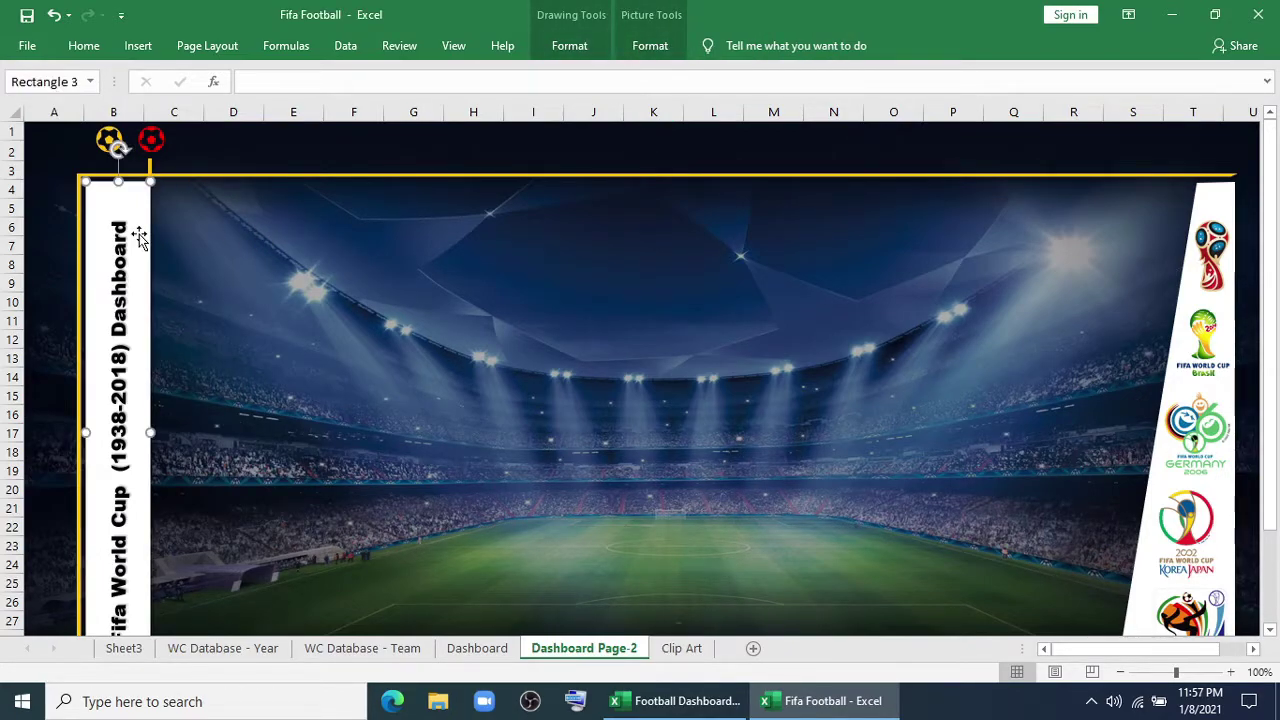
left_click(150, 163)
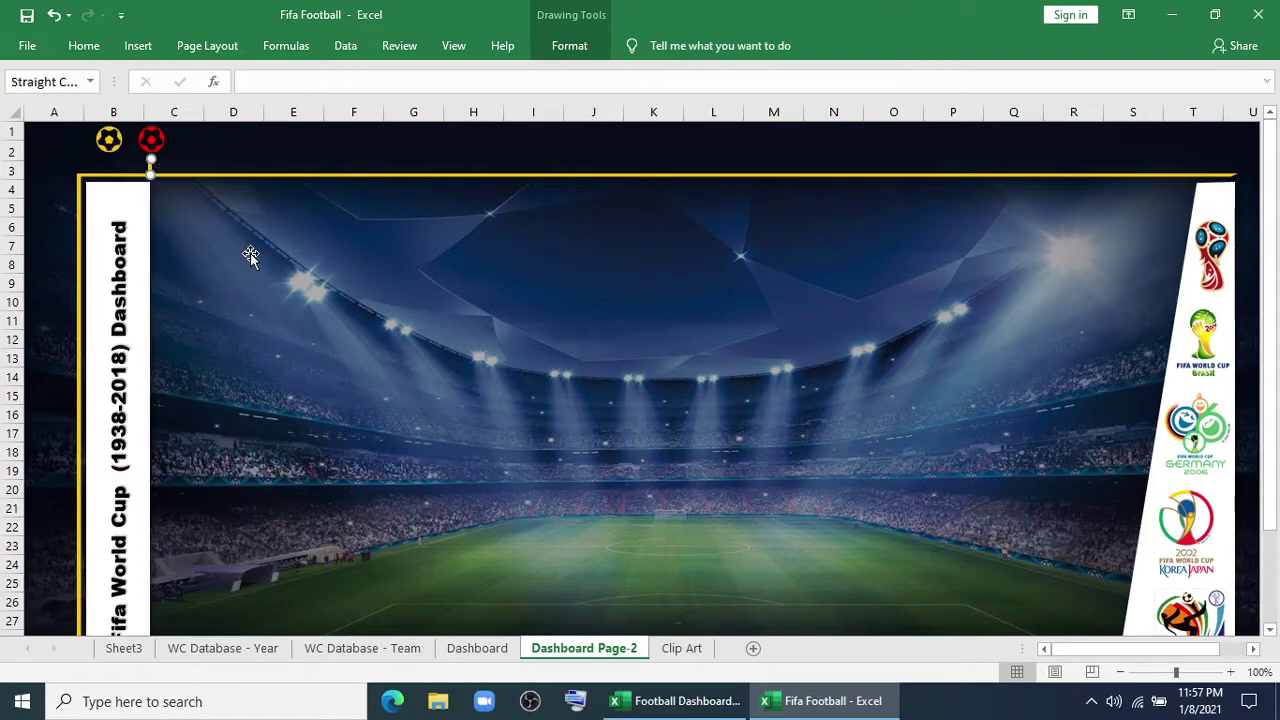
Step: Change the yellow half frame around Dashboard Page-2 to a red fill with no outline
left_click(360, 175)
left_click(559, 54)
left_click(555, 54)
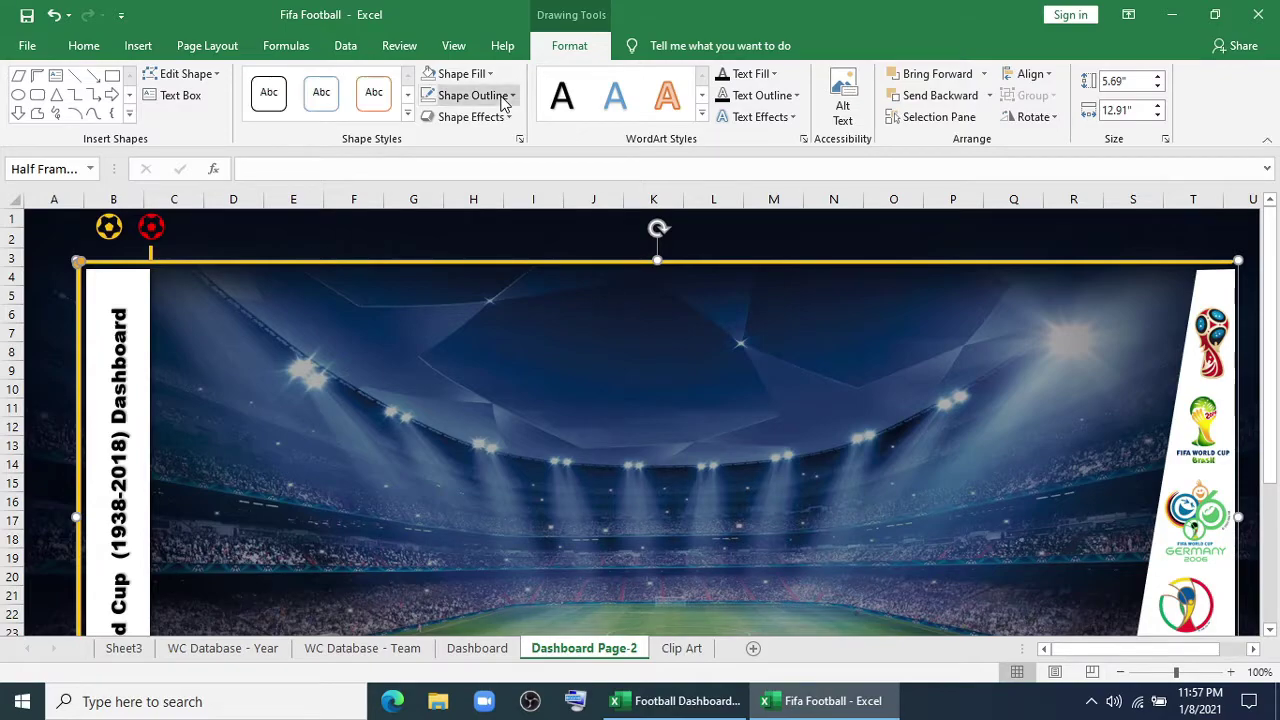
left_click(505, 97)
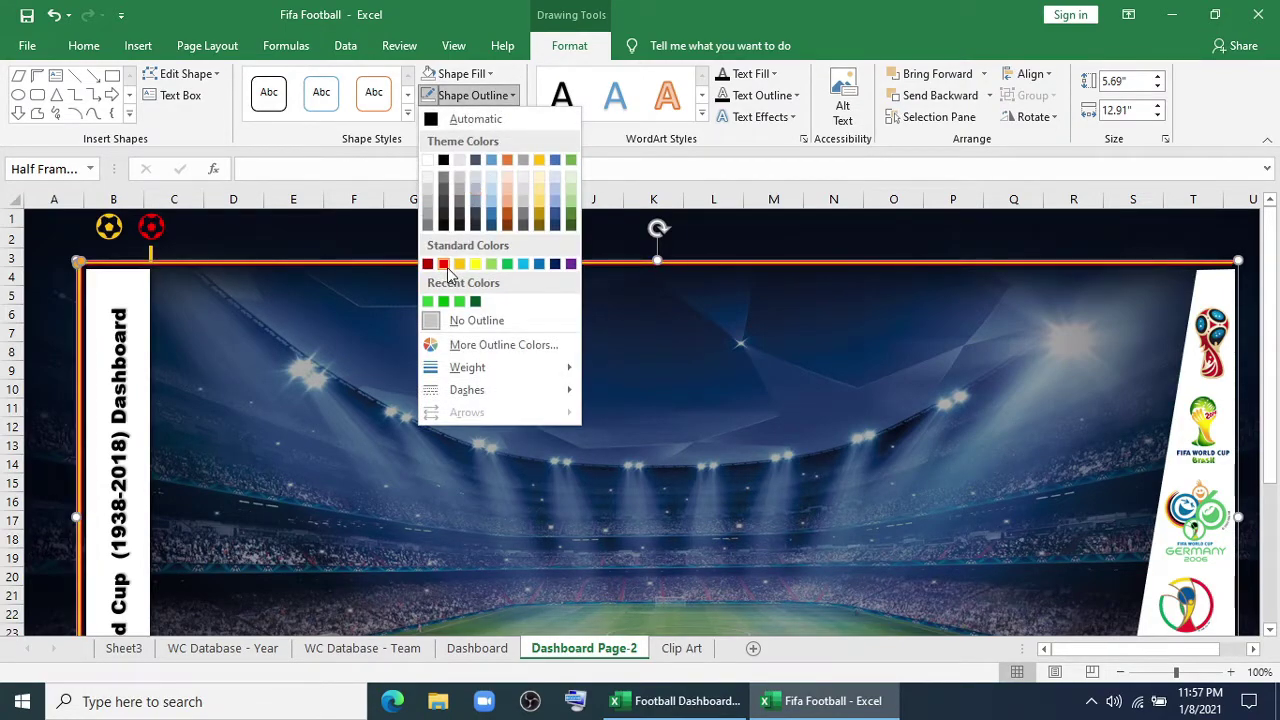
left_click(462, 73)
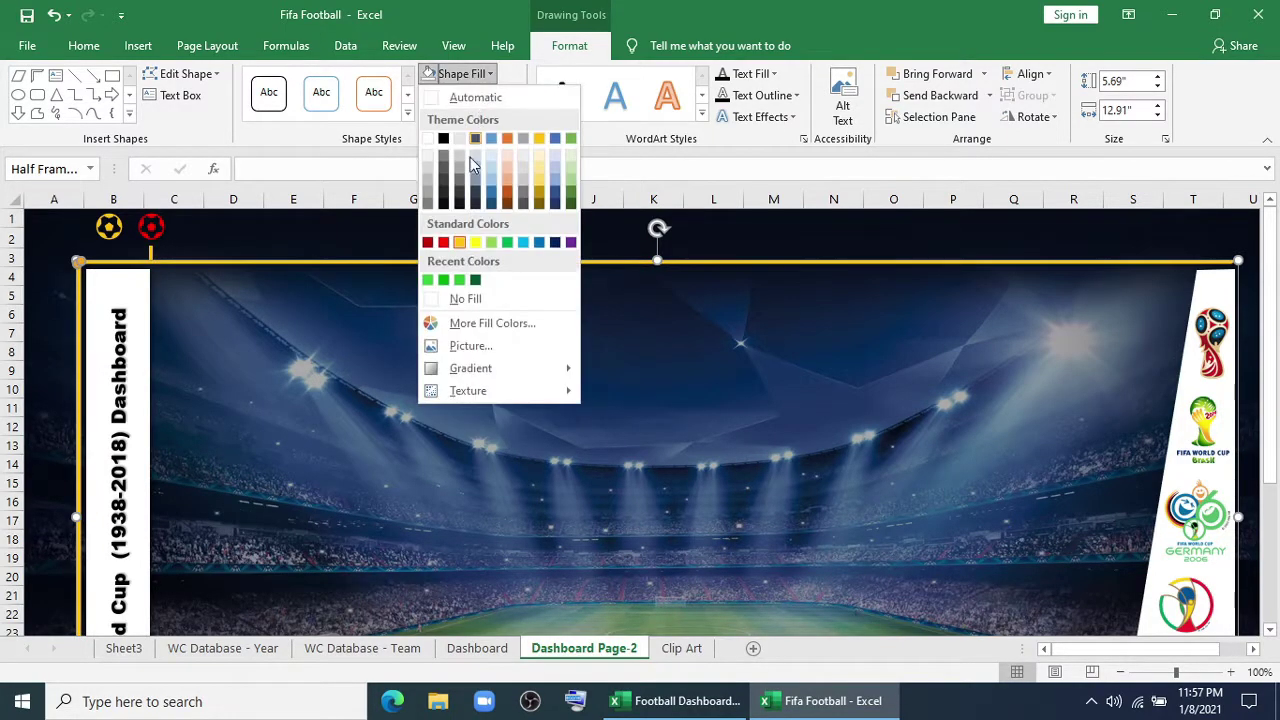
left_click(445, 243)
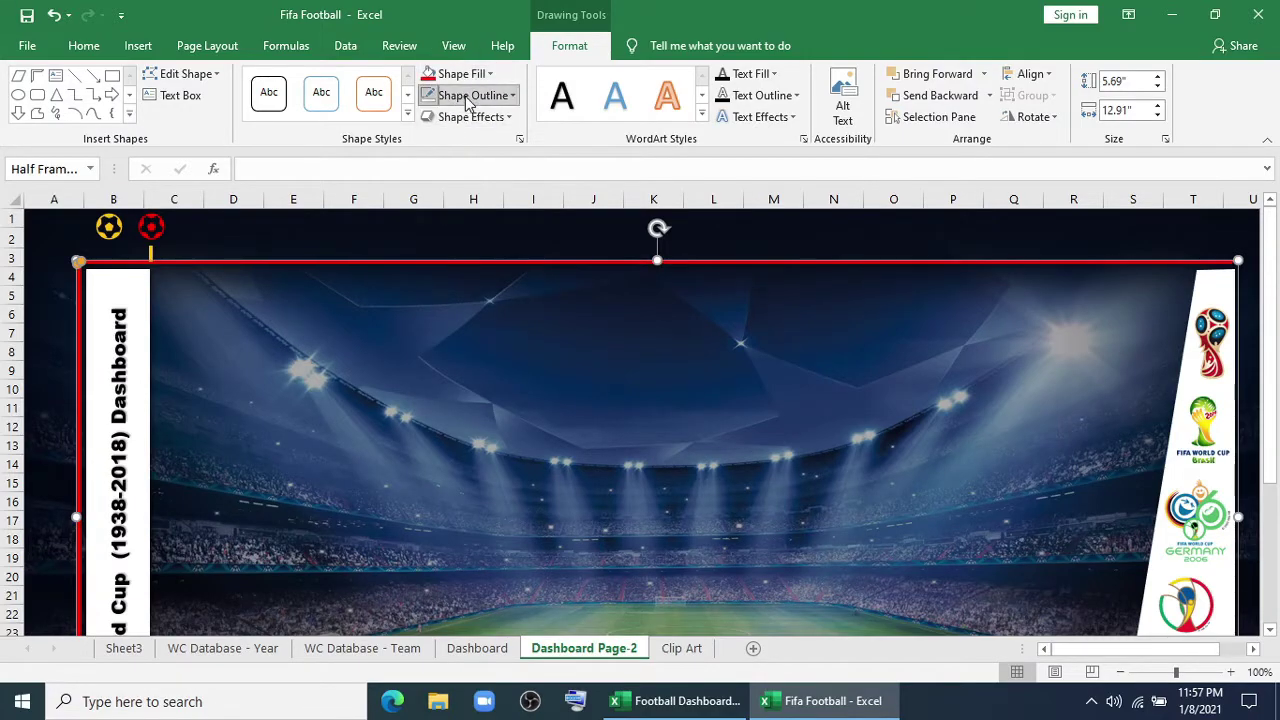
left_click(472, 95)
left_click(474, 319)
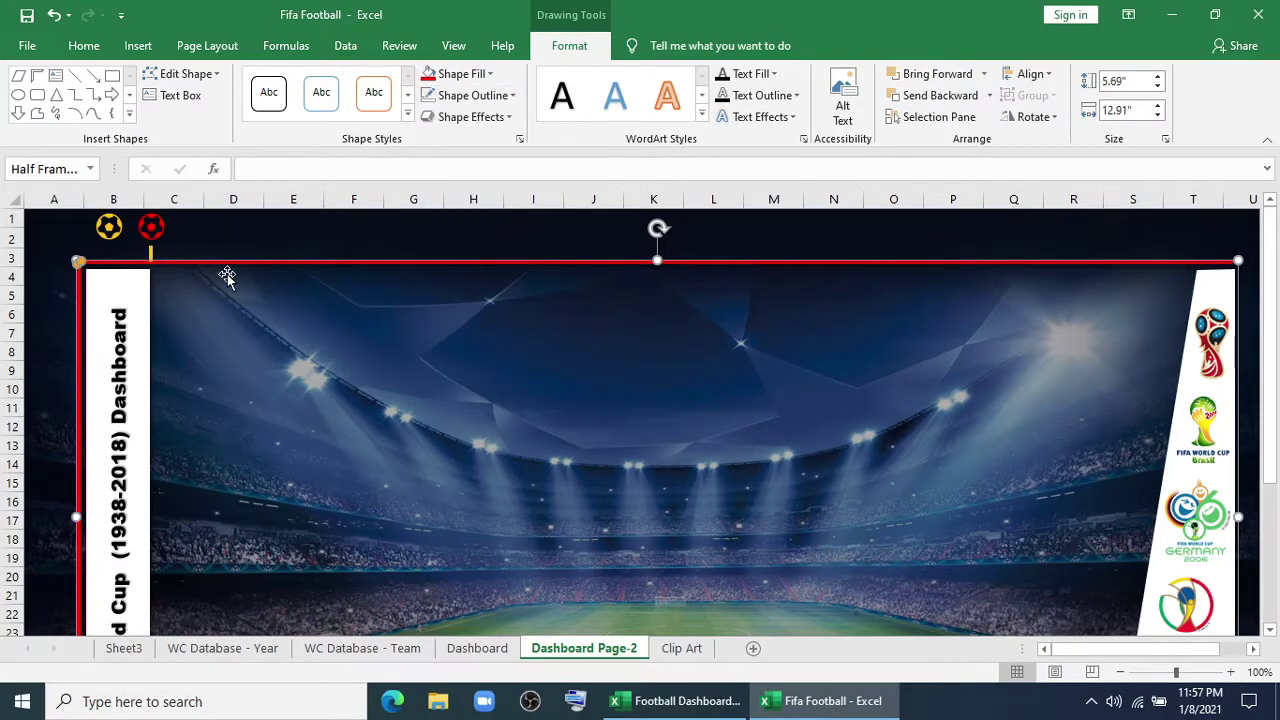
Step: Set the outline of the short yellow connector line beneath the red football icon to red
left_click(151, 240)
left_click(179, 250)
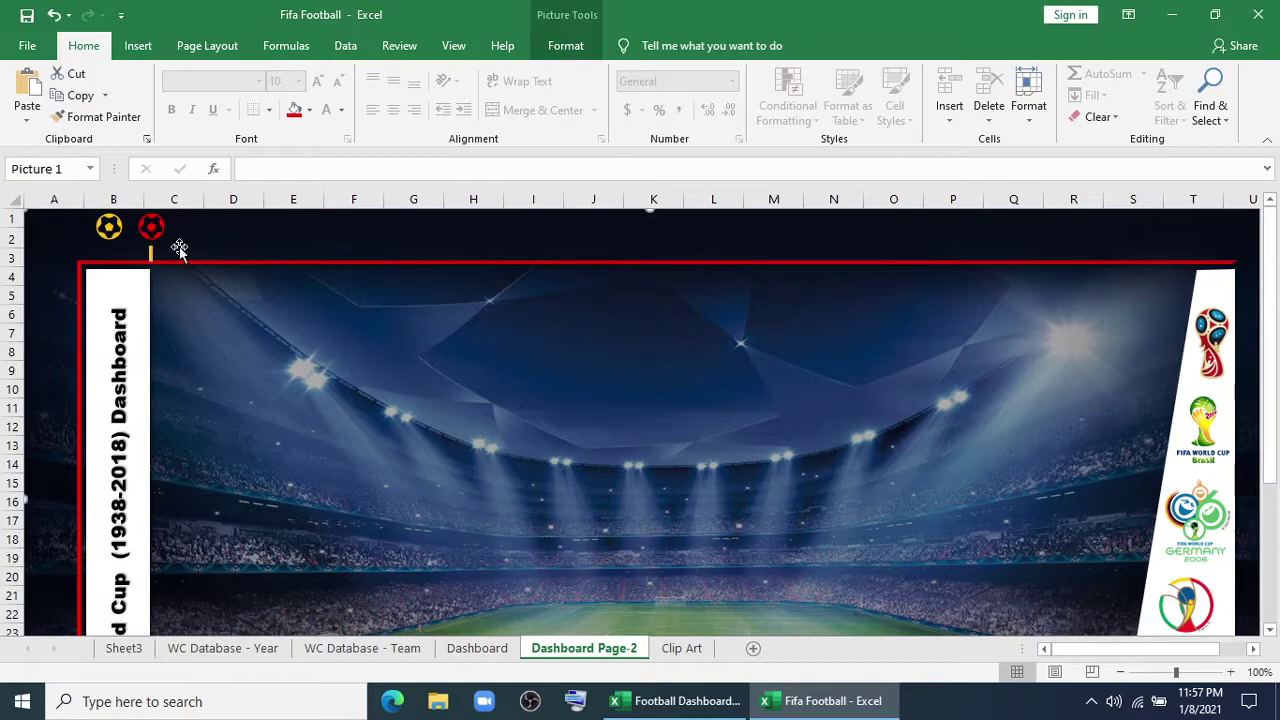
left_click(151, 252)
left_click(567, 45)
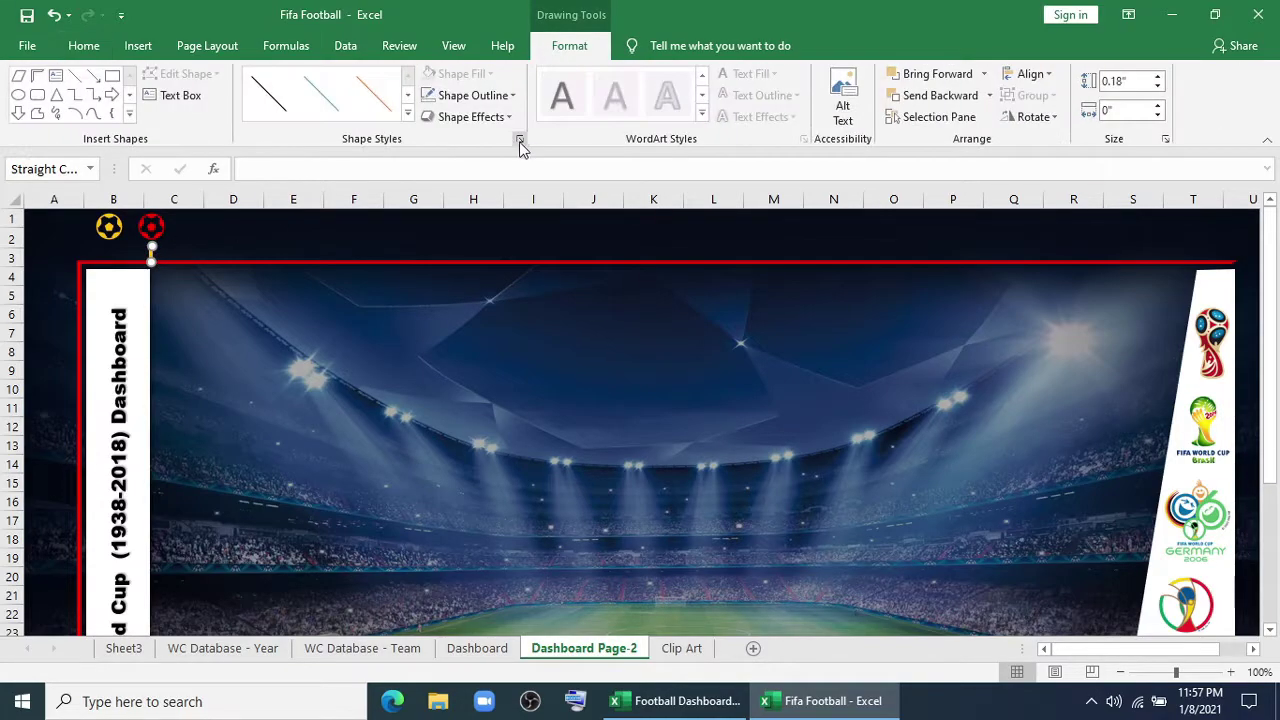
left_click(474, 95)
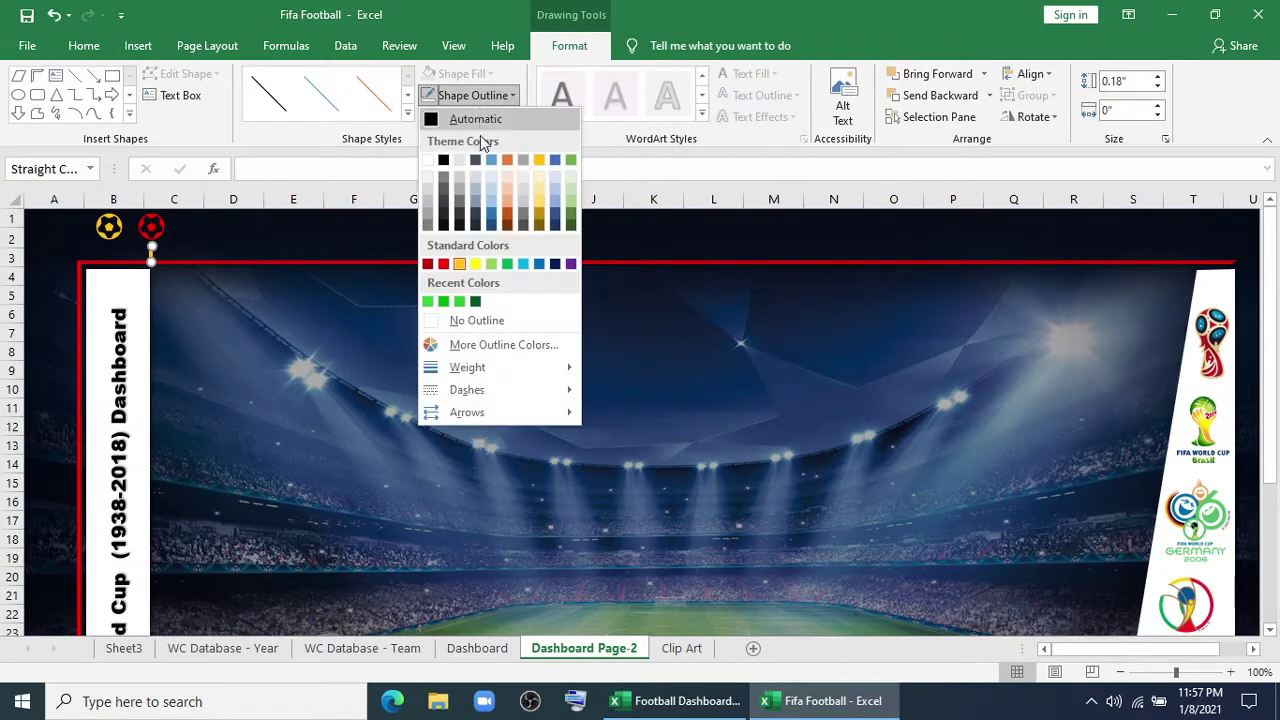
left_click(444, 264)
left_click(211, 302)
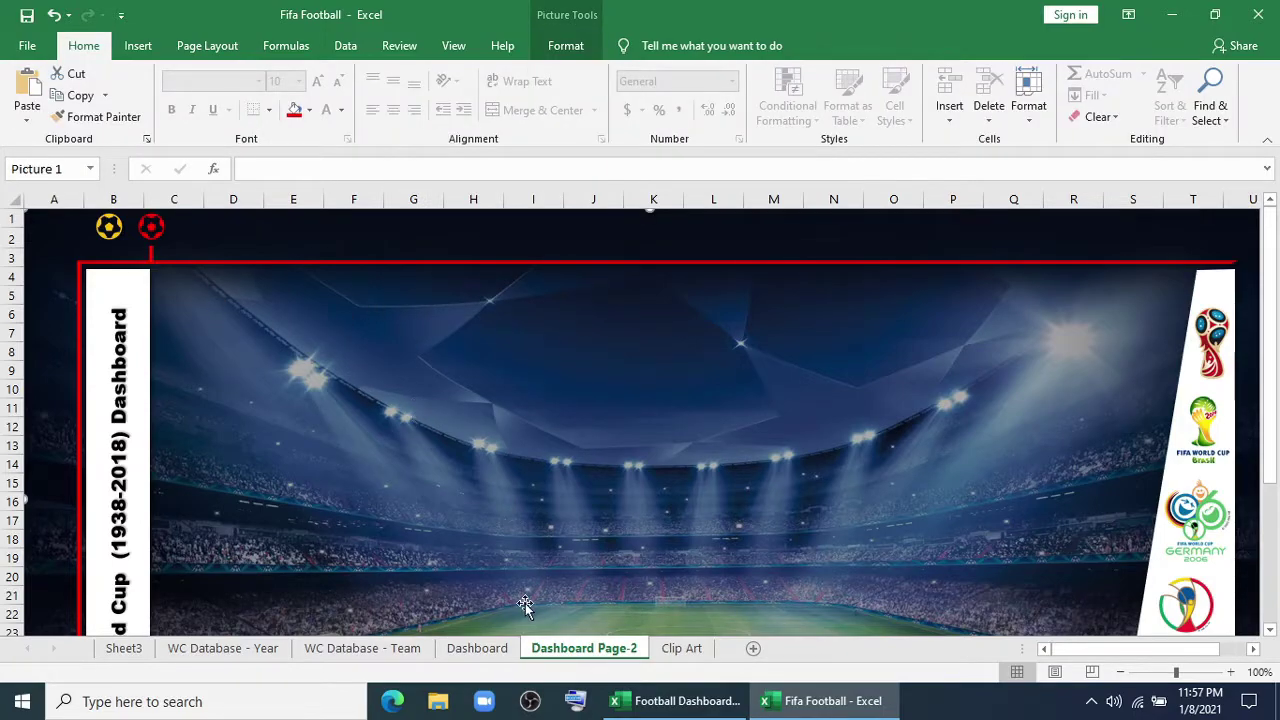
Step: Link the red football icon on the Dashboard sheet to cell A1 of 'Dashboard Page-2' and follow the link
left_click(477, 648)
right_click(148, 232)
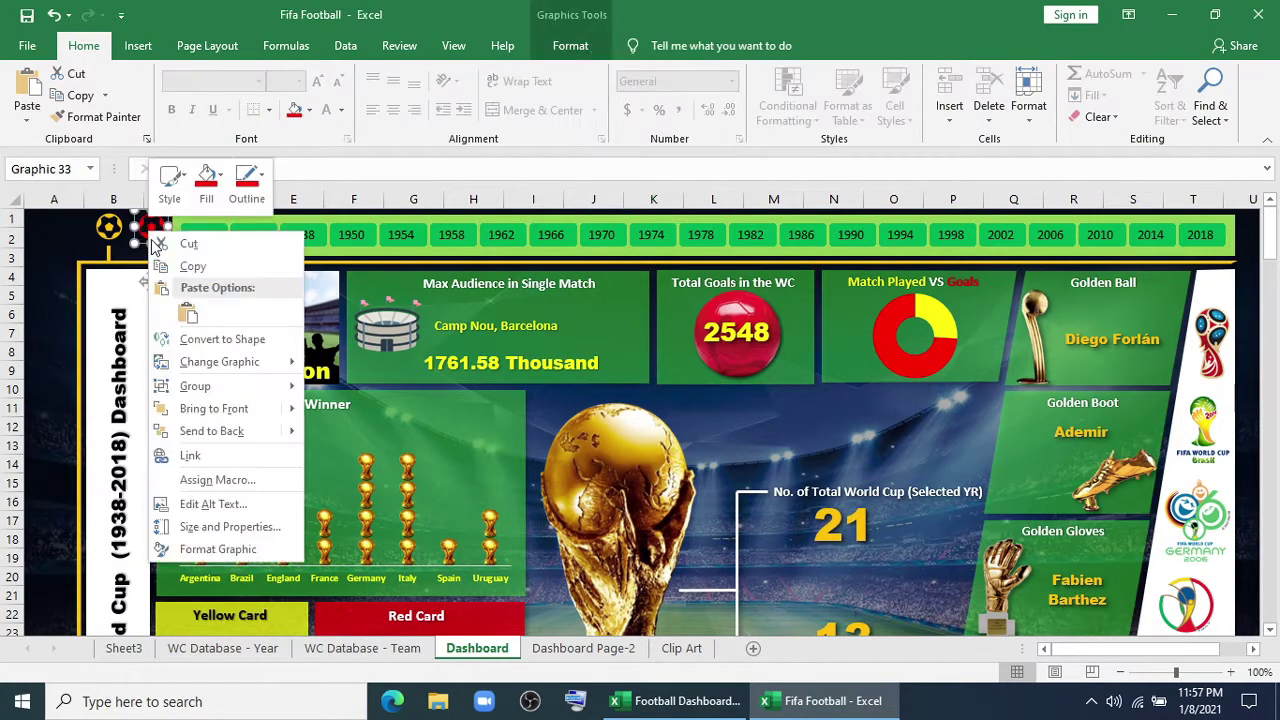
left_click(200, 452)
left_click(86, 452)
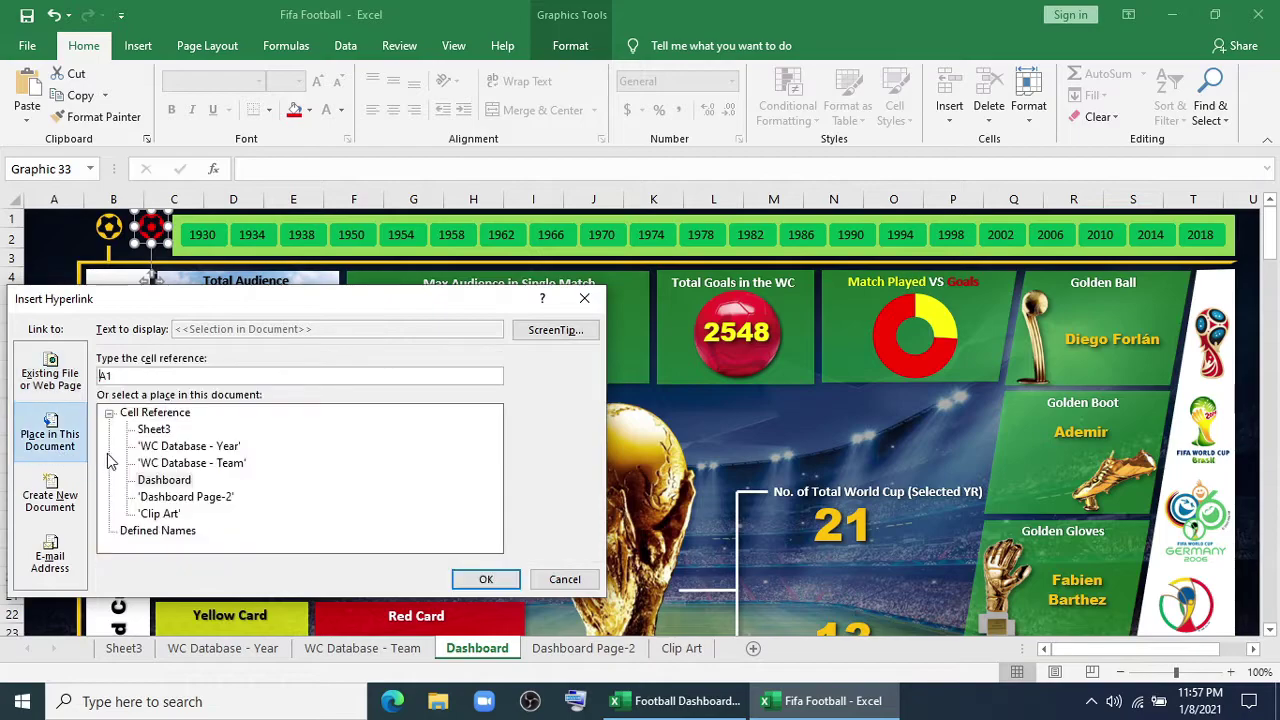
left_click(167, 482)
left_click(175, 498)
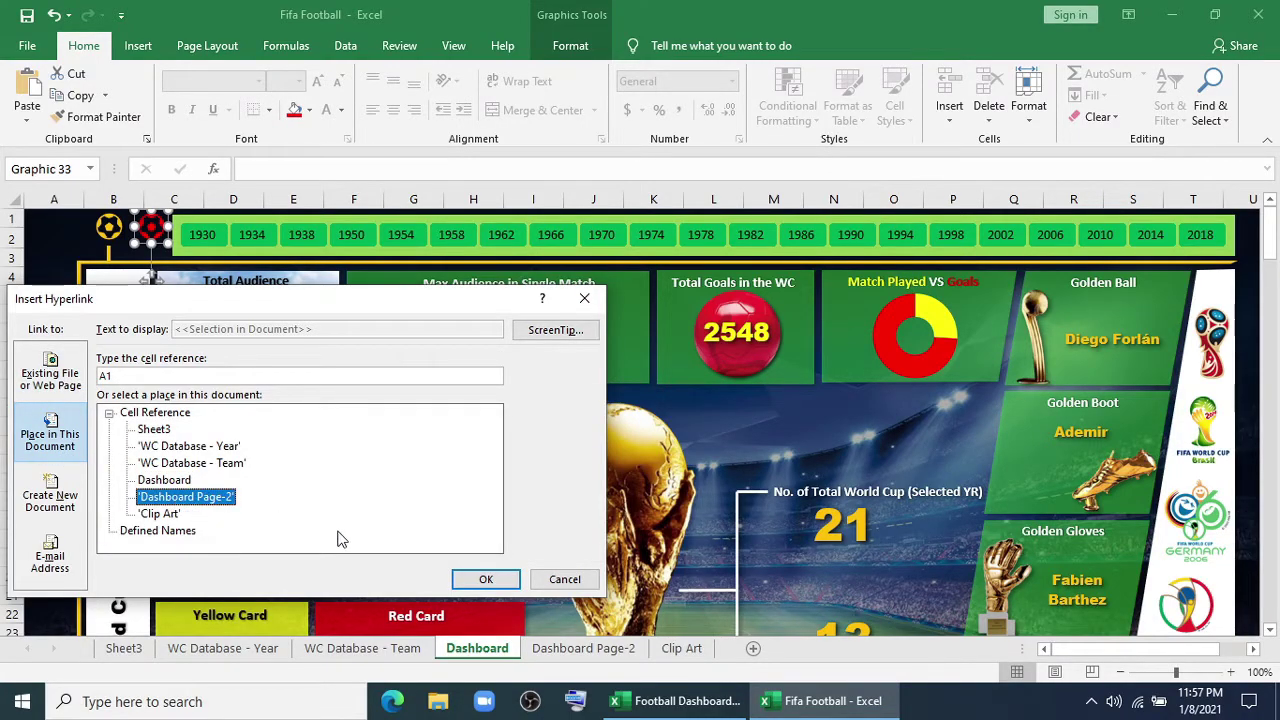
left_click(486, 579)
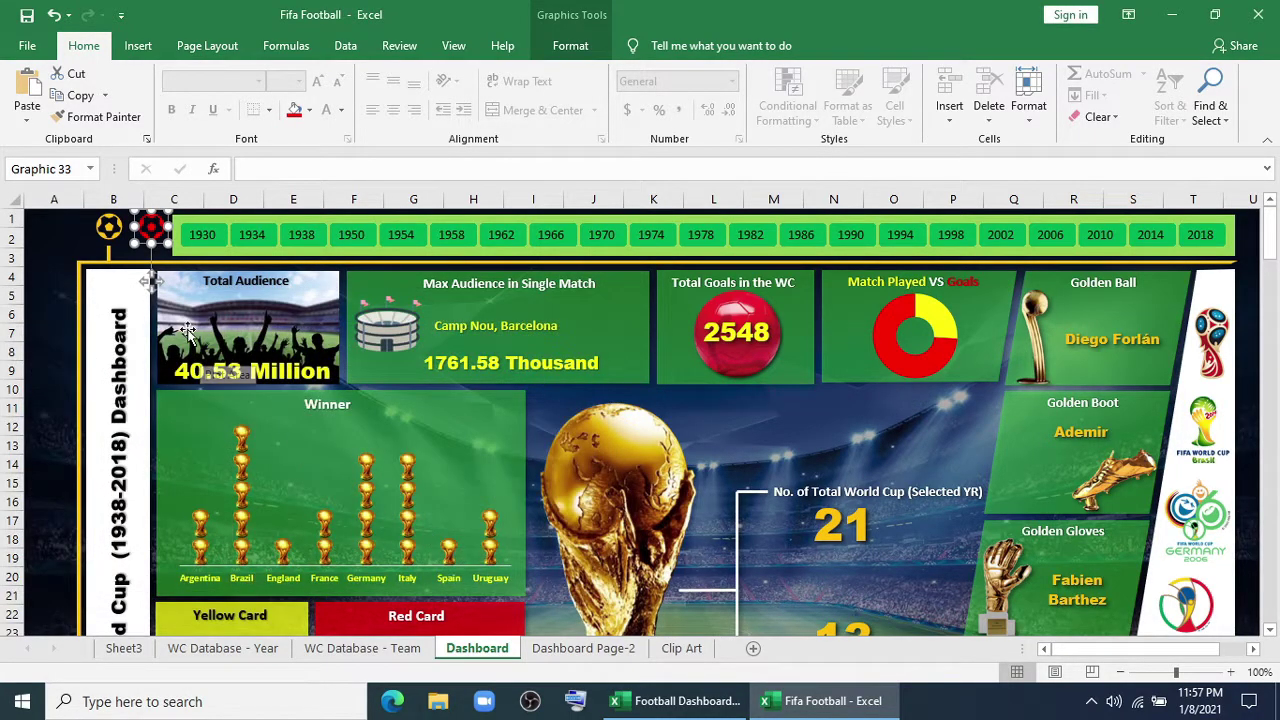
left_click(65, 230)
left_click(145, 228)
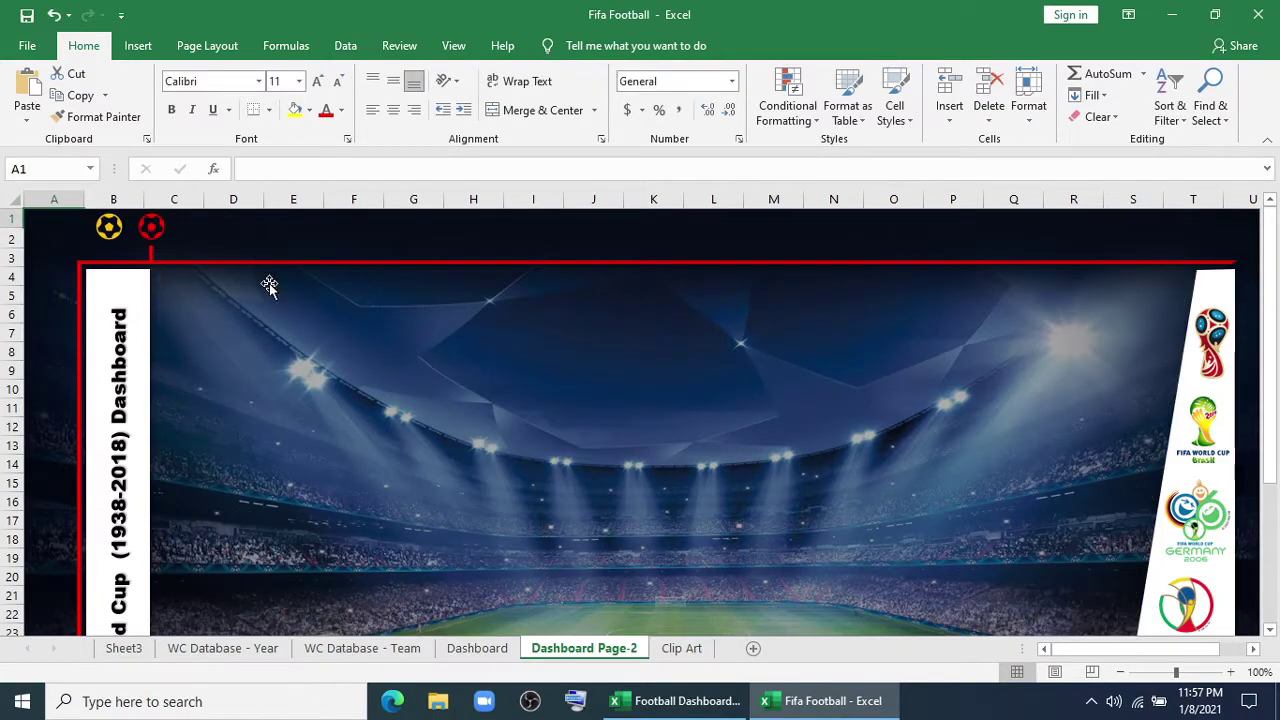
Step: Link the yellow football icon on Dashboard Page-2 to cell A1 of the Dashboard sheet
left_click(477, 648)
left_click(152, 240)
right_click(108, 232)
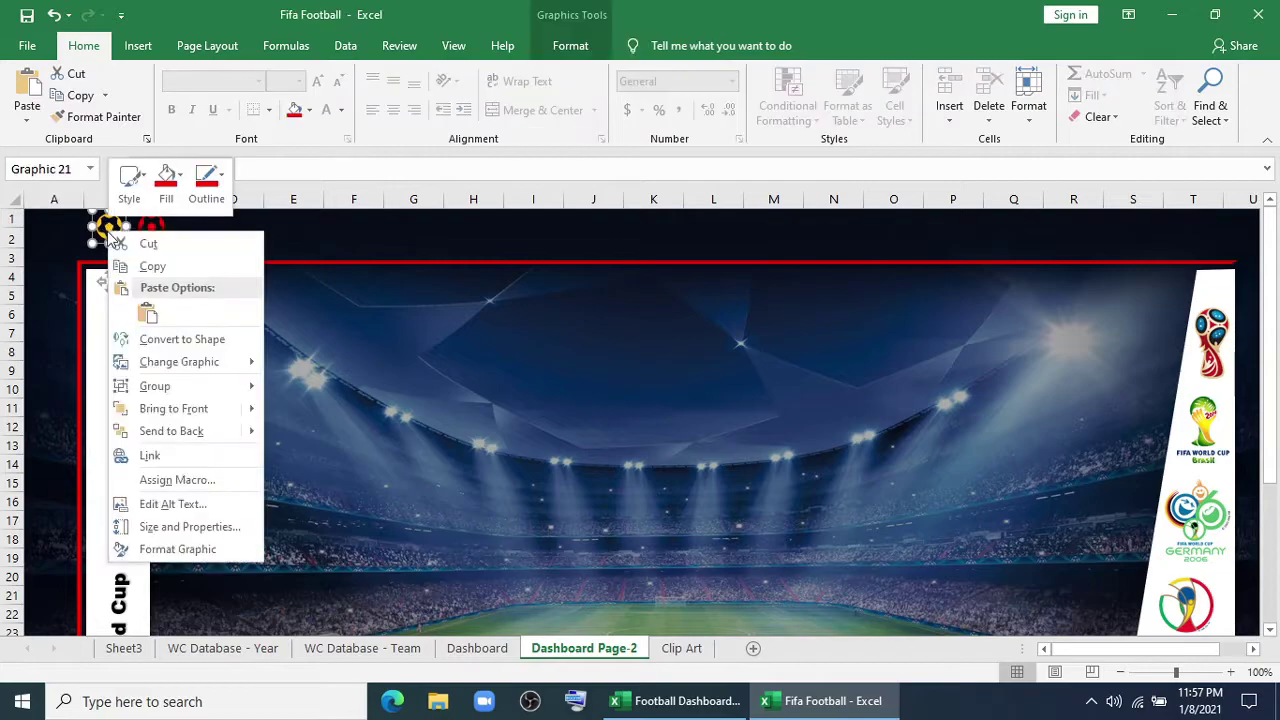
left_click(163, 452)
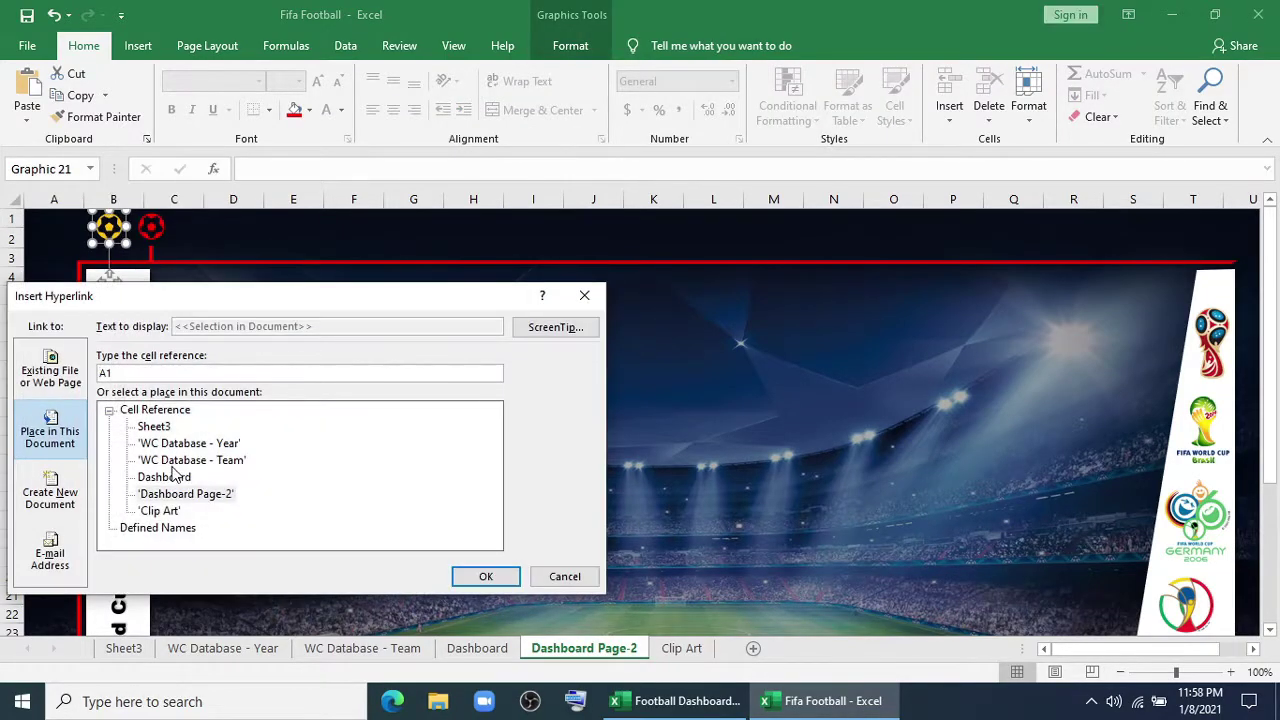
left_click(165, 476)
left_click(483, 574)
Step: Test the new links by moving from Dashboard Page-2 to Dashboard and back with the football icons
left_click(144, 236, "ctrl")
left_click(112, 229)
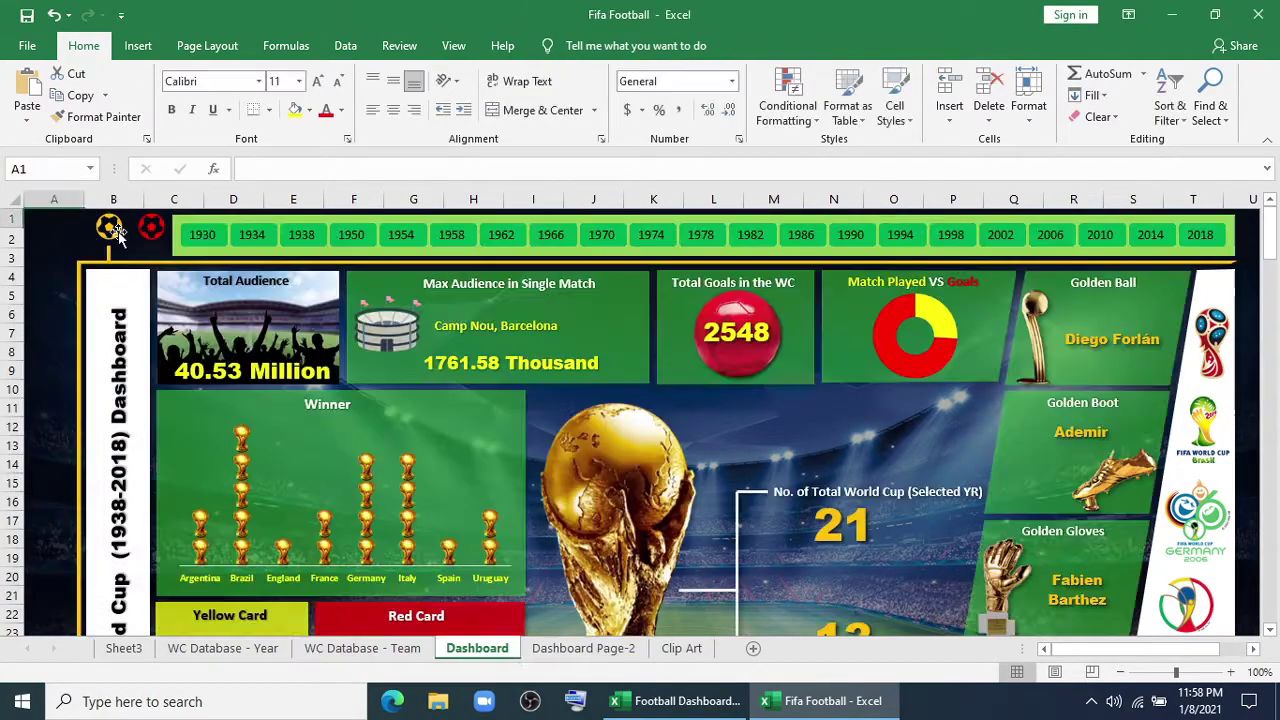
left_click(151, 230)
left_click(110, 227)
left_click(148, 228)
Step: Link the red football icon on Dashboard Page-2 to cell A1 of its own sheet, 'Dashboard Page-2'
left_click(147, 229, "ctrl")
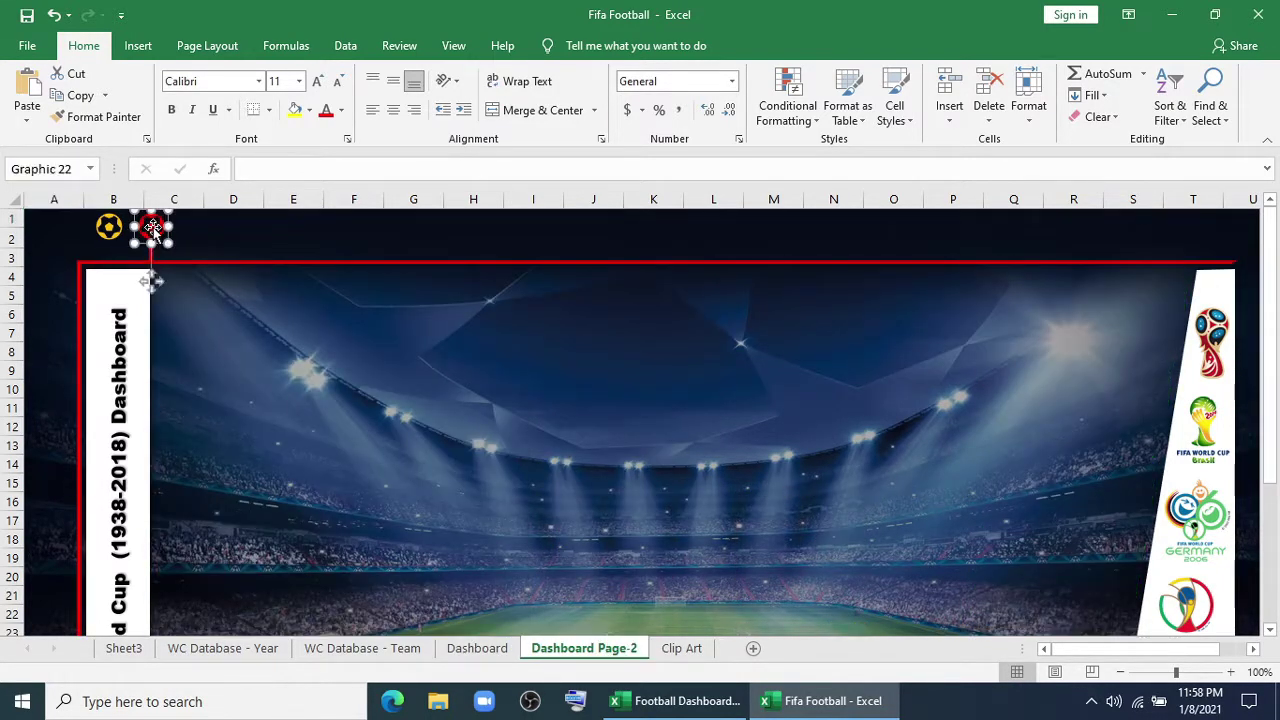
right_click(150, 229)
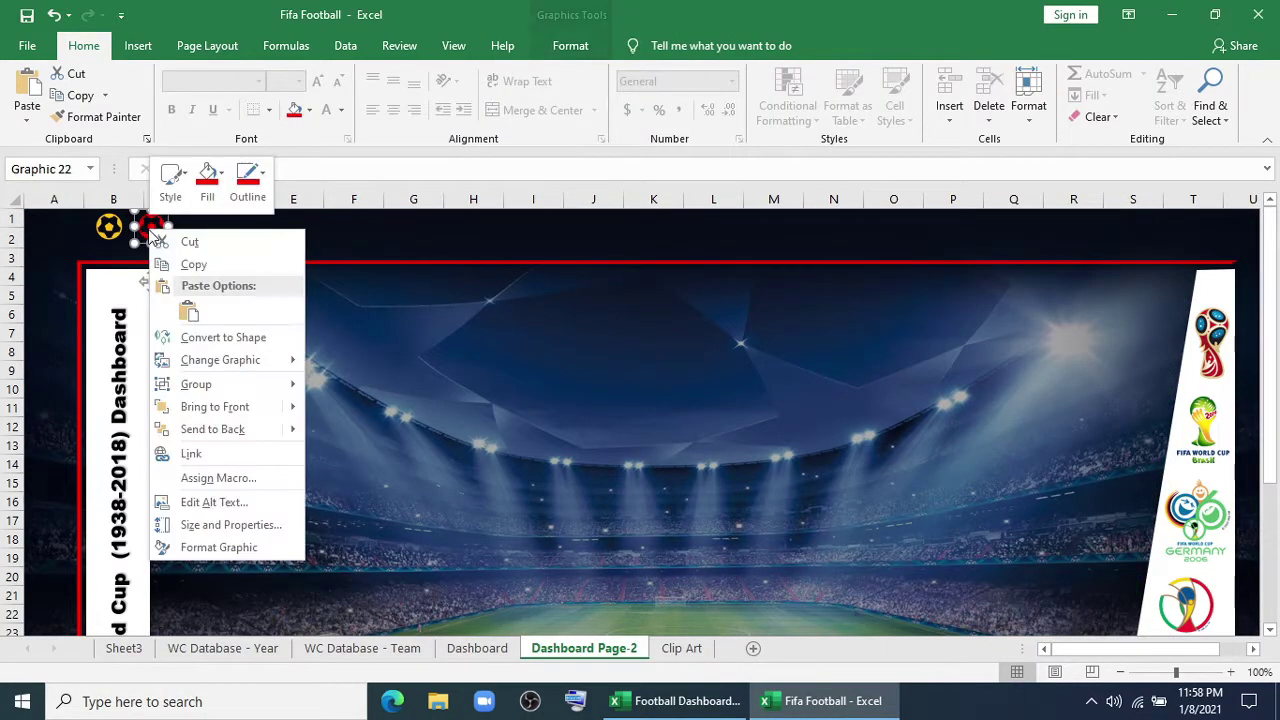
left_click(200, 453)
left_click(163, 500)
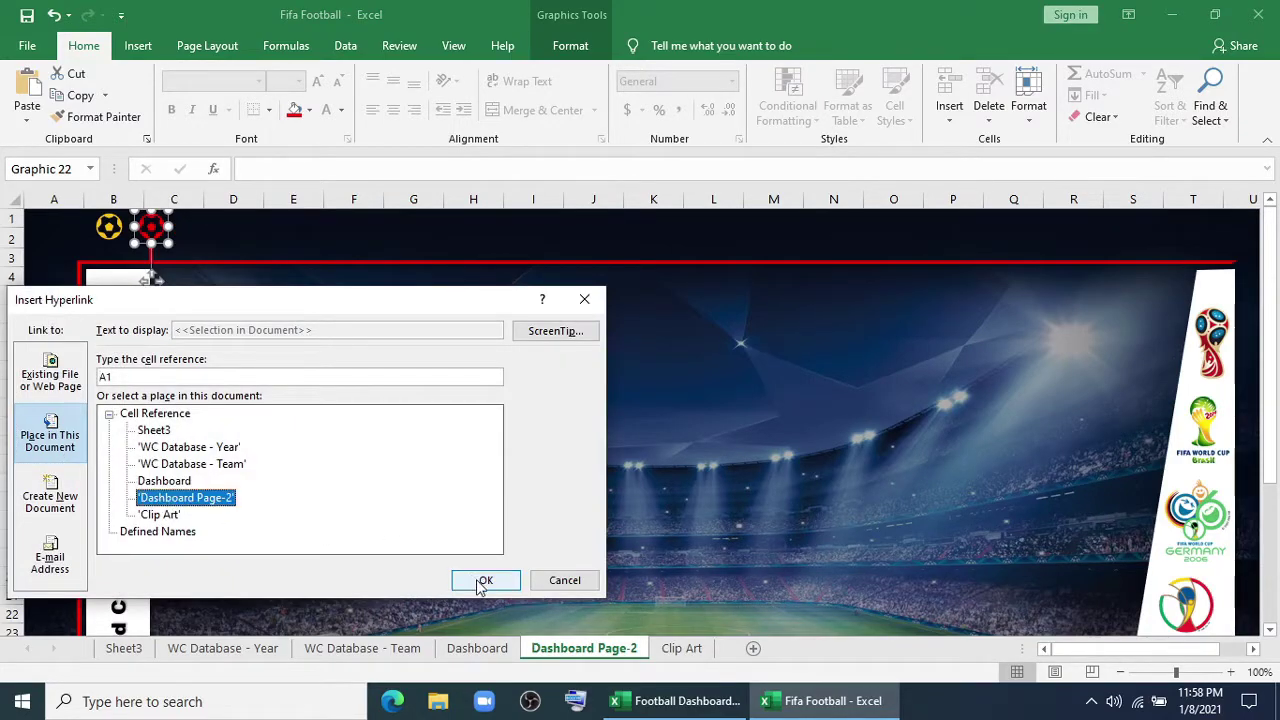
left_click(485, 580)
Step: Return to the Dashboard sheet and link its yellow football icon to cell A1 of Dashboard
left_click(148, 230)
left_click(109, 228, "ctrl")
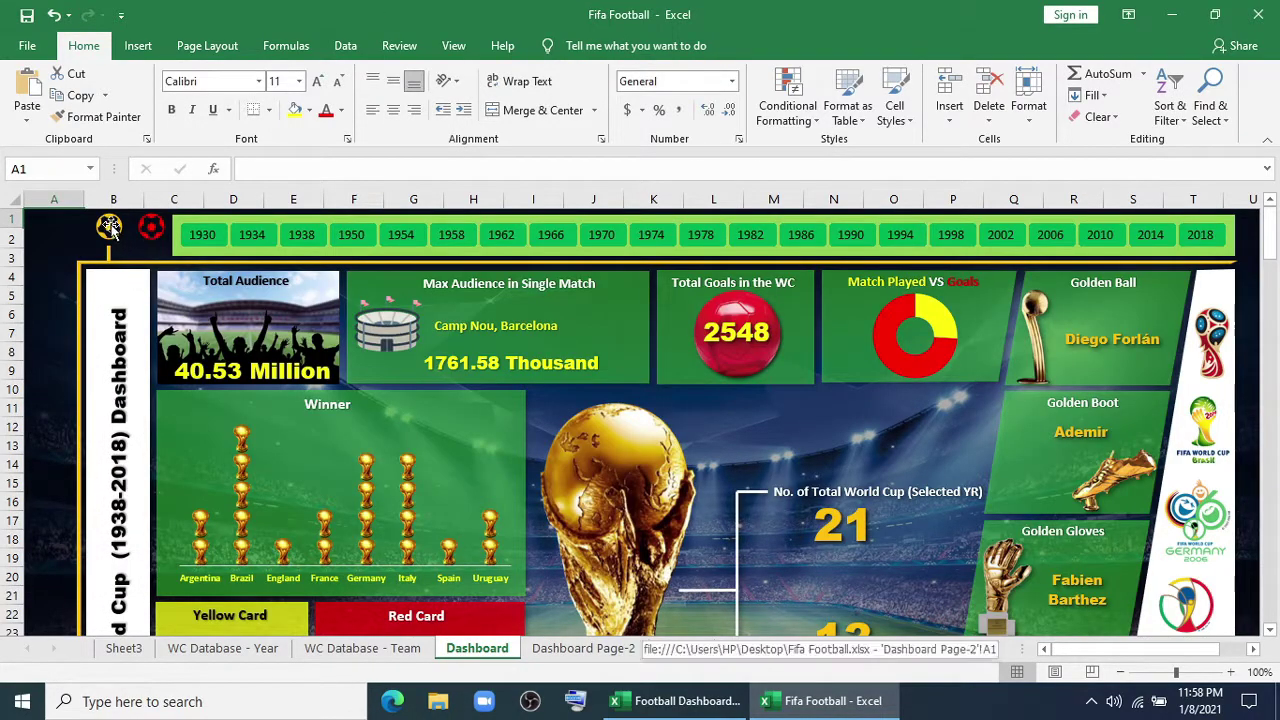
right_click(105, 228)
left_click(160, 450)
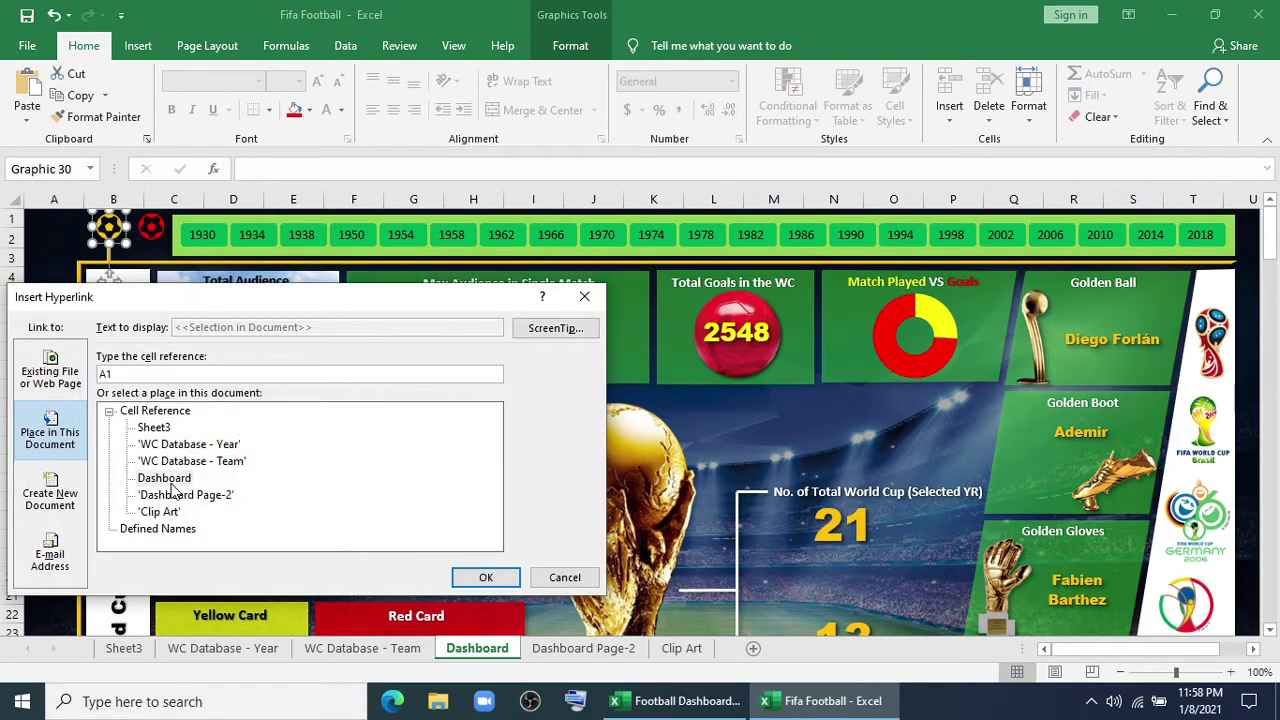
left_click(165, 478)
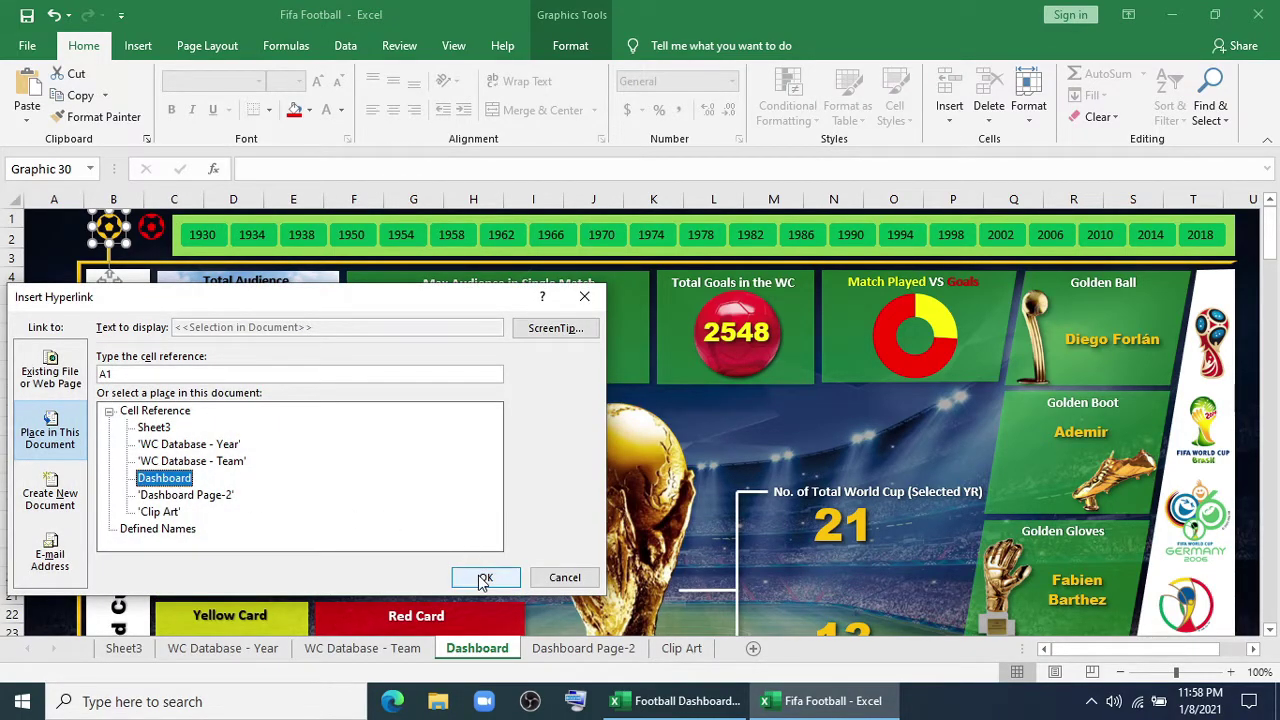
left_click(486, 577)
Step: Check the navigation of both football icons by switching repeatedly between Dashboard and Dashboard Page-2
left_click(151, 227)
left_click(112, 229)
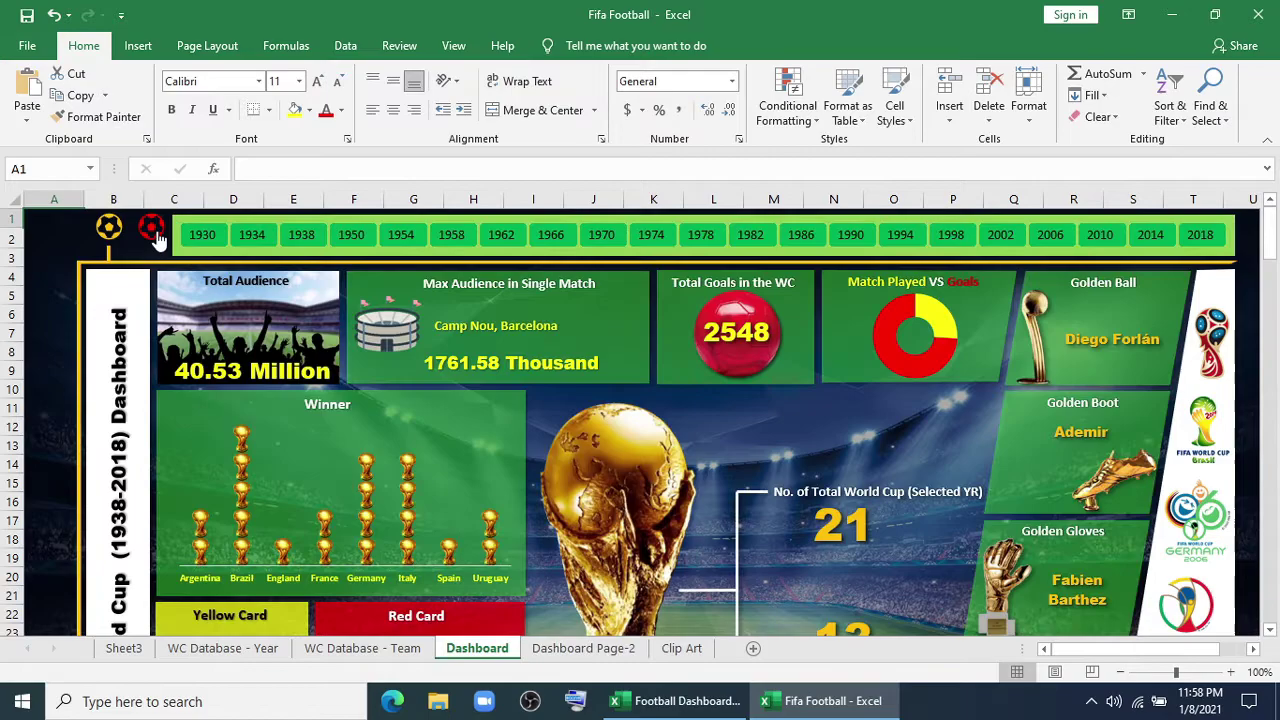
left_click(153, 229)
left_click(107, 229)
left_click(150, 229)
left_click(140, 233)
left_click(147, 234)
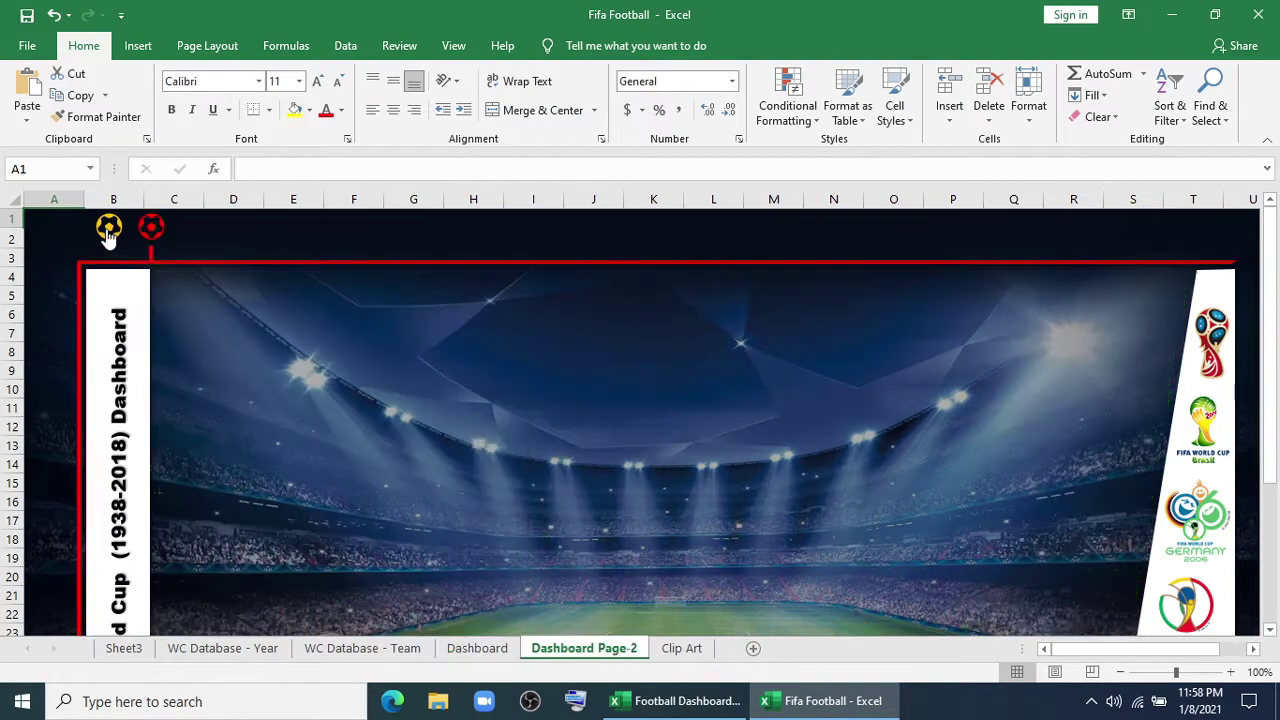
left_click(148, 235)
left_click(150, 235)
Step: Copy the red-shirted footballer picture from the Clip Art sheet onto Dashboard Page-2 and place it near the World Cup logo strip
left_click(314, 394)
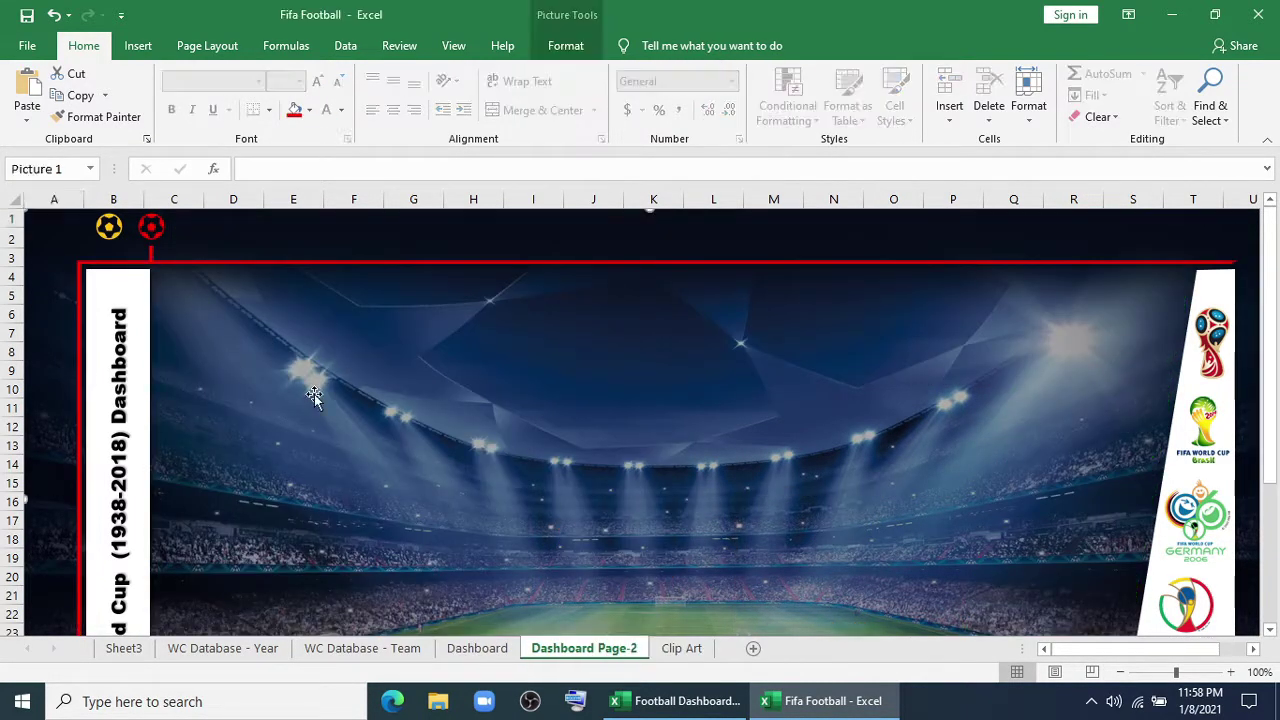
scroll(314, 394, "down", 2)
left_click(664, 649)
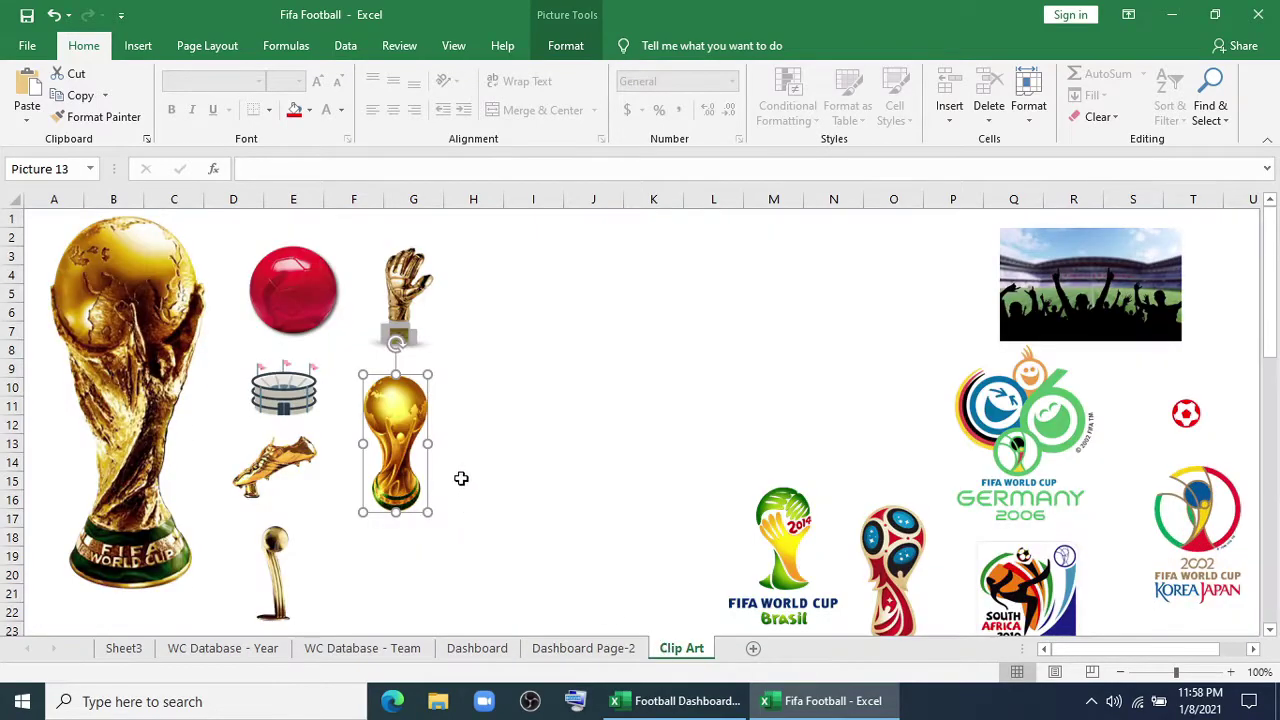
scroll(461, 478, "down", 7)
left_click(162, 477)
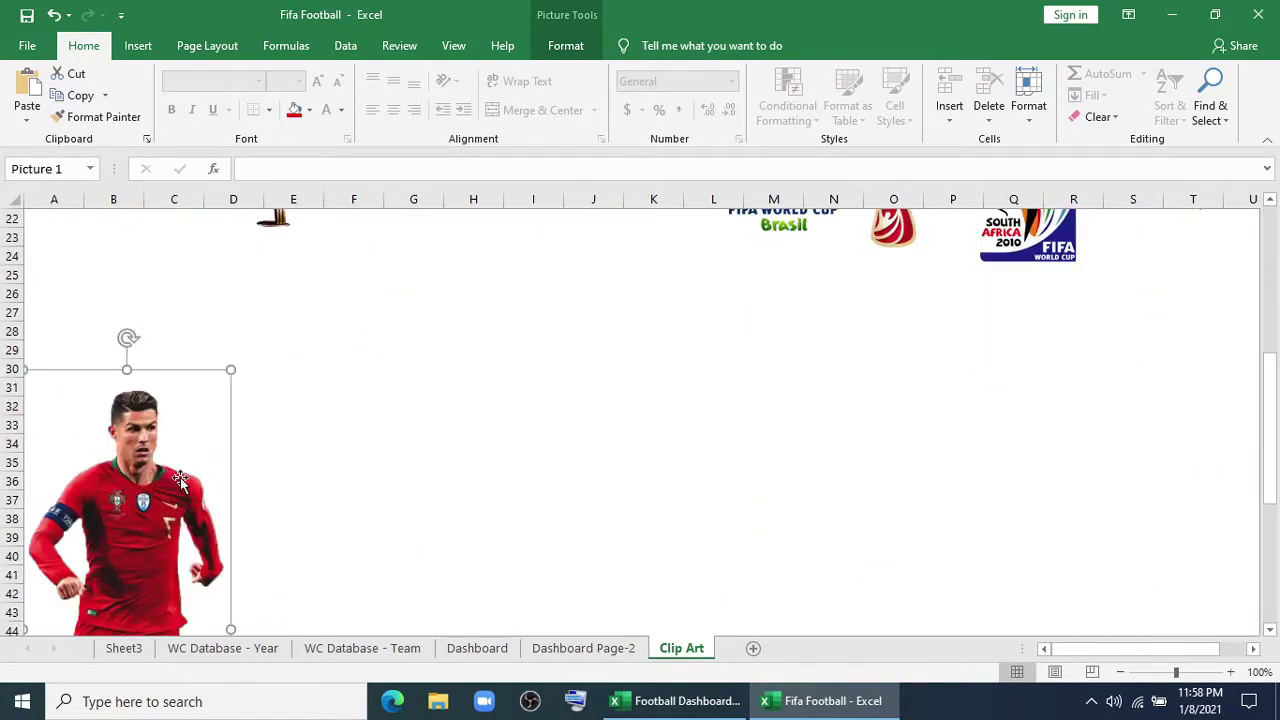
left_click(607, 651)
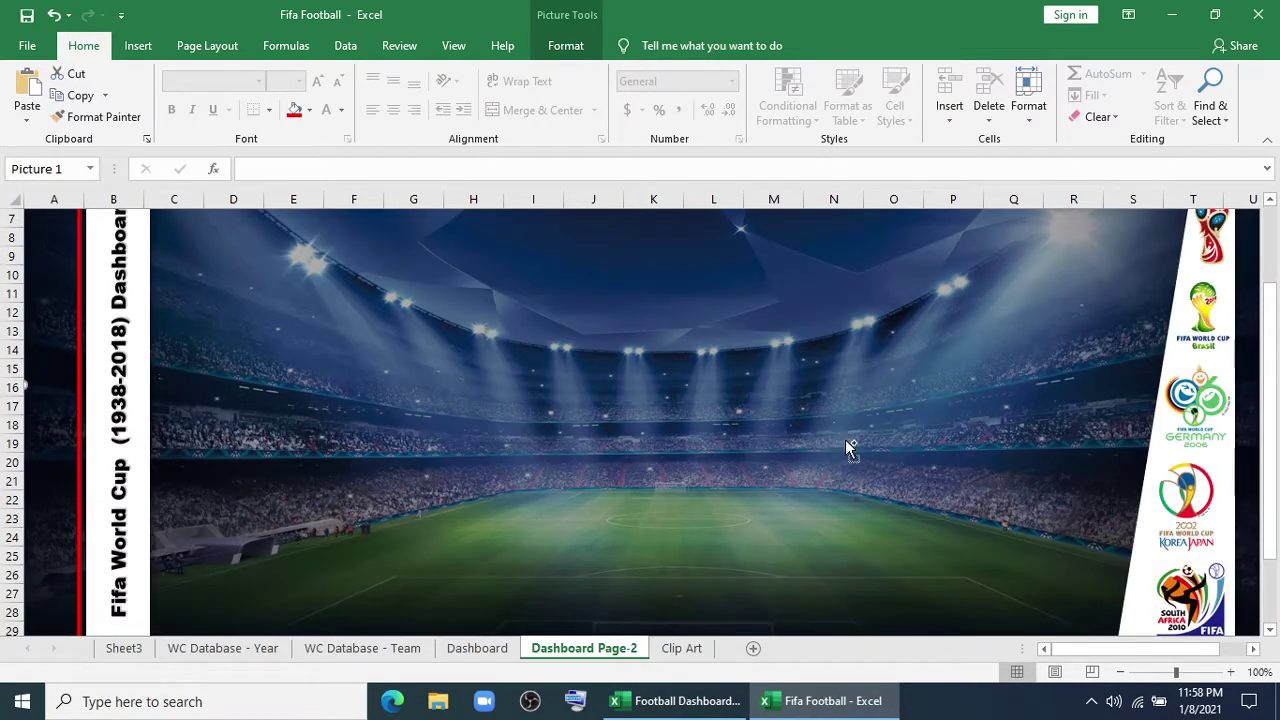
key("ctrl+v")
left_click_drag(154, 378, 1014, 474)
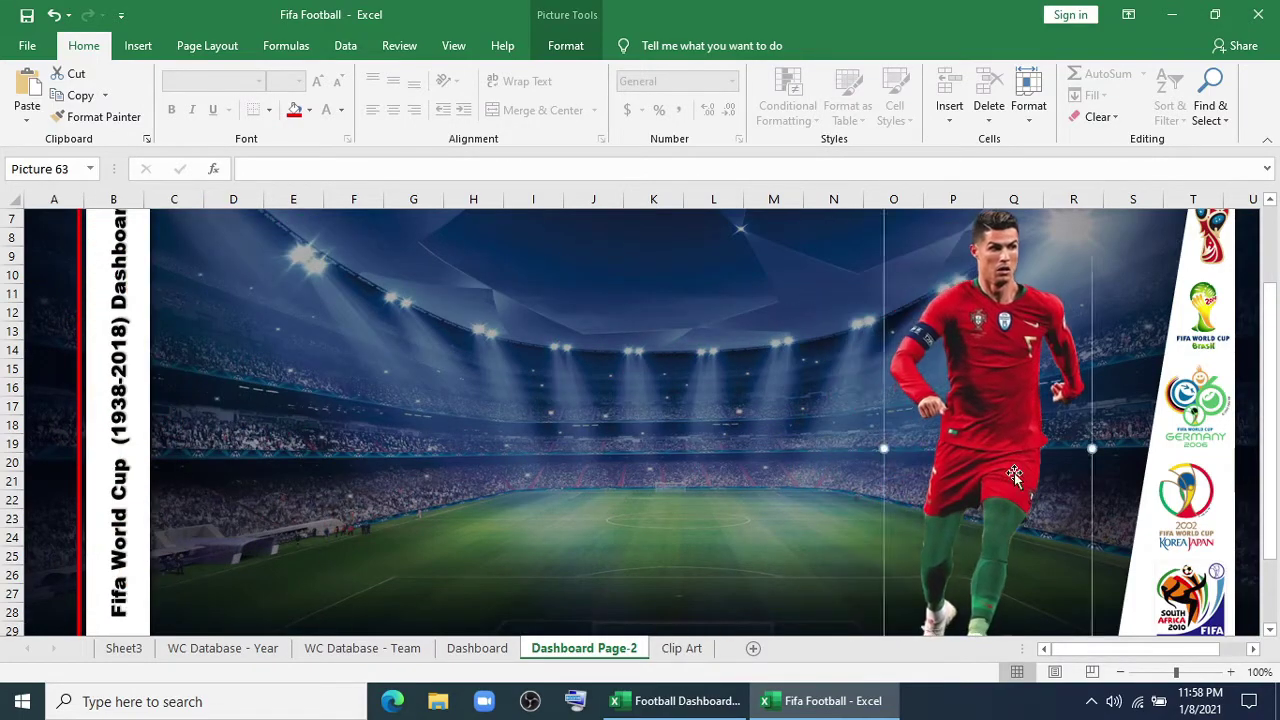
Step: Move the footballer picture up and closer to the logo strip so it fits below the red frame line
scroll(833, 472, "up", 2)
scroll(787, 459, "down", 3)
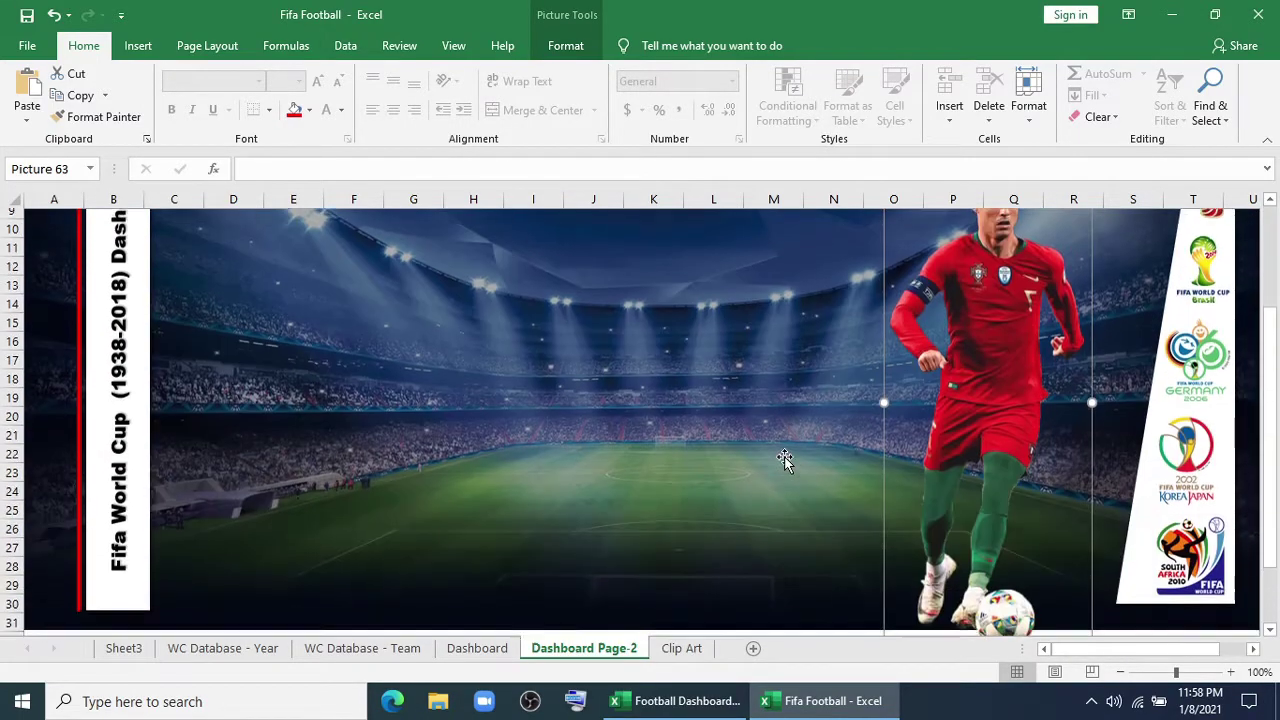
left_click_drag(995, 431, 1039, 394)
scroll(837, 477, "up", 3)
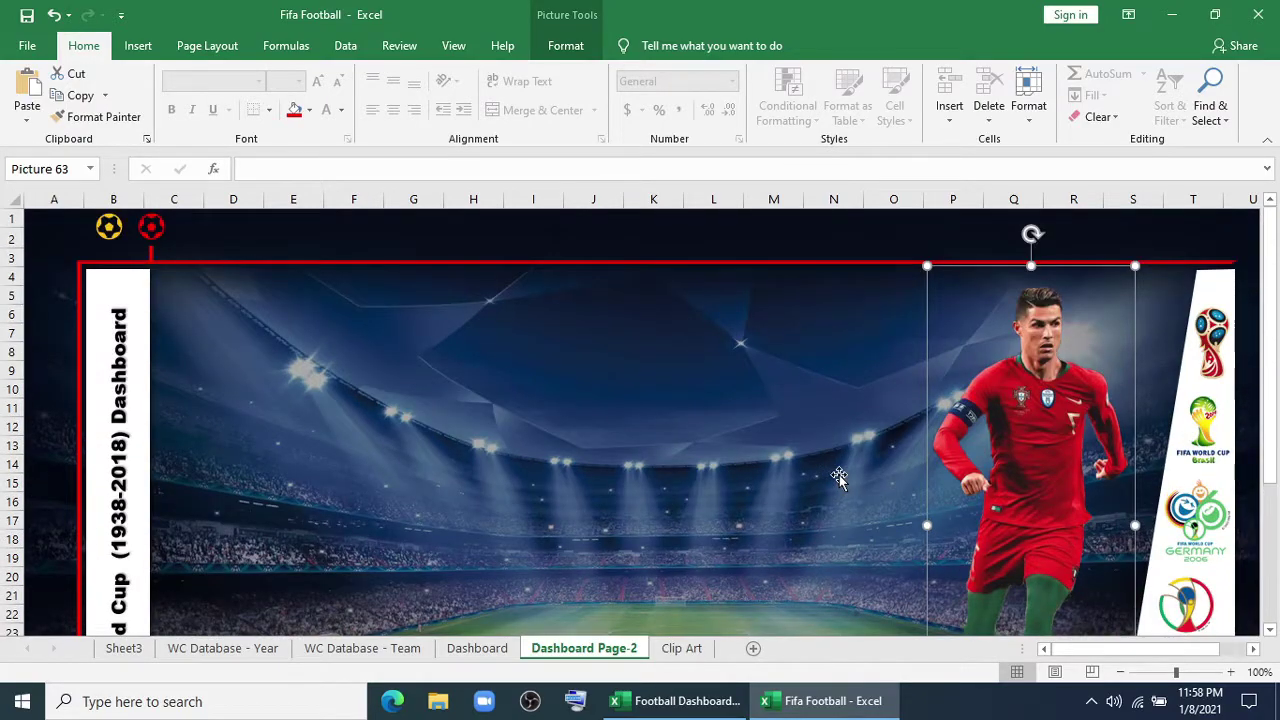
Step: Select the Team and Goals For columns of the table on the WC Database - Team sheet, headers included
left_click(336, 650)
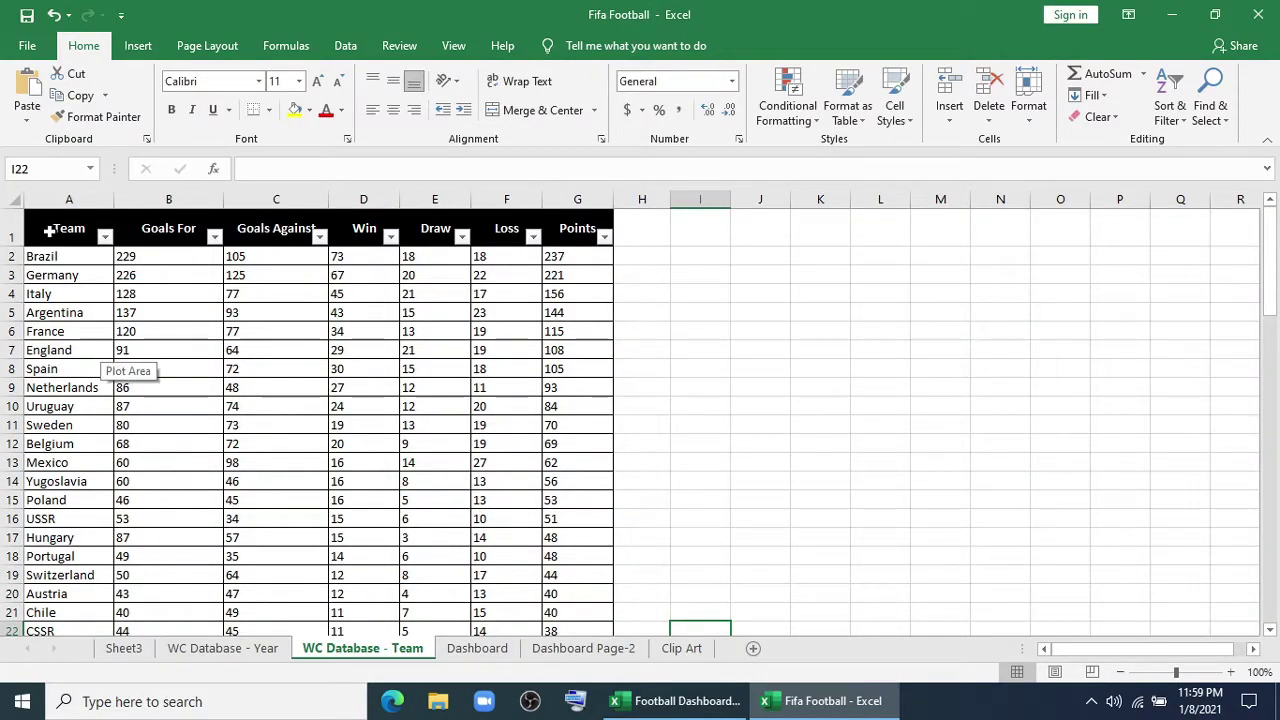
left_click_drag(51, 232, 165, 630)
scroll(163, 486, "up", 20)
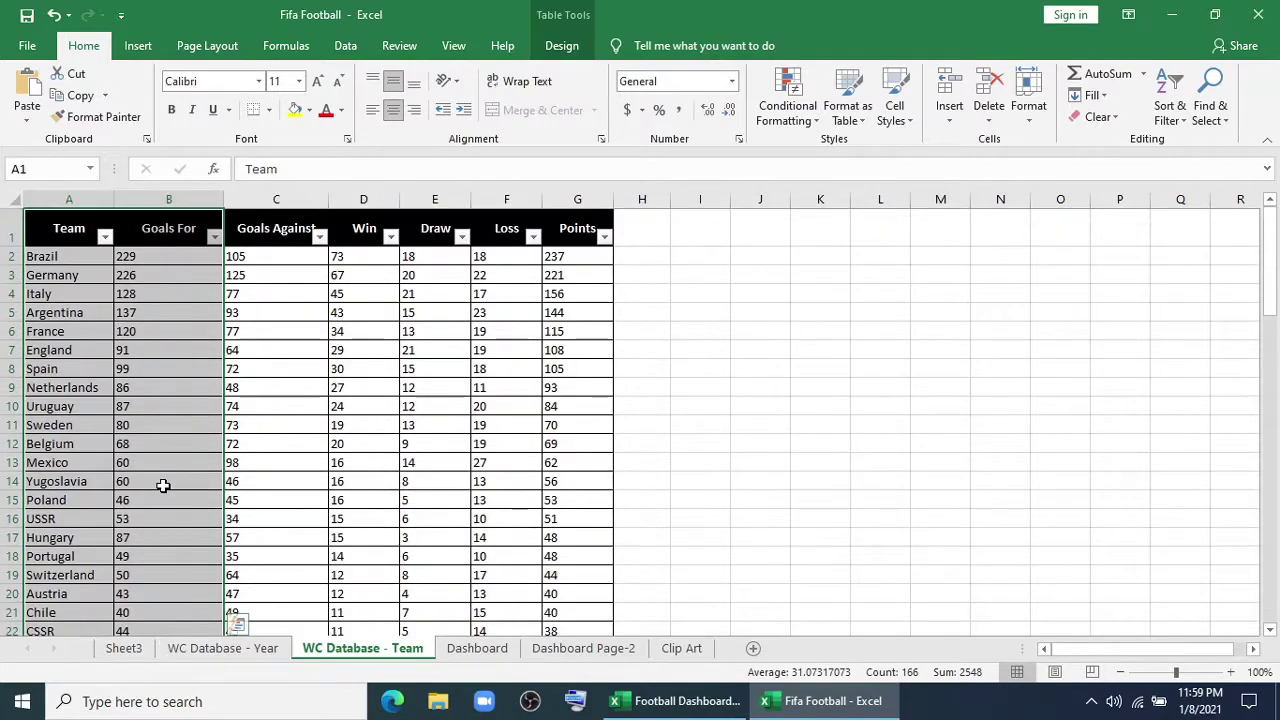
Step: Insert the Geographic Heat Map add-in from the installed Office add-ins onto the WC Database - Team sheet
left_click(138, 45)
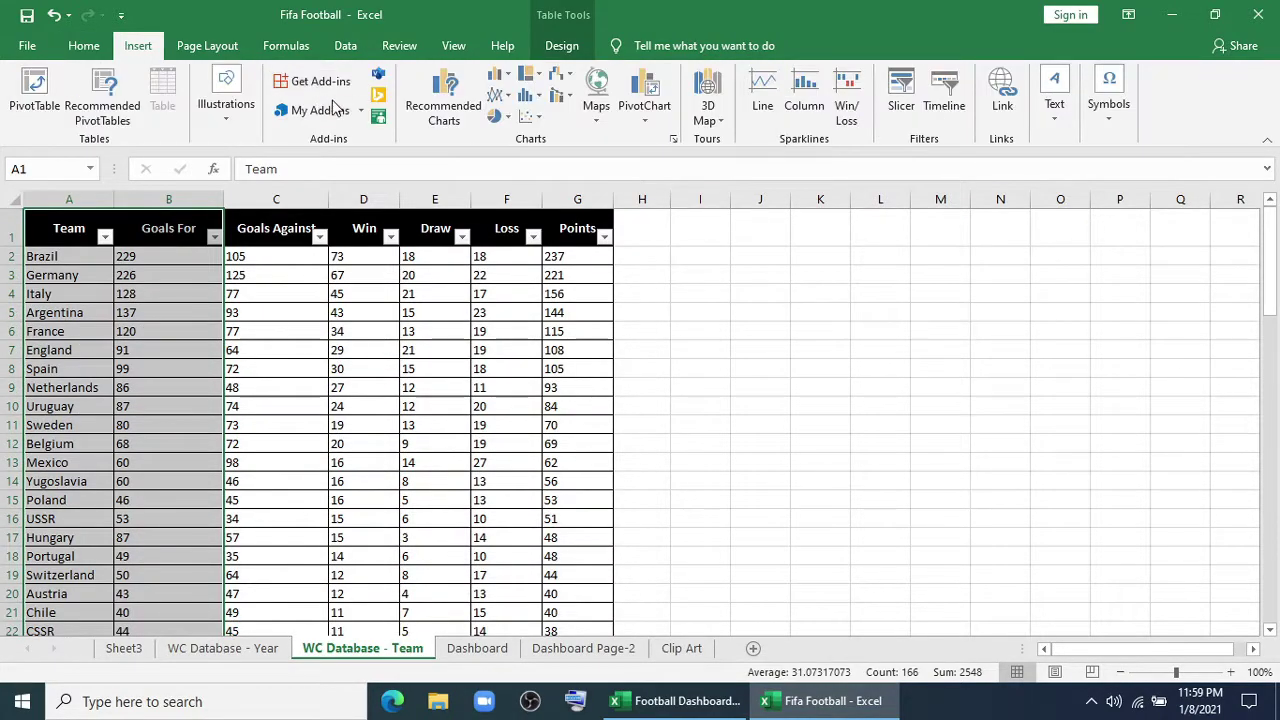
left_click(320, 111)
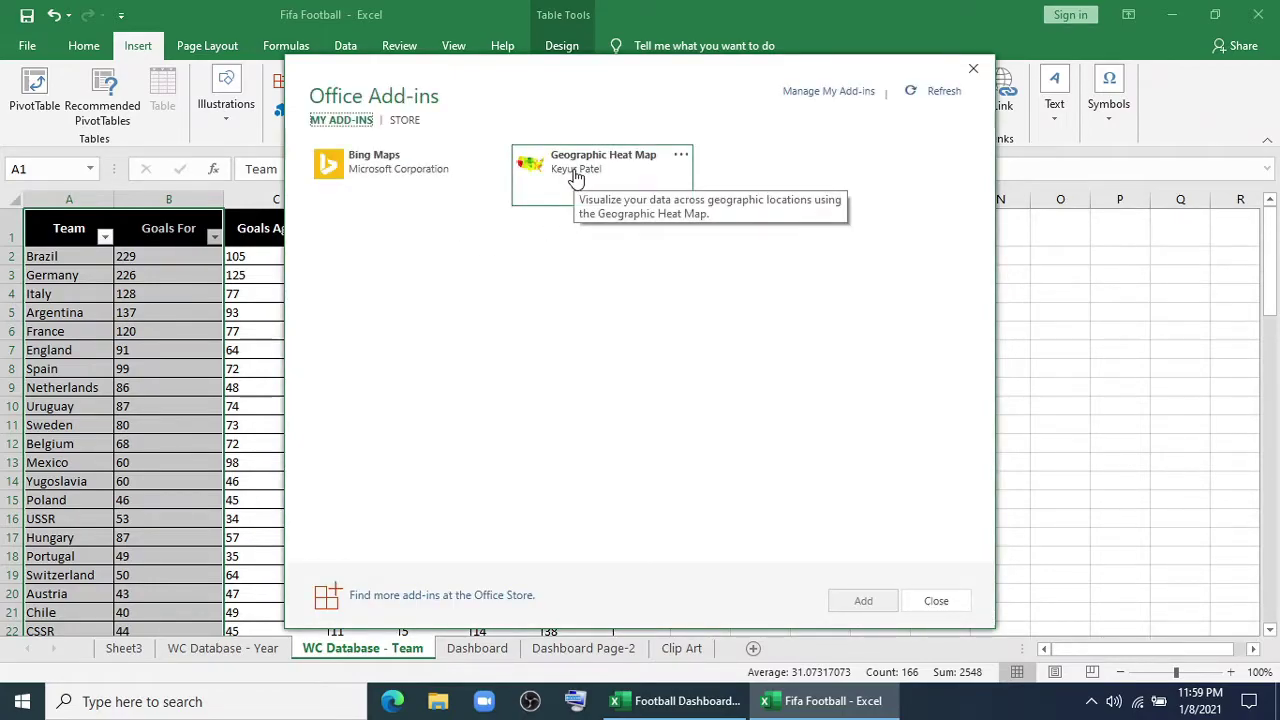
left_click(523, 164)
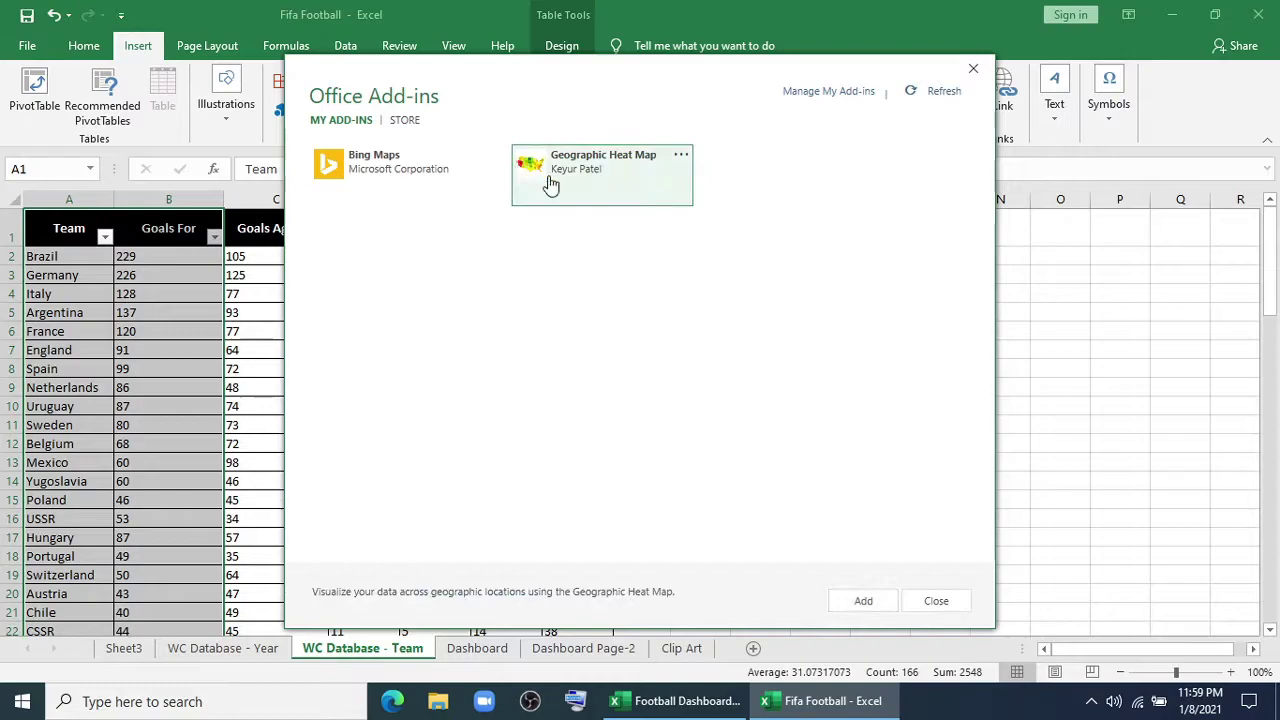
left_click(412, 122)
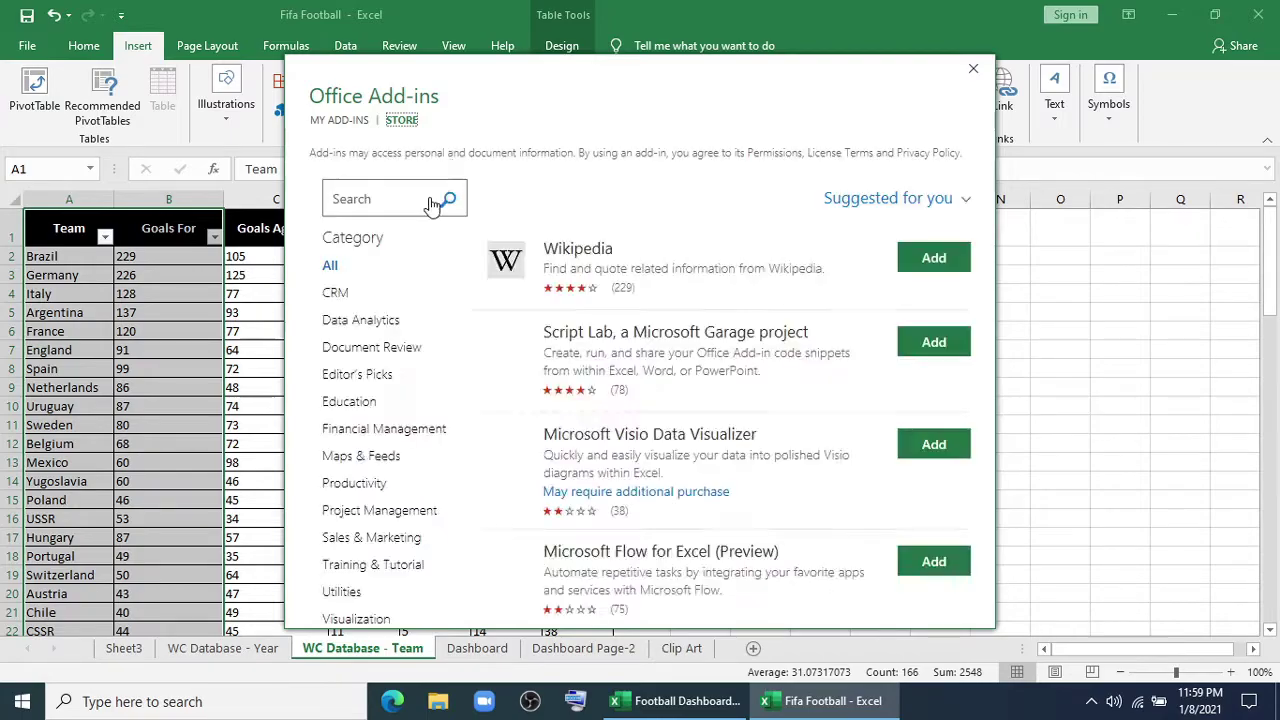
left_click(386, 197)
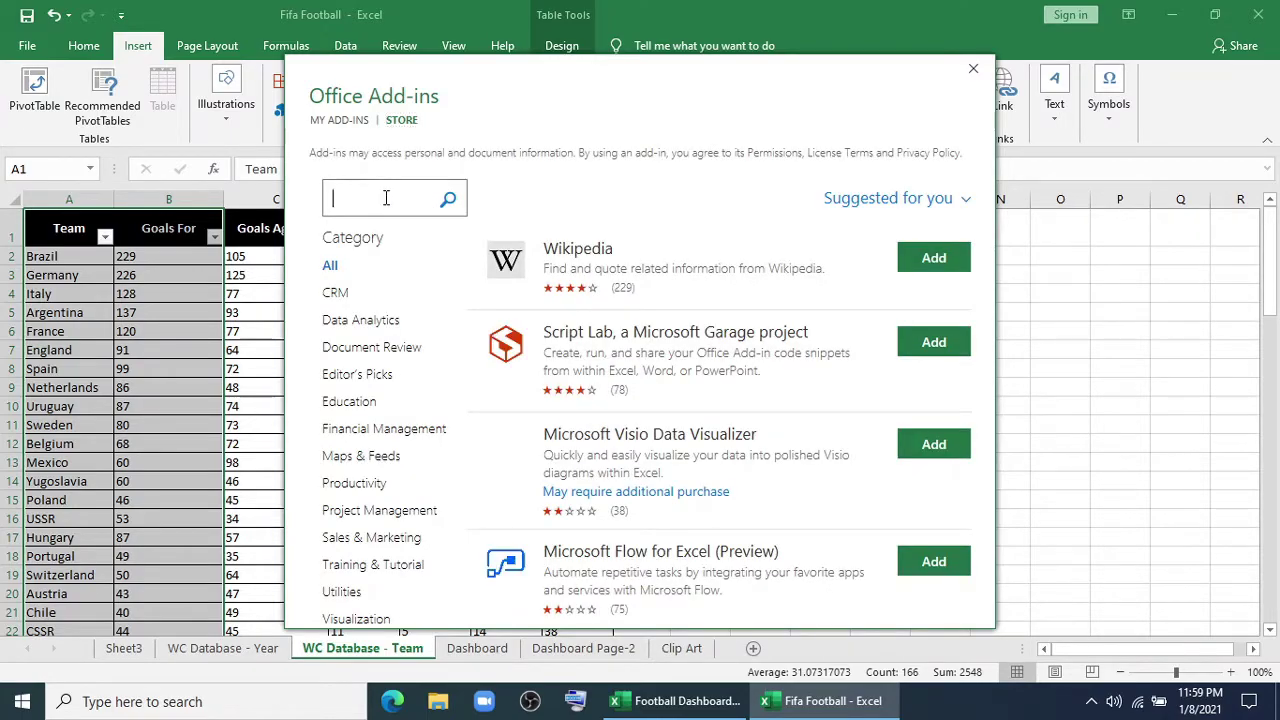
left_click(352, 121)
left_click(543, 171)
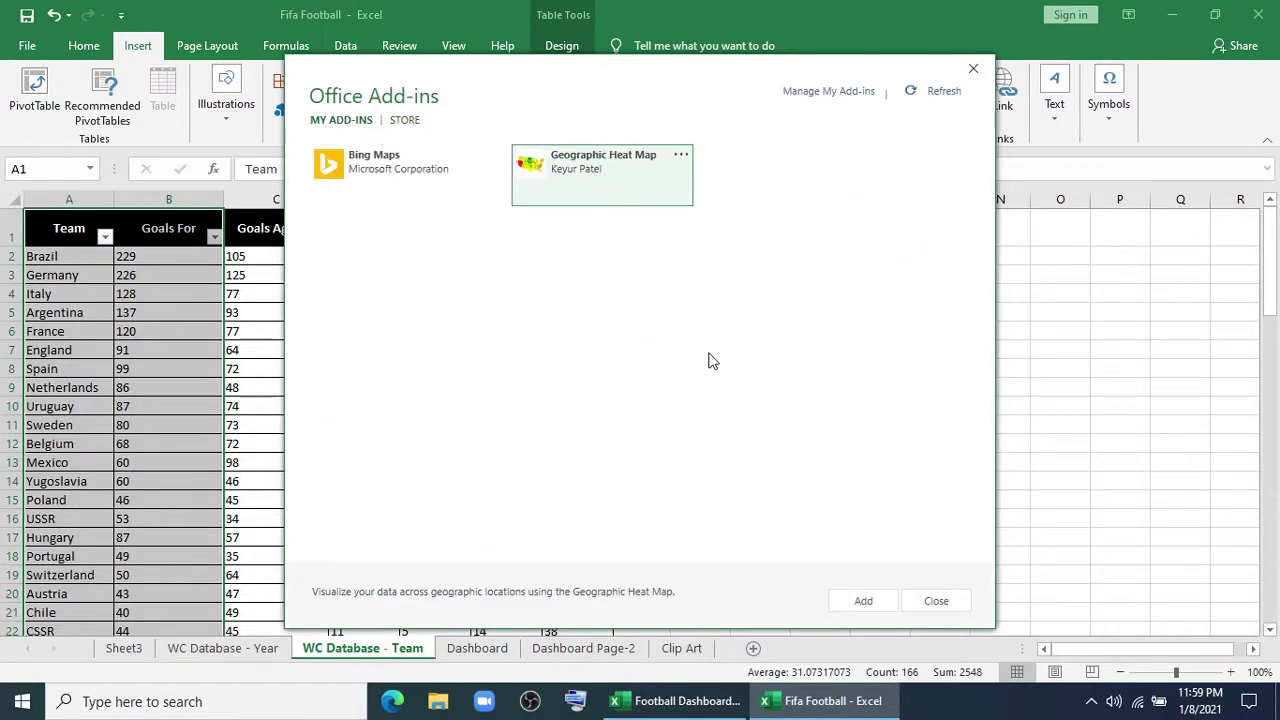
left_click(866, 603)
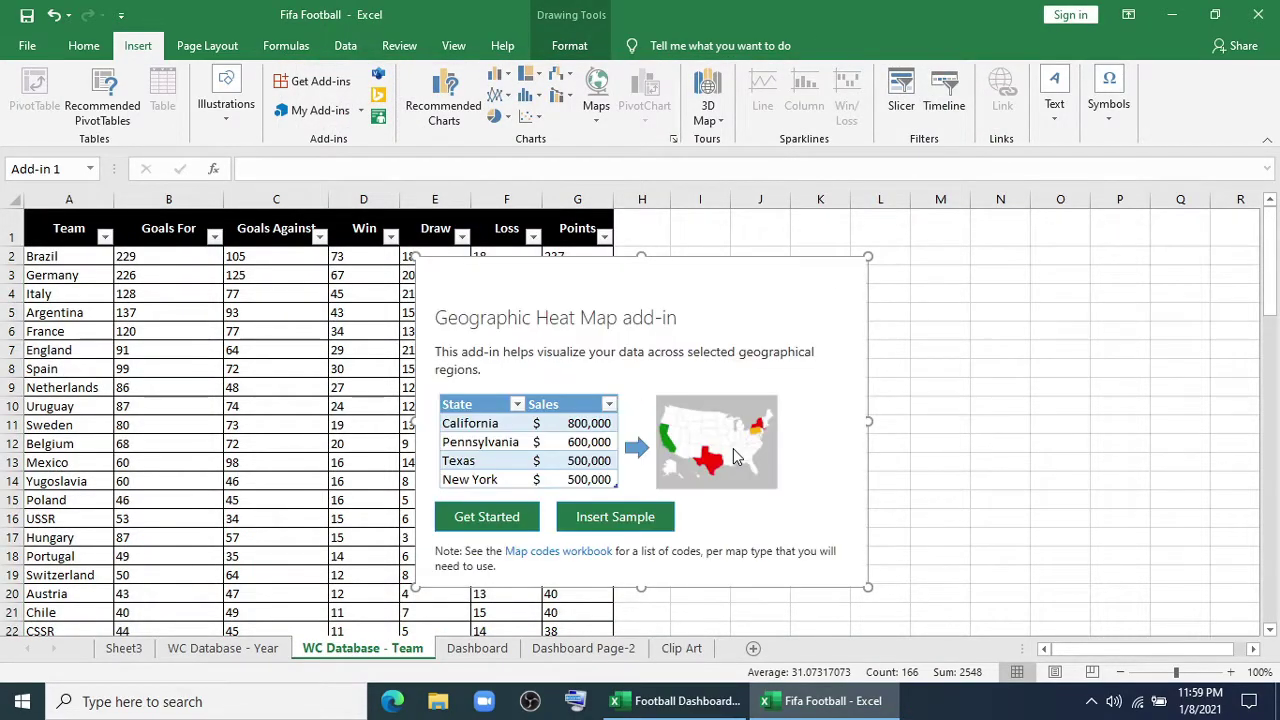
Step: Set up the heat map with the World map, Team as regions, Goals For as values and the Red -> Green color theme
left_click(484, 517)
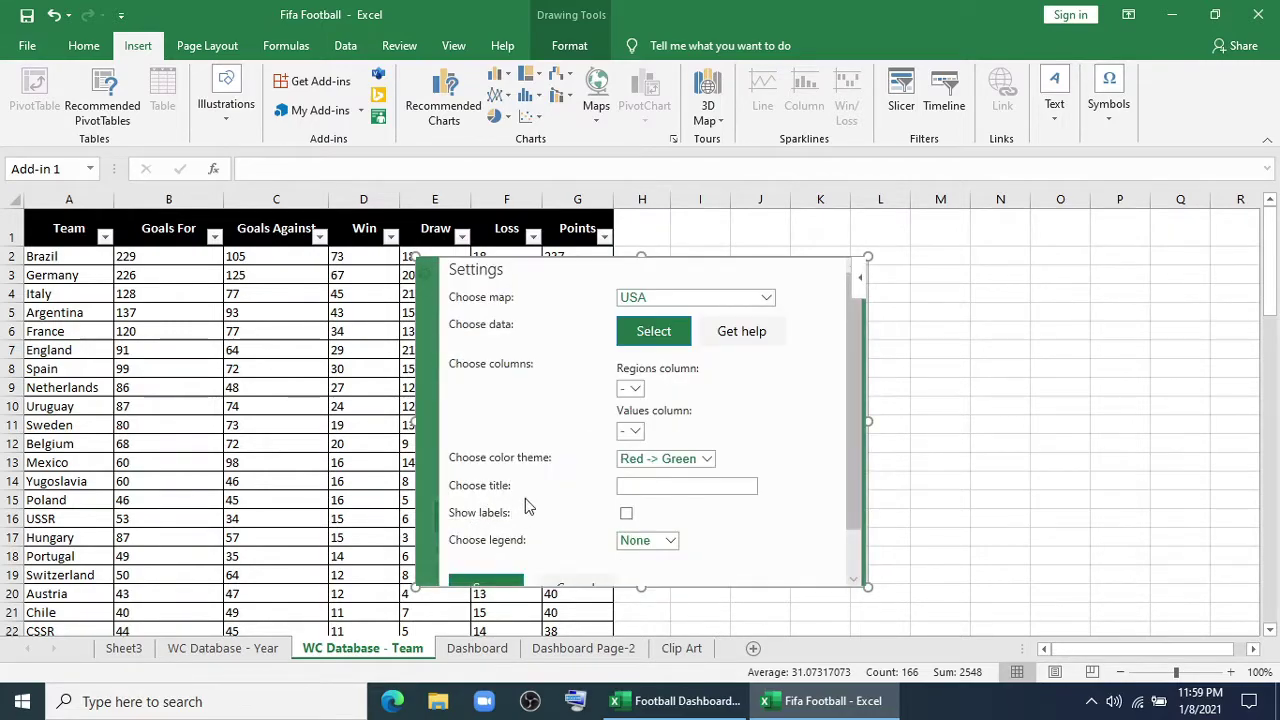
left_click(643, 304)
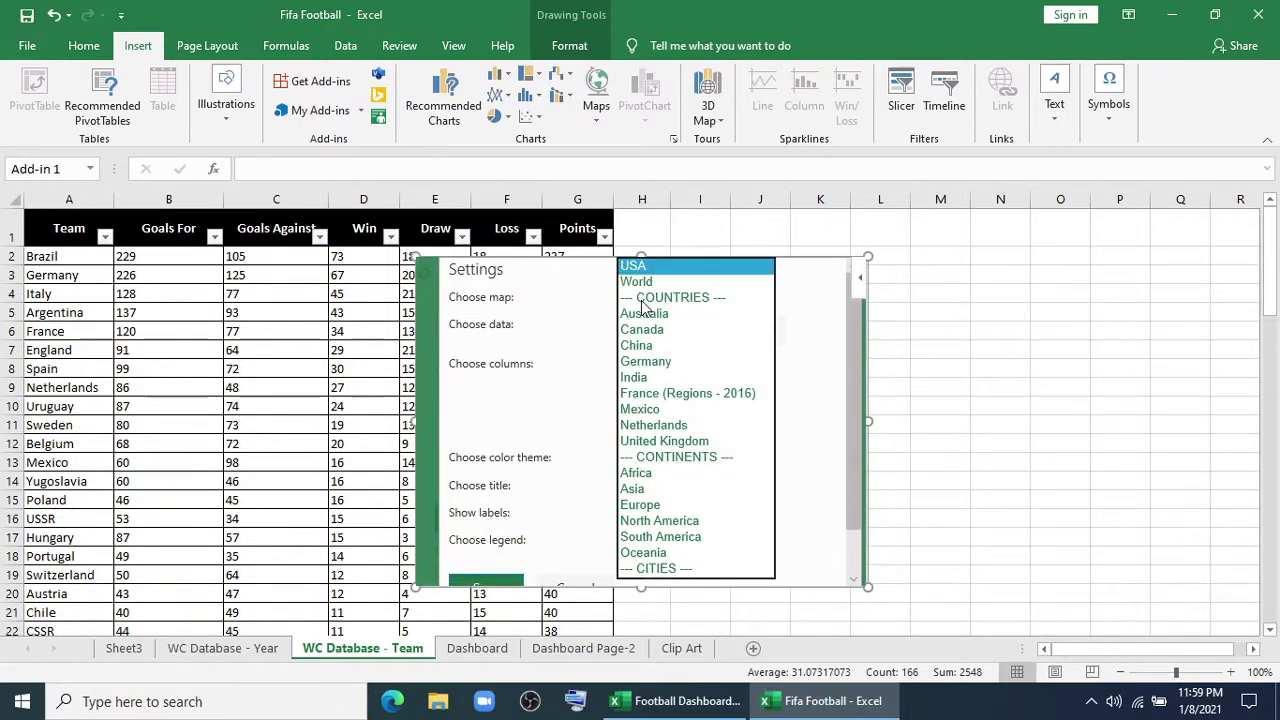
left_click(650, 281)
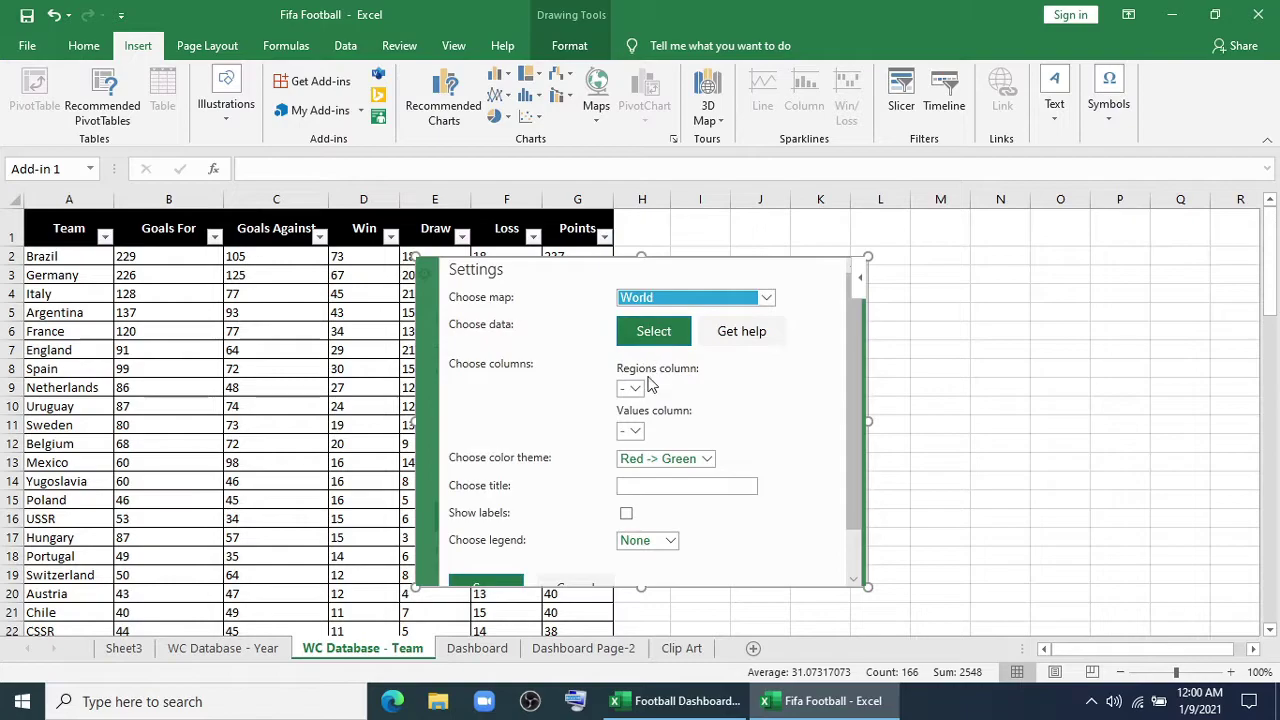
left_click(646, 459)
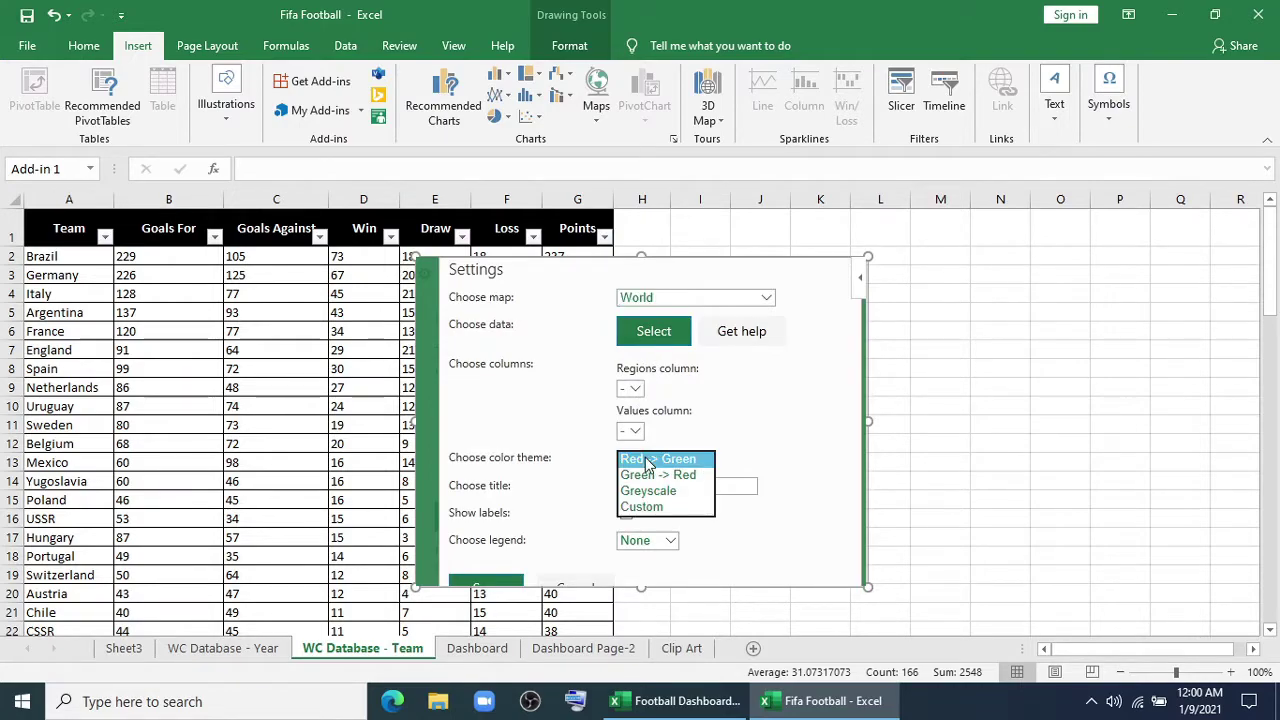
left_click(650, 460)
Step: Title the heat map "Total Goals in The World Cup" and save its settings
left_click(688, 484)
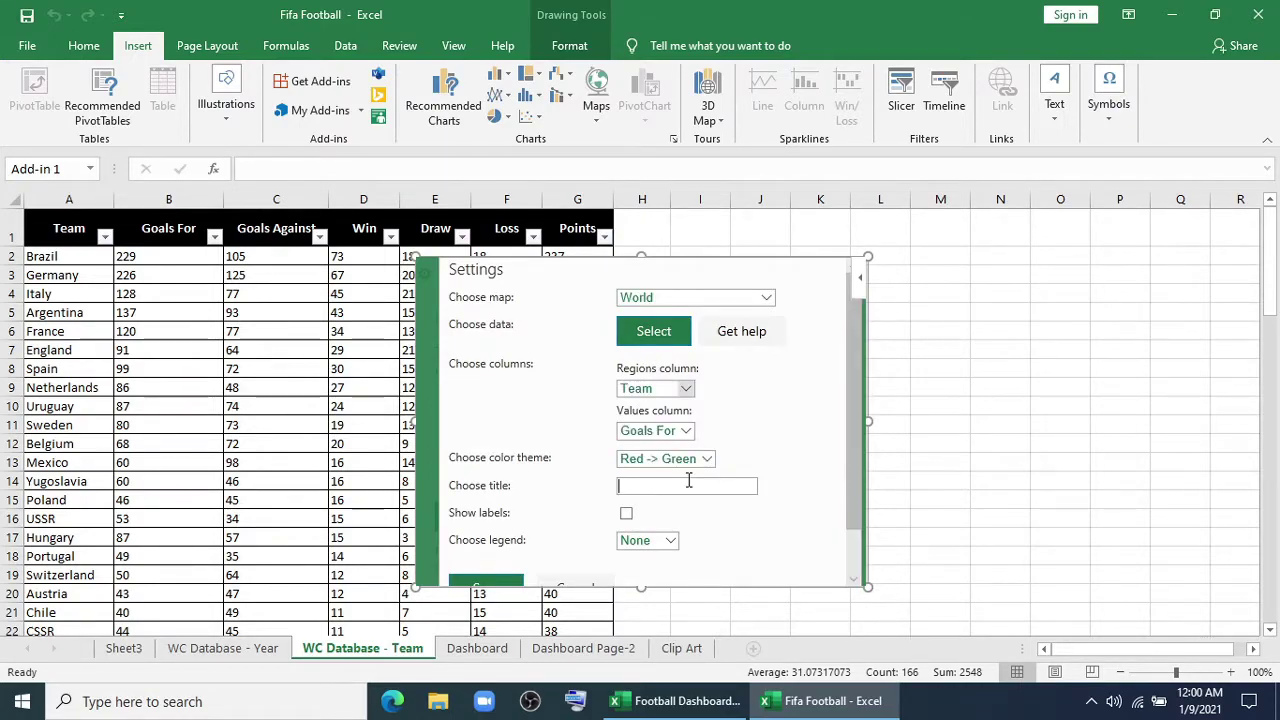
key("BackSpace")
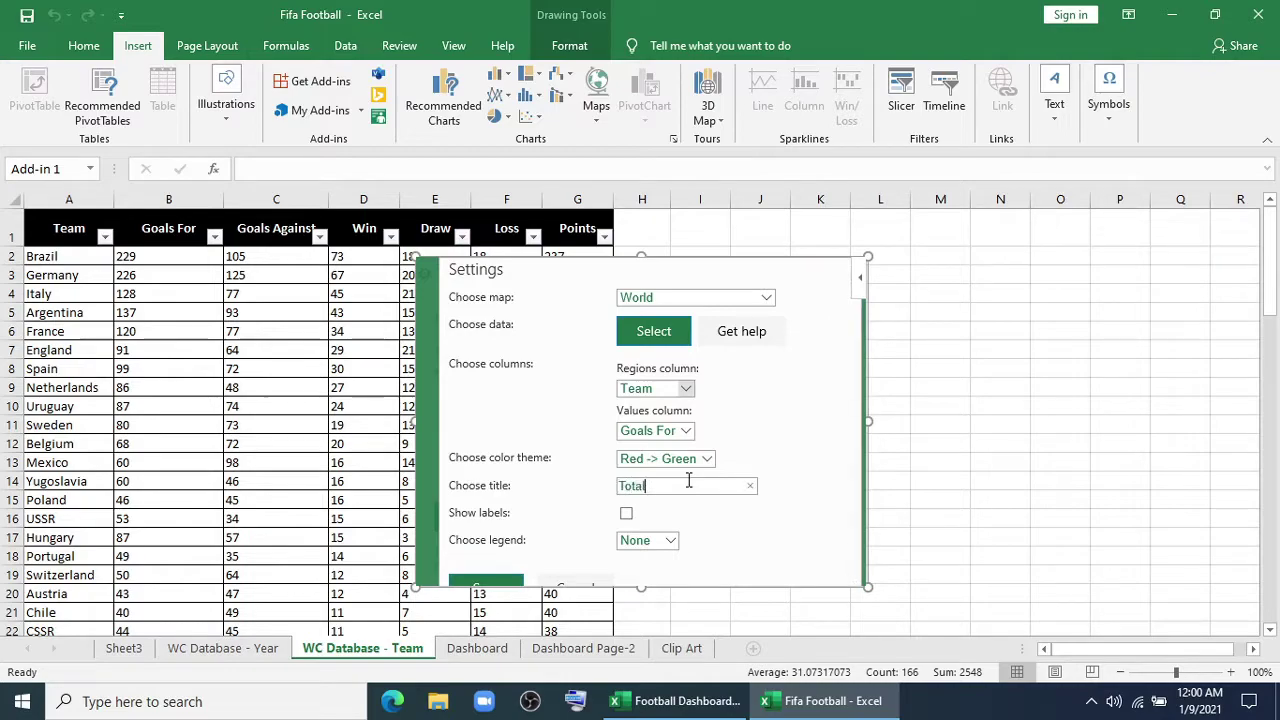
type("Total Goals in World CUp")
key("BackSpace")
key("BackSpace")
key("BackSpace")
type("rld Cup")
scroll(571, 534, "down", 1)
left_click(486, 534)
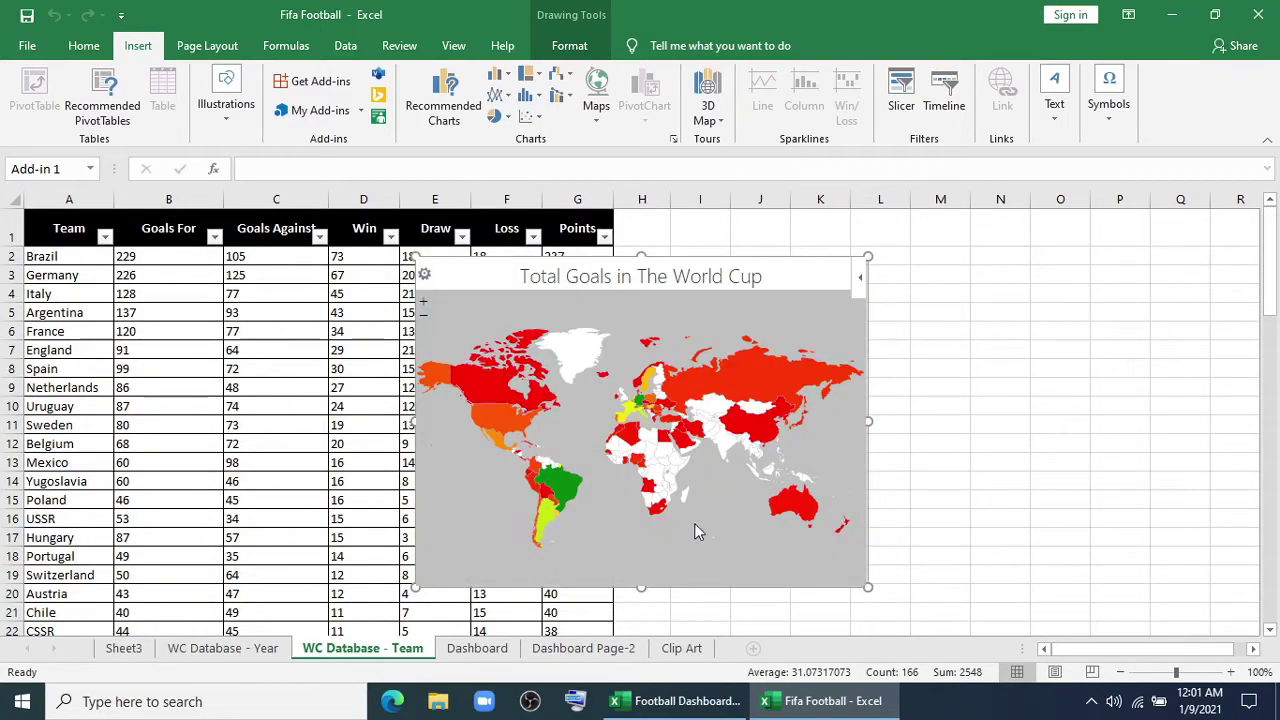
Step: Move the heat map from WC Database - Team to Dashboard Page-2 and place it inside the frame beside the vertical title strip
mouse_move(673, 385)
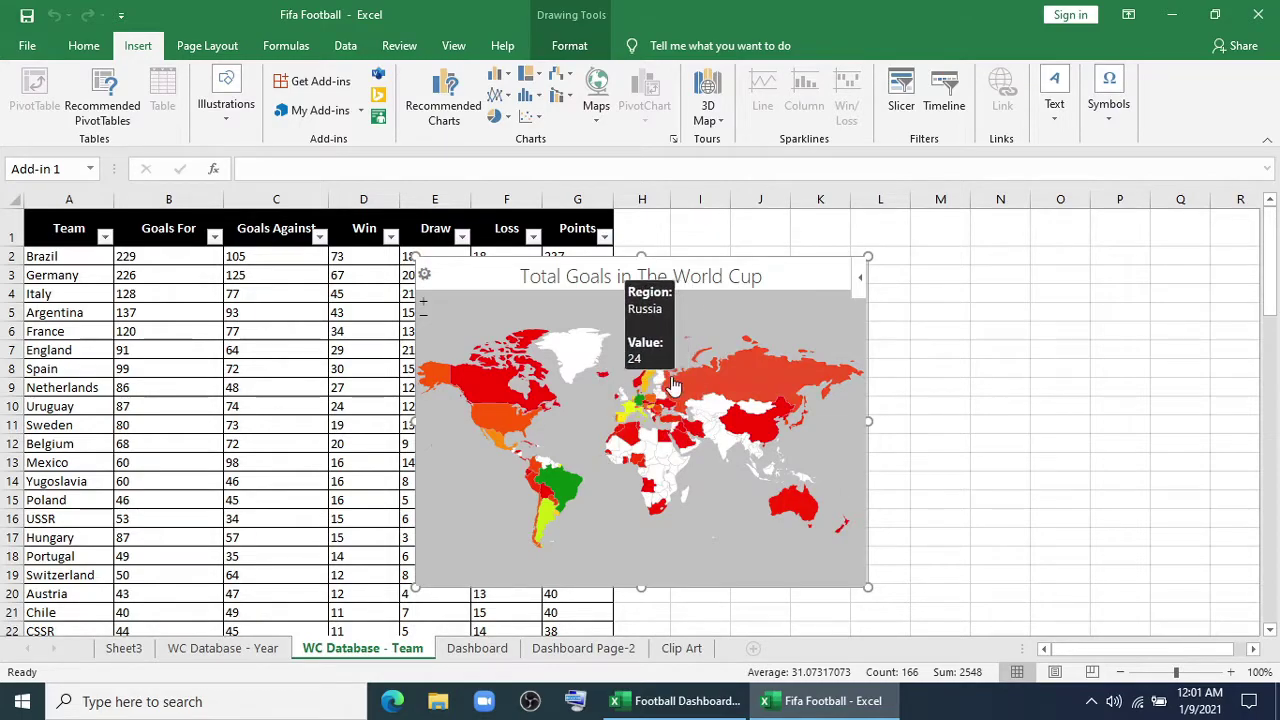
right_click(824, 257)
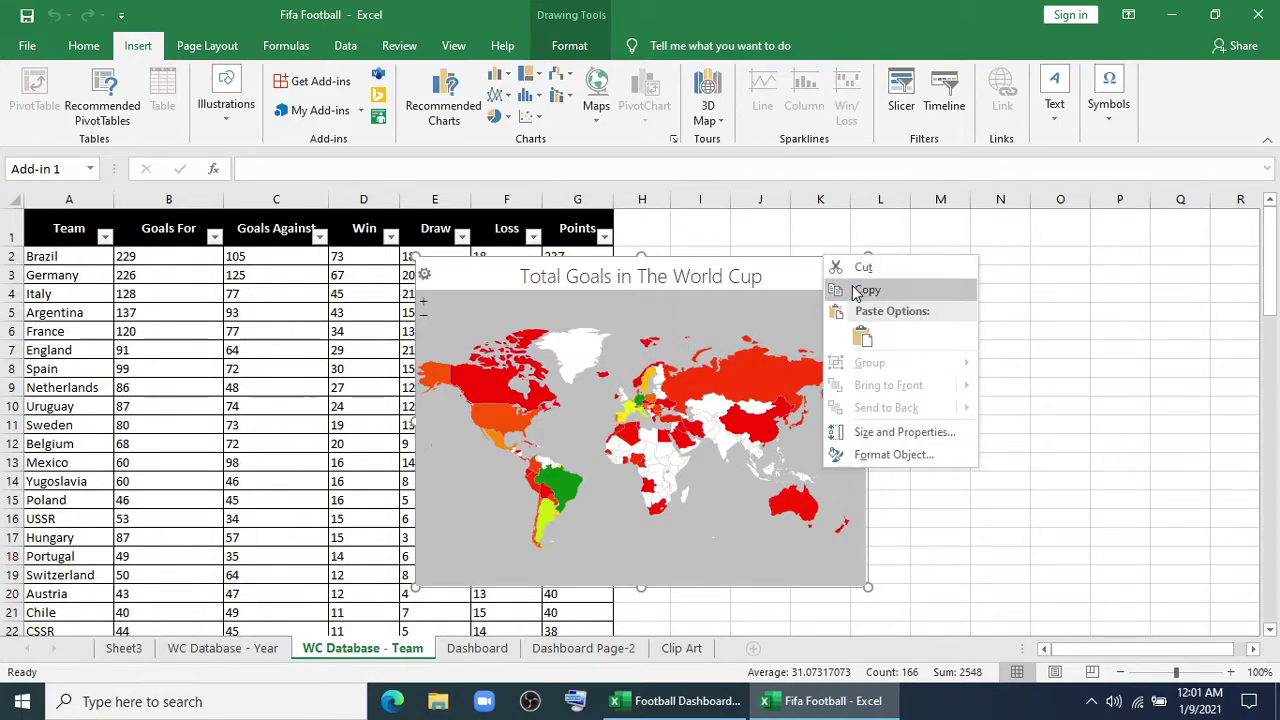
left_click(862, 268)
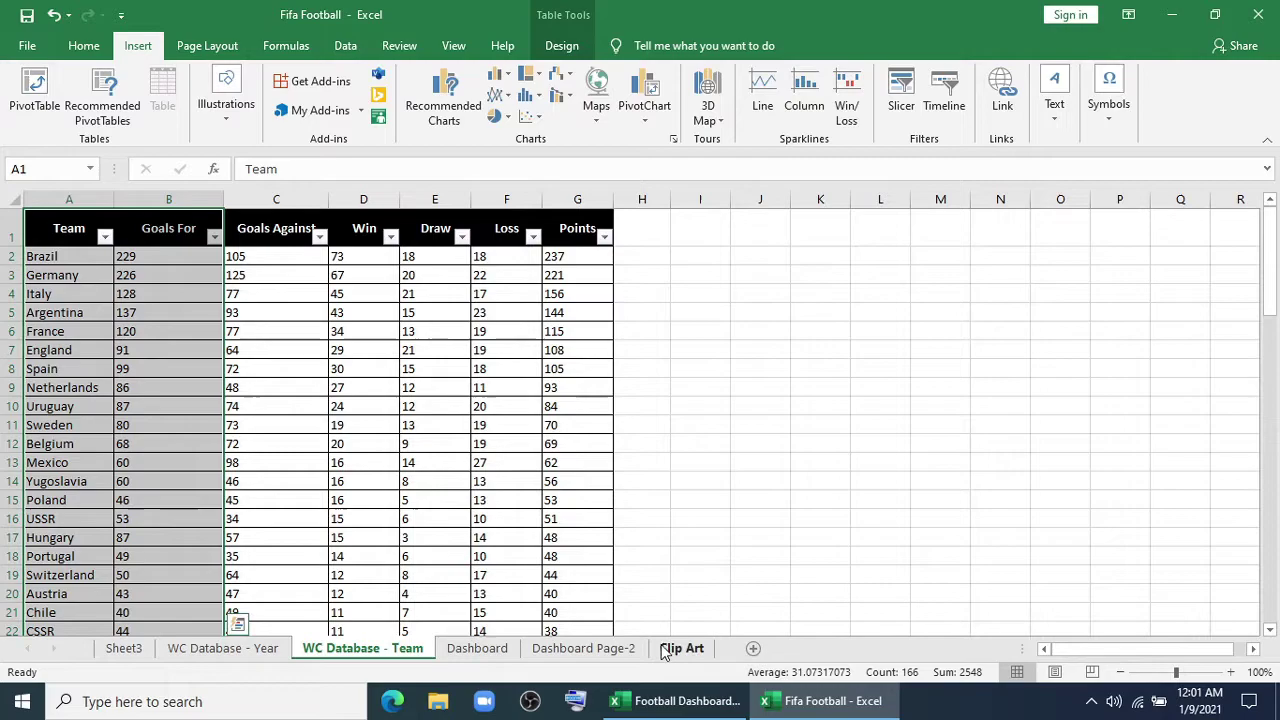
left_click(583, 648)
right_click(391, 285)
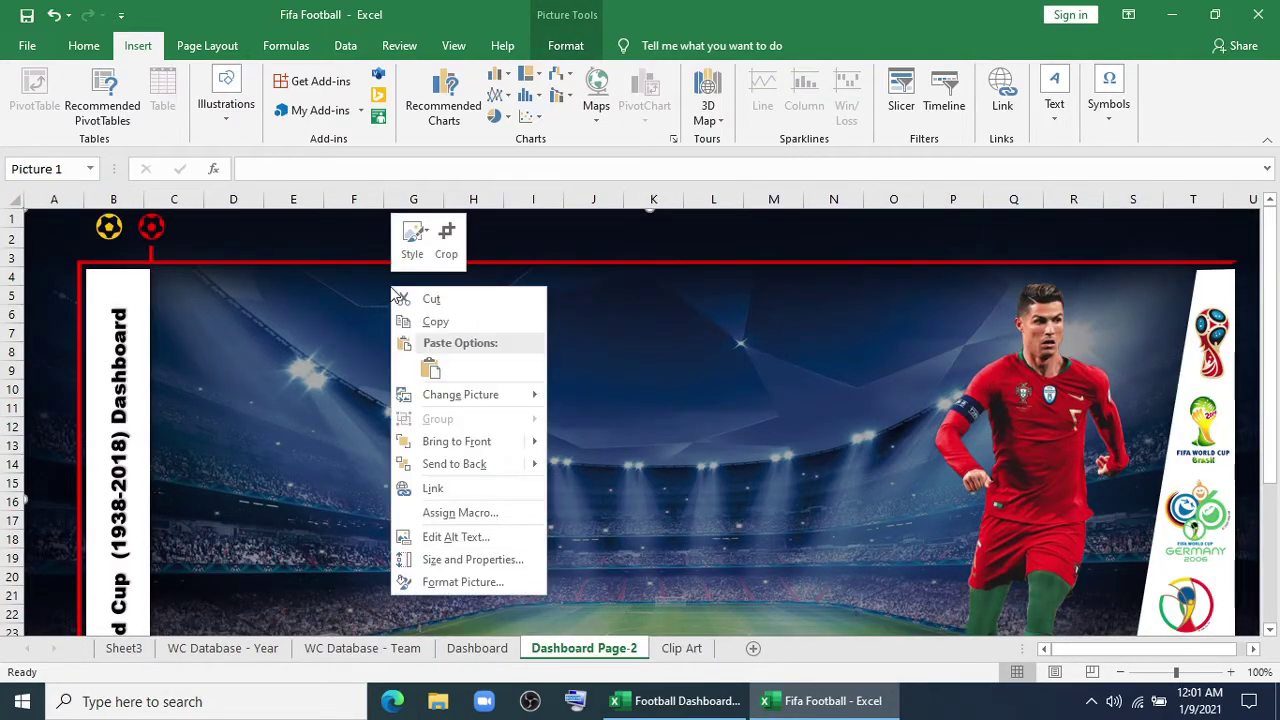
left_click(433, 362)
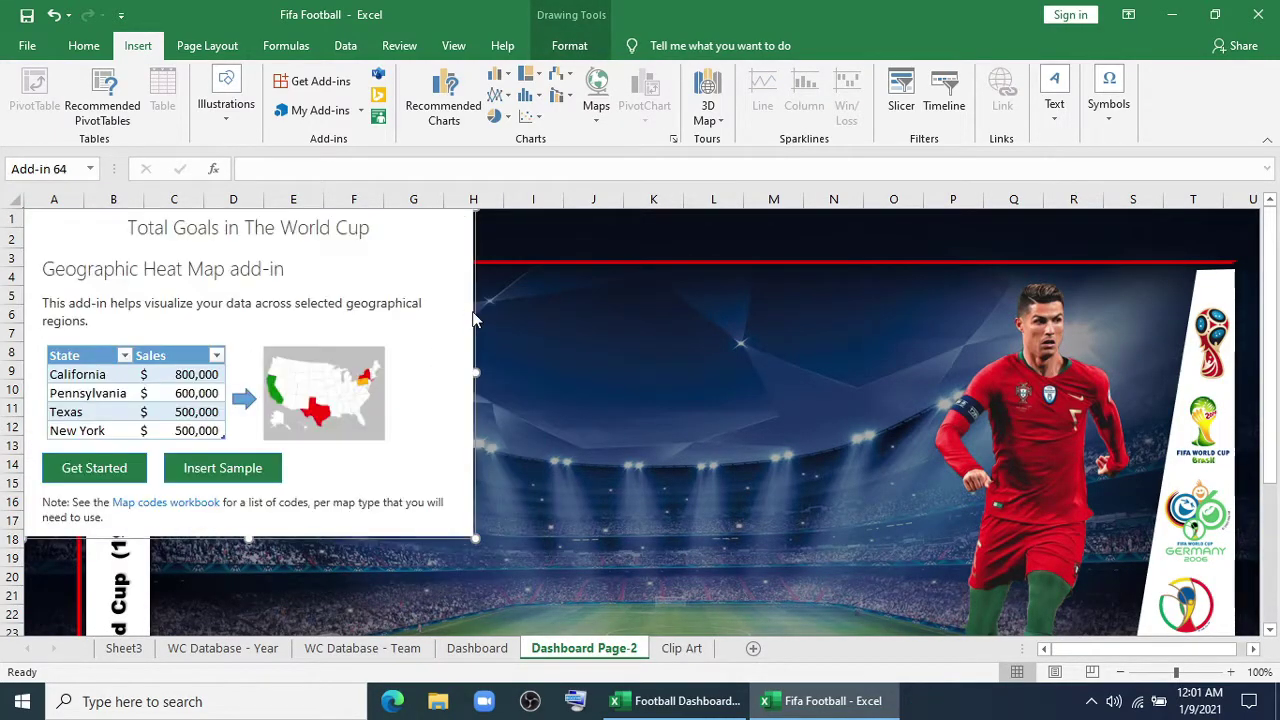
left_click_drag(474, 316, 612, 388)
Step: Resize the heat map to a height of 3.96" and a width of 5.85"
right_click(612, 388)
left_click(646, 572)
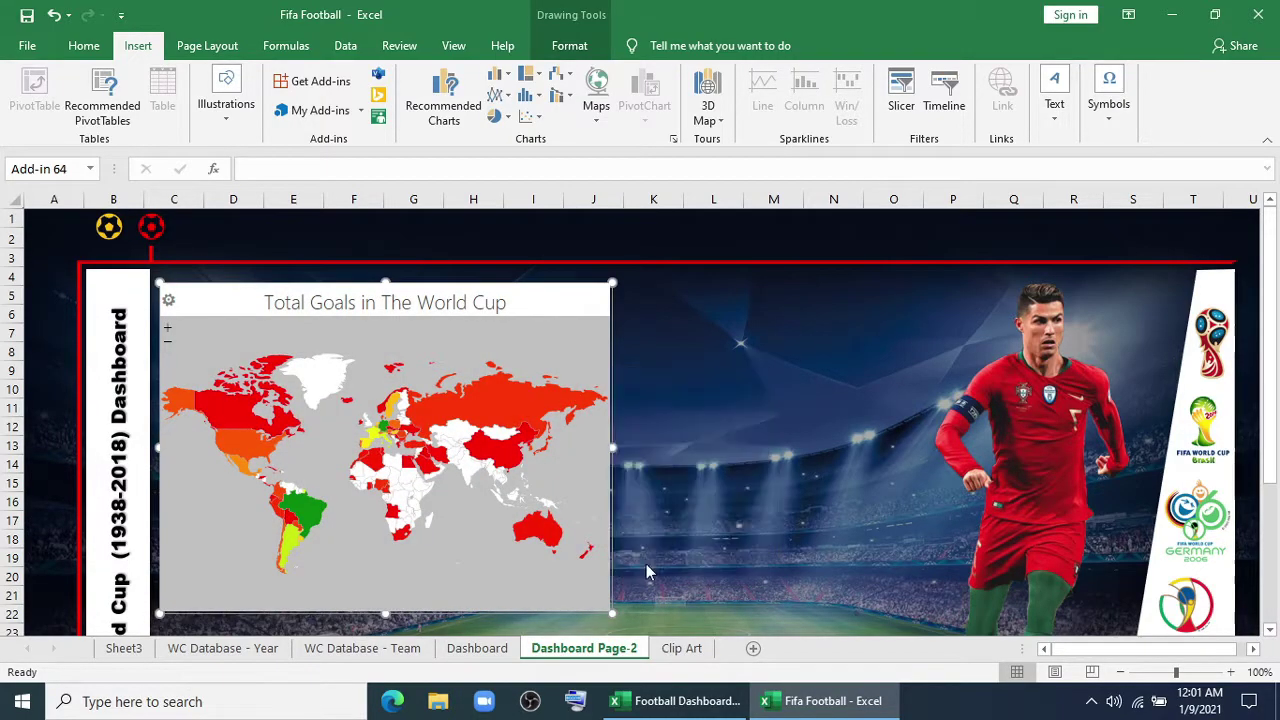
left_click(1117, 249)
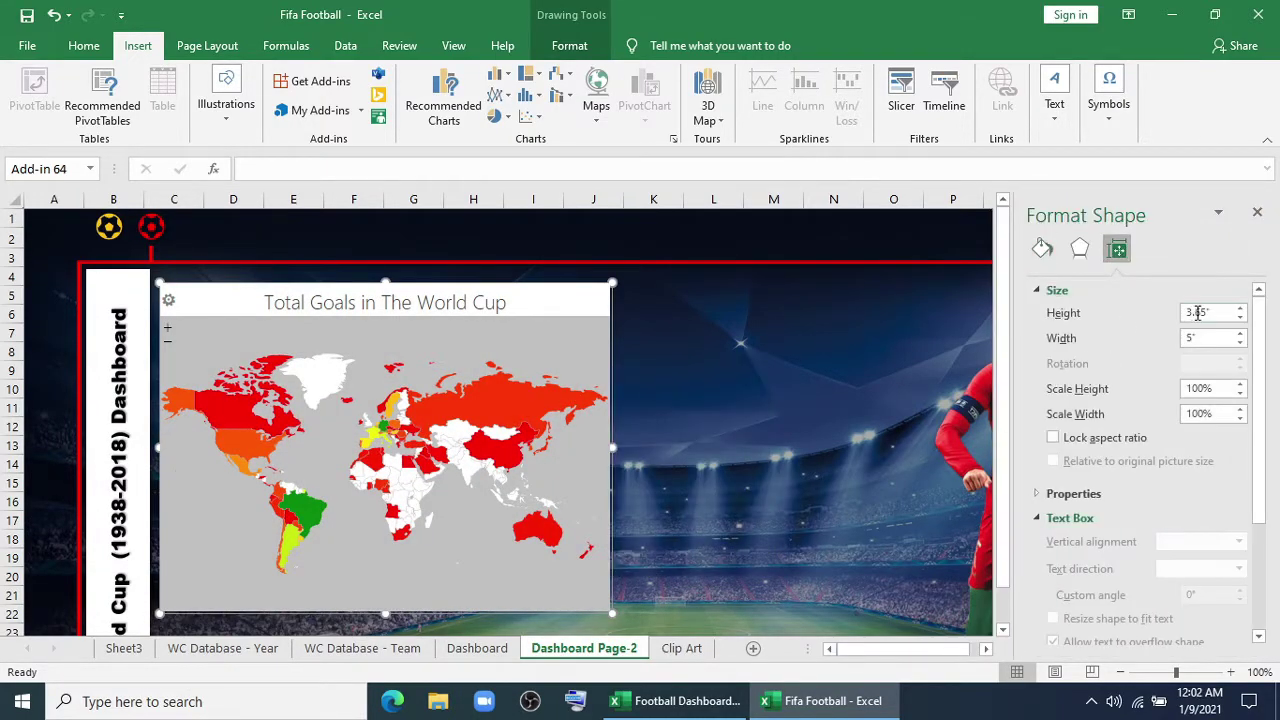
left_click_drag(1205, 312, 1208, 312)
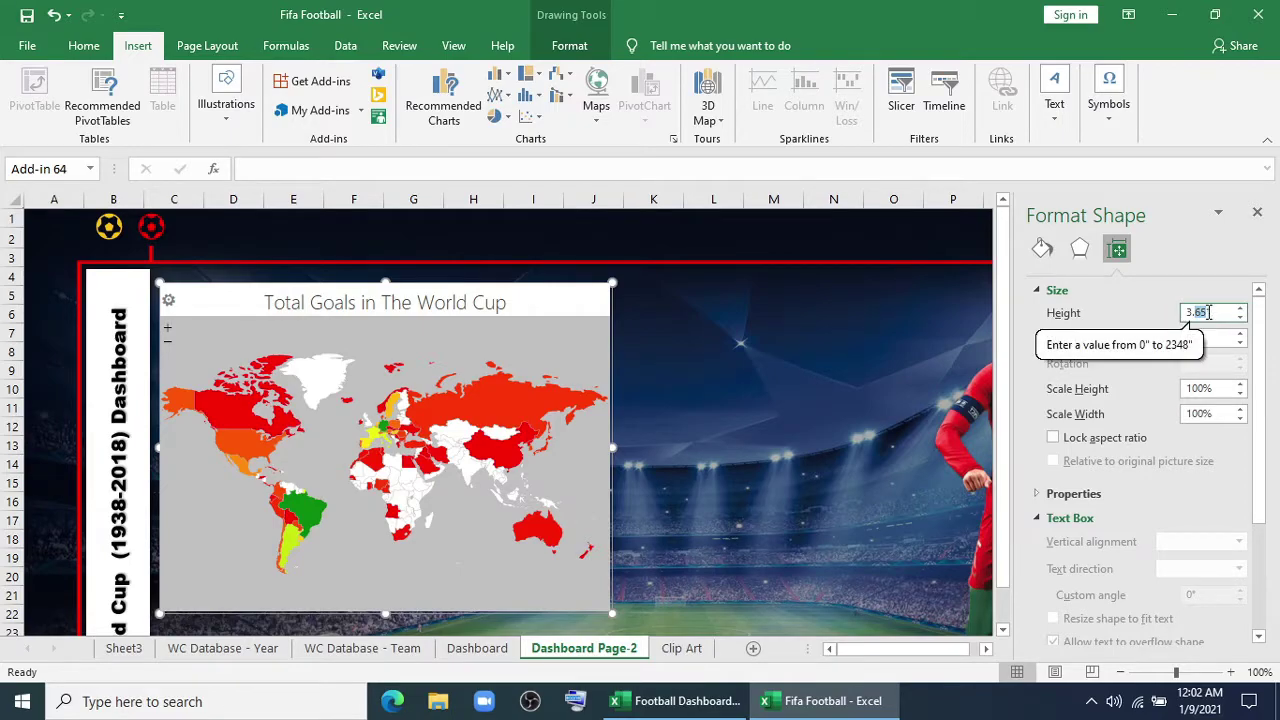
type("96")
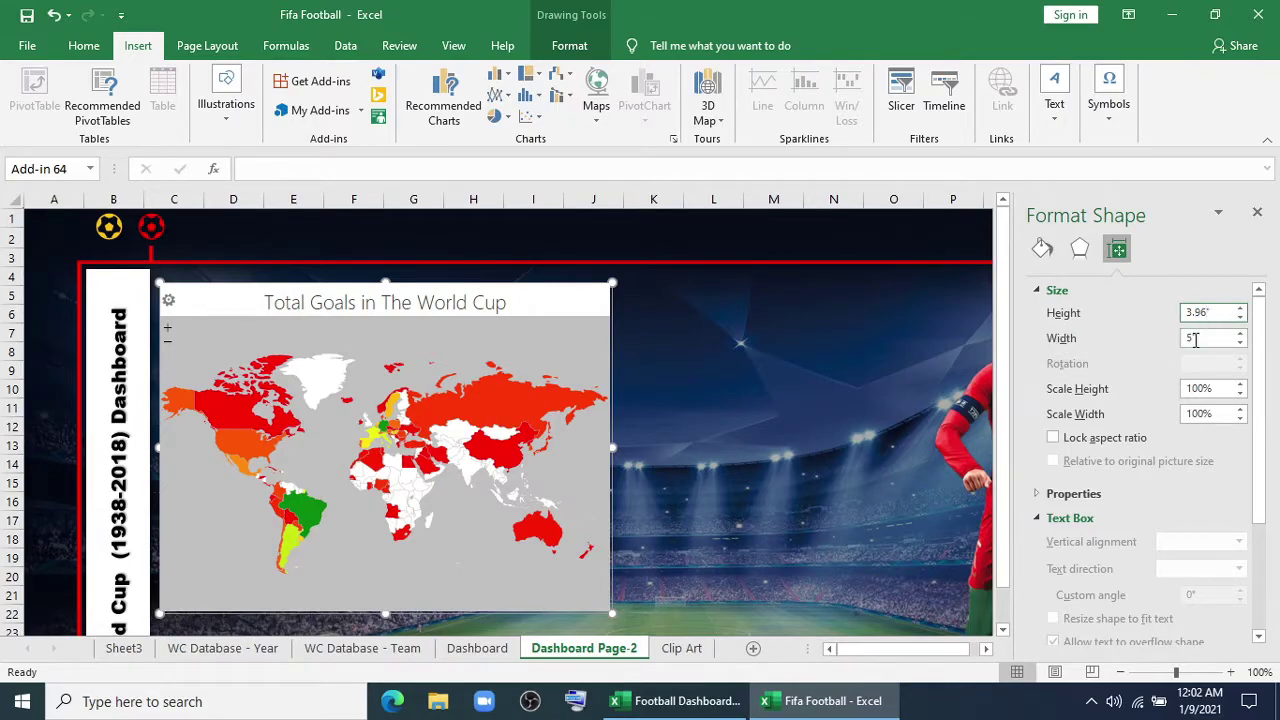
left_click(1193, 340)
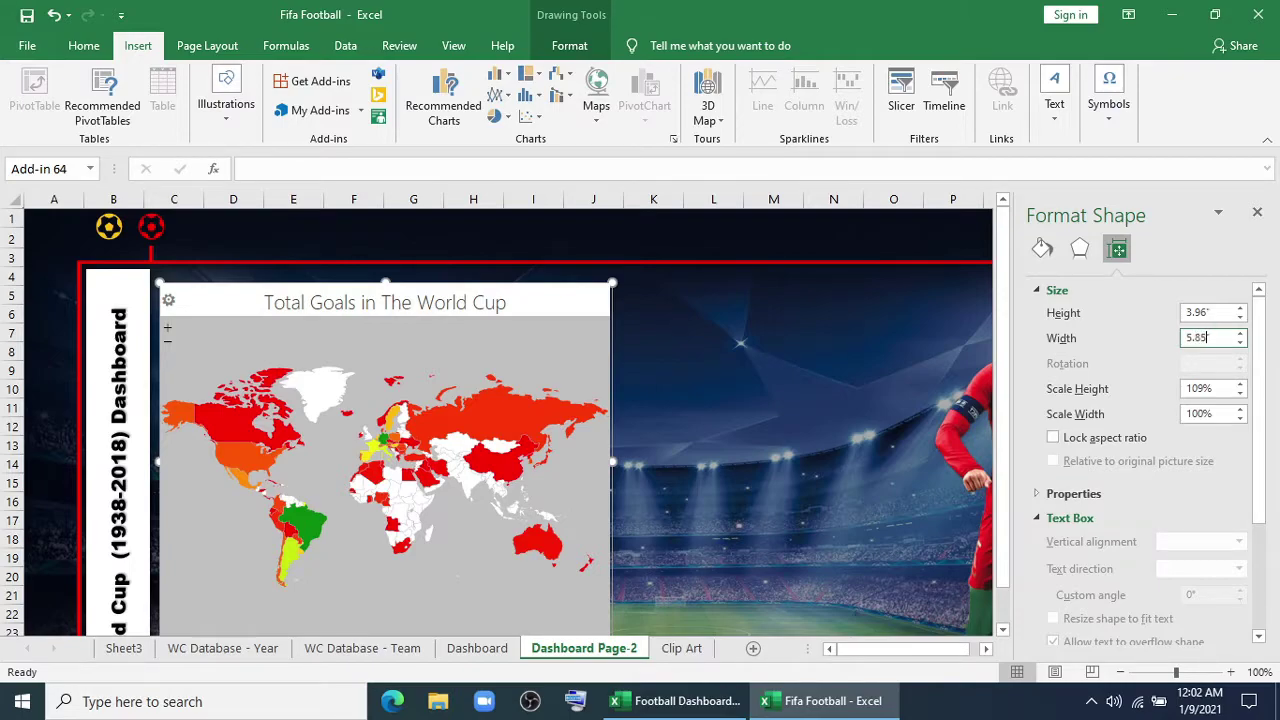
key("Return")
left_click(1257, 212)
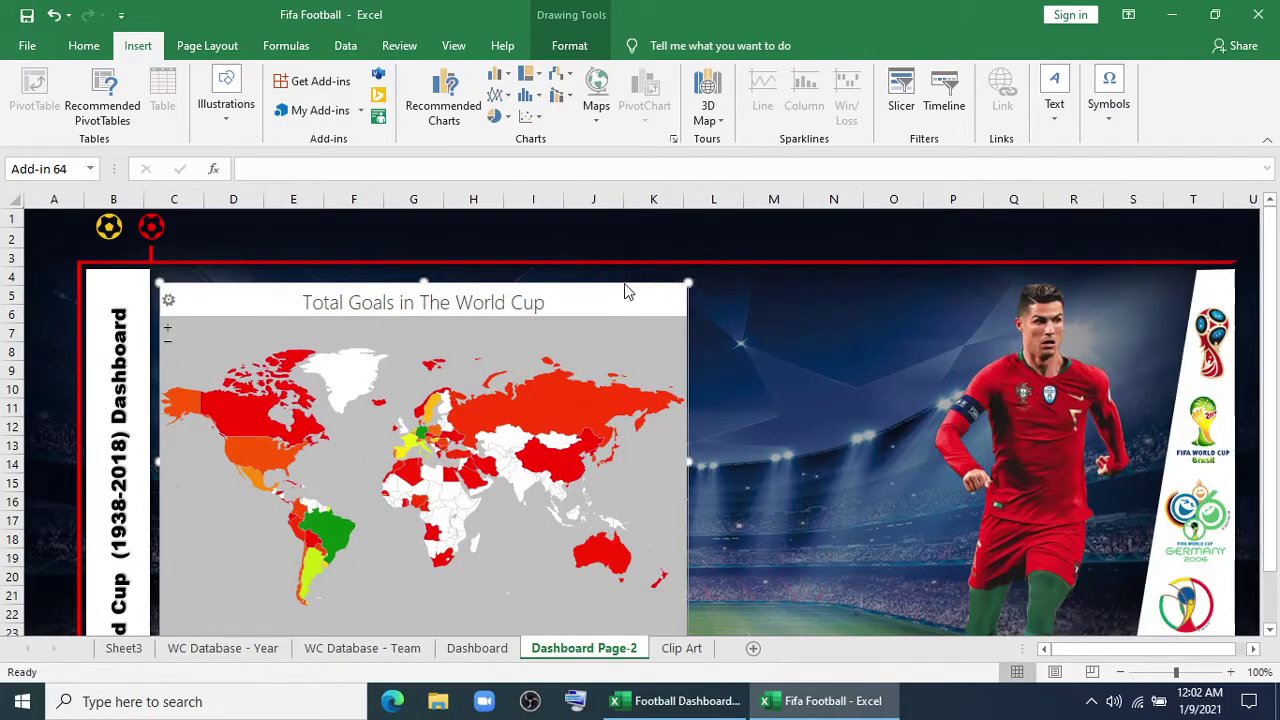
Step: Shift the heat map snugly against the vertical title strip and just below the red frame line
scroll(698, 450, "down", 4)
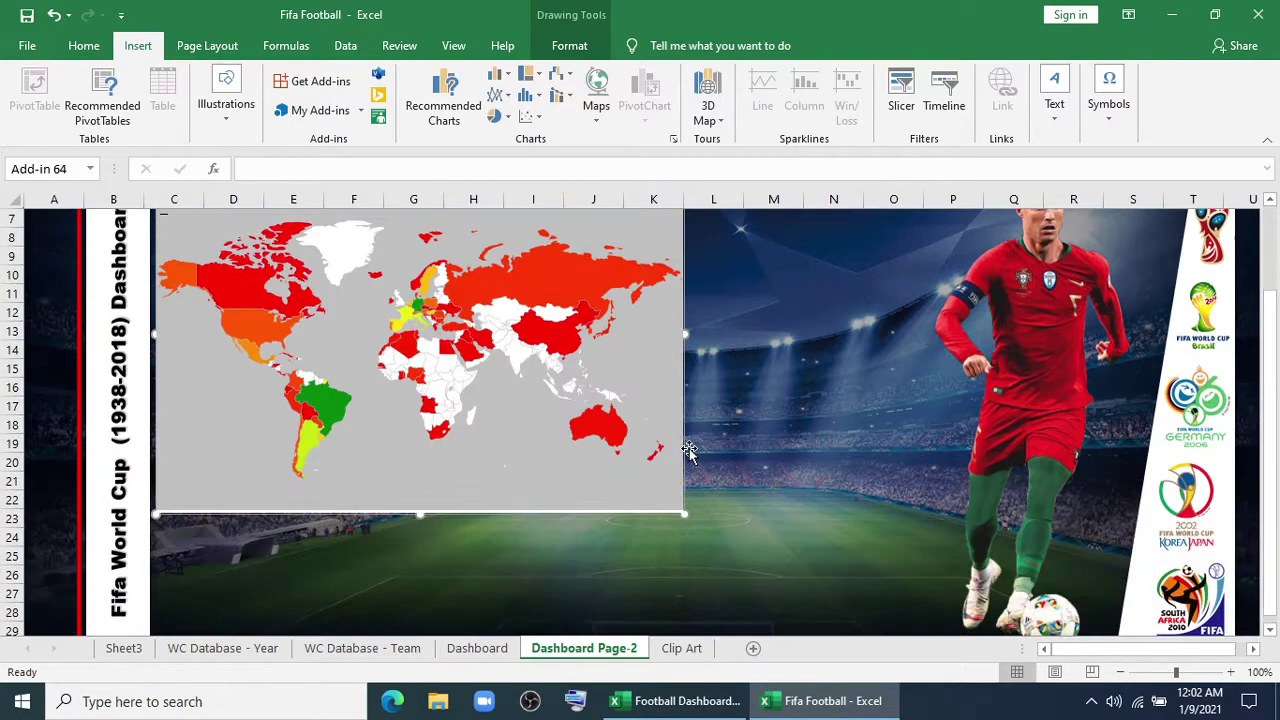
left_click(780, 408)
scroll(693, 437, "up", 4)
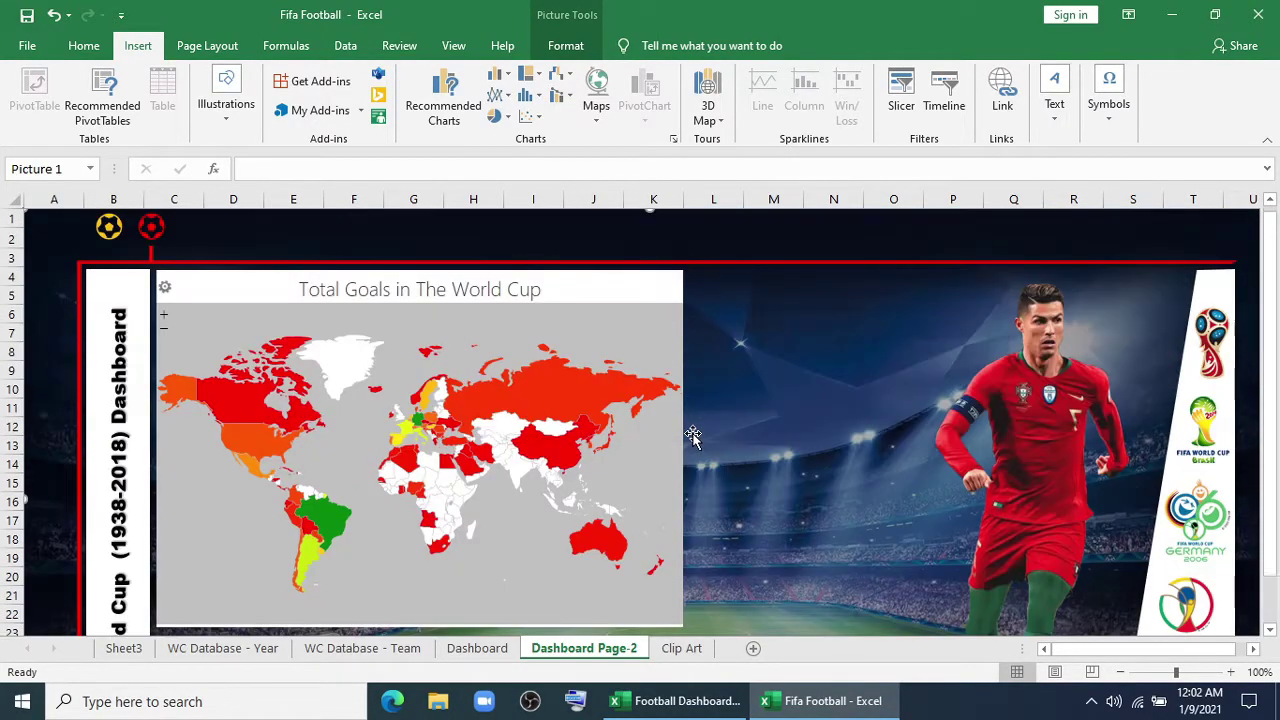
Step: Change the heat map's background color to dark blue under the Custom color theme and save the settings
left_click(166, 289)
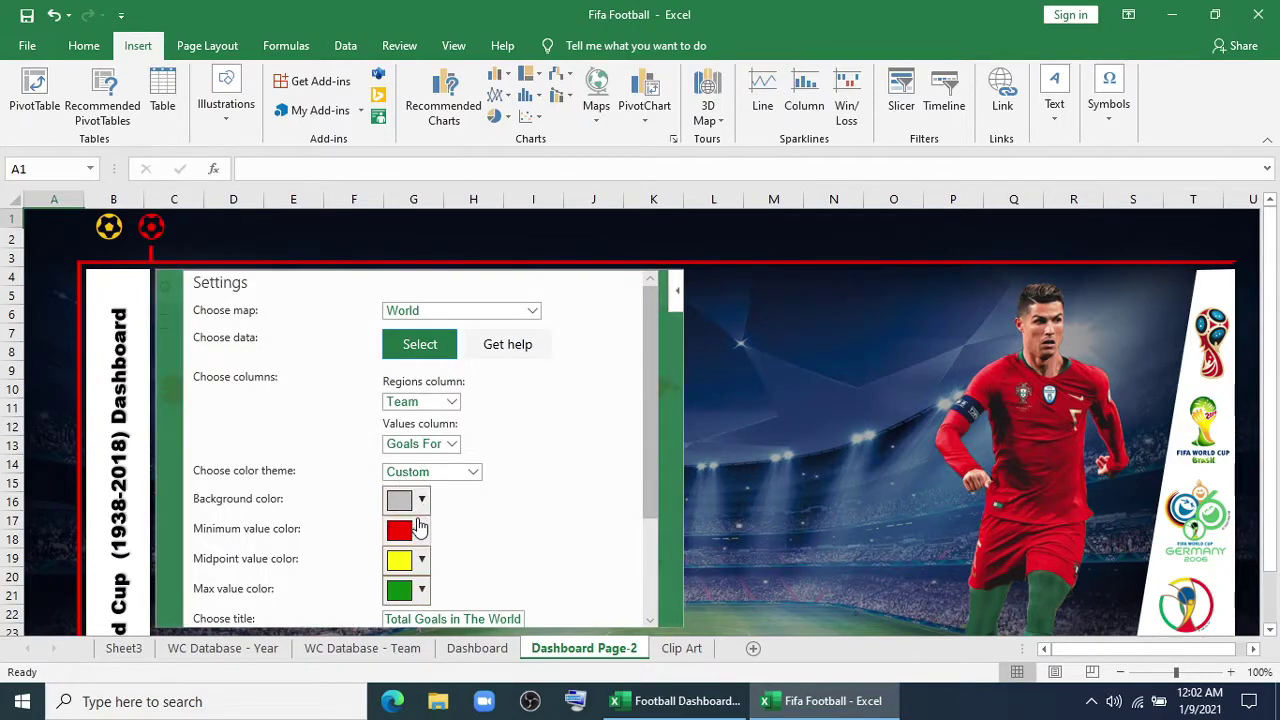
left_click(419, 503)
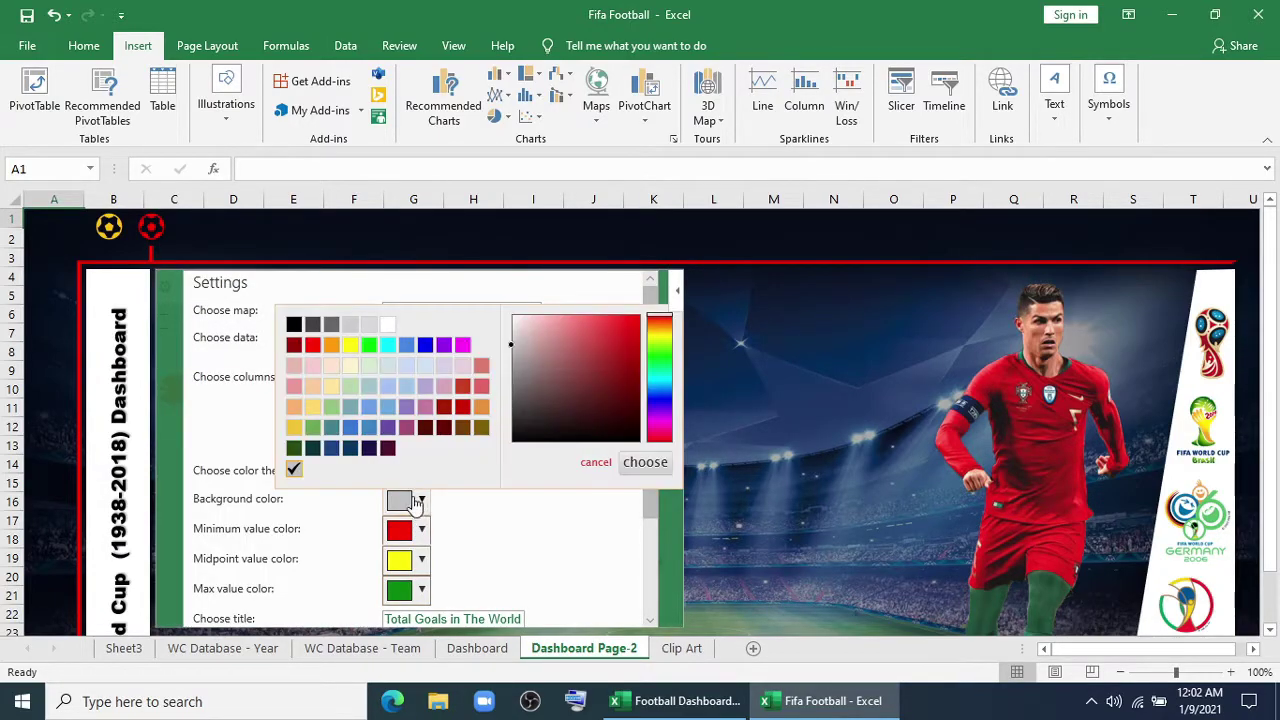
left_click(349, 448)
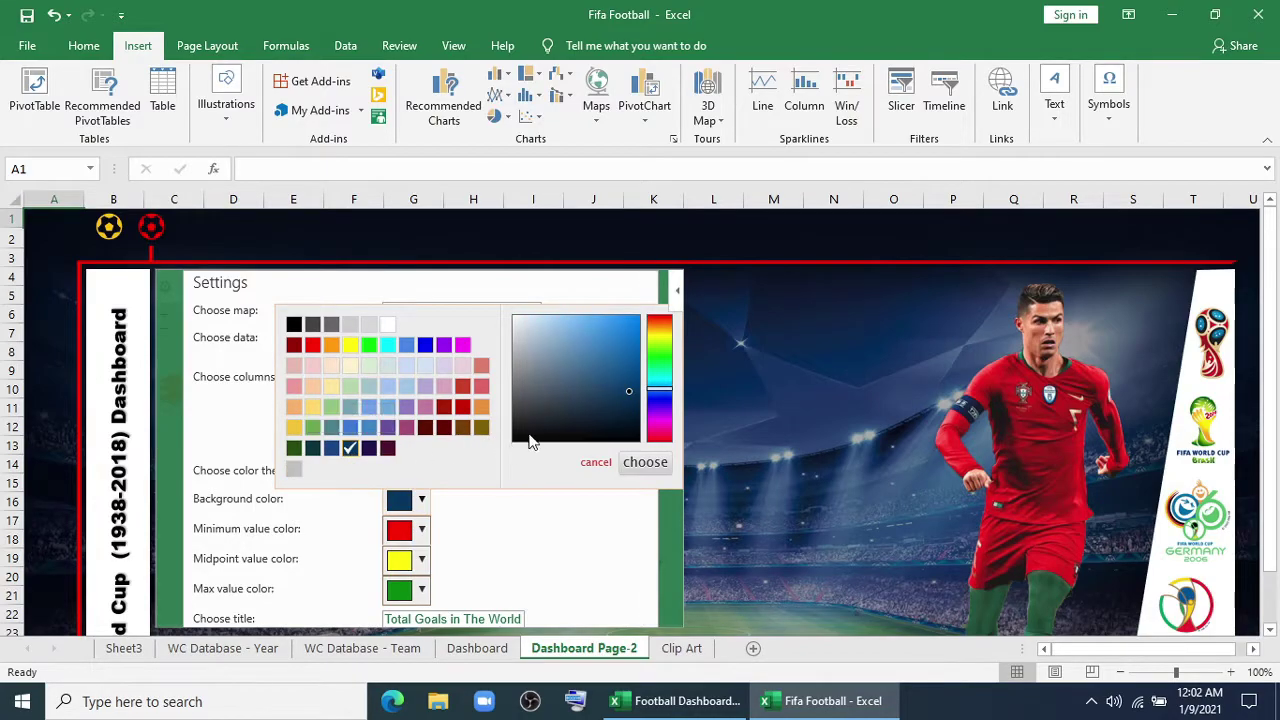
left_click(645, 462)
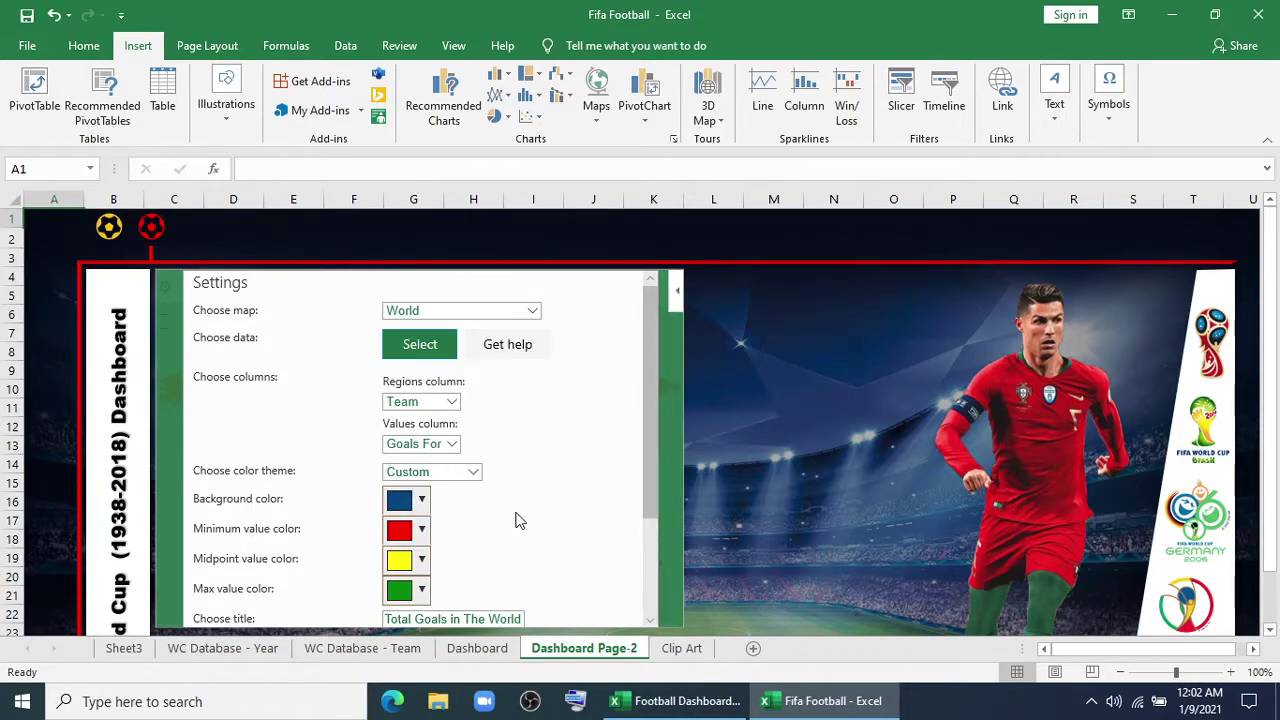
scroll(517, 520, "down", 2)
left_click(230, 615)
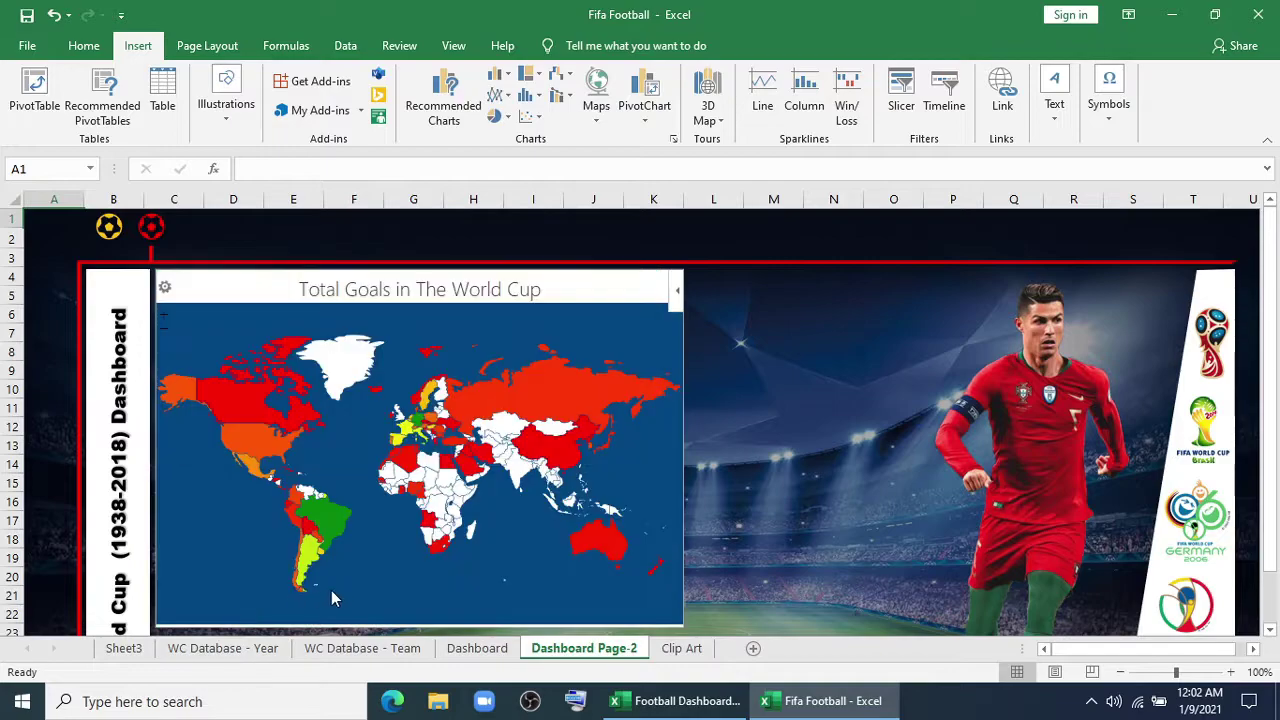
Step: Set the heat map's max value color to bright green and its background to a darker navy blue, and save the settings
left_click(167, 290)
left_click(421, 563)
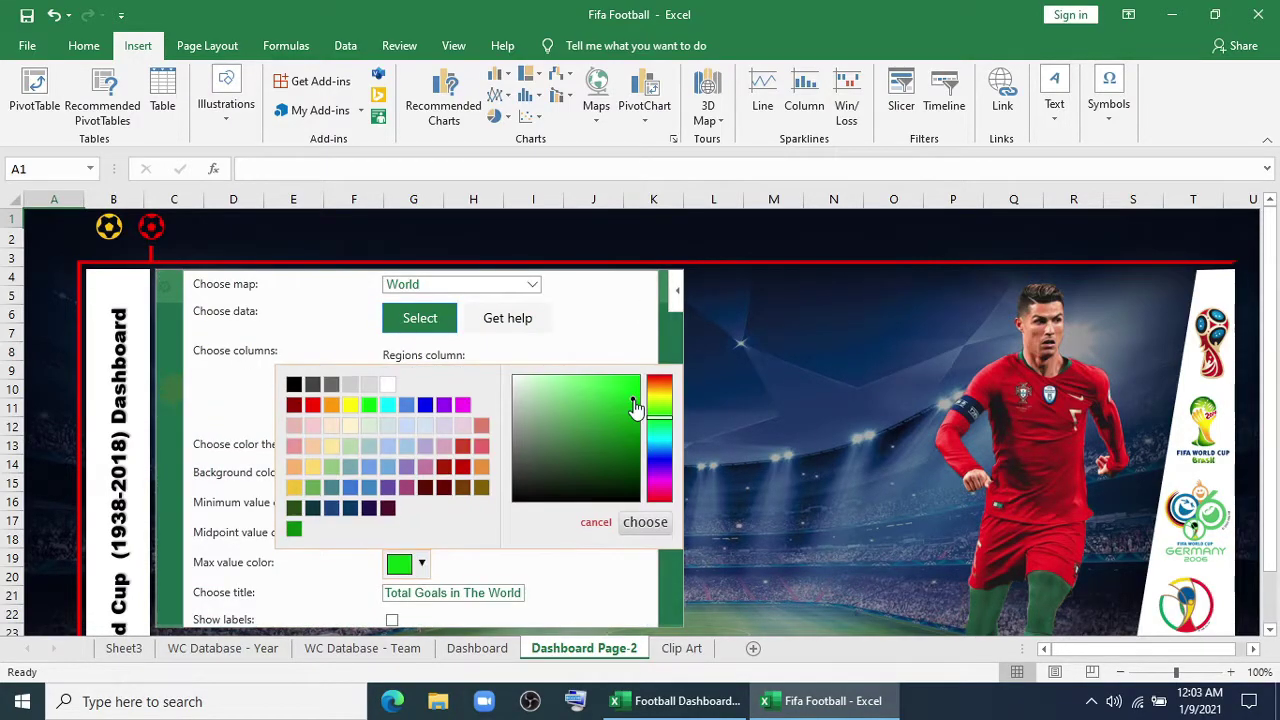
left_click(645, 522)
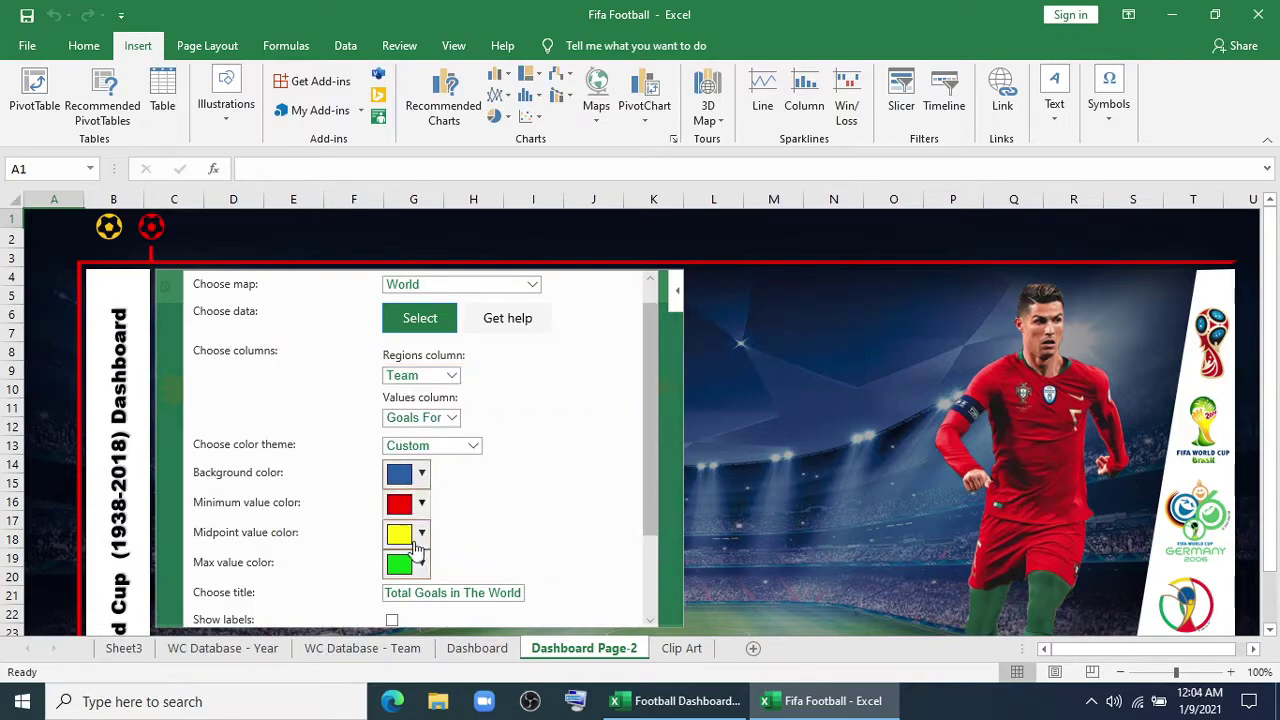
left_click(421, 473)
left_click(643, 437)
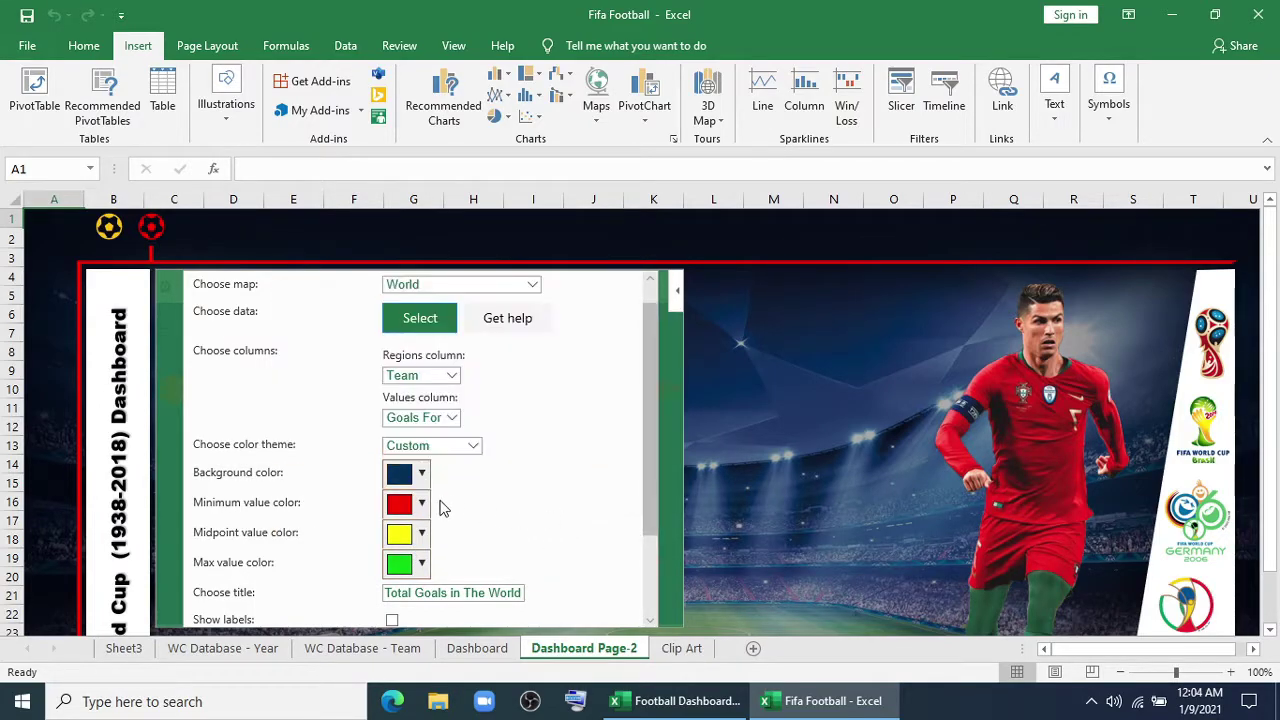
scroll(240, 590, "down", 3)
left_click(230, 576)
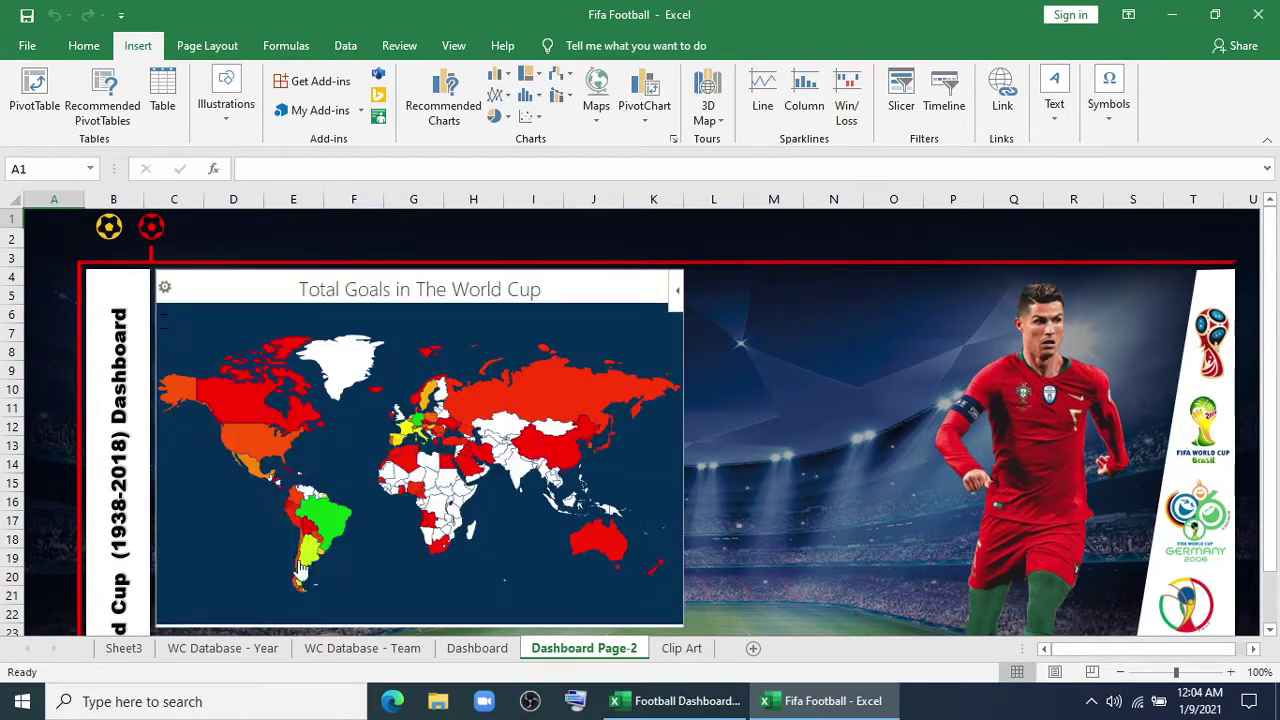
Step: Zoom the heat map in and out and inspect the goal values of individual countries such as Algeria and Brazil
left_click(758, 505)
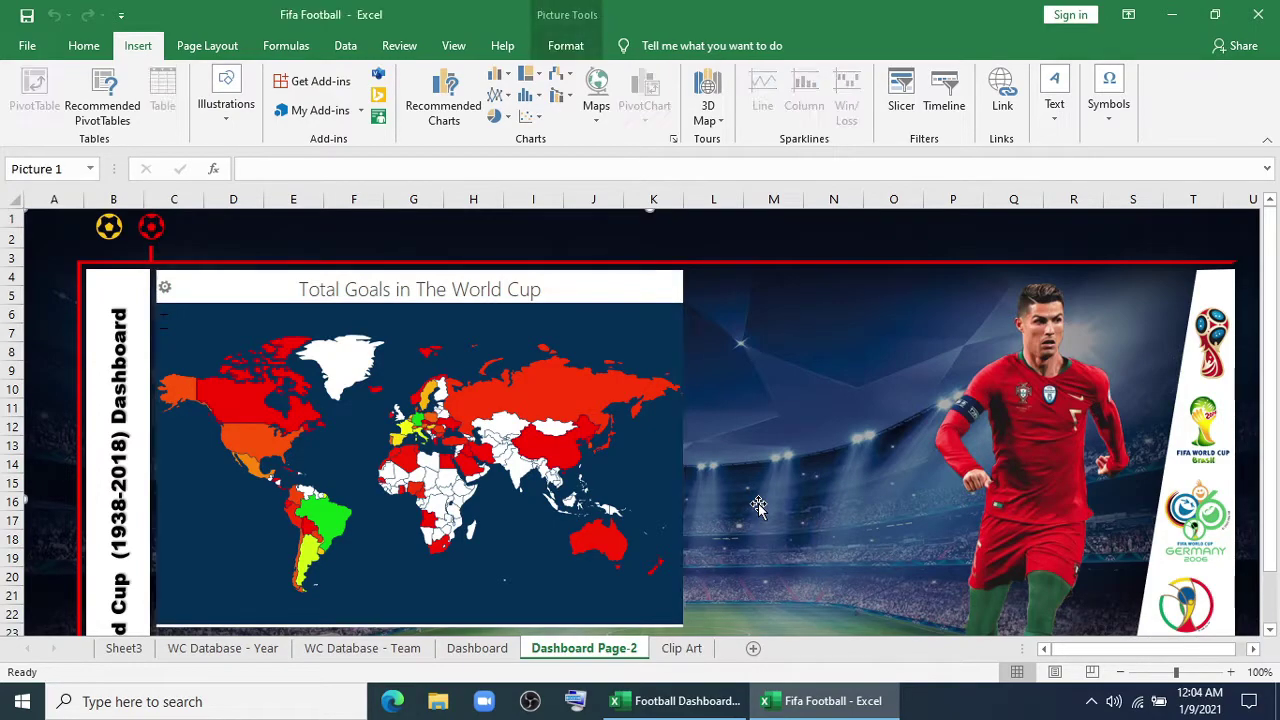
scroll(758, 505, "down", 1)
scroll(500, 360, "up", 3)
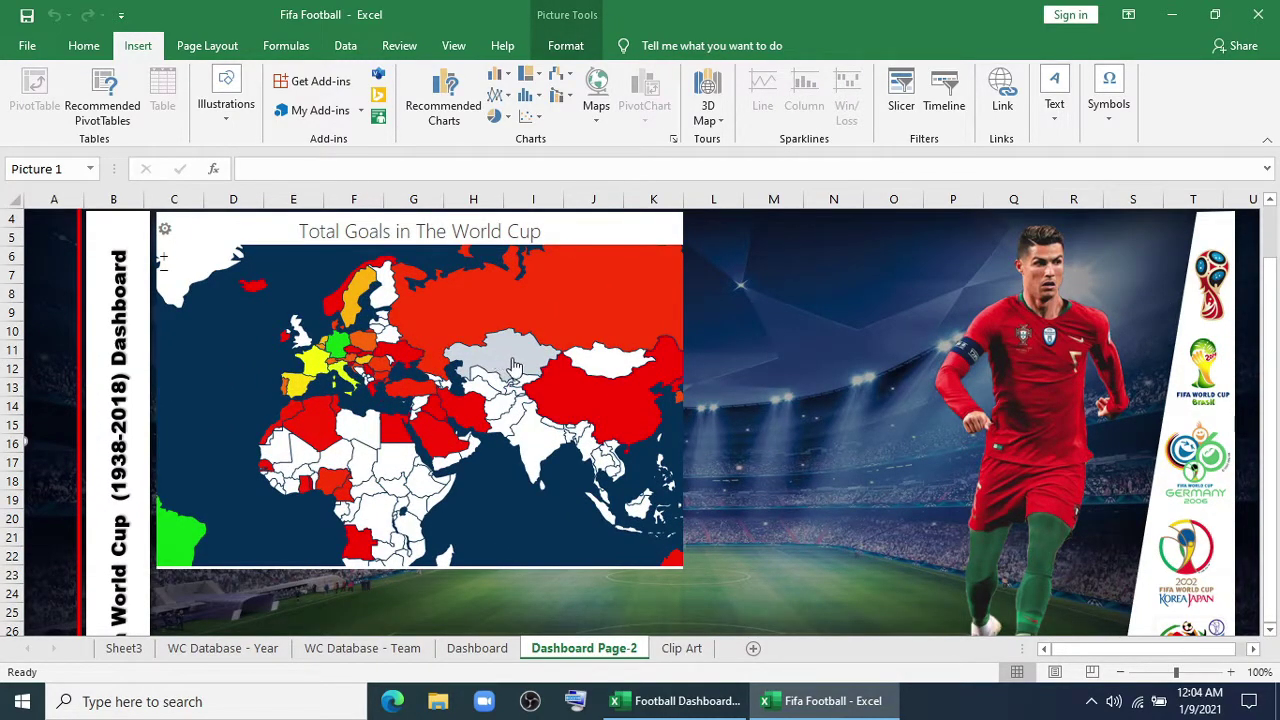
scroll(512, 366, "down", 1)
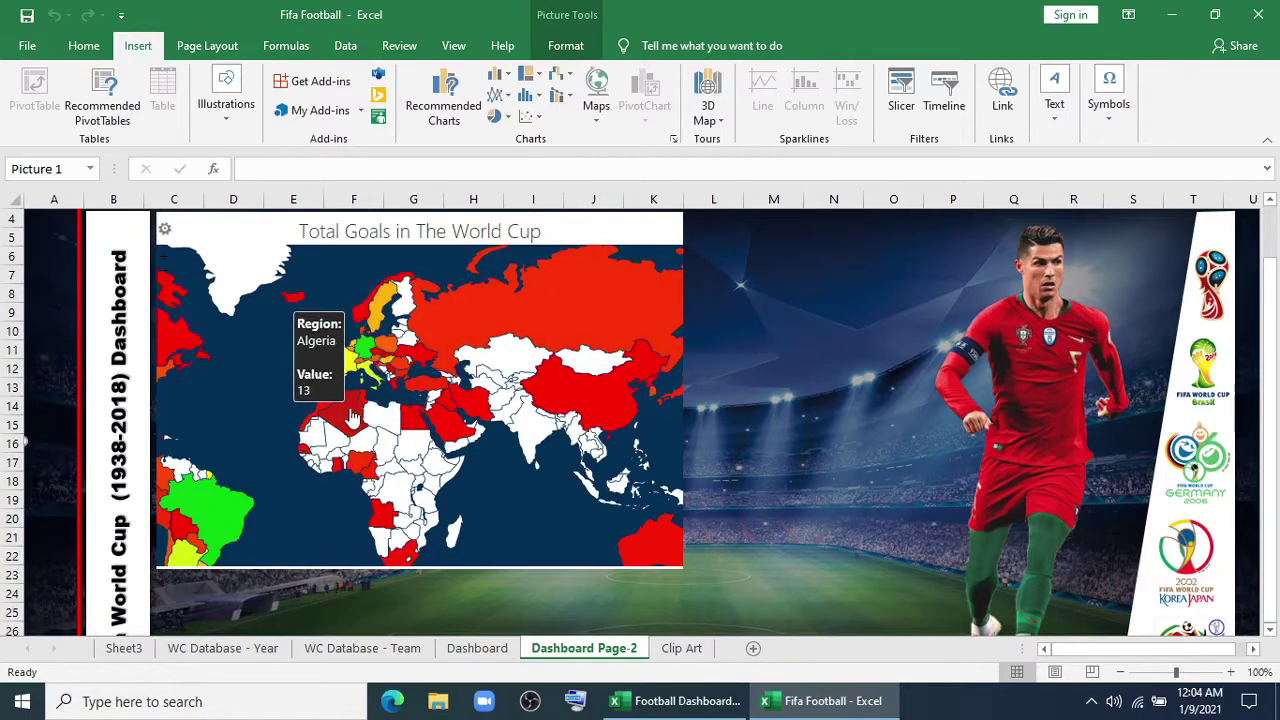
scroll(352, 418, "down", 1)
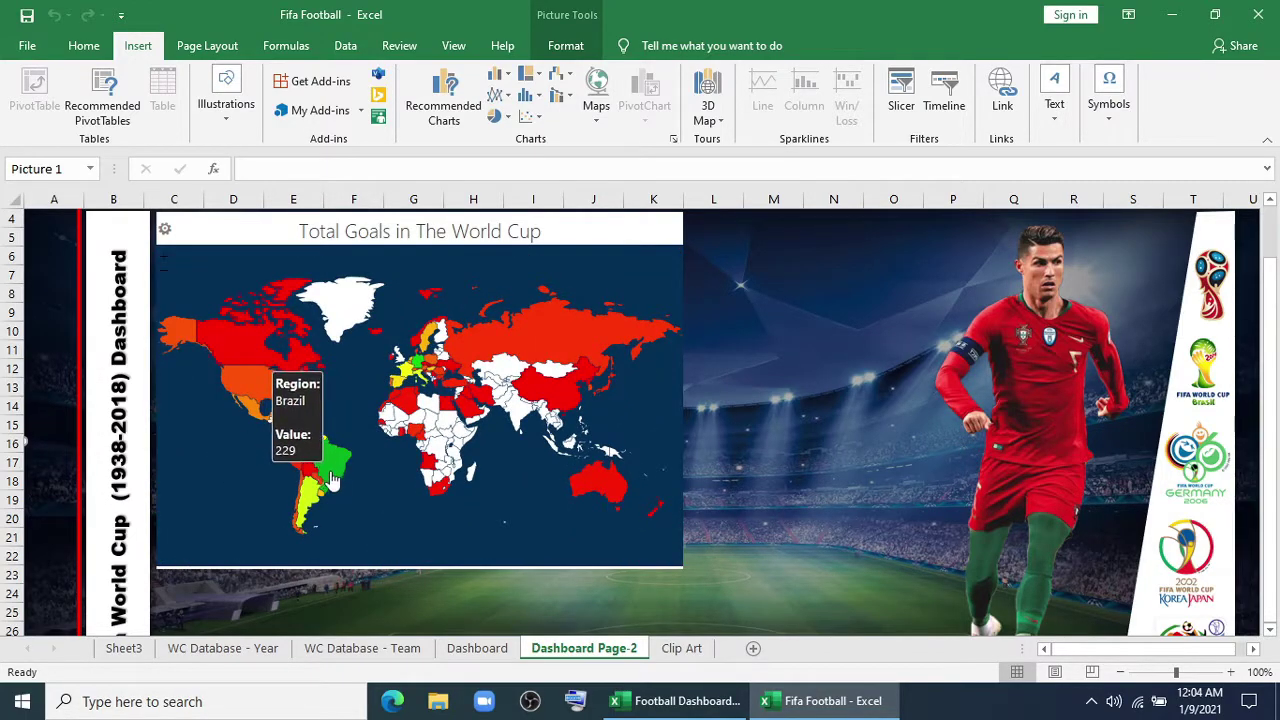
Step: Create a PivotTable on a new worksheet from the WC Database - Team table, with Goals Against and Goals For as values
left_click(366, 650)
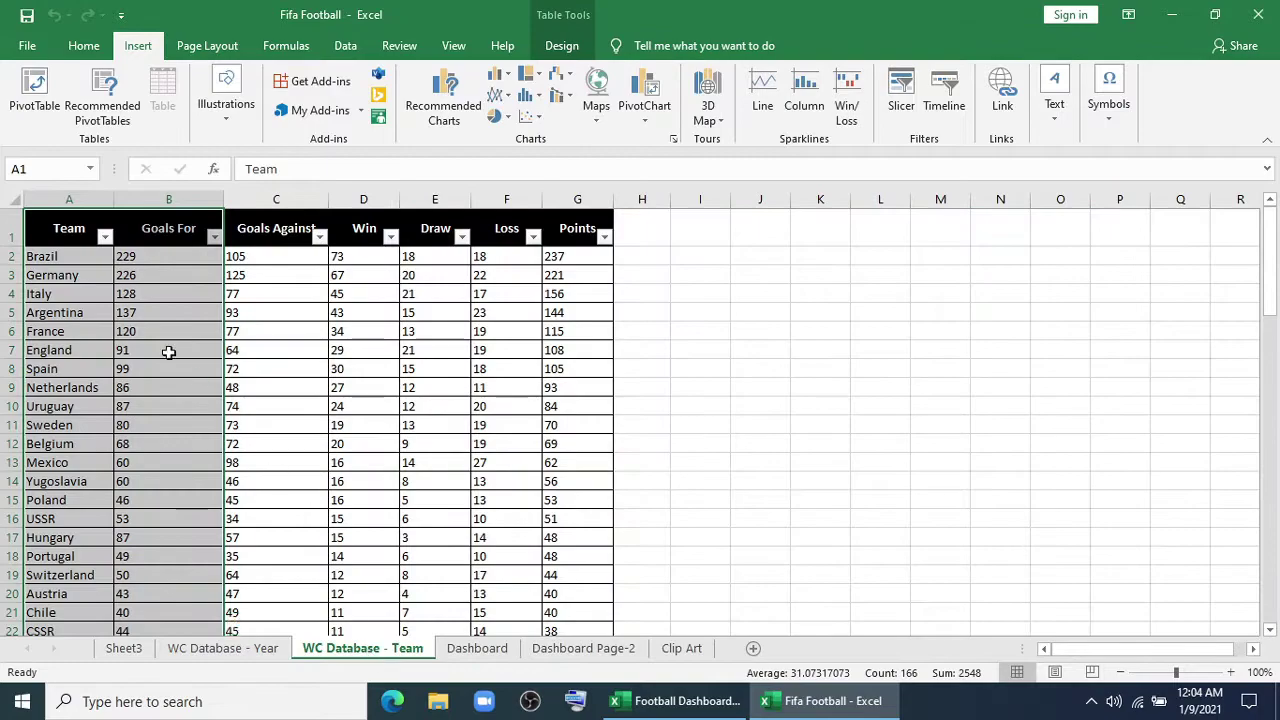
left_click(165, 312)
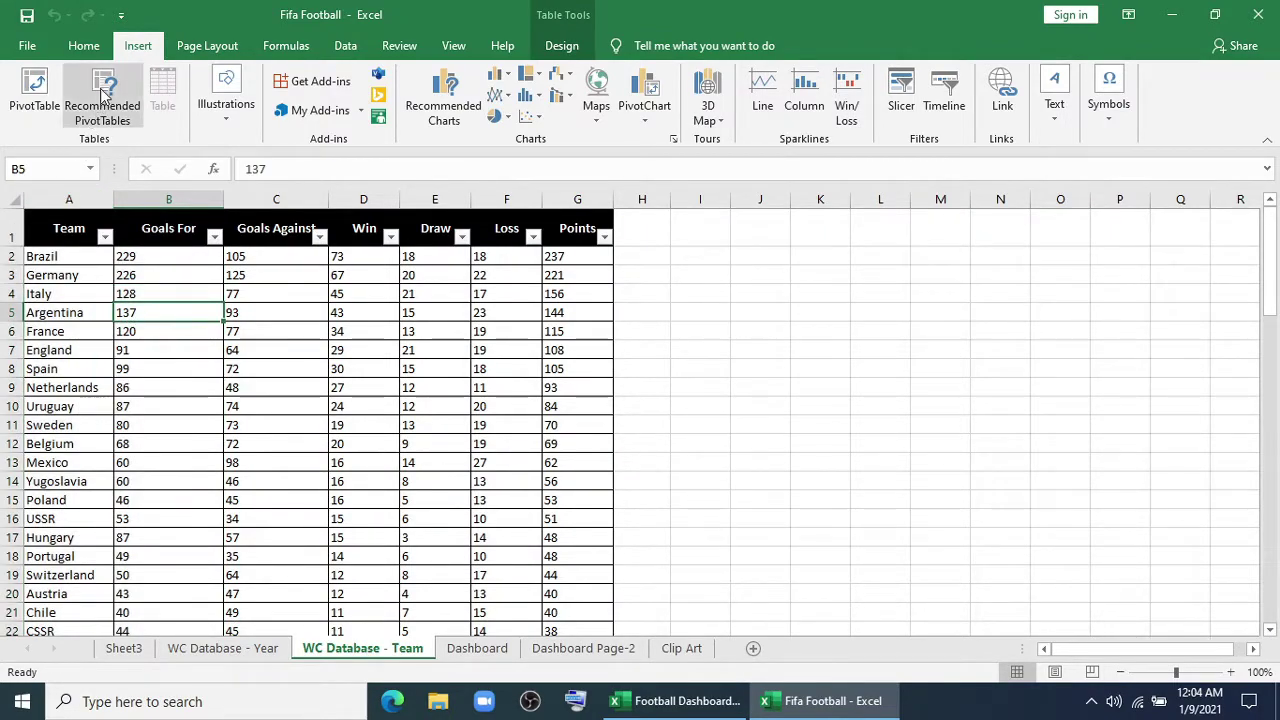
left_click(32, 86)
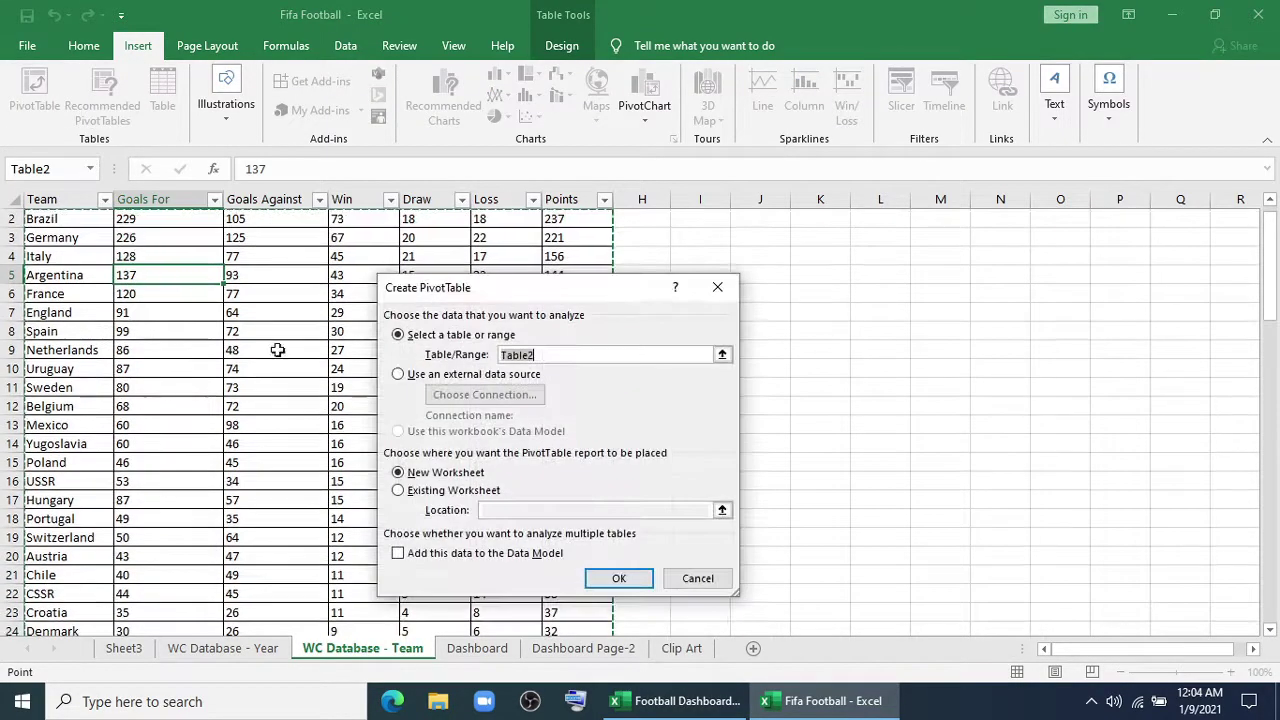
left_click(610, 578)
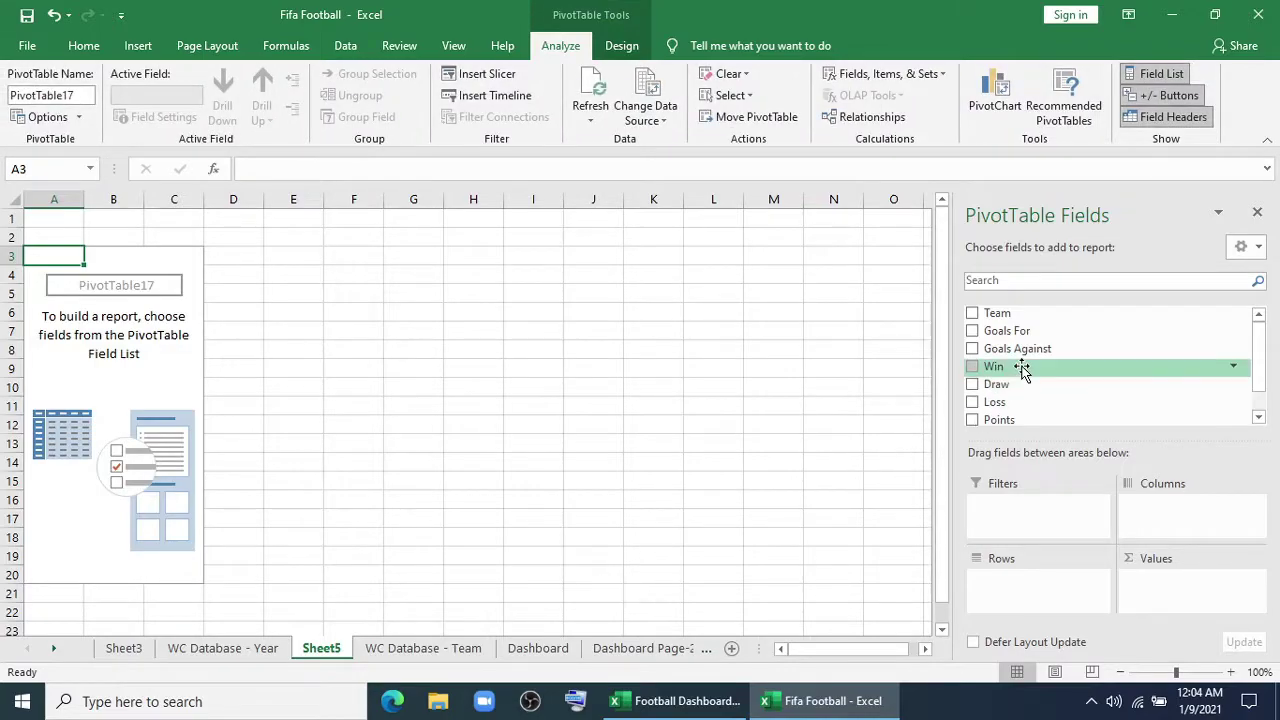
left_click_drag(1015, 348, 1170, 585)
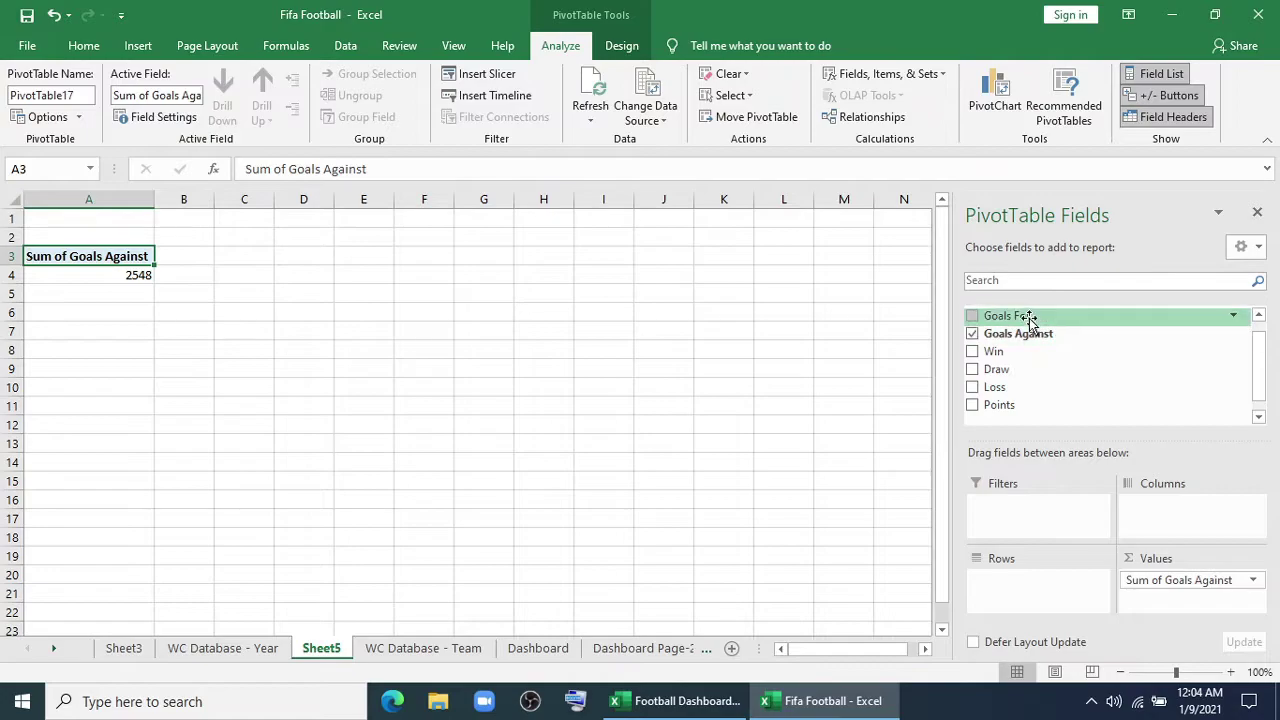
left_click_drag(1030, 320, 1192, 598)
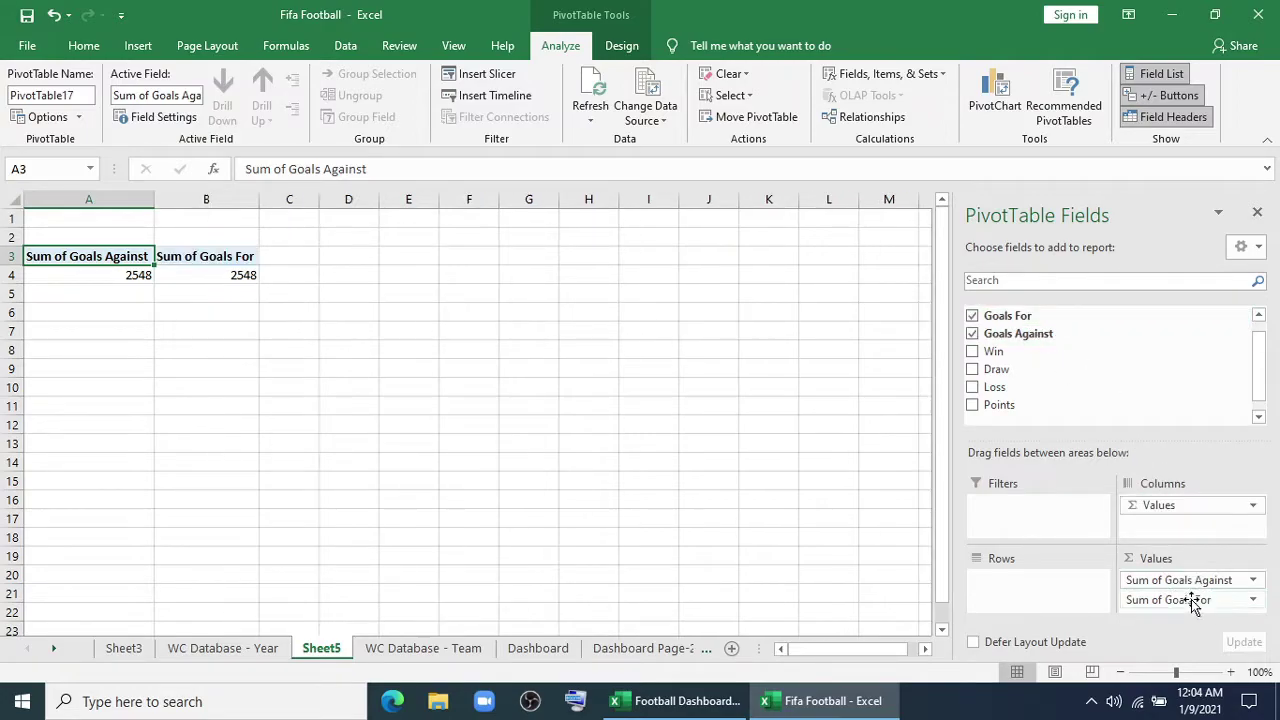
Step: Insert a doughnut chart from the PivotTable and switch its rows and columns so both goal sums form one ring
left_click(132, 48)
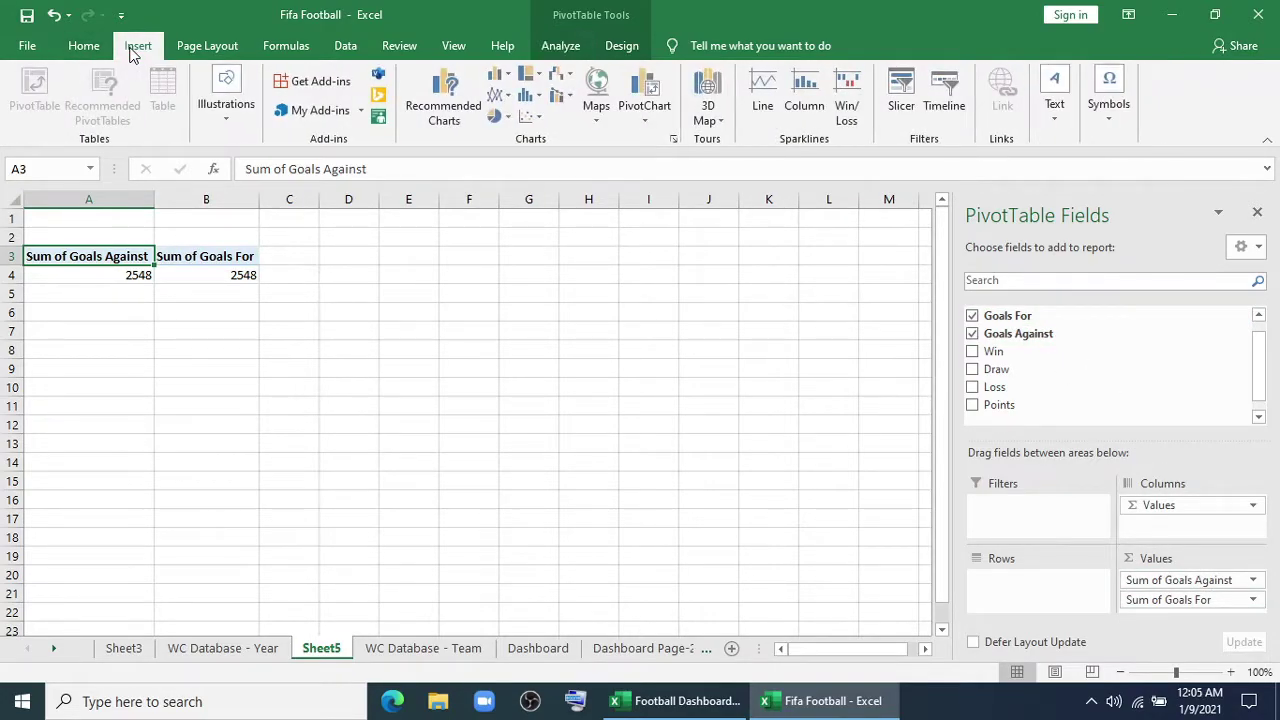
left_click(503, 117)
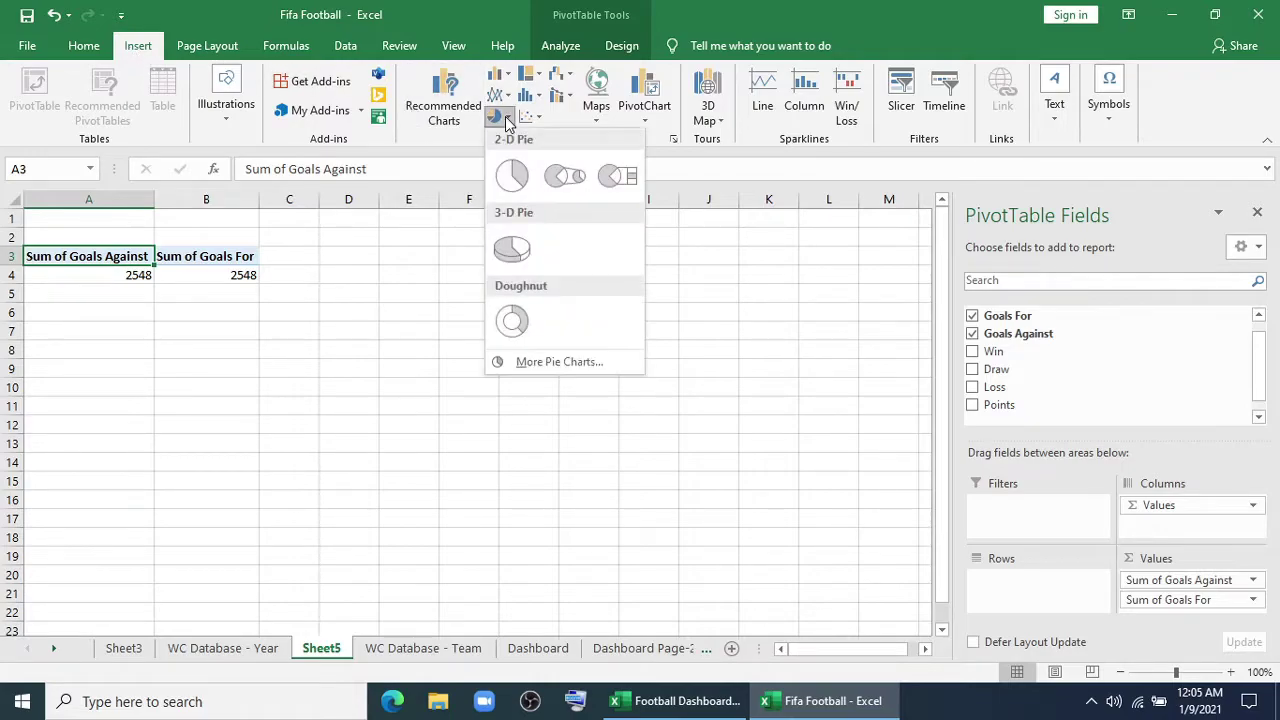
left_click(512, 320)
right_click(474, 338)
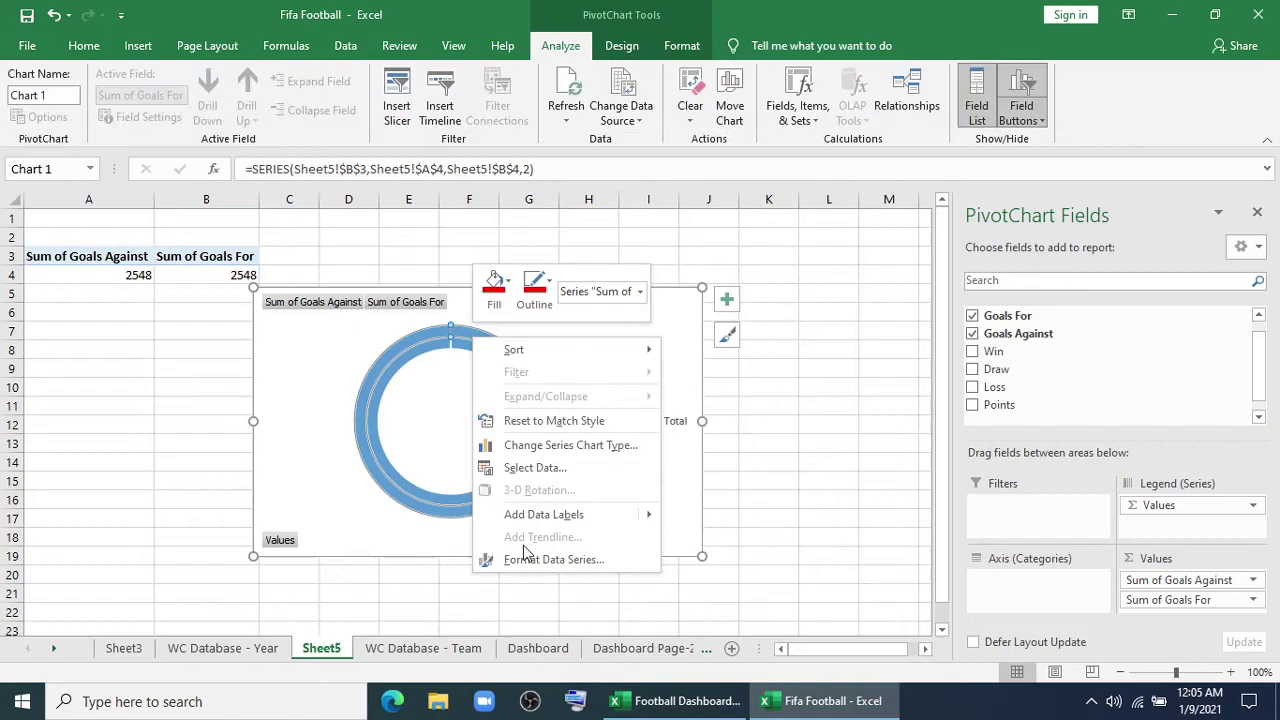
left_click(533, 478)
left_click(528, 420)
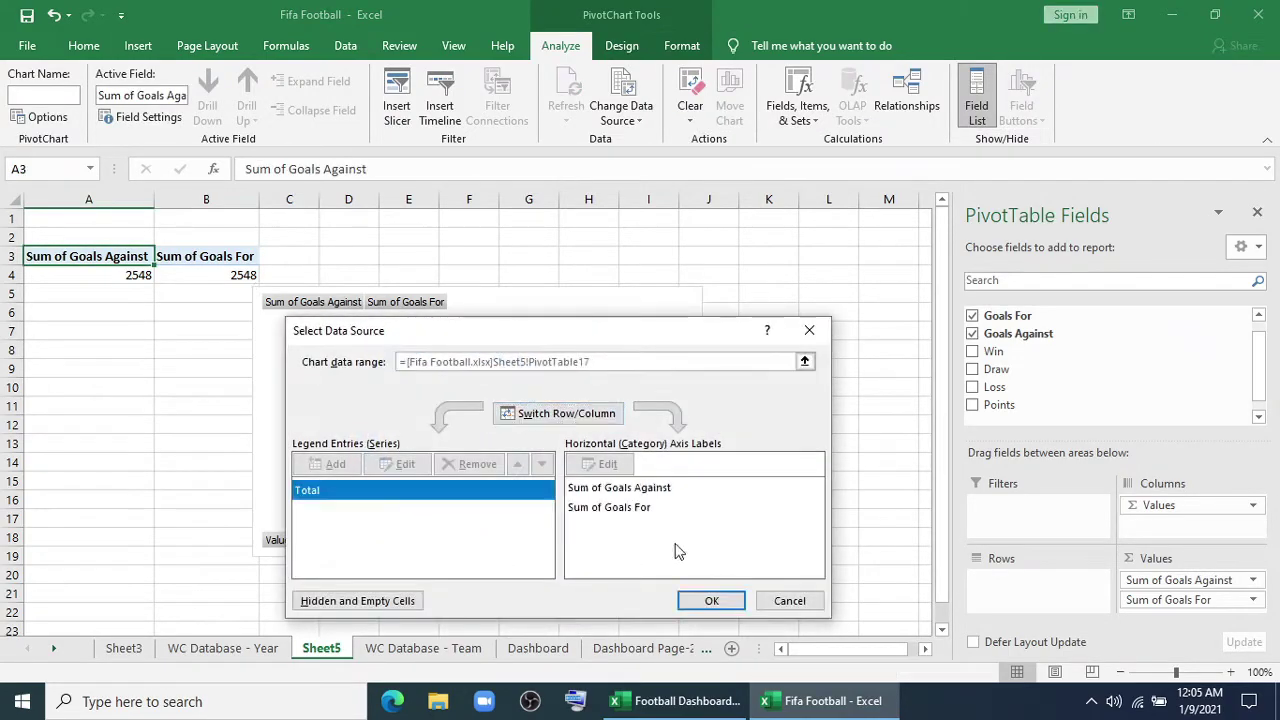
left_click(710, 600)
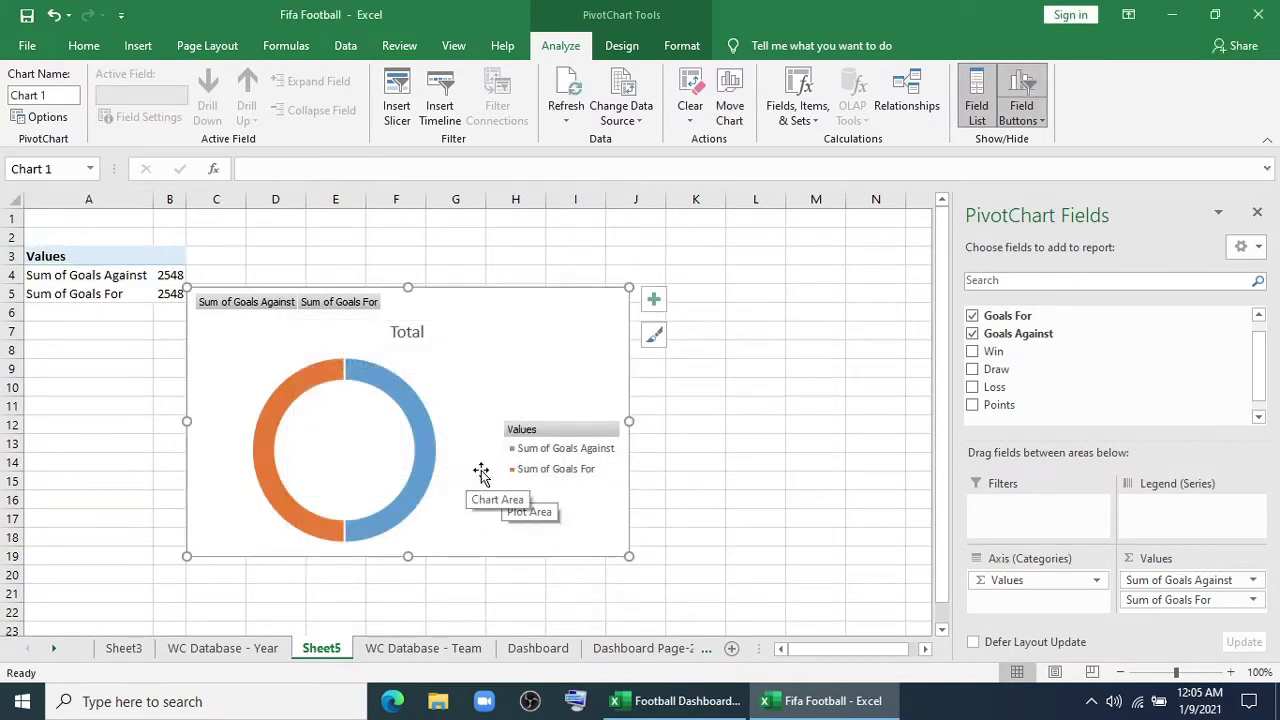
Step: Copy the doughnut chart to Dashboard Page-2 and close the PivotChart field list
right_click(501, 293)
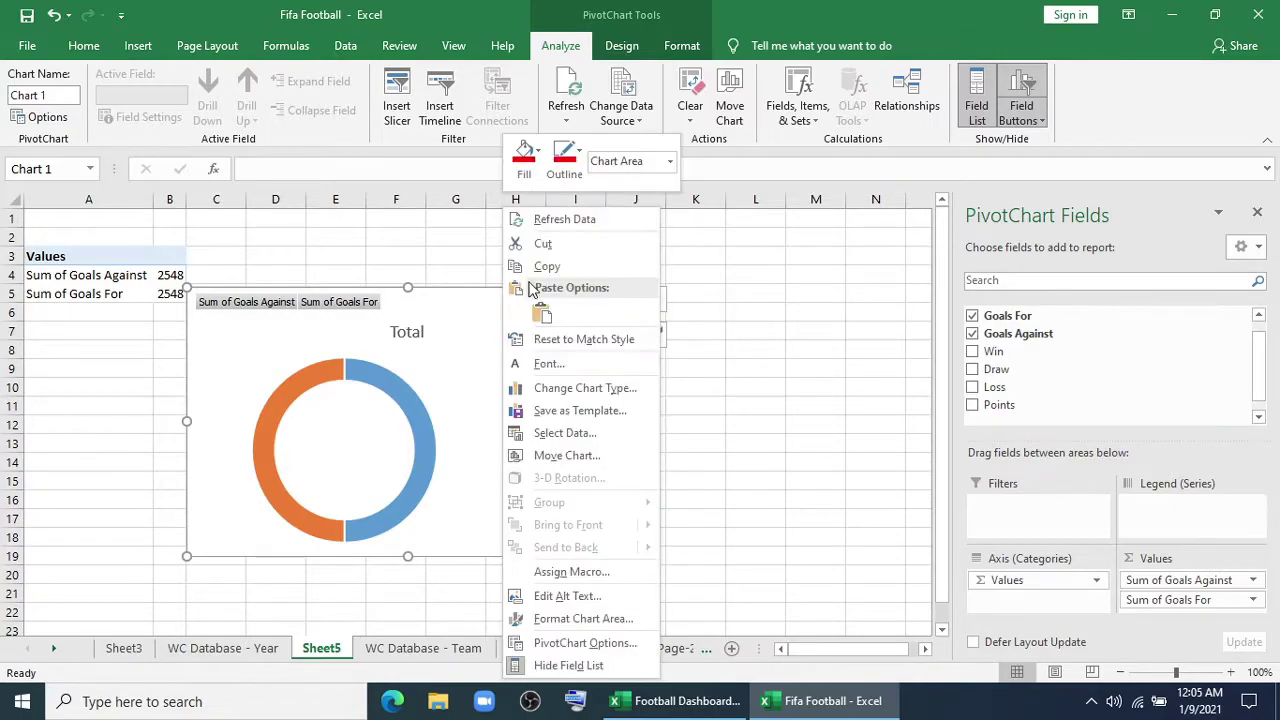
left_click(537, 275)
left_click(630, 648)
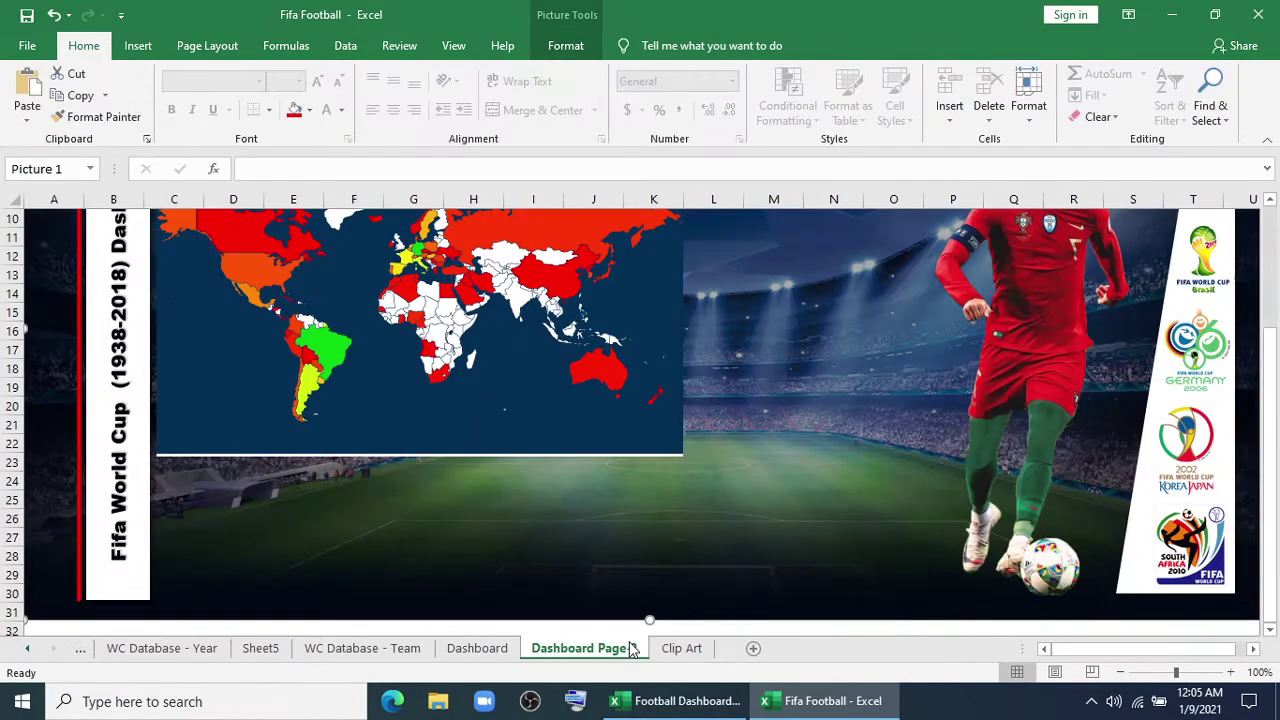
right_click(744, 380)
left_click(780, 139)
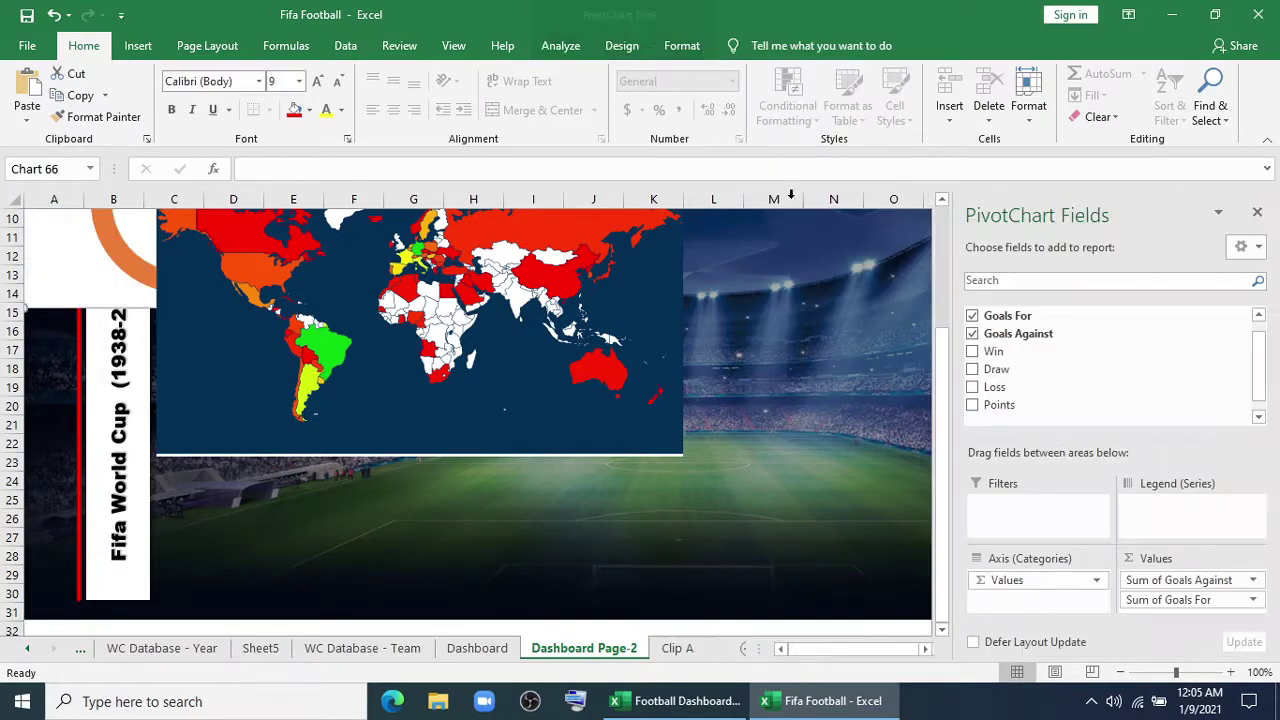
left_click(1257, 211)
Step: Place the doughnut chart below the heat map and shrink it to about 1.49" high and 2.97" wide
left_click_drag(458, 618, 611, 560)
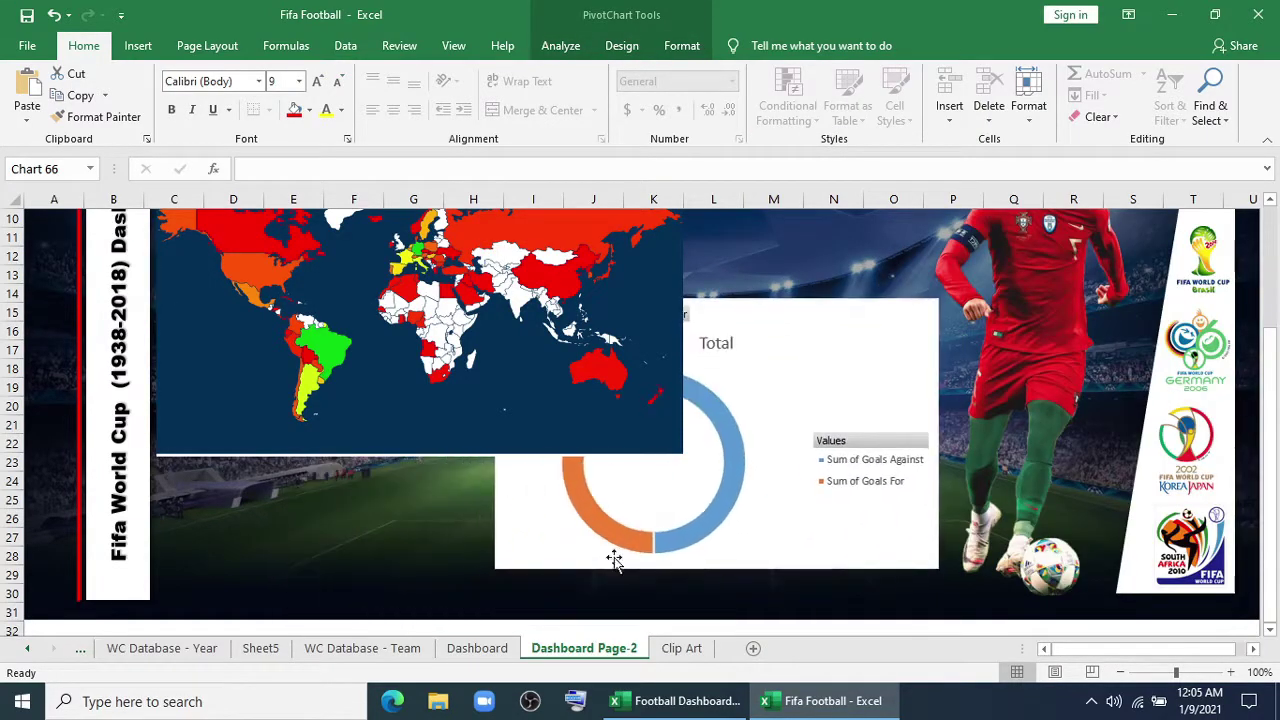
left_click_drag(938, 298, 652, 478)
left_click(728, 590)
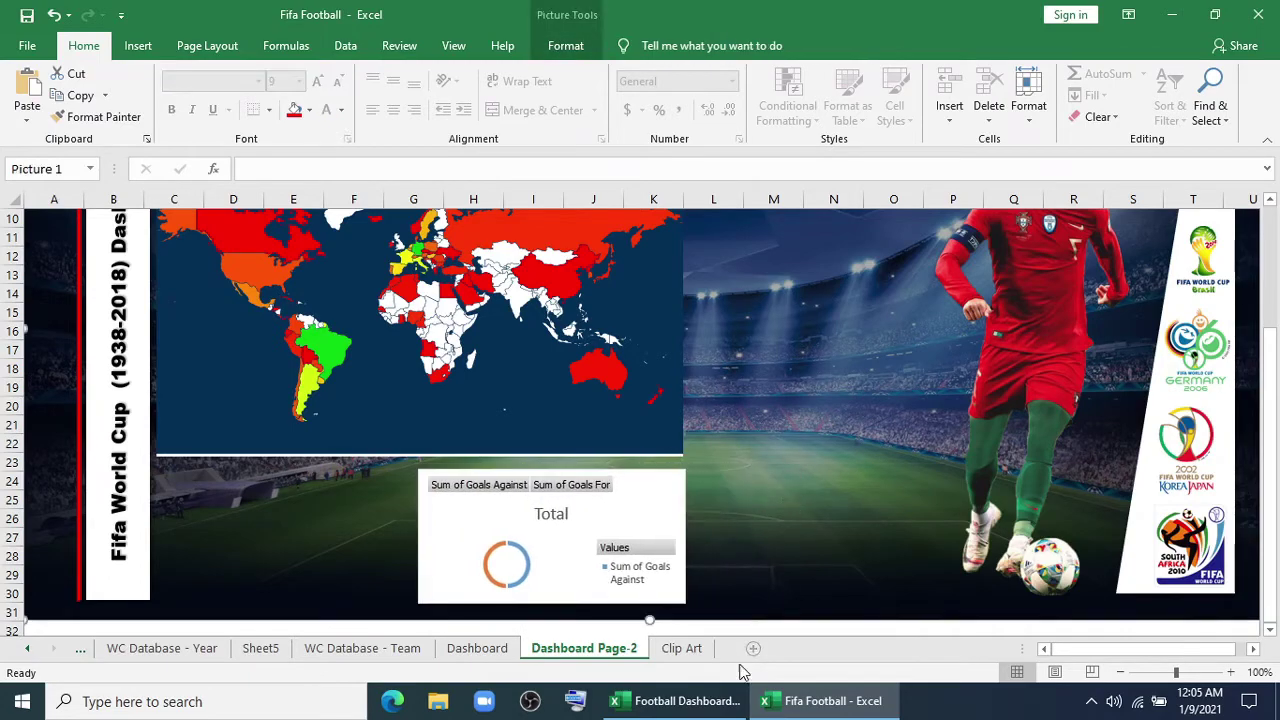
Step: Copy the green rectangle behind Total Goals in the WC from Dashboard to Dashboard Page-2 and place it between the heat map and the player
left_click(477, 648)
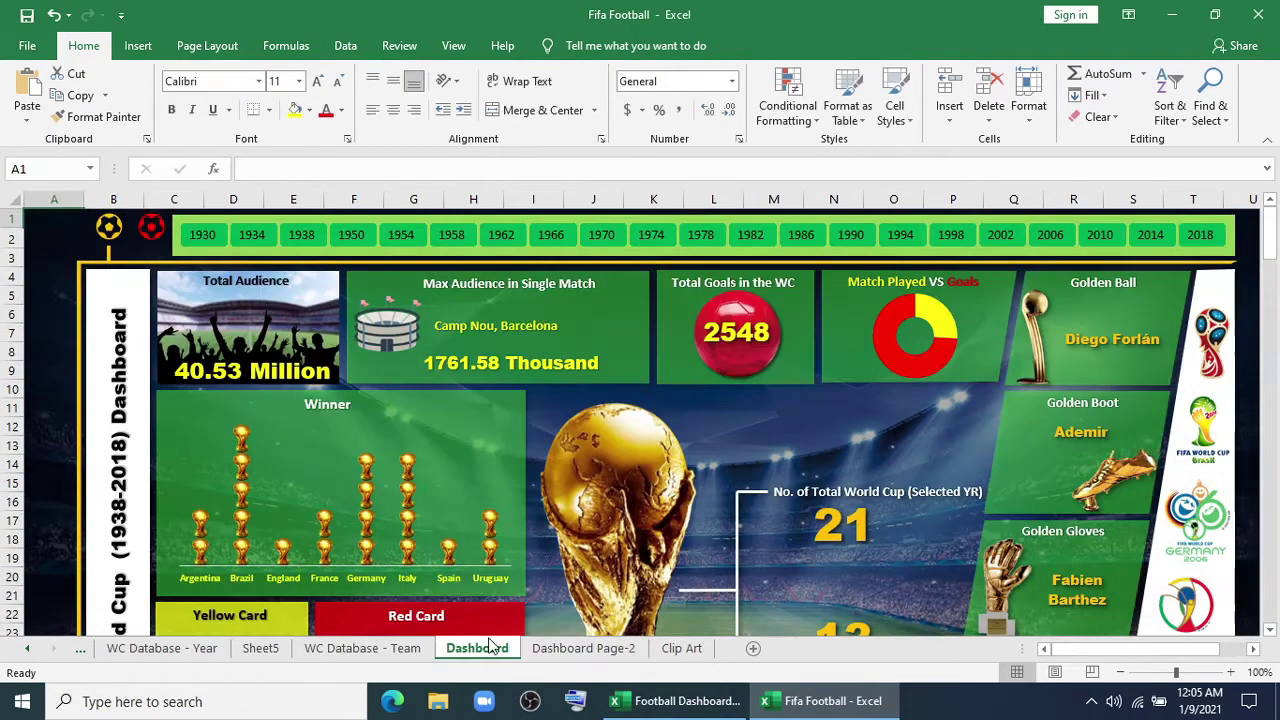
left_click(516, 399)
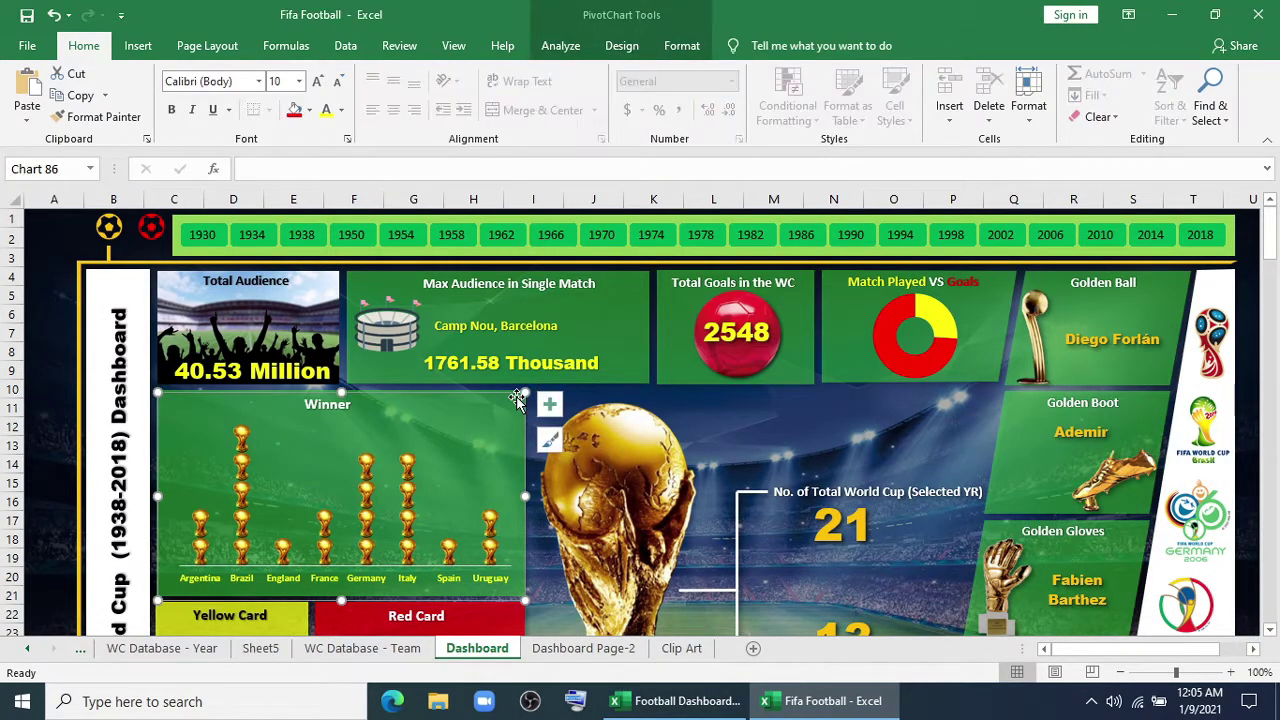
left_click(667, 374)
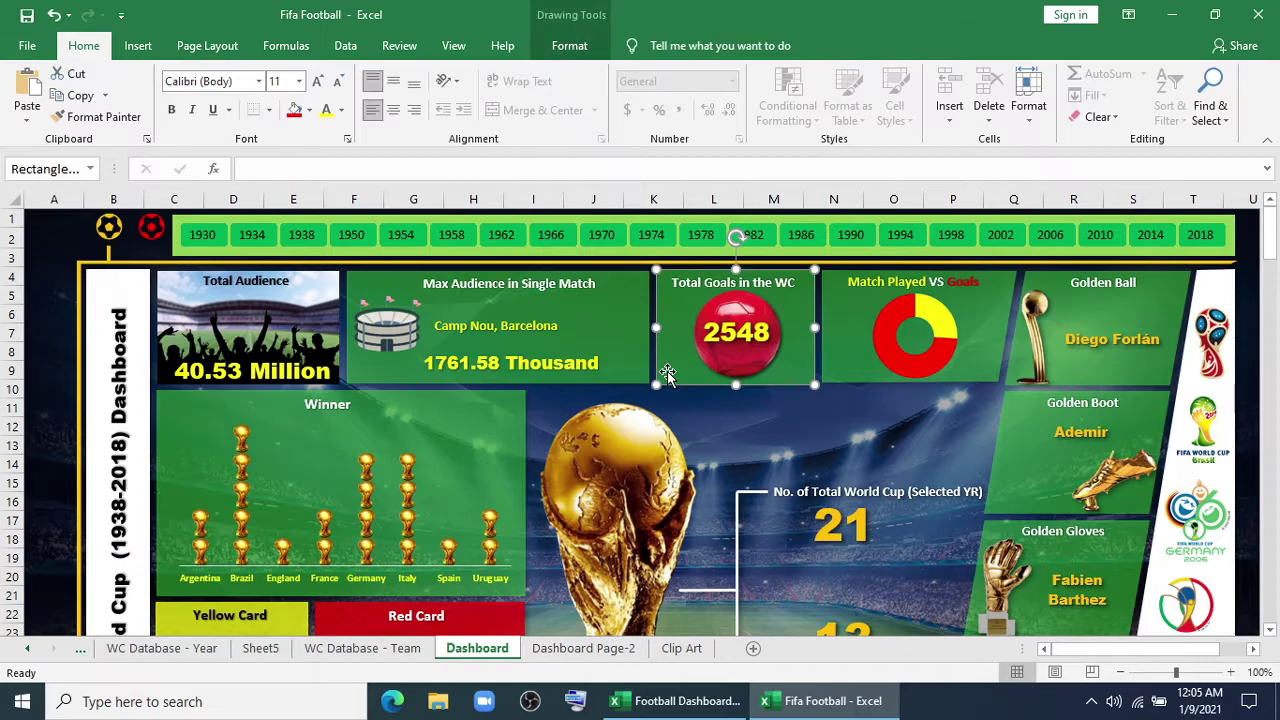
left_click(606, 648)
left_click(750, 461)
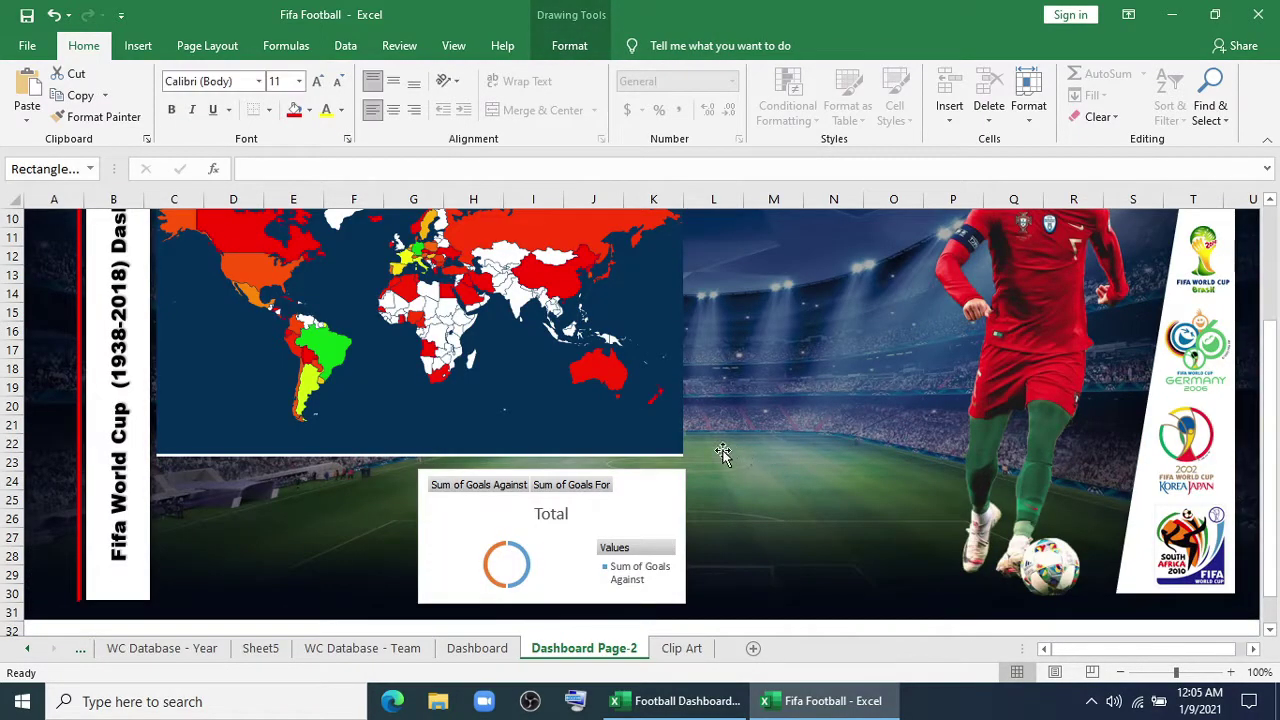
scroll(723, 454, "up", 3)
left_click_drag(172, 243, 841, 549)
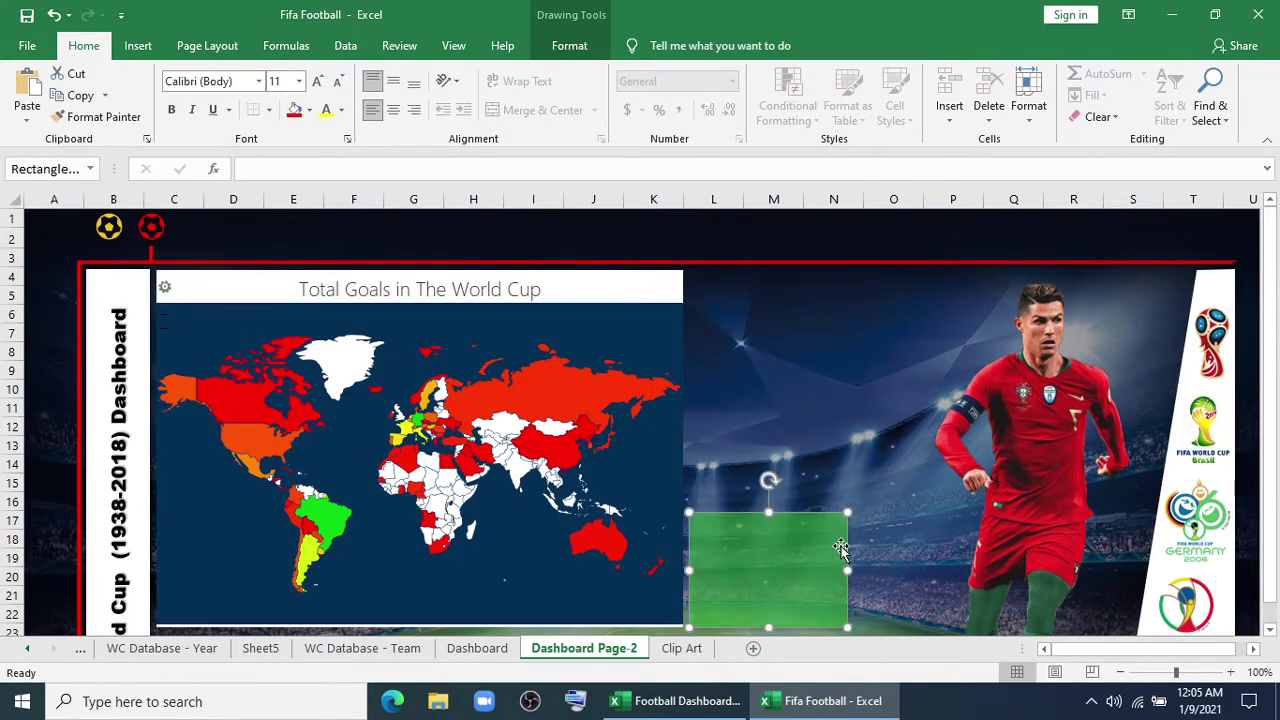
Step: Fill the copied rectangle with standard dark blue and enlarge it to about 1.89" high and 2.69" wide
left_click(569, 45)
left_click(478, 75)
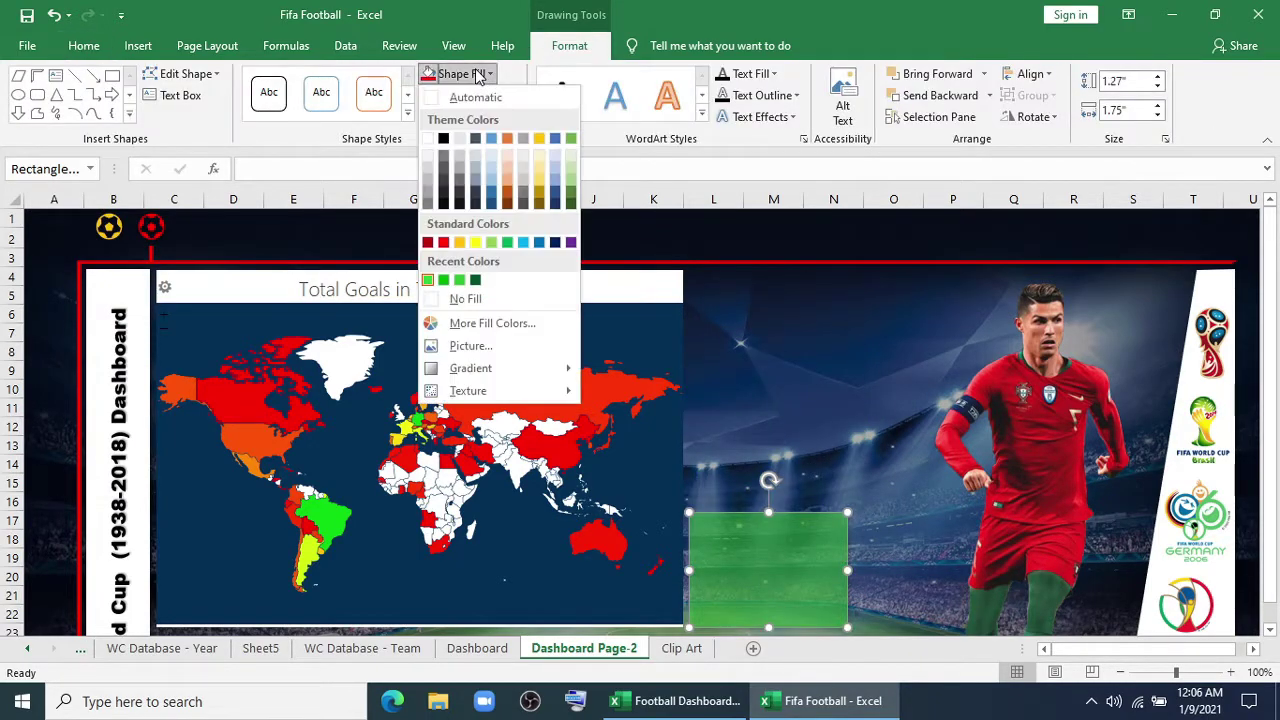
left_click(556, 243)
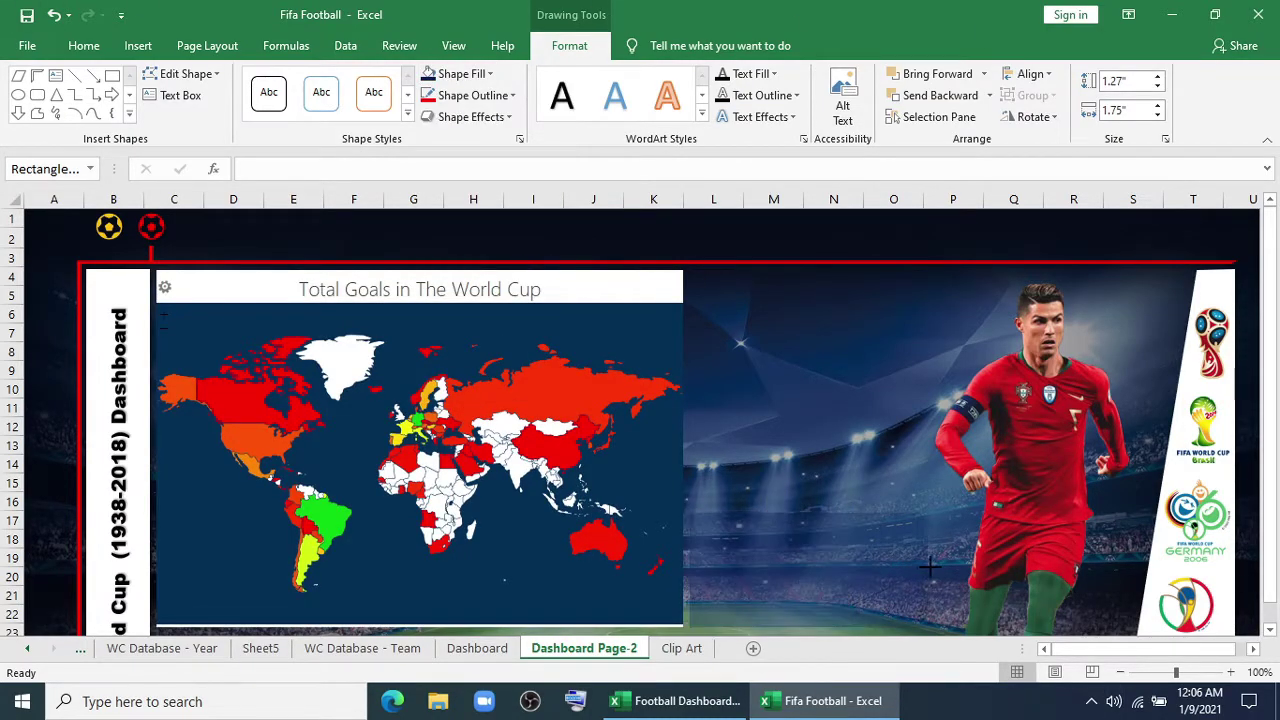
left_click_drag(931, 567, 931, 567)
left_click_drag(811, 512, 811, 453)
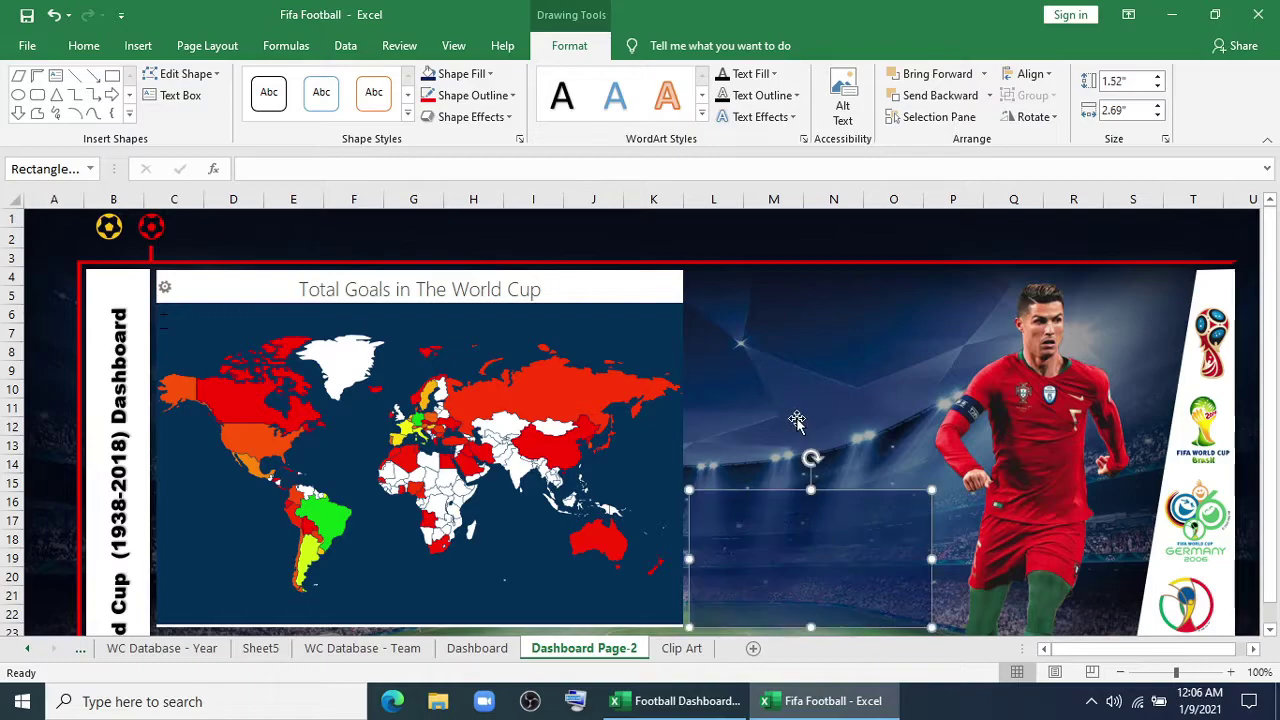
scroll(784, 422, "down", 1)
scroll(806, 465, "down", 2)
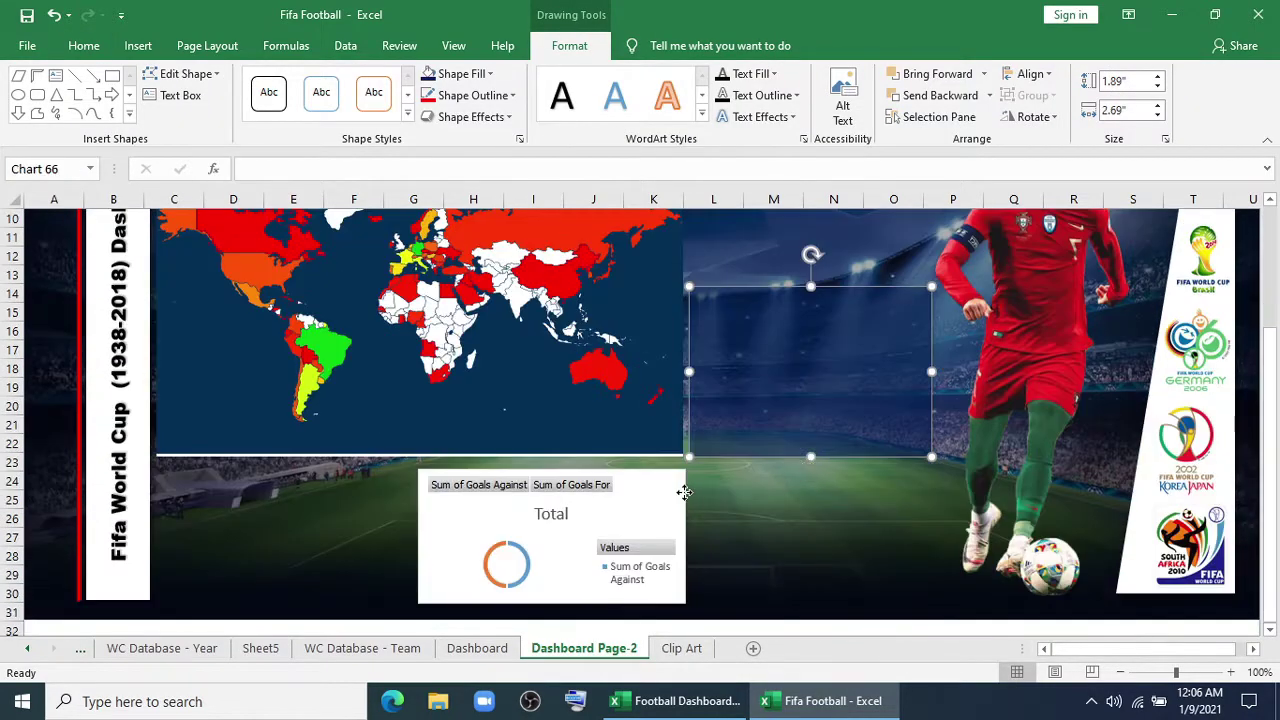
Step: Move the doughnut chart onto the dark blue rectangle and bring it in front
left_click_drag(684, 491, 952, 333)
left_click(681, 45)
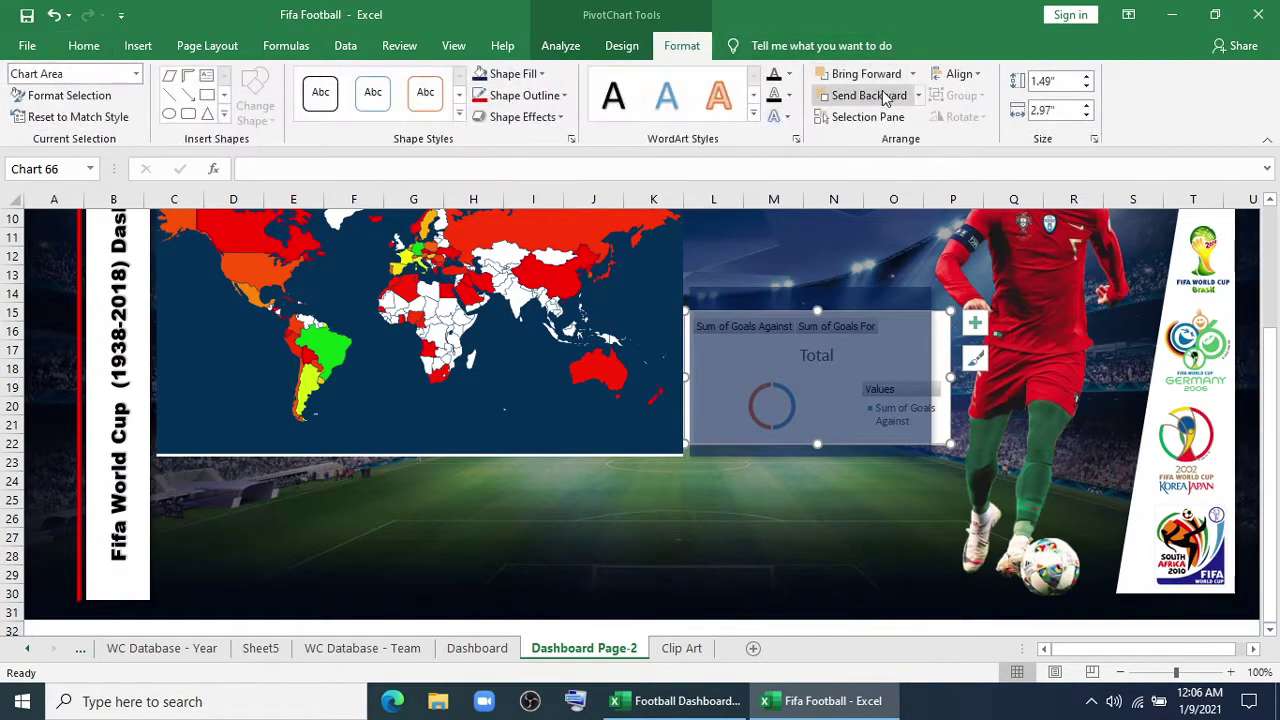
left_click(912, 73)
left_click(860, 117)
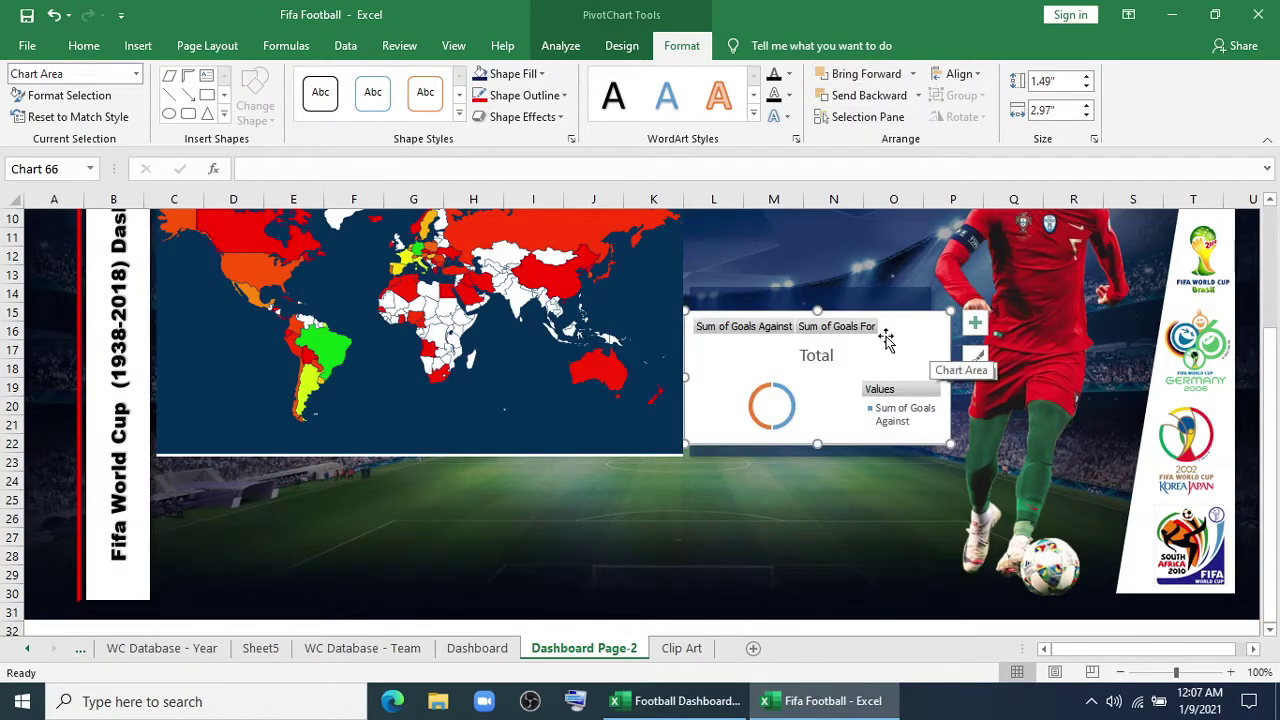
Step: Remove the doughnut chart's background fill and border, and remove the outline around its ring
left_click(512, 73)
left_click(510, 296)
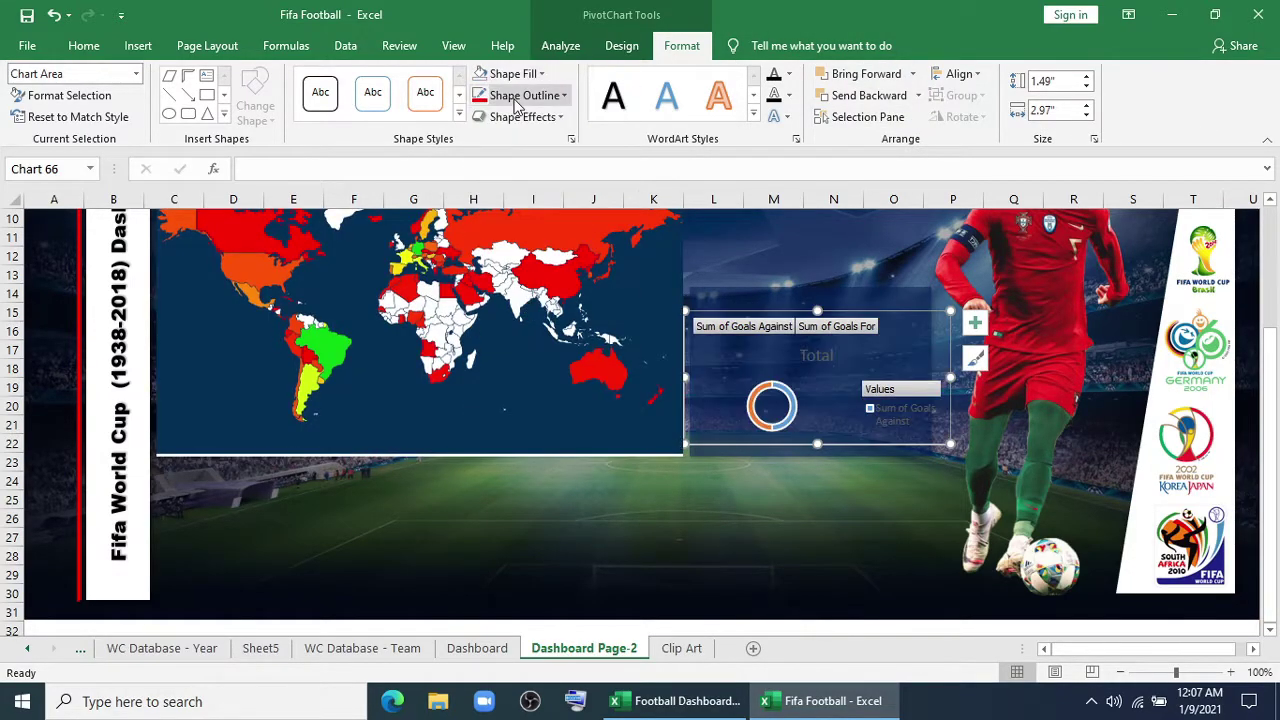
left_click(520, 97)
left_click(530, 323)
left_click(772, 386)
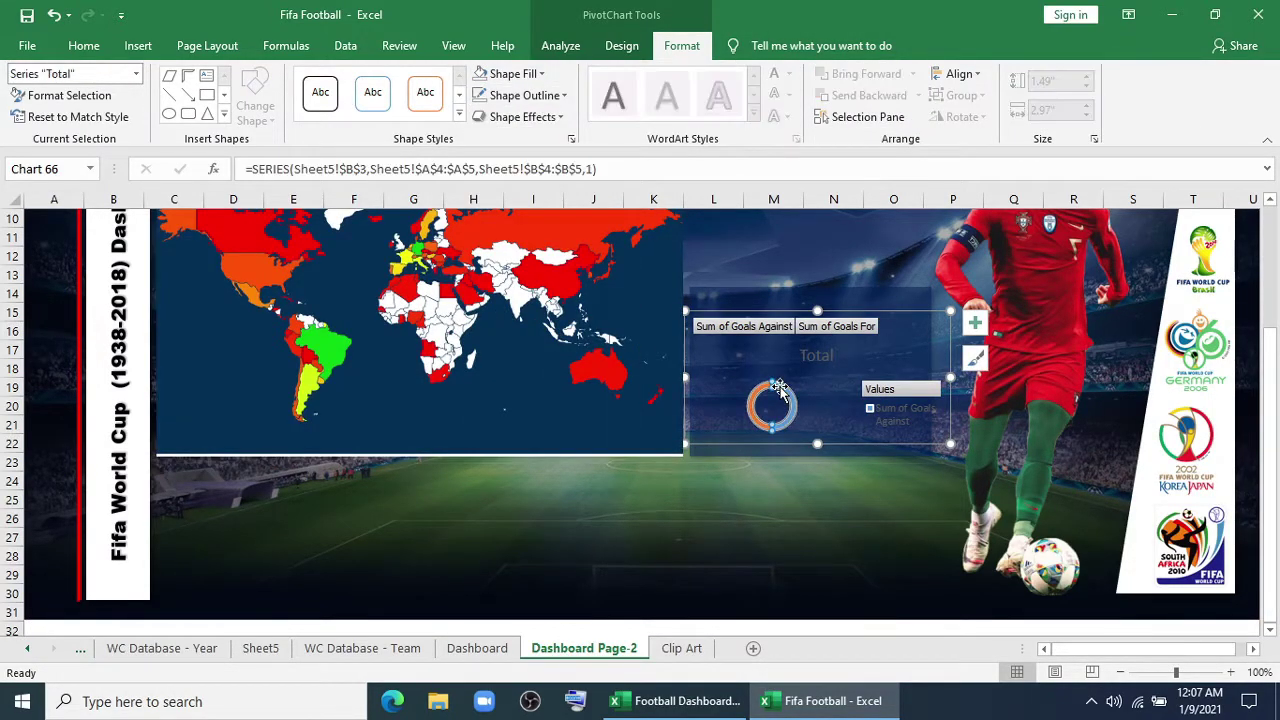
left_click(520, 95)
left_click(525, 323)
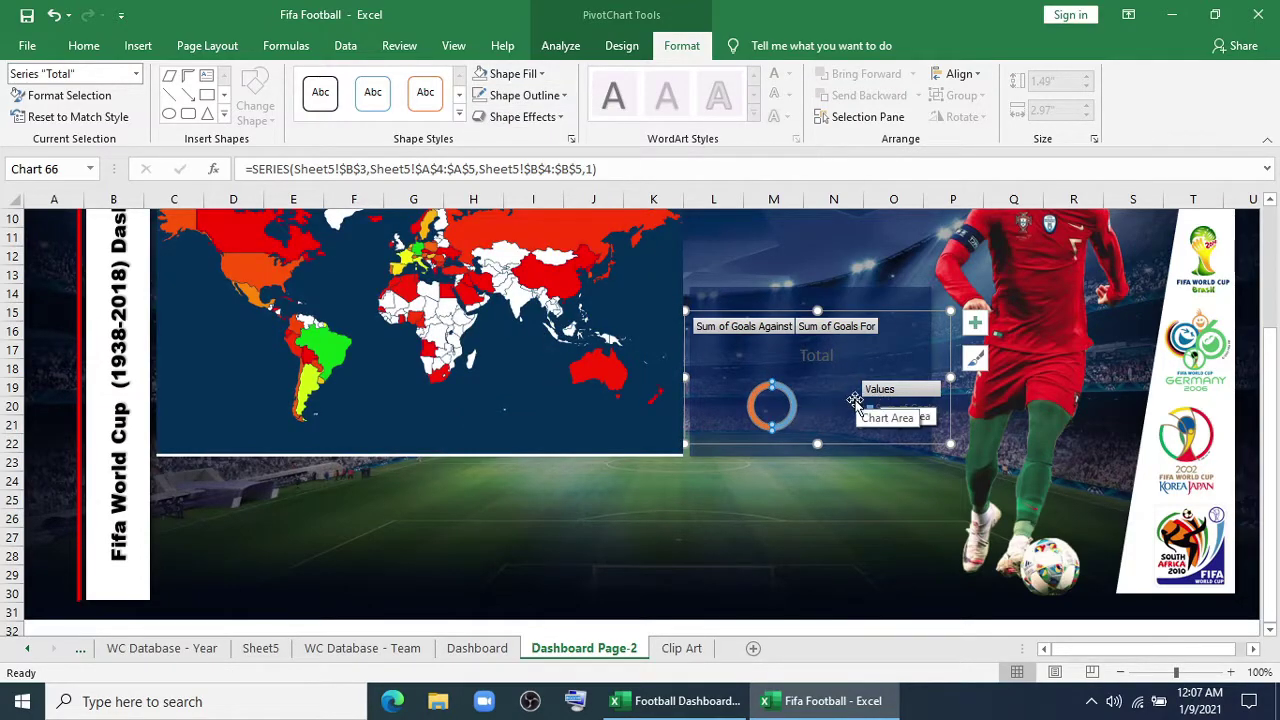
Step: Enlarge the doughnut chart to about 1.78" high, shift it slightly down and hide all its field buttons
left_click_drag(818, 444, 818, 470)
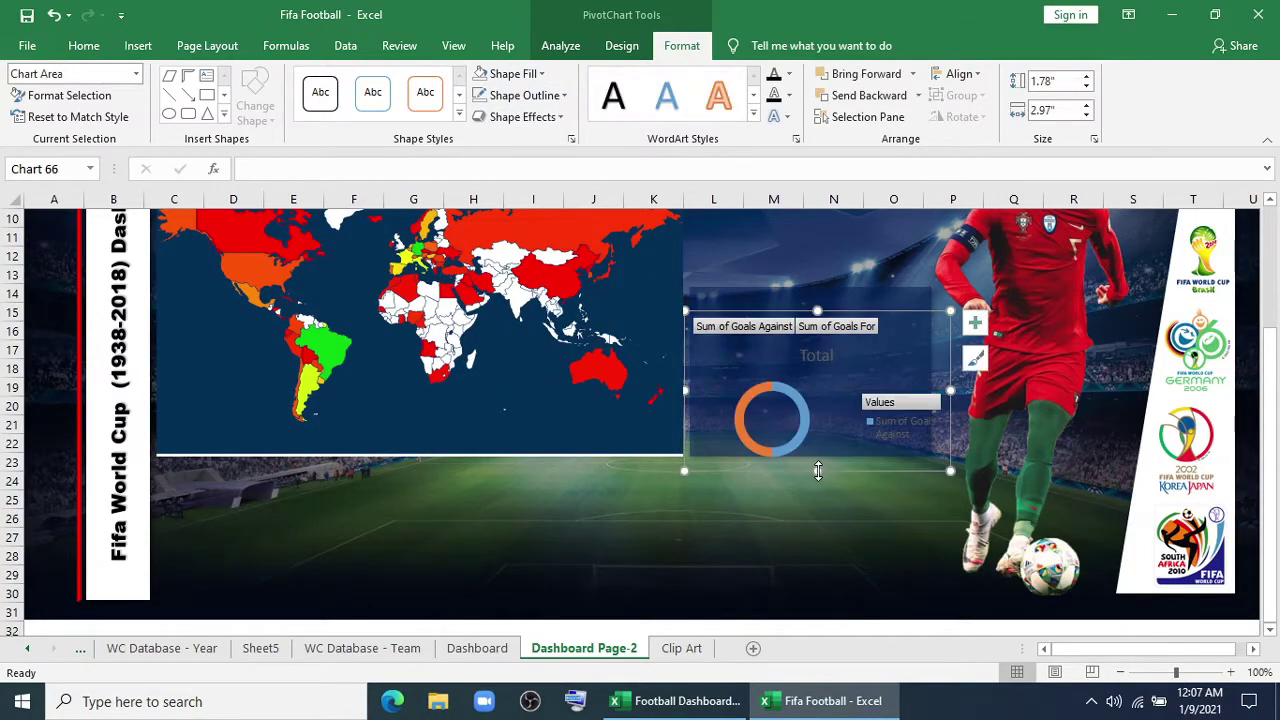
left_click_drag(897, 330, 900, 352)
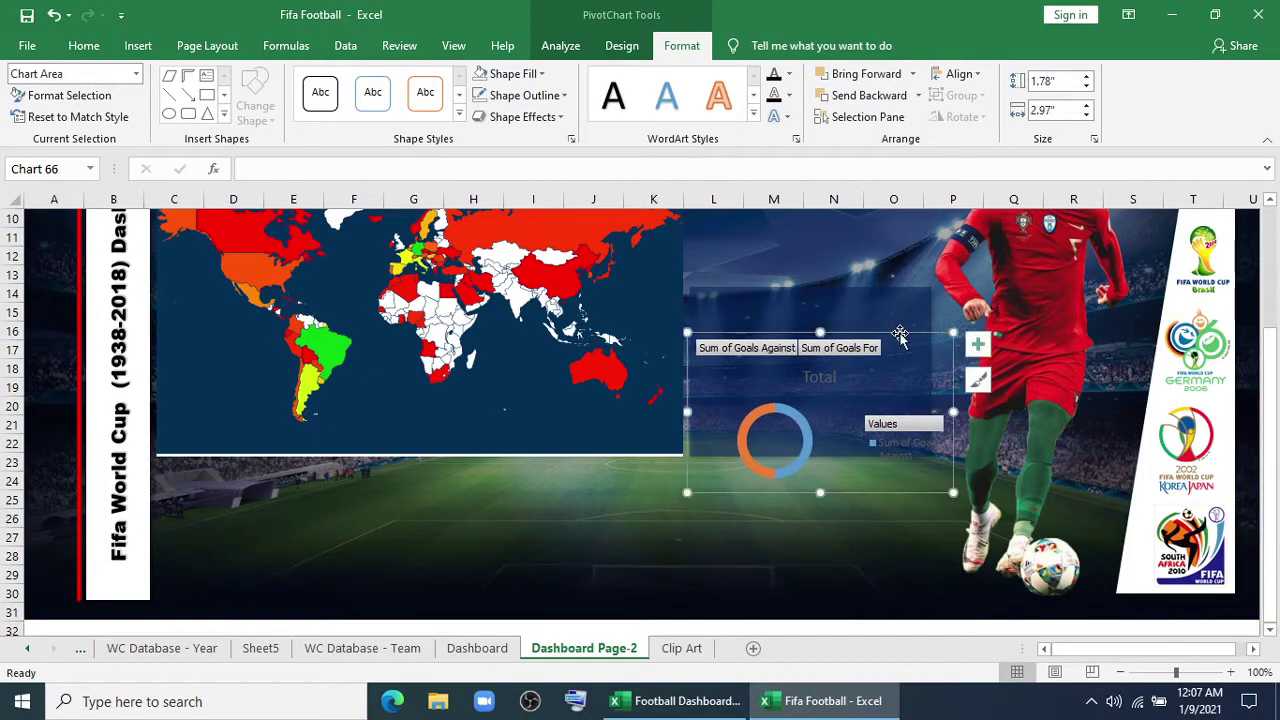
left_click(138, 45)
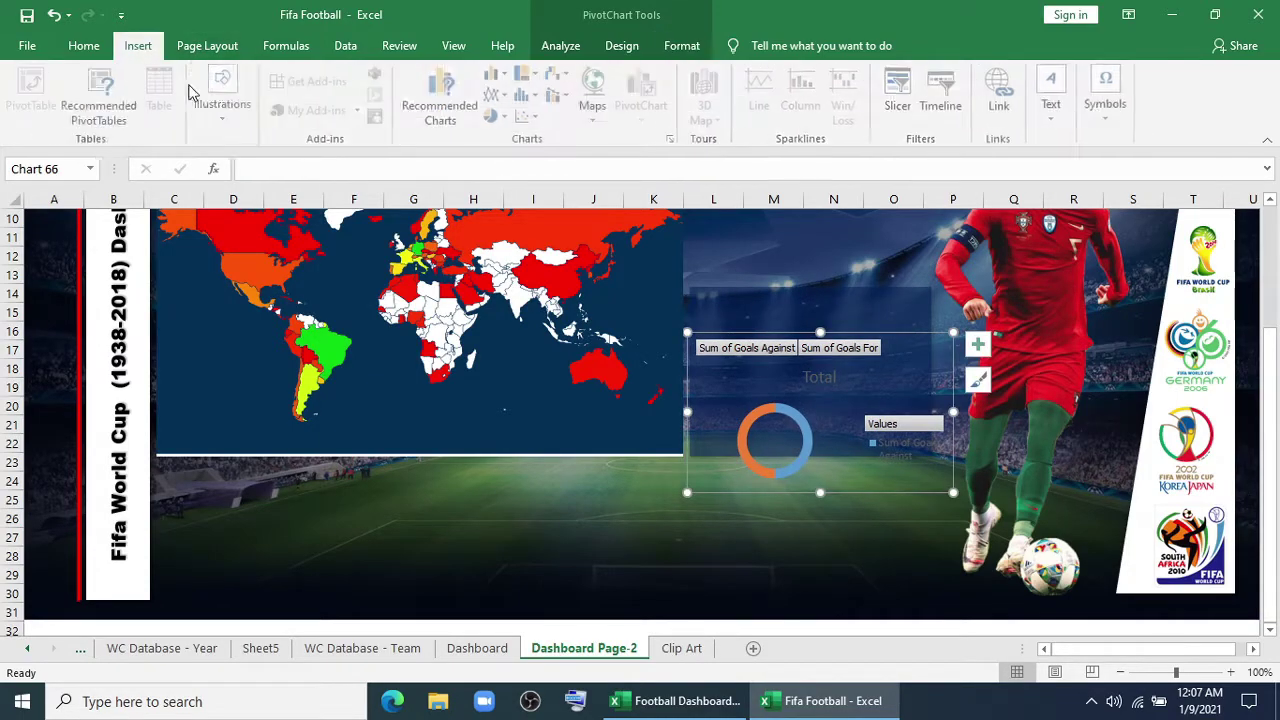
right_click(840, 349)
left_click(910, 557)
Step: Replace the doughnut chart's title with "Goal for VS Goal Against"
left_click(822, 353)
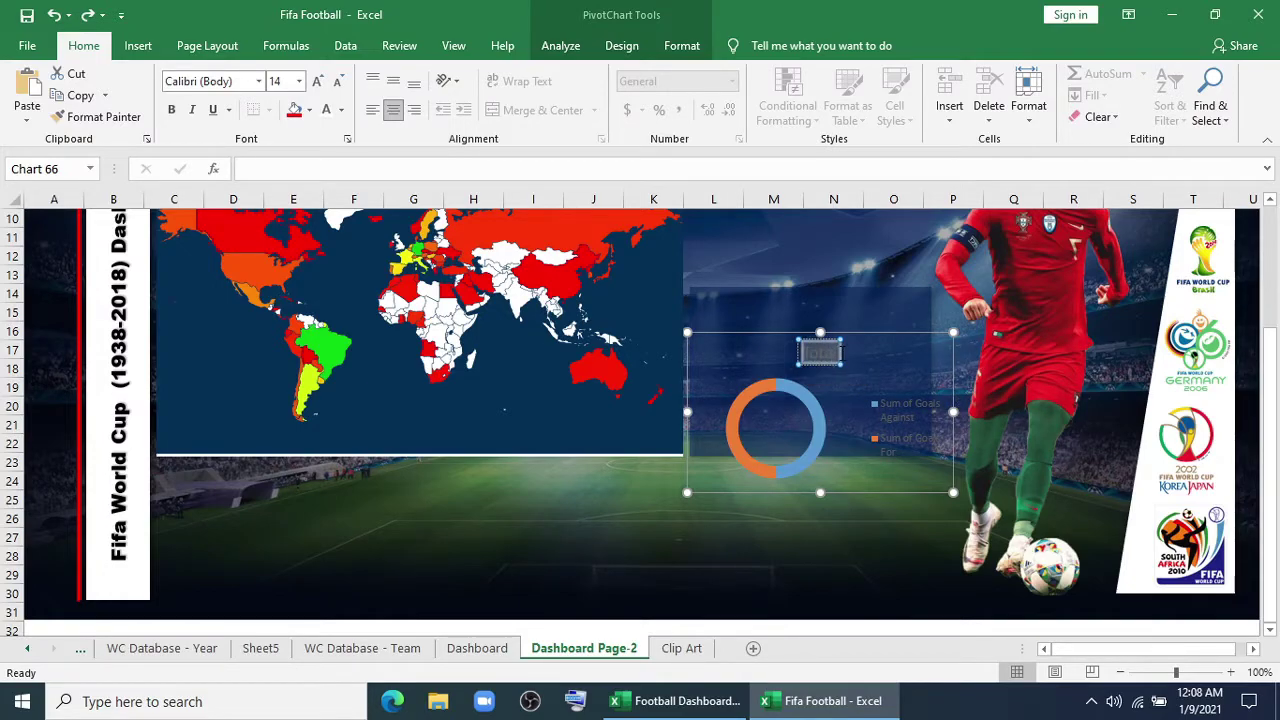
left_click(840, 352)
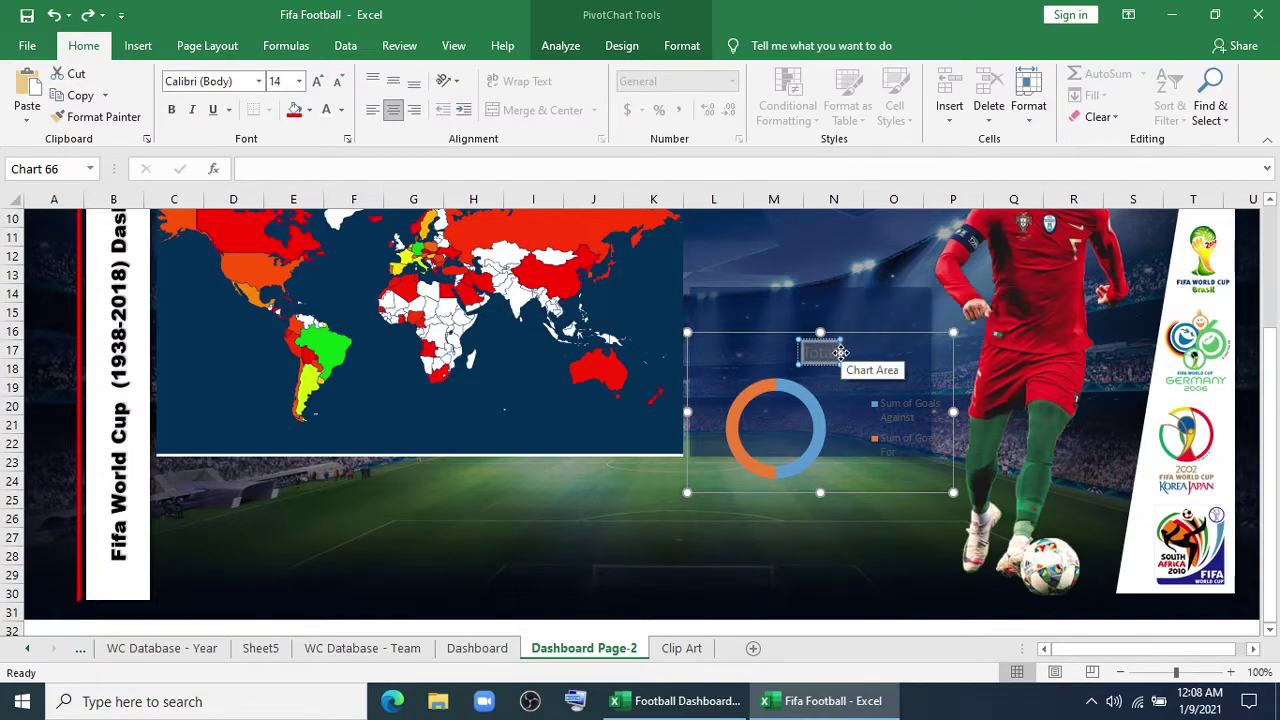
key("Delete")
type("Goal Fo")
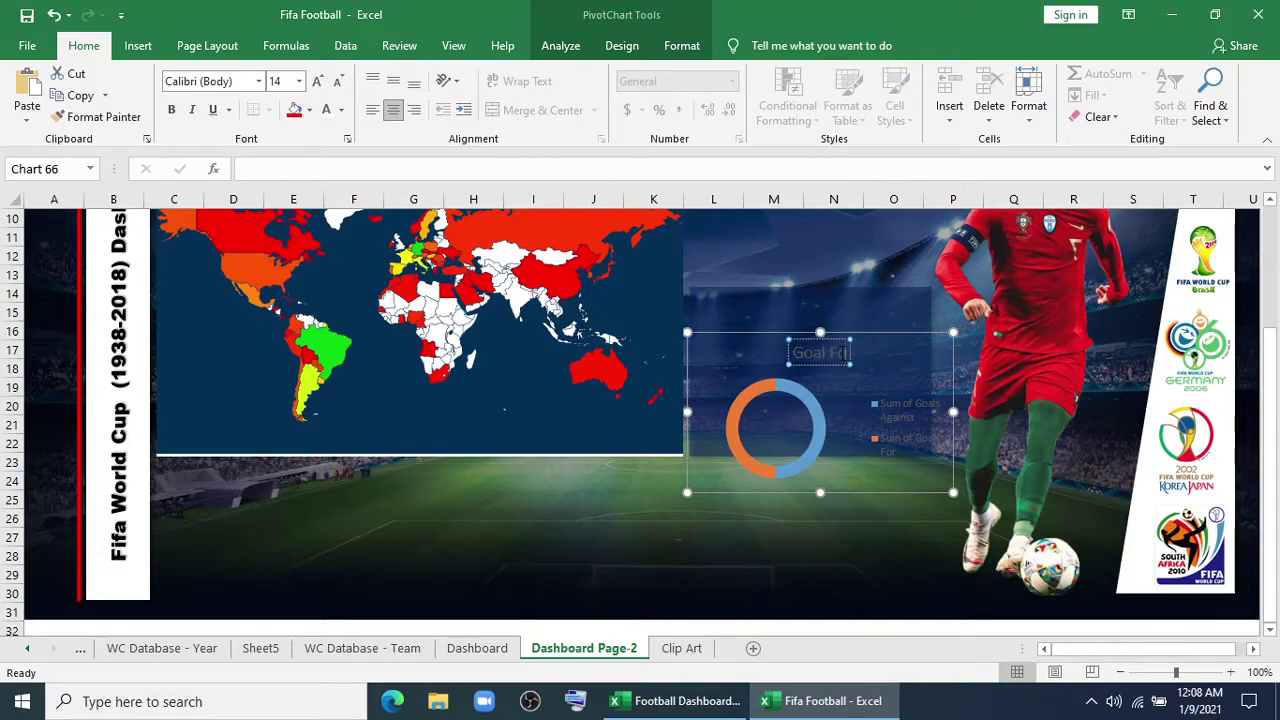
type(" for")
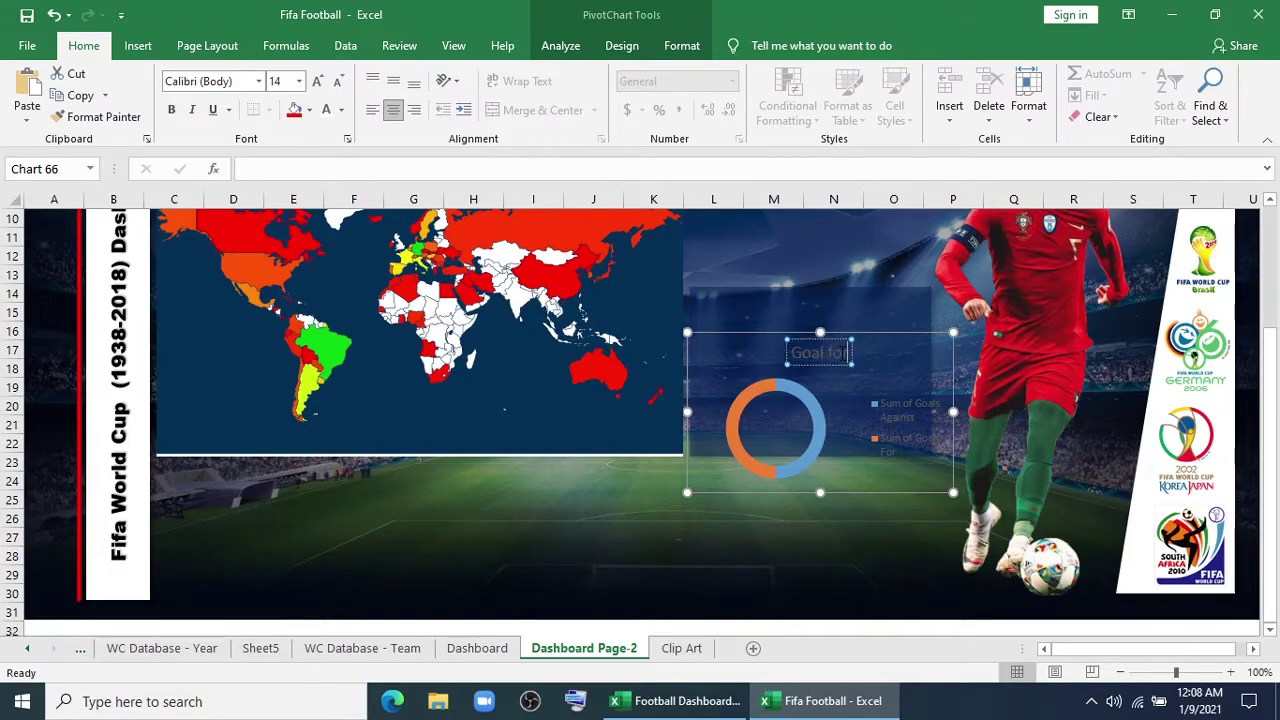
type(" VS G")
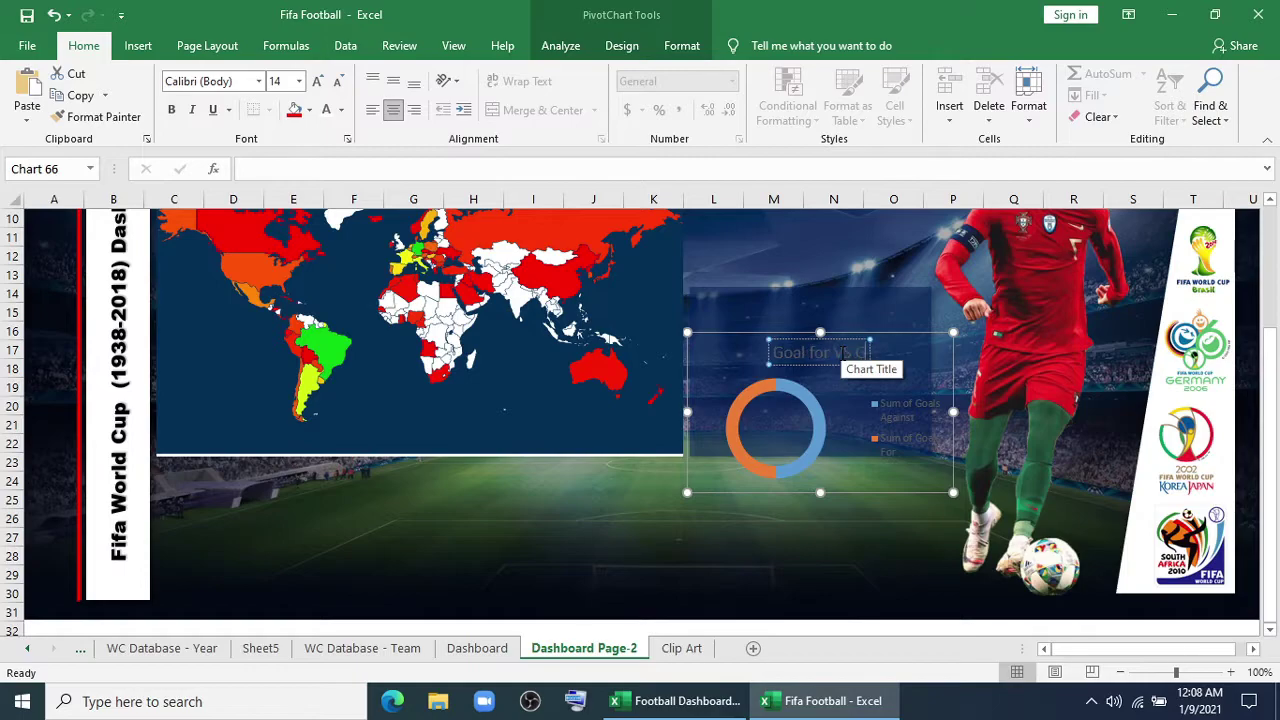
type("oal Against")
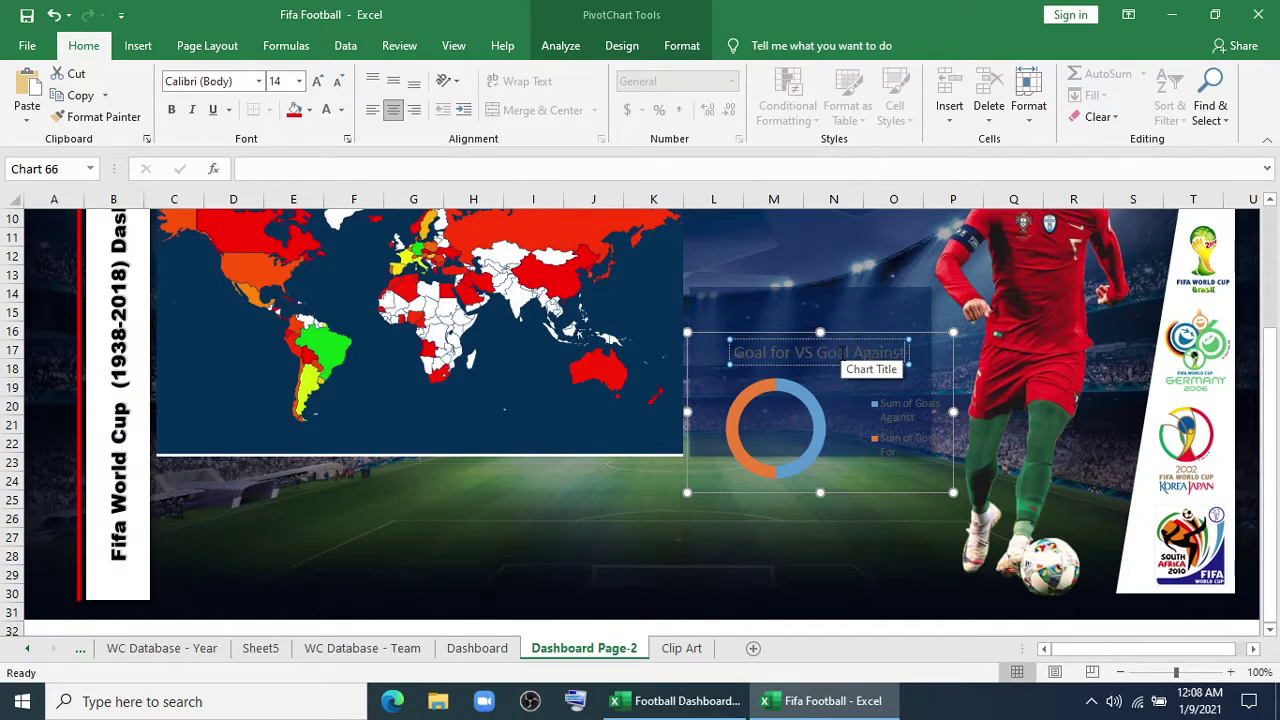
Step: Color the title words "Goal for" green, "Goal Against" red and "VS" white
left_click_drag(733, 352, 795, 352)
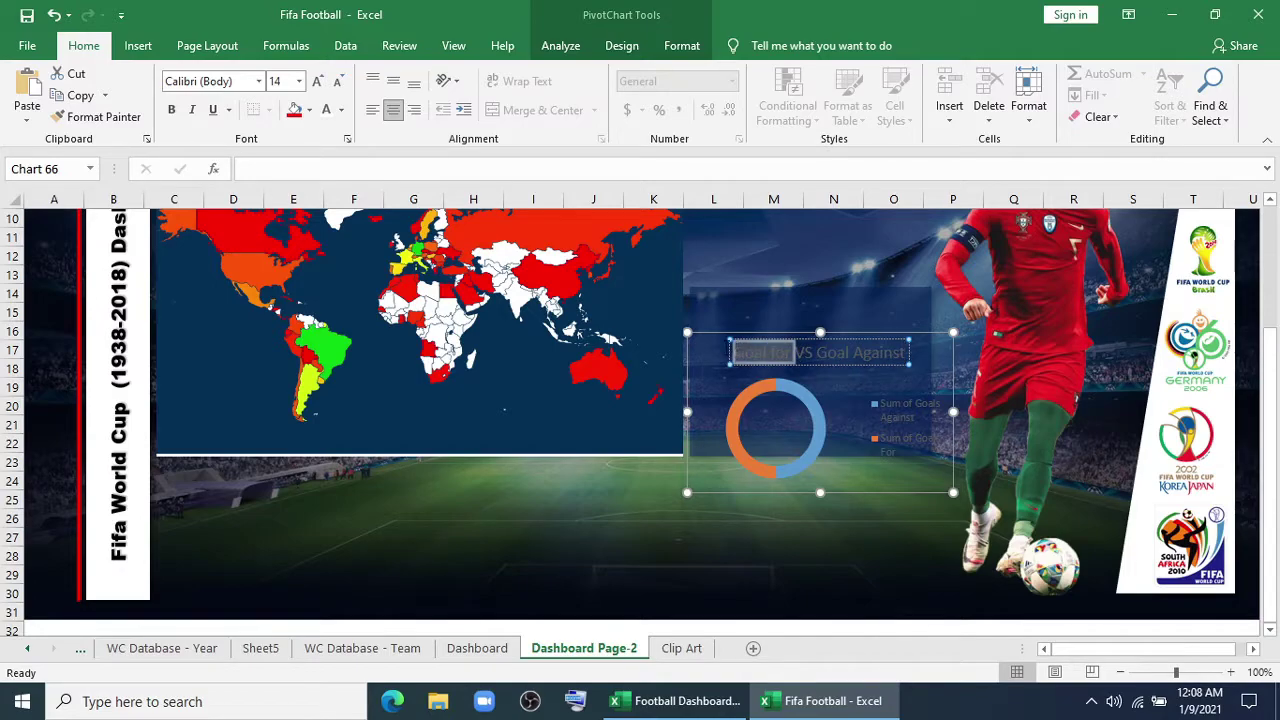
left_click(341, 110)
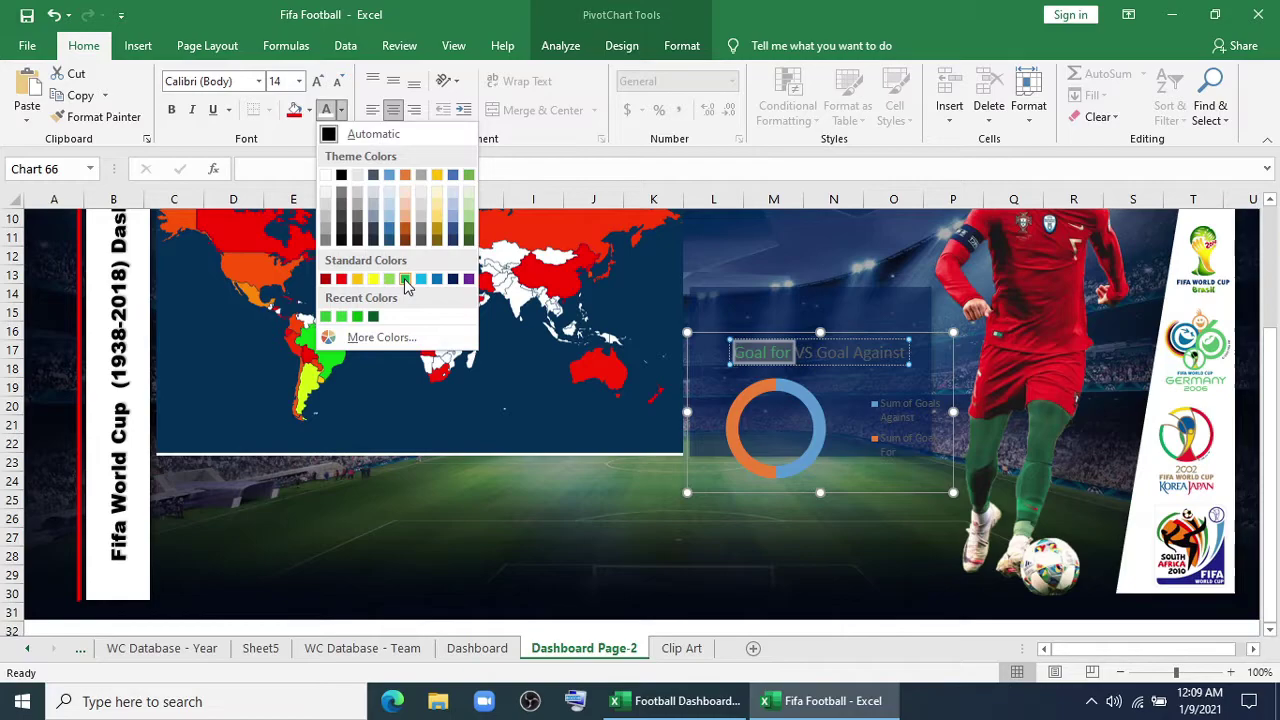
left_click(405, 280)
left_click_drag(817, 352, 905, 352)
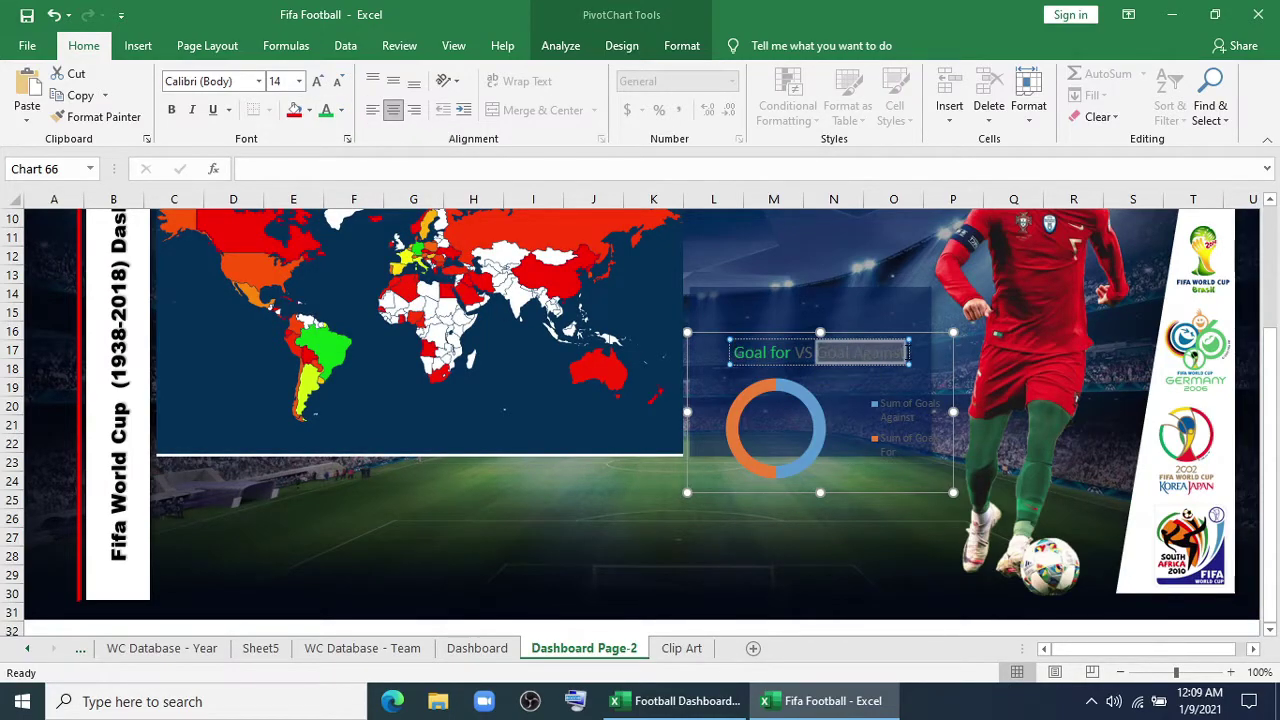
left_click(341, 110)
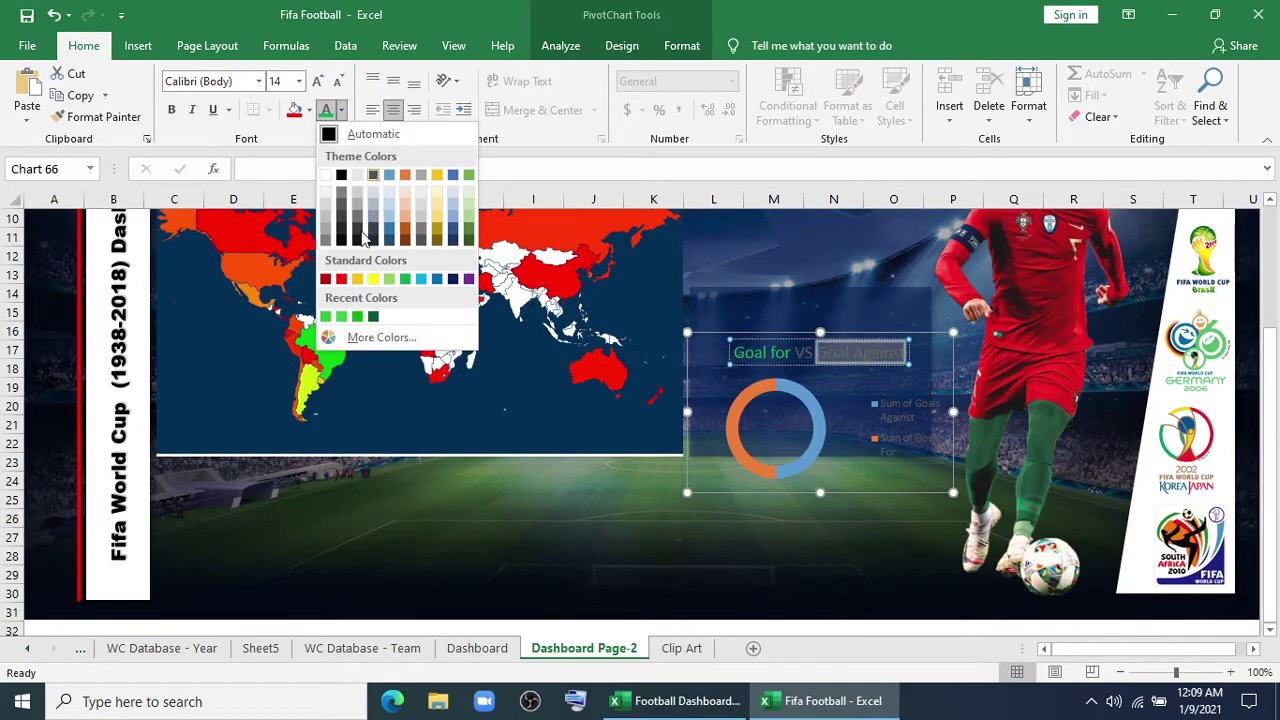
left_click(341, 279)
double_click(803, 352)
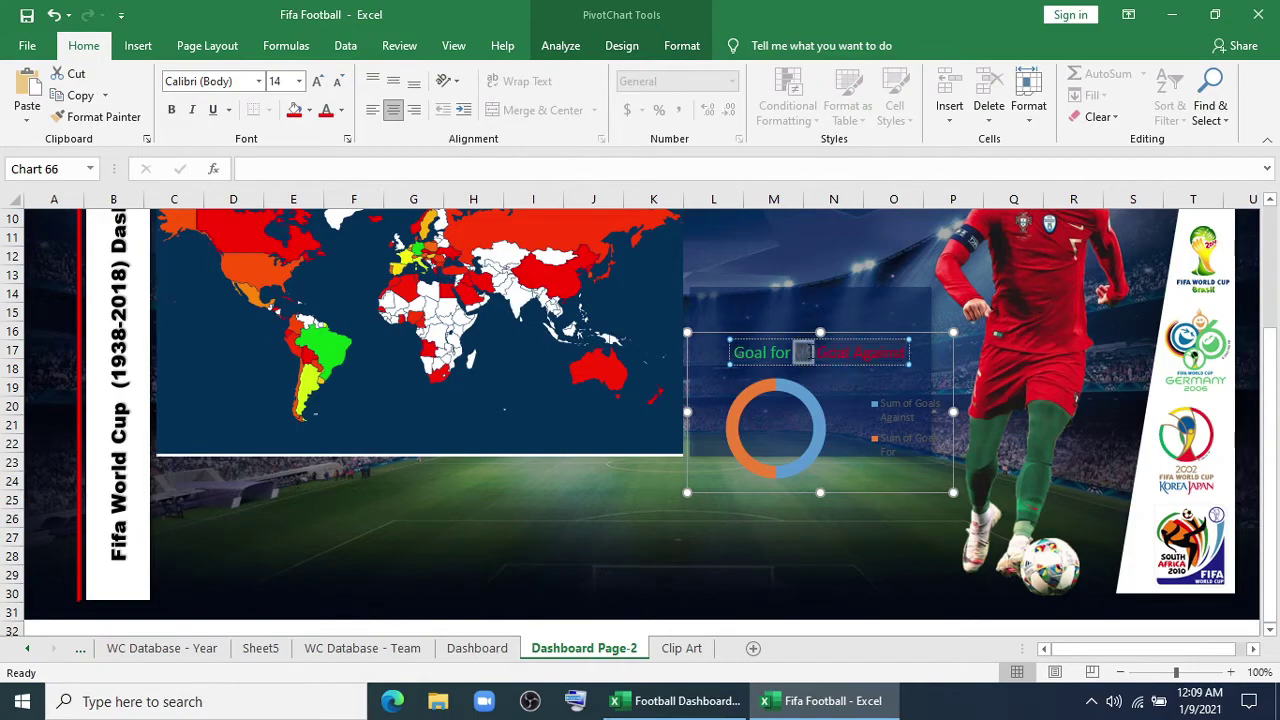
left_click(341, 110)
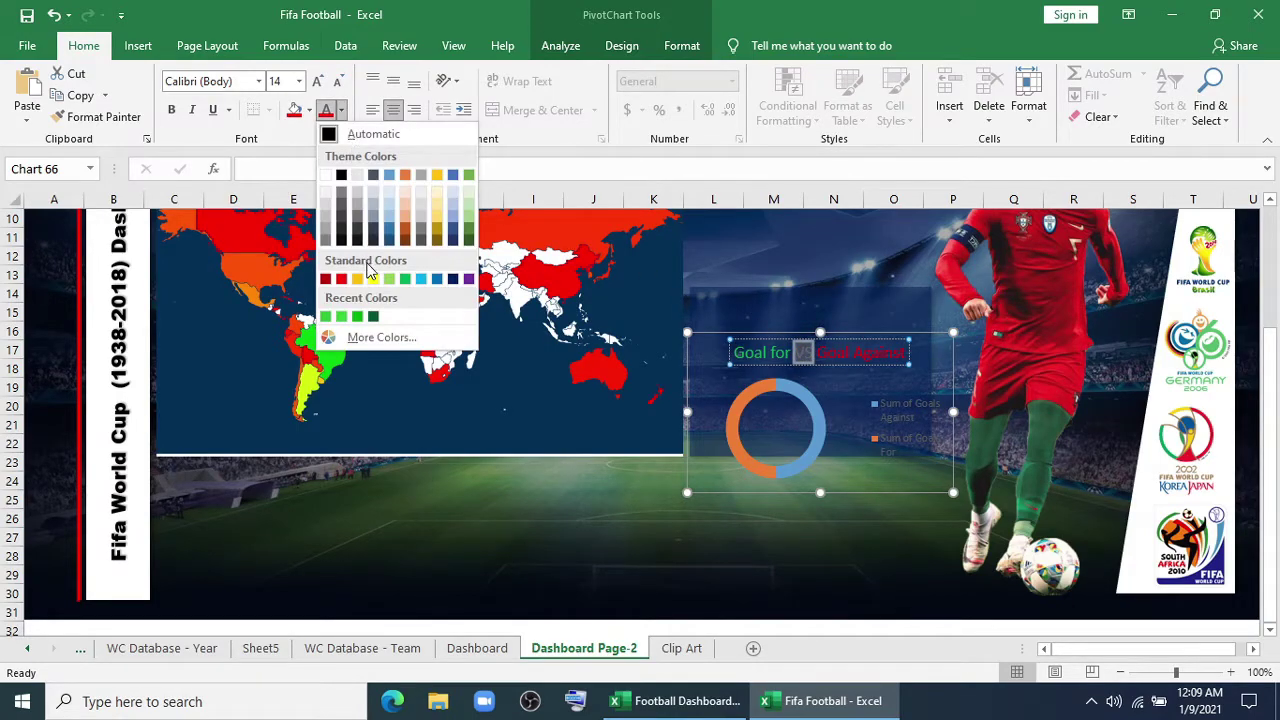
left_click(325, 175)
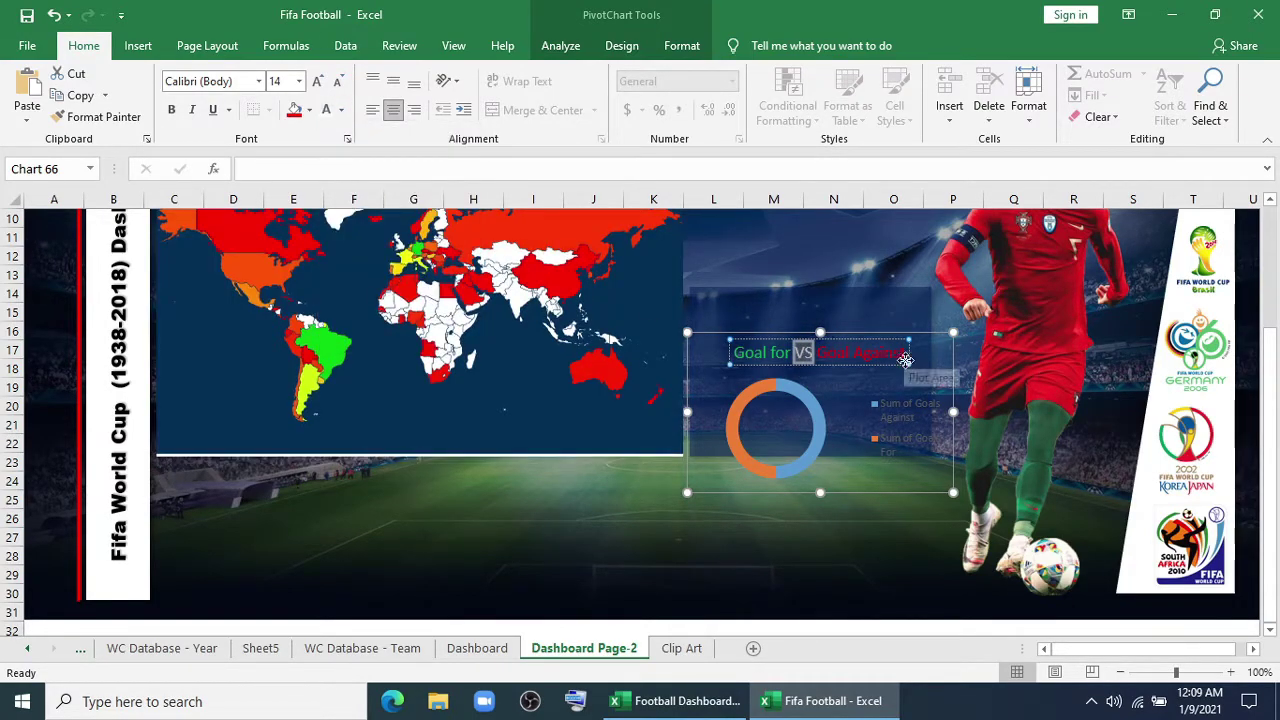
Step: Delete the doughnut chart's legend and narrow the chart to fit the left half of the dark blue rectangle
left_click(890, 430)
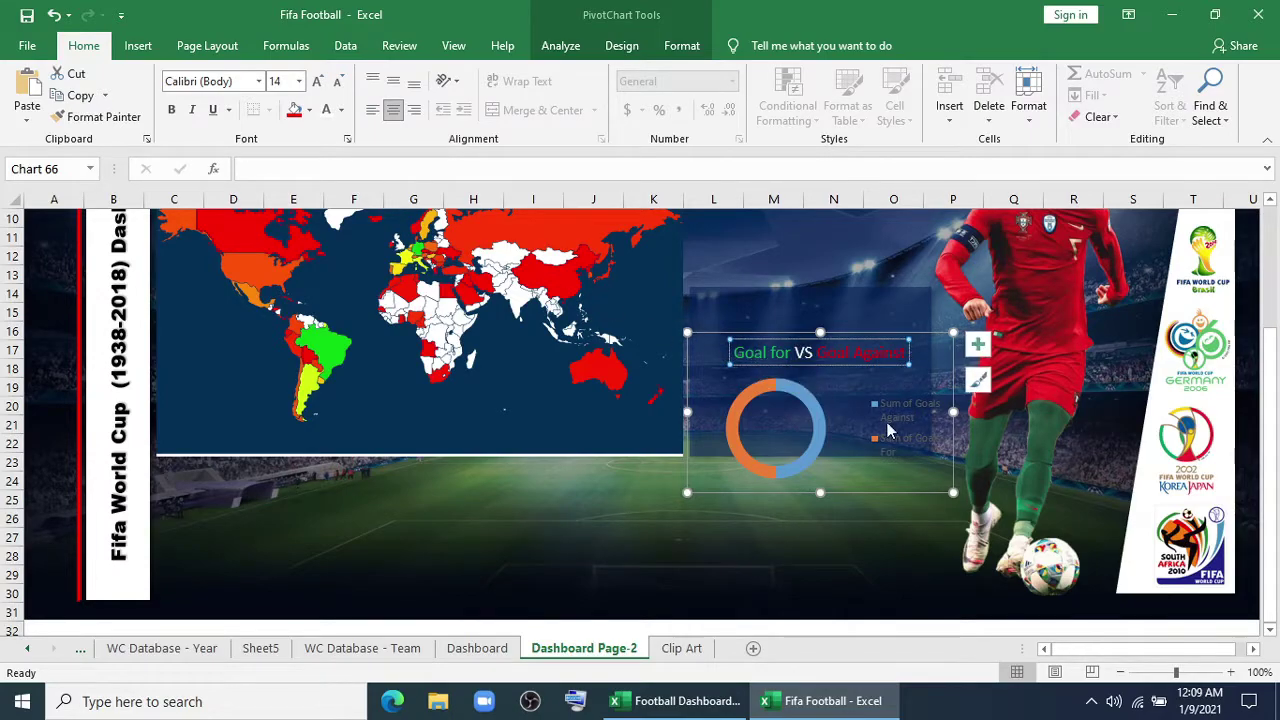
key("Delete")
left_click_drag(890, 332, 877, 296)
left_click_drag(939, 455, 829, 454)
Step: Move the chart title into the middle of the ring and reduce its font size so it fits inside
left_click(776, 330)
left_click_drag(776, 346, 776, 410)
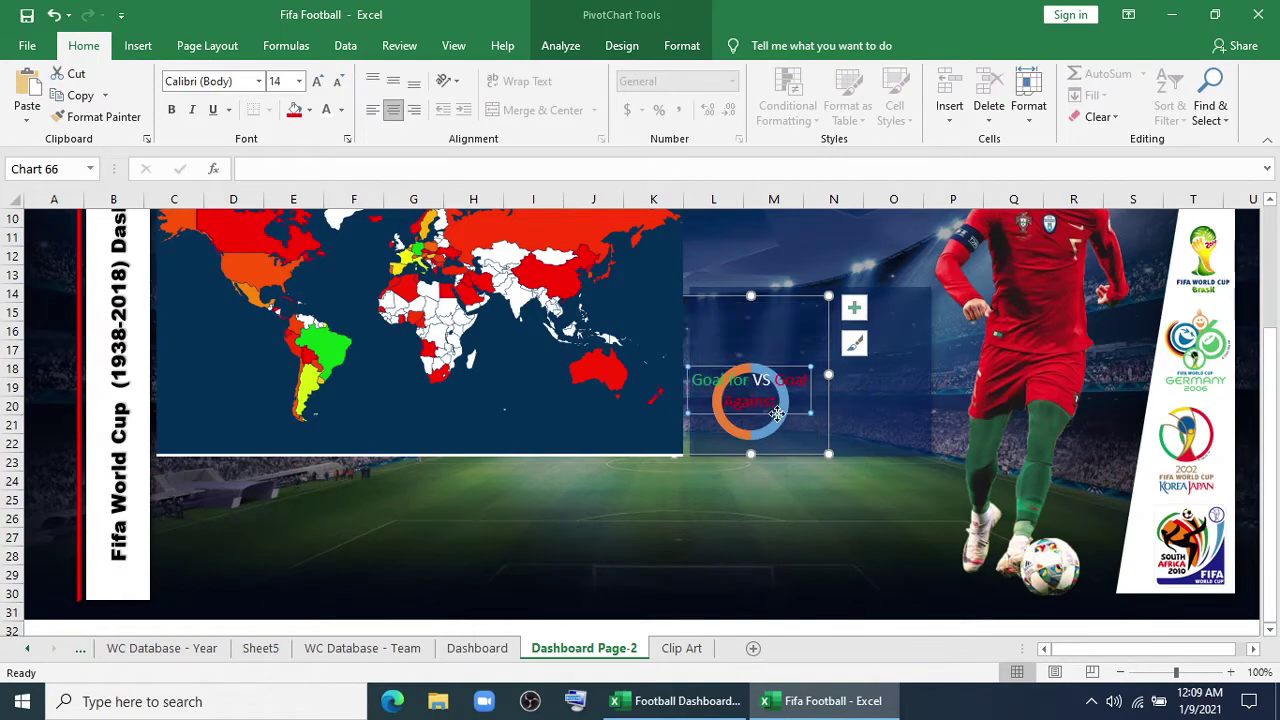
left_click(776, 368)
left_click_drag(791, 361, 803, 299)
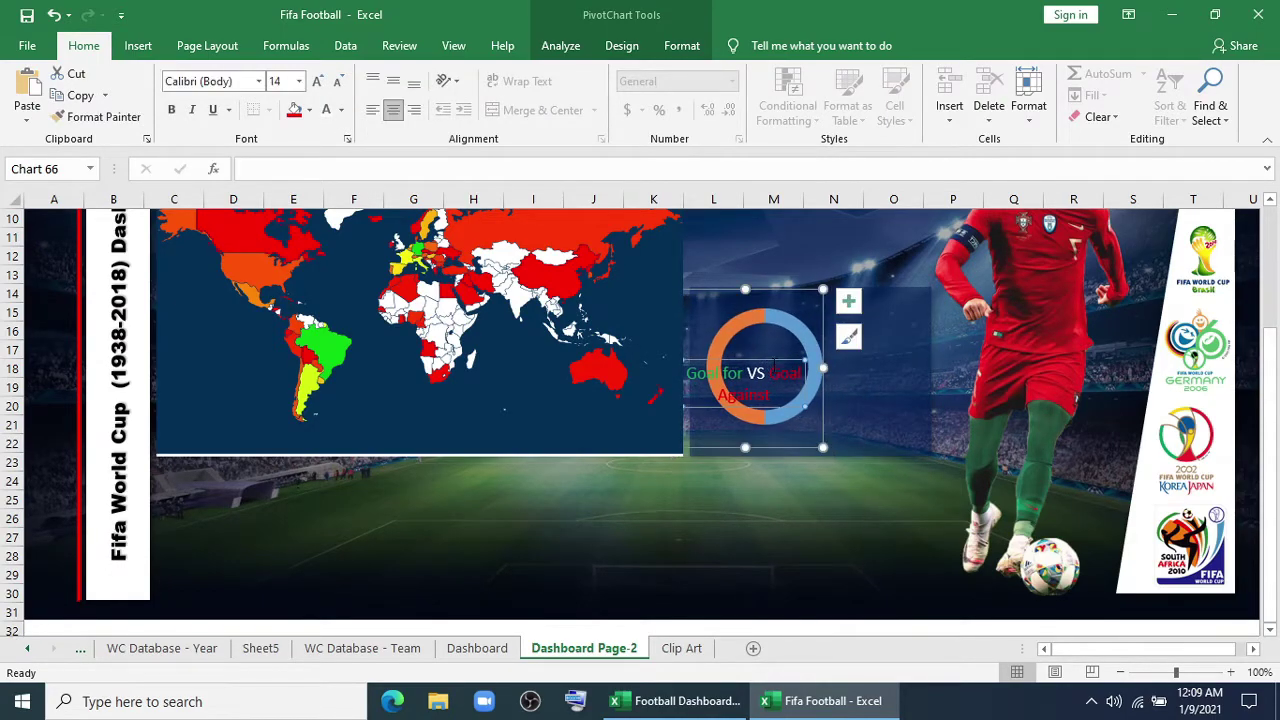
left_click(776, 372)
left_click_drag(787, 350, 793, 364)
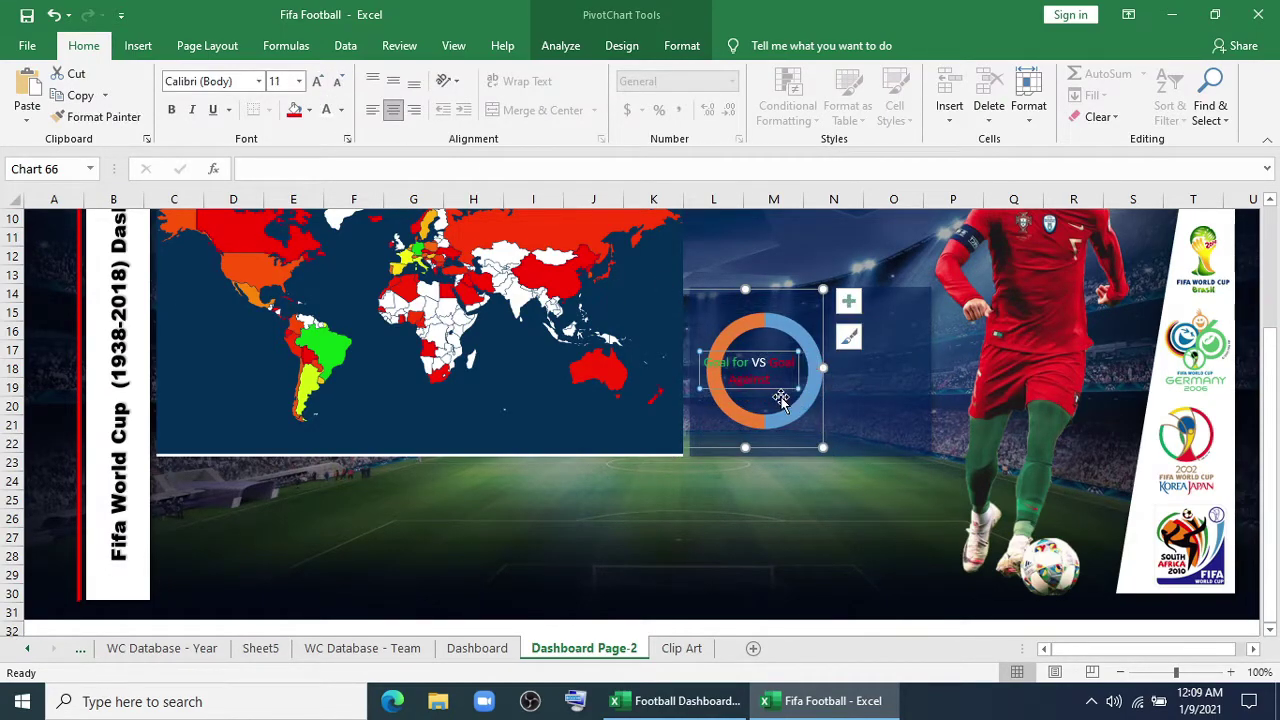
left_click_drag(781, 389, 794, 389)
left_click(338, 81)
Step: Enlarge the doughnut's plot area so the ring spans the chart's width around the title
left_click(724, 312)
left_click_drag(707, 313, 692, 298)
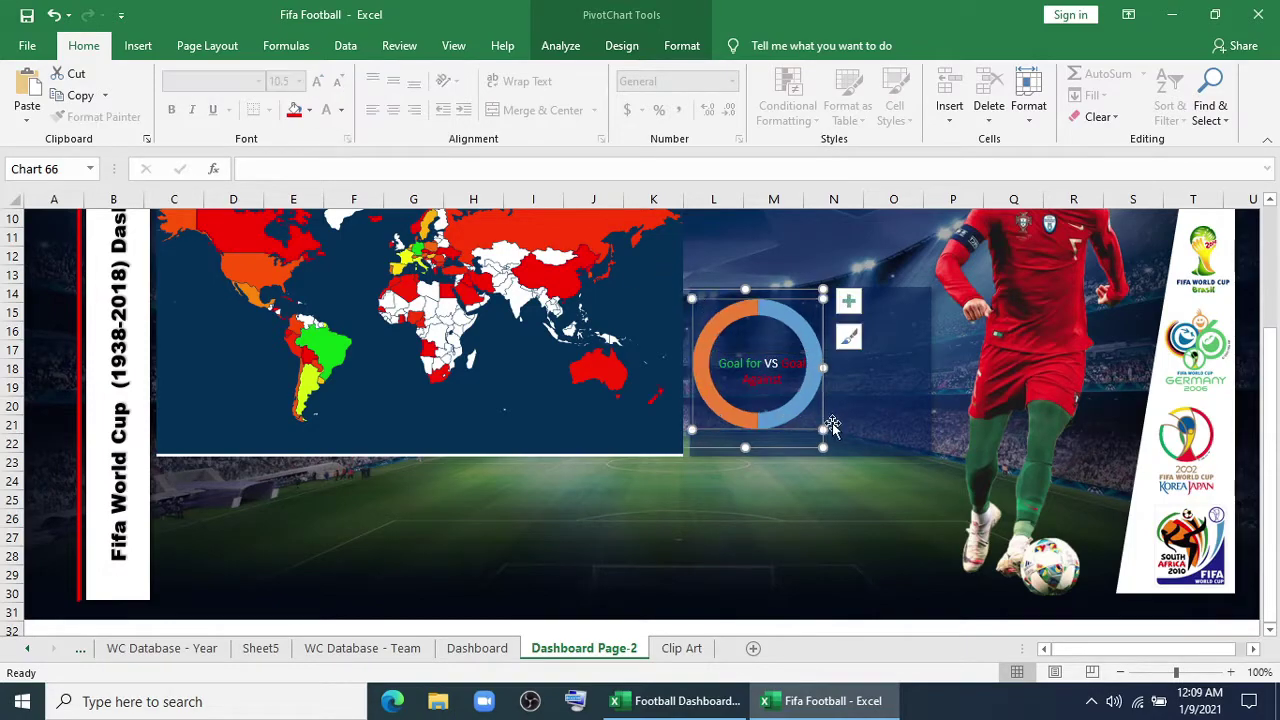
left_click(757, 486)
Step: Fill the ring's Goals Against segment with standard red and its Goals For segment with a recent bright green
left_click(793, 418)
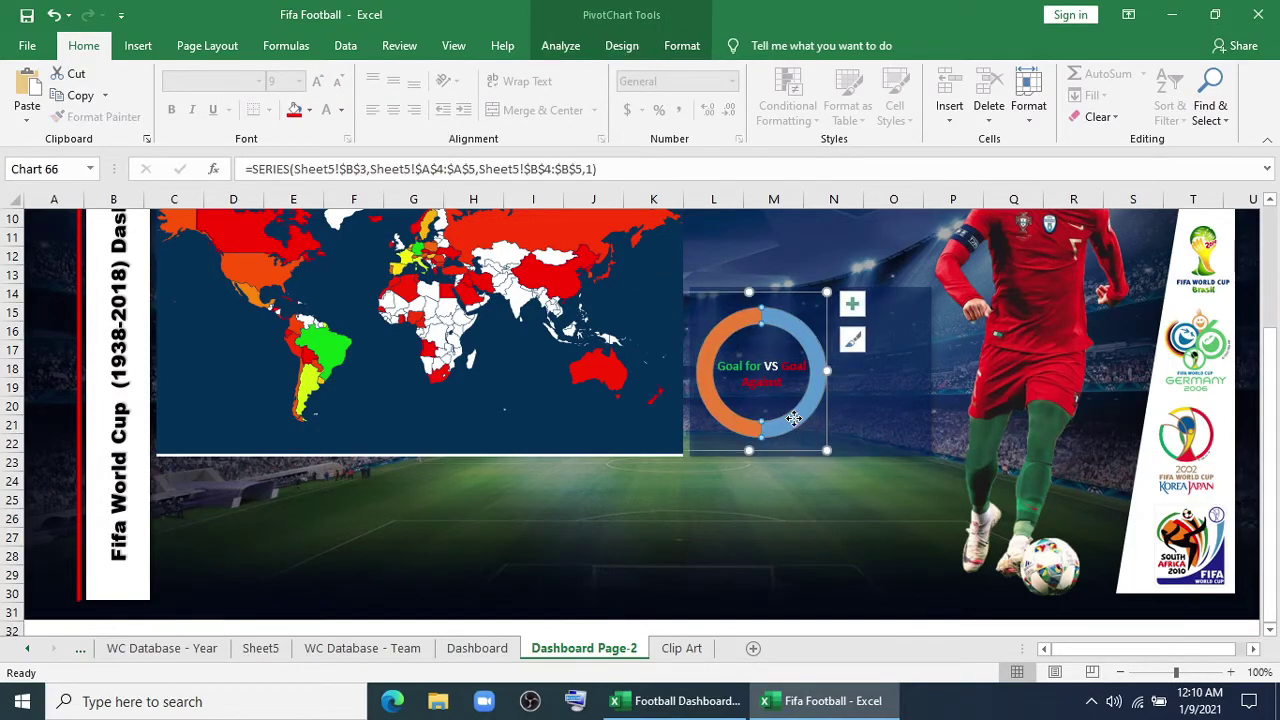
right_click(793, 418)
left_click(856, 368)
left_click(818, 376)
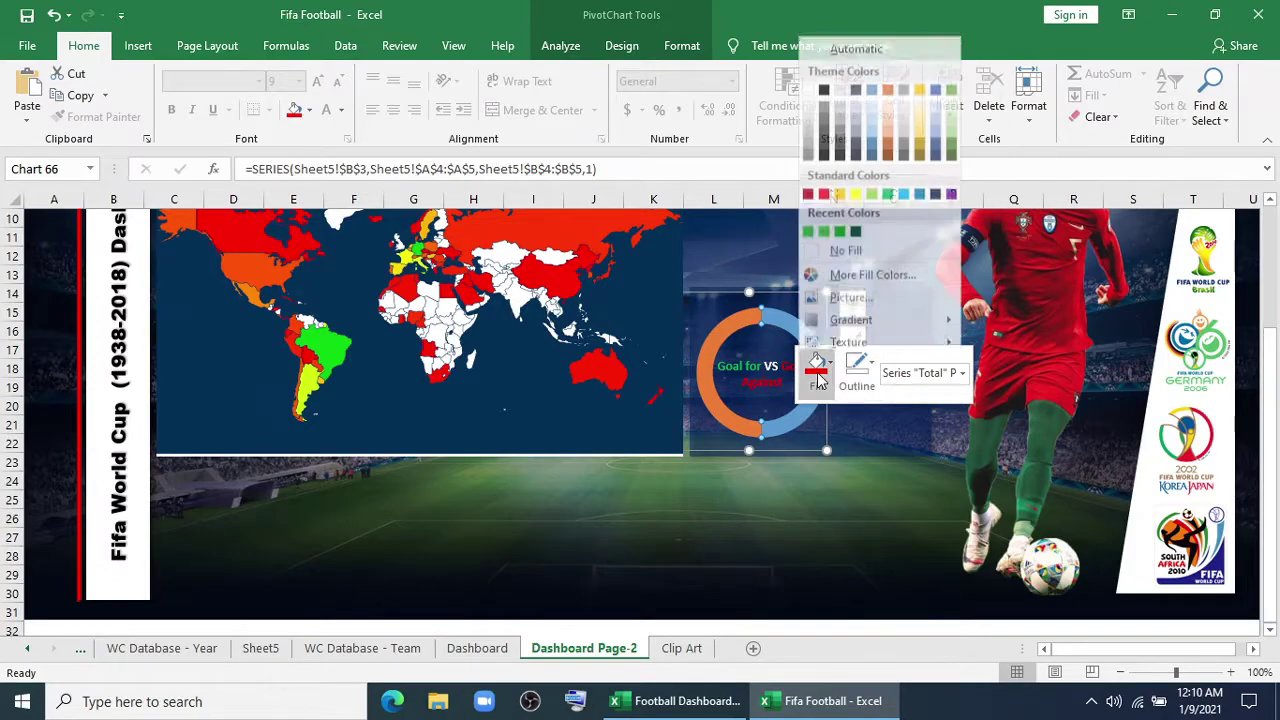
left_click(824, 193)
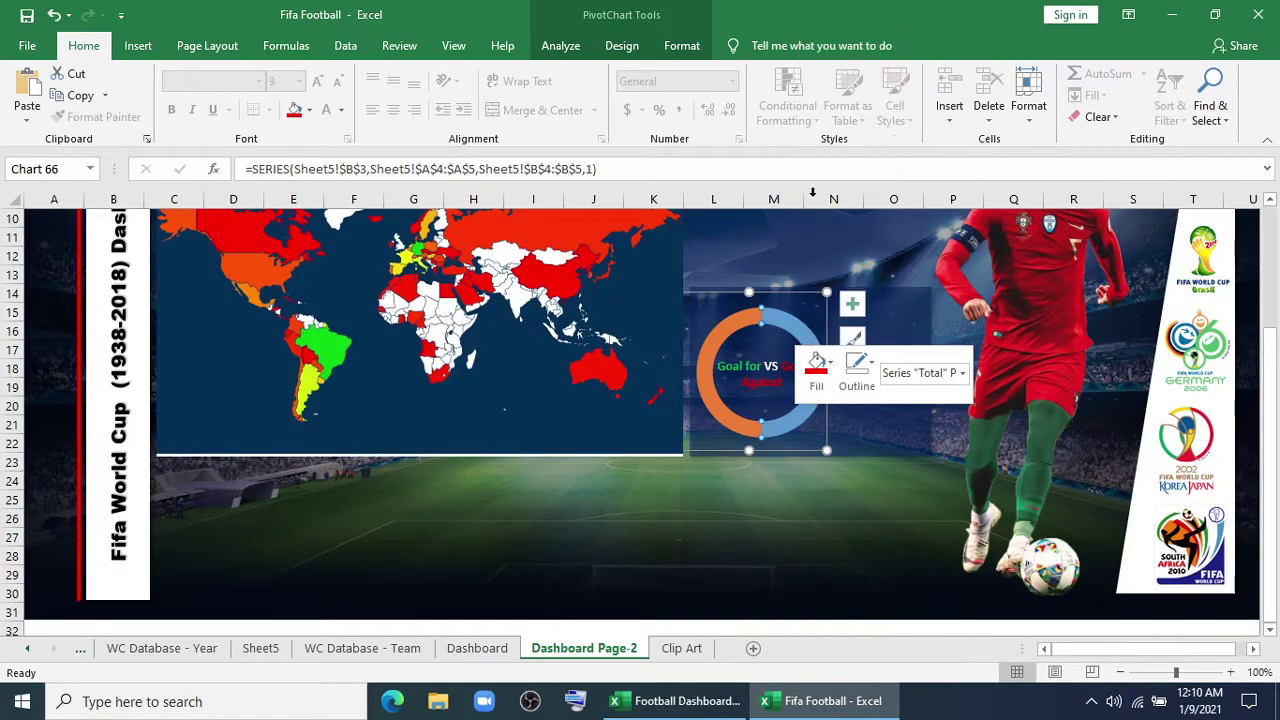
right_click(712, 342)
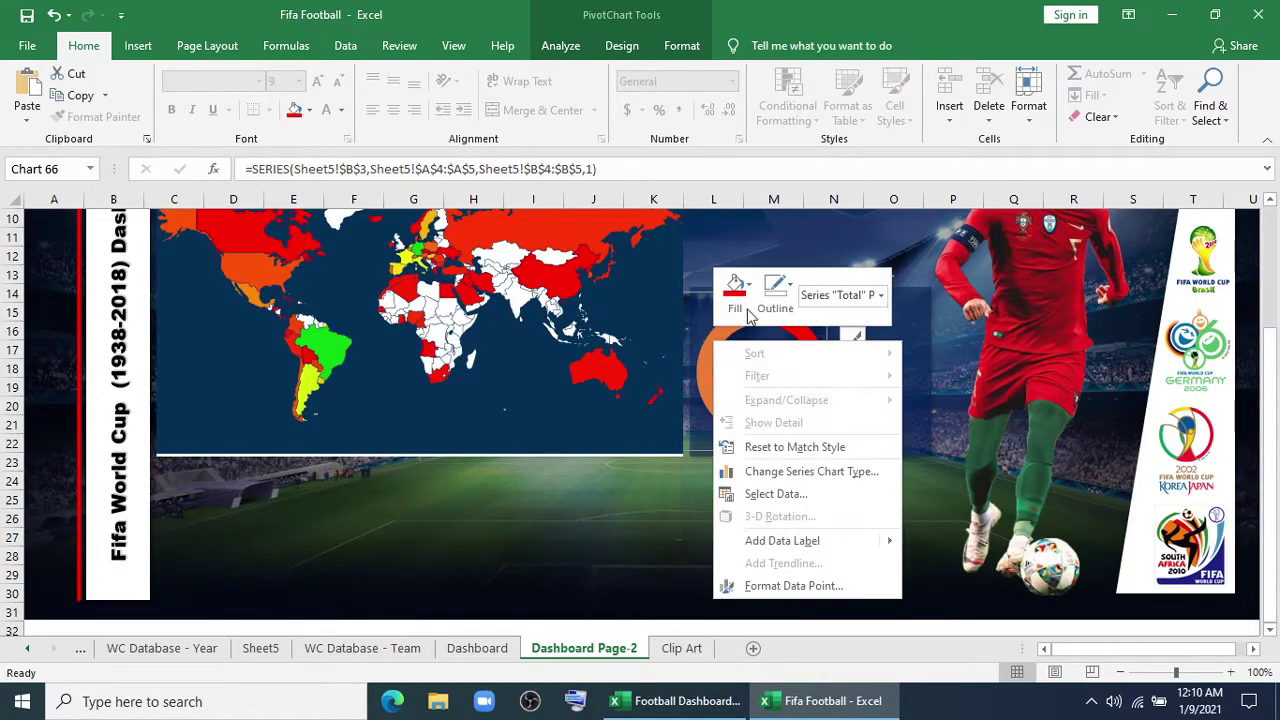
left_click(735, 290)
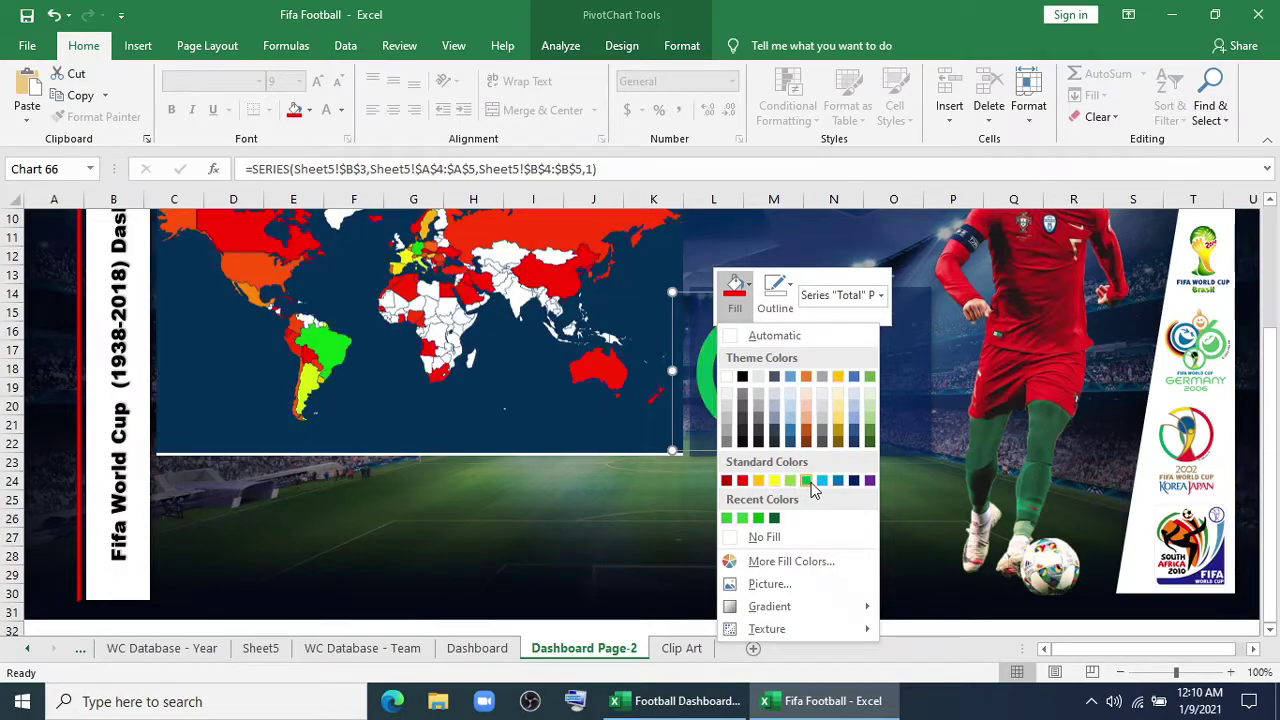
left_click(743, 519)
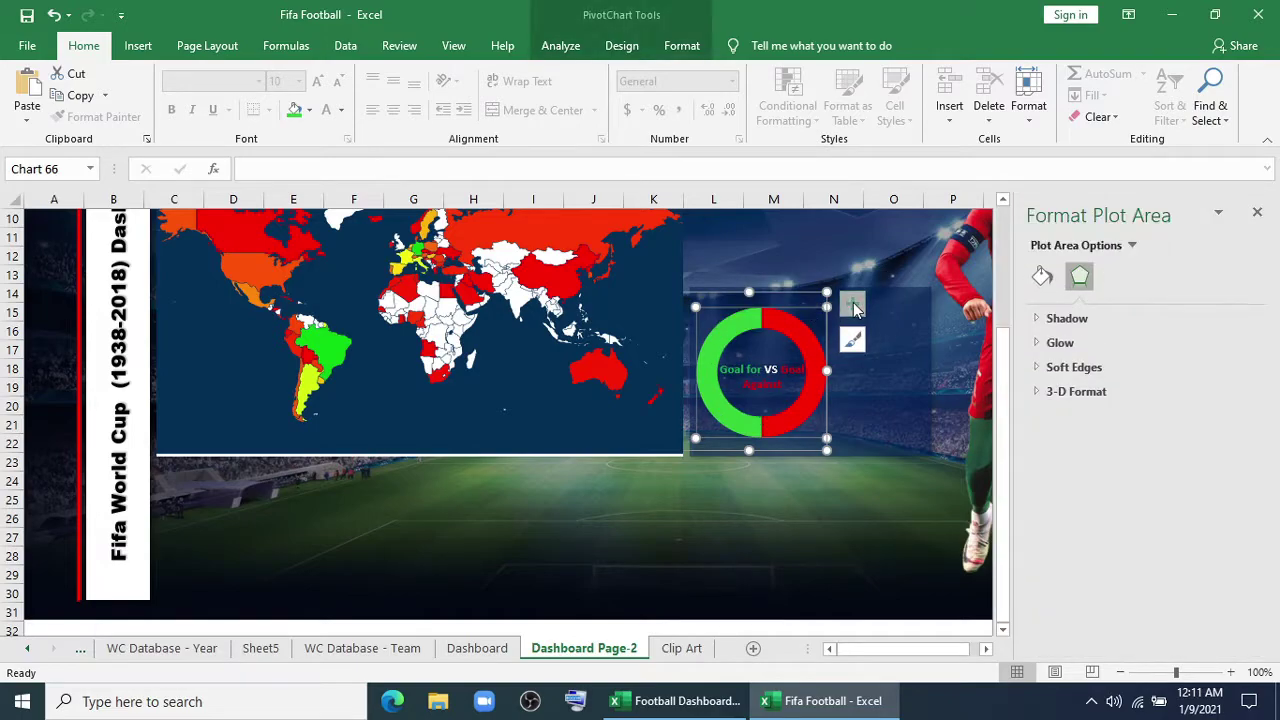
Step: Add data labels to the ring and rotate its first slice so green lies above and red below the title
left_click(852, 304)
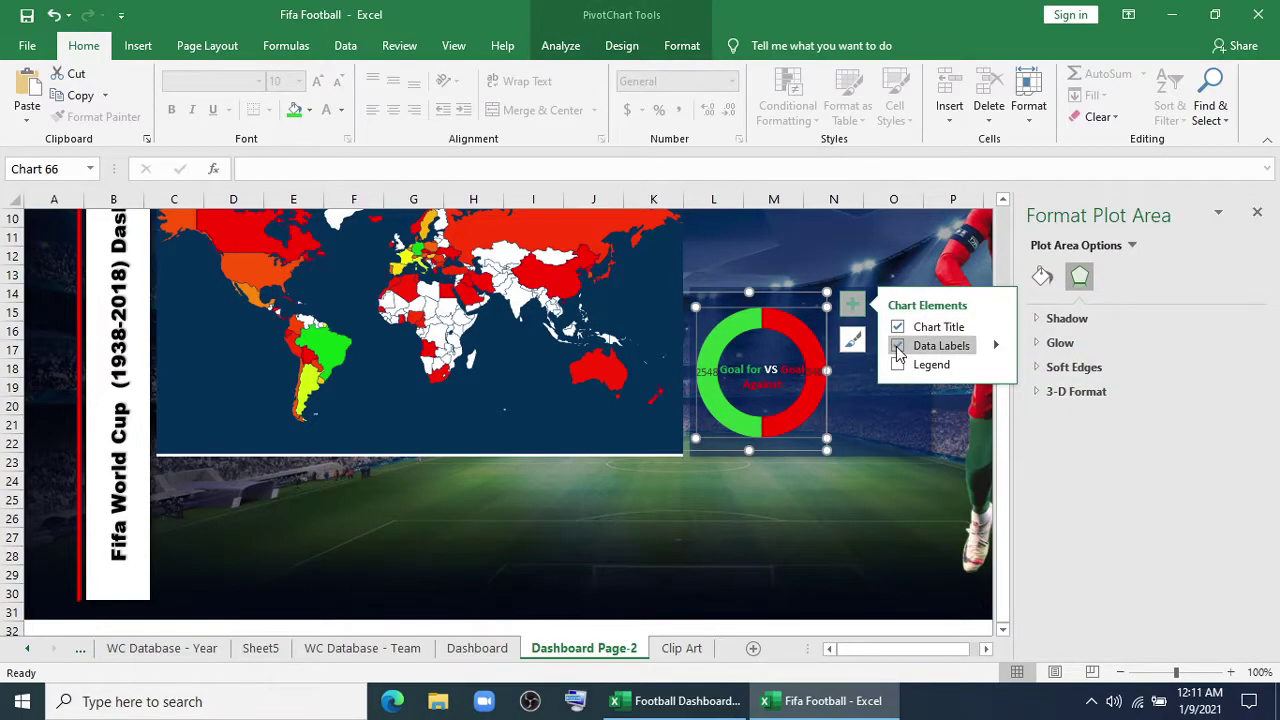
left_click(1257, 212)
left_click(795, 333)
right_click(795, 333)
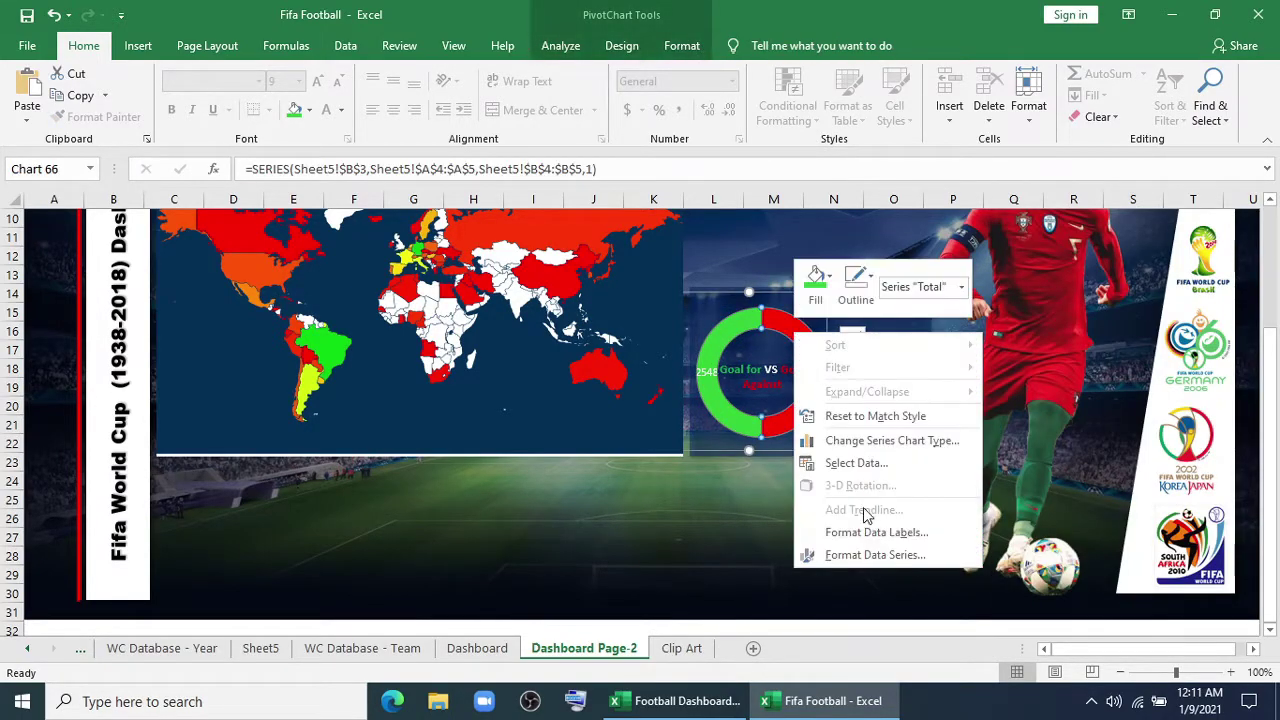
left_click(866, 555)
left_click_drag(1063, 362, 1085, 362)
left_click(1257, 212)
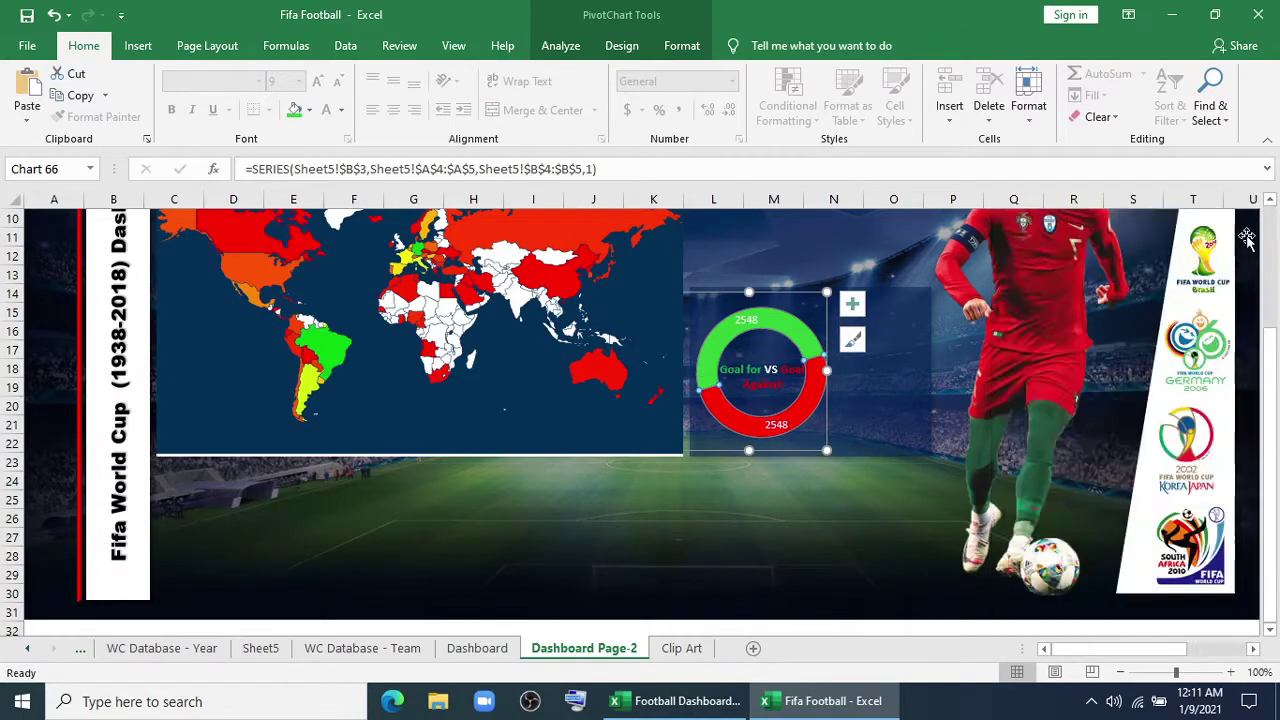
Step: Duplicate the translucent panel behind the doughnut and narrow the copy into a thin vertical divider beside the ring
left_click(810, 555)
scroll(697, 534, "up", 2)
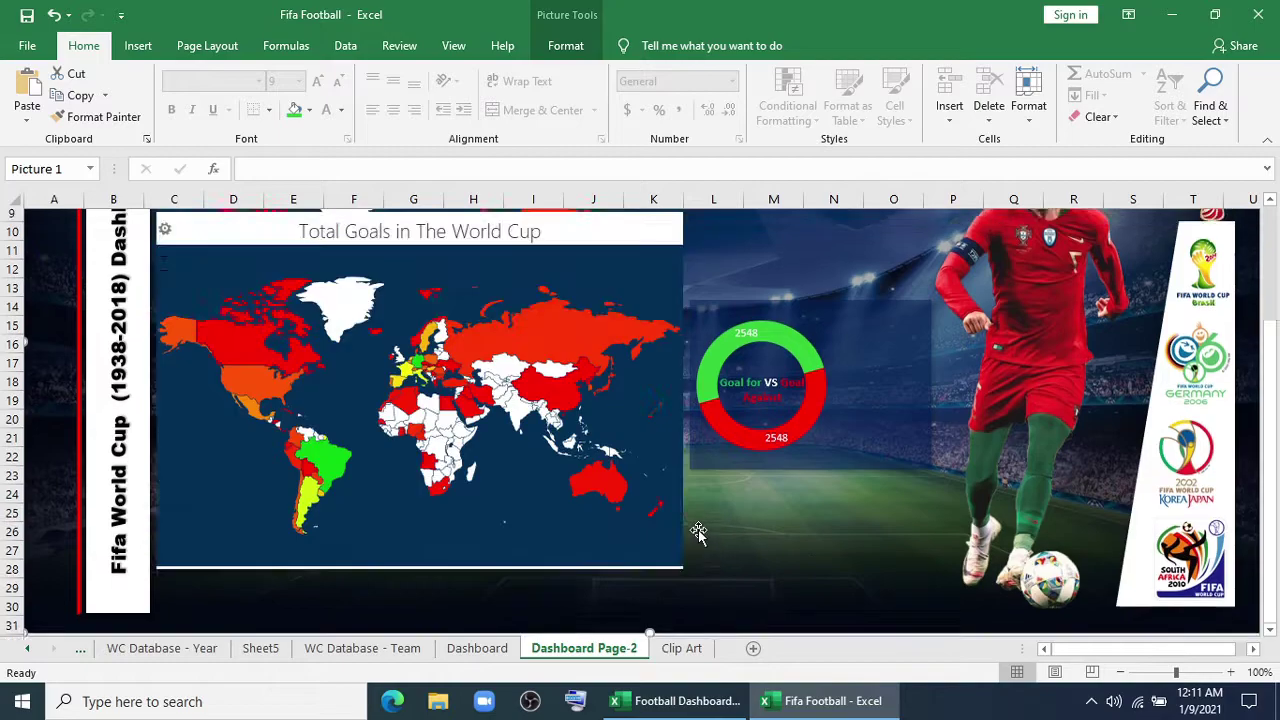
left_click(855, 410)
left_click_drag(855, 410, 873, 368, "ctrl")
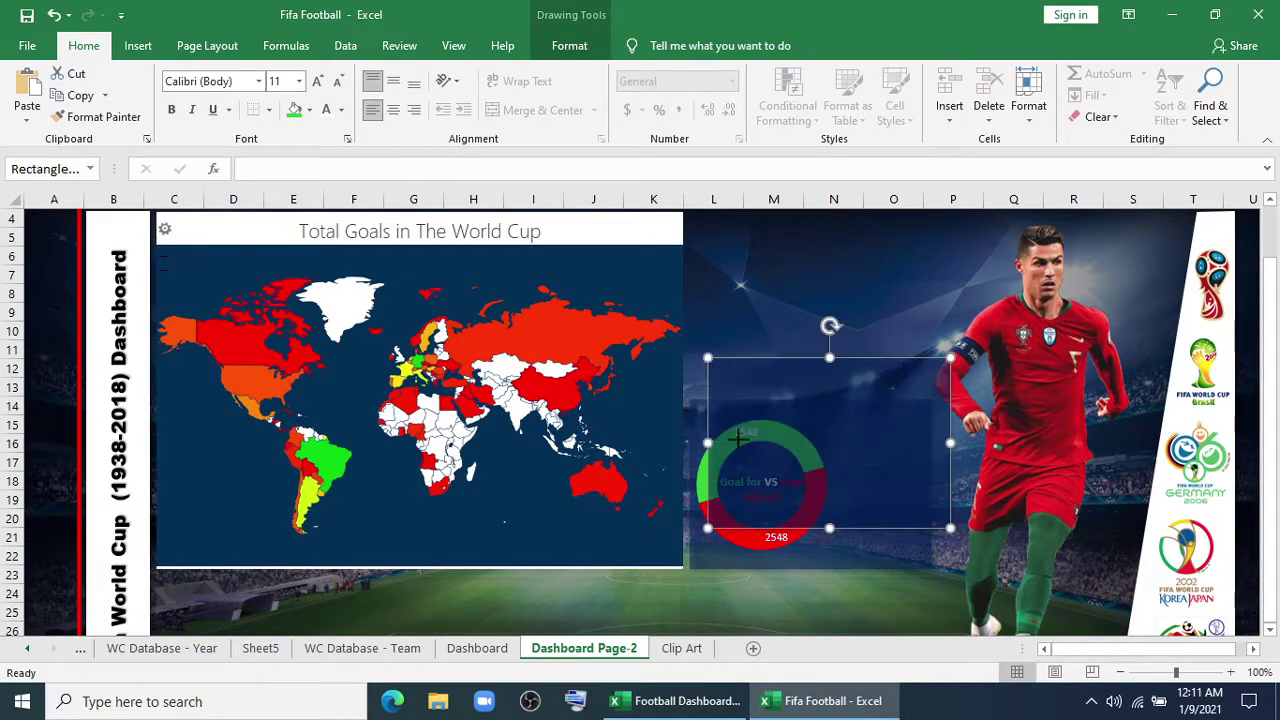
left_click_drag(738, 440, 863, 451)
left_click_drag(880, 500, 860, 541)
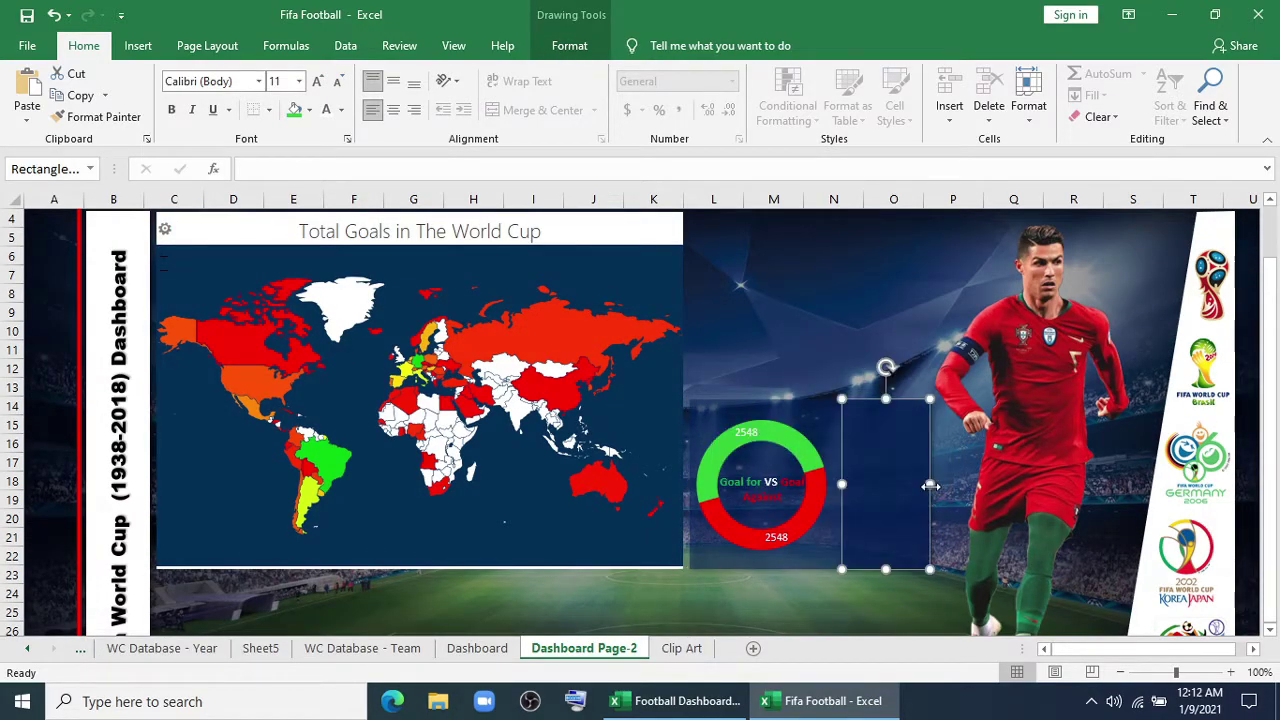
left_click(885, 605)
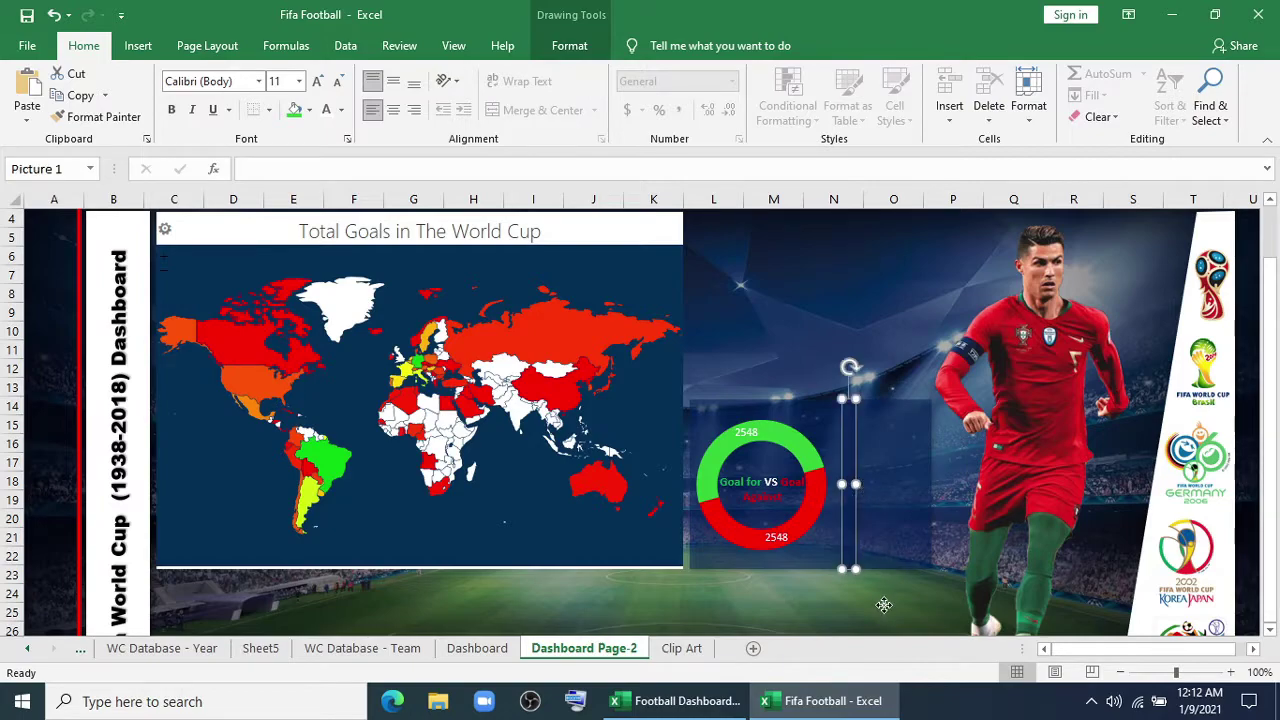
left_click(841, 542)
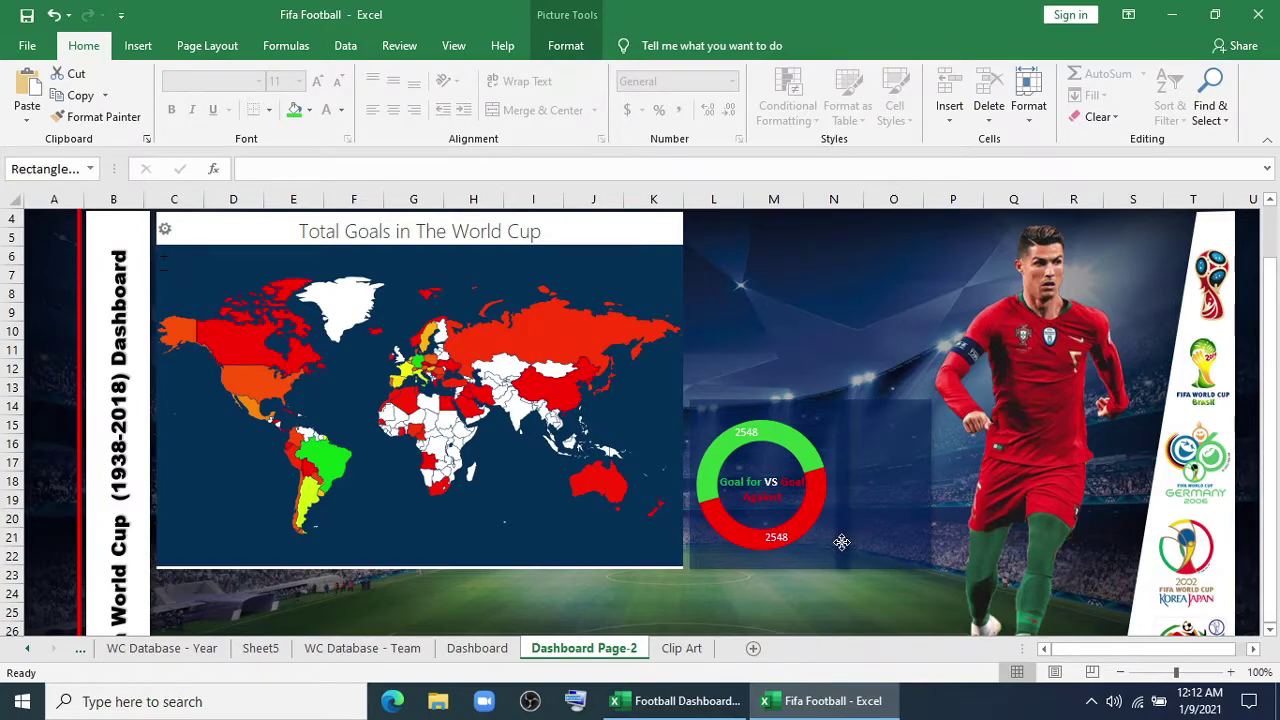
Step: Draw a rectangle 1.09" tall and 0.83" wide beside the divider, with a matching-width 0.54" tall rectangle directly above it
left_click(136, 45)
left_click(226, 100)
left_click(259, 175)
left_click(345, 243)
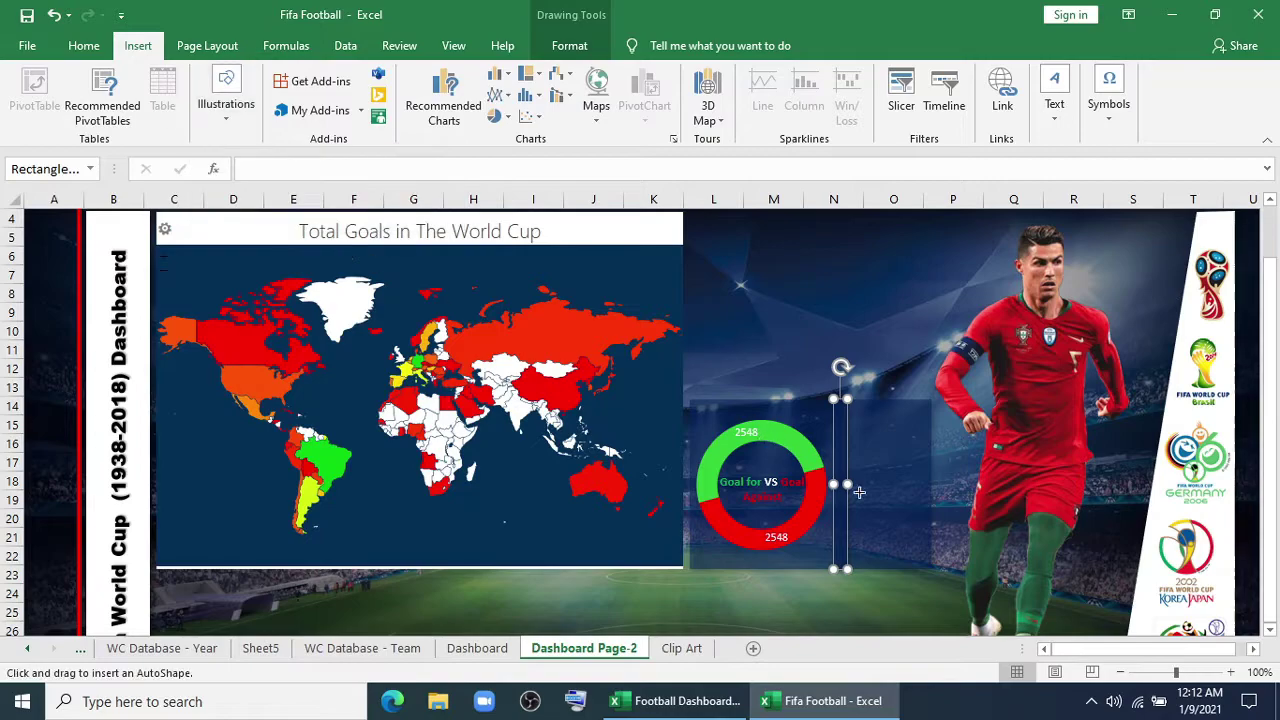
left_click_drag(862, 461, 925, 560)
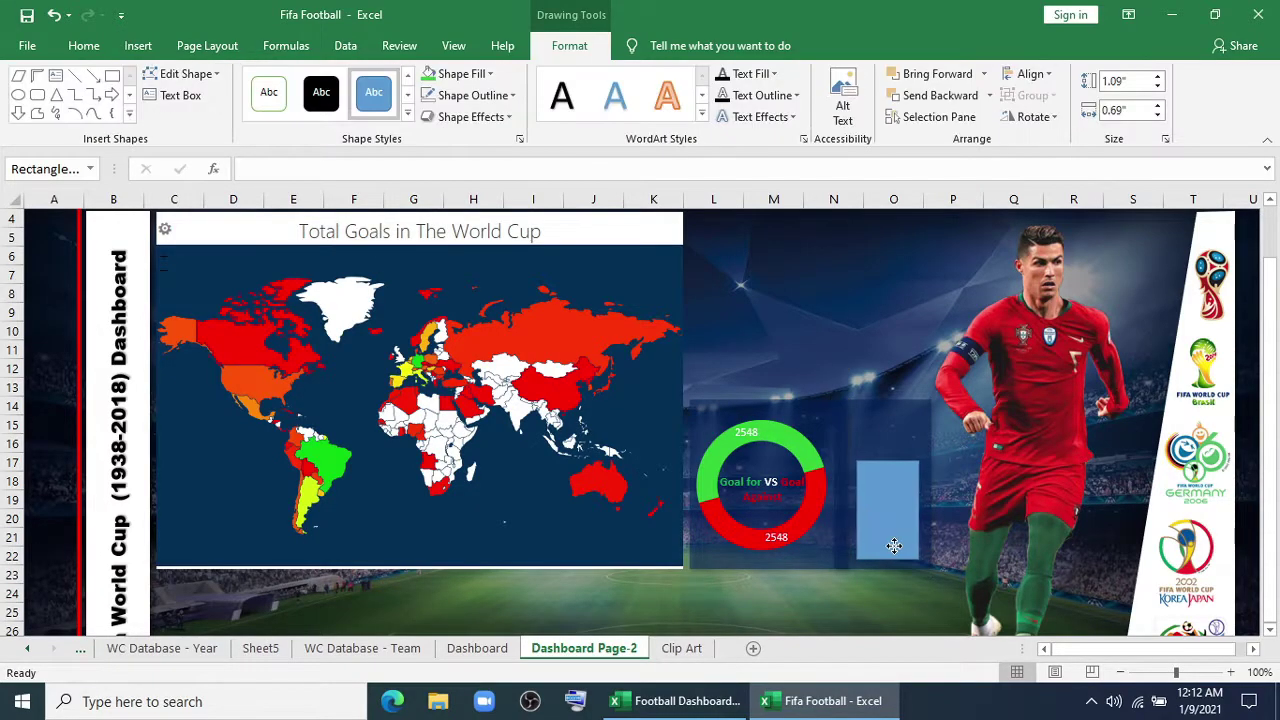
left_click_drag(860, 510, 888, 450)
Step: Fill the upper rectangle with standard dark blue and label it "Total Points" in bold, centred horizontally and vertically
left_click(465, 74)
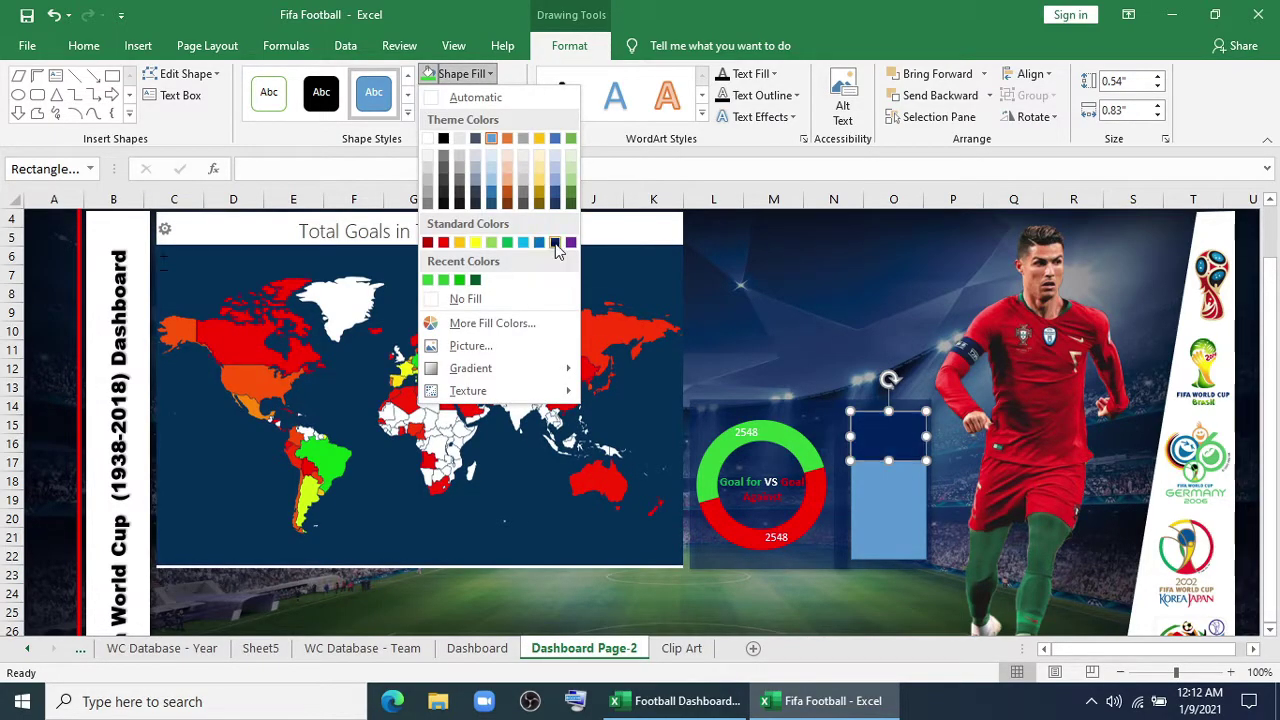
left_click(555, 243)
mouse_move(810, 446)
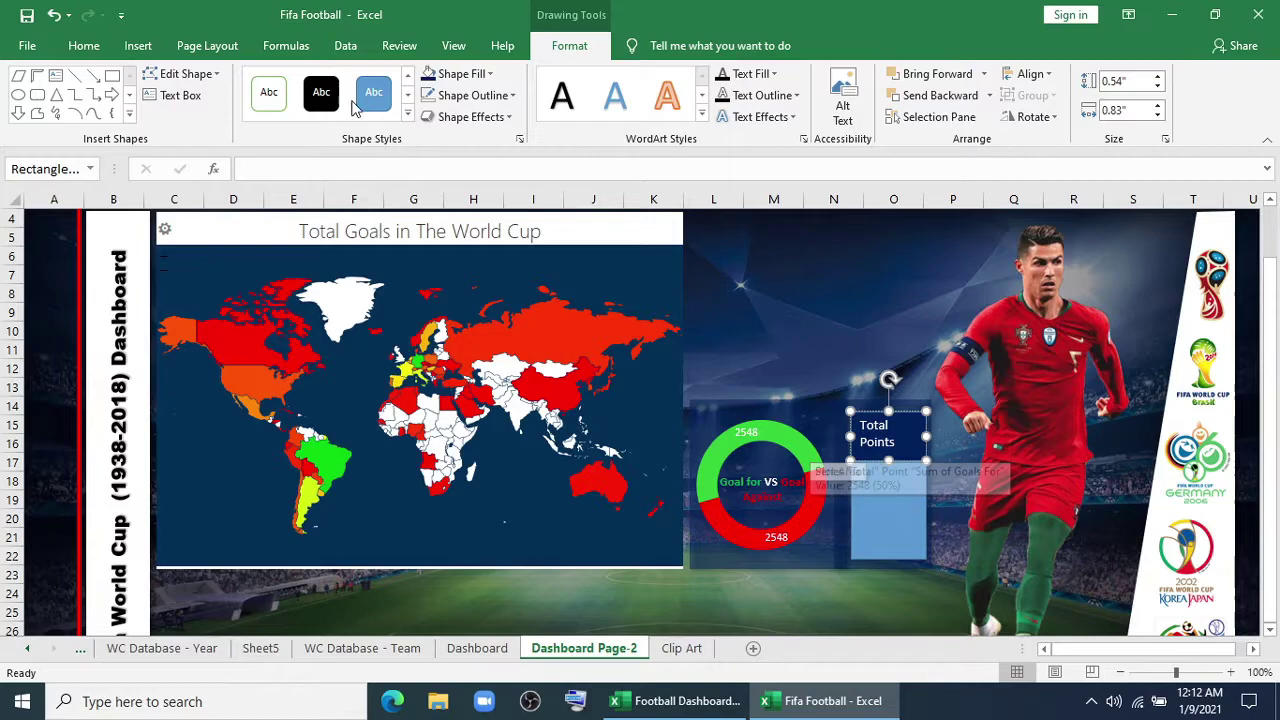
left_click(84, 45)
left_click(394, 110)
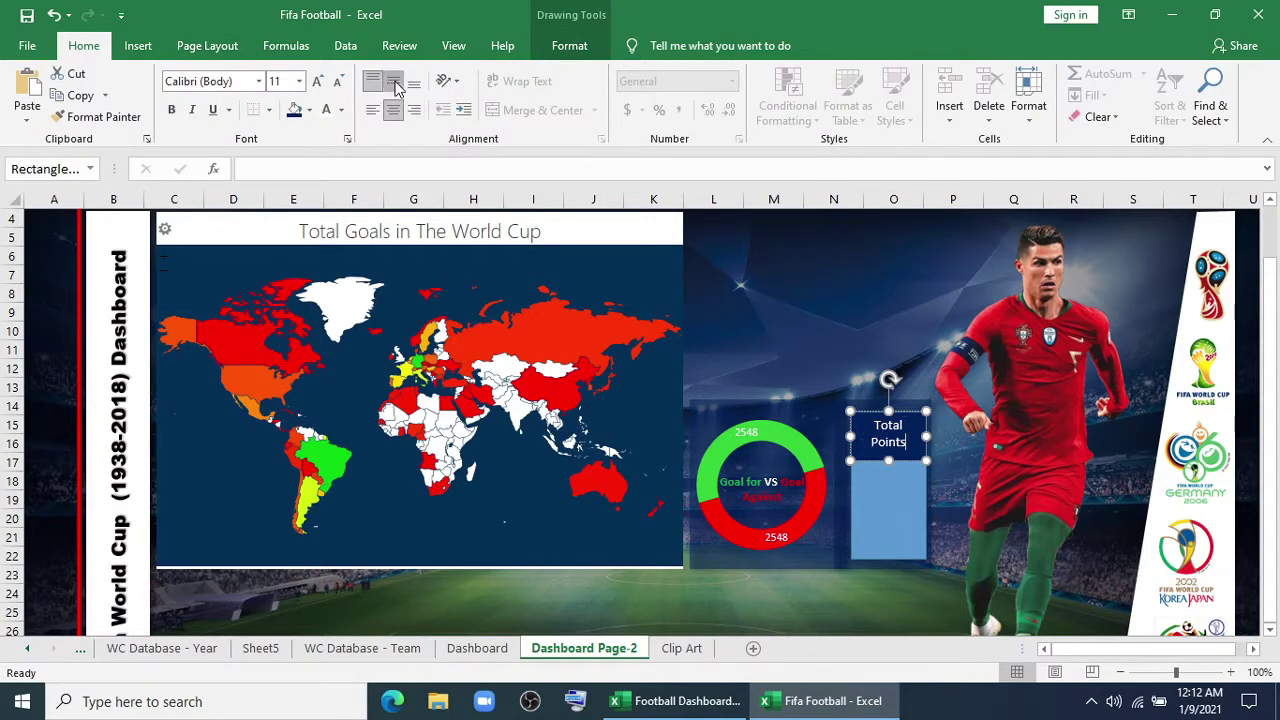
left_click(393, 80)
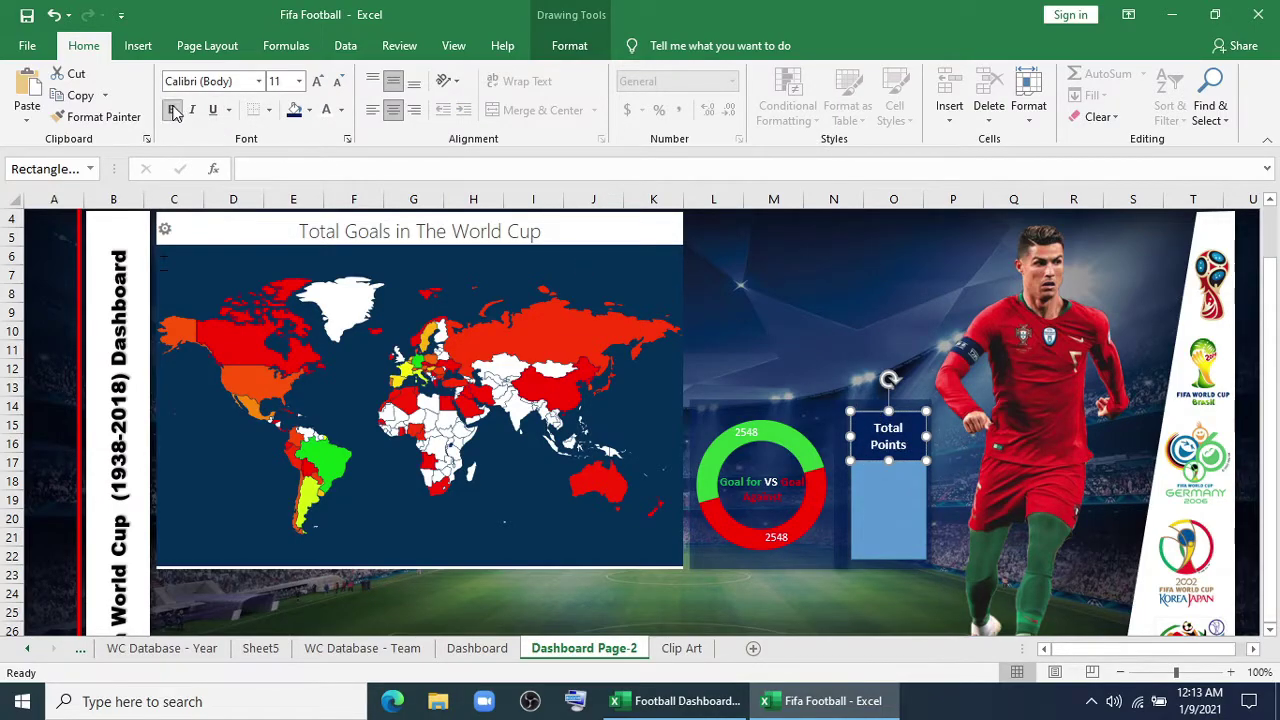
Step: Copy the thin divider's formatting onto the lower rectangle
left_click(839, 484)
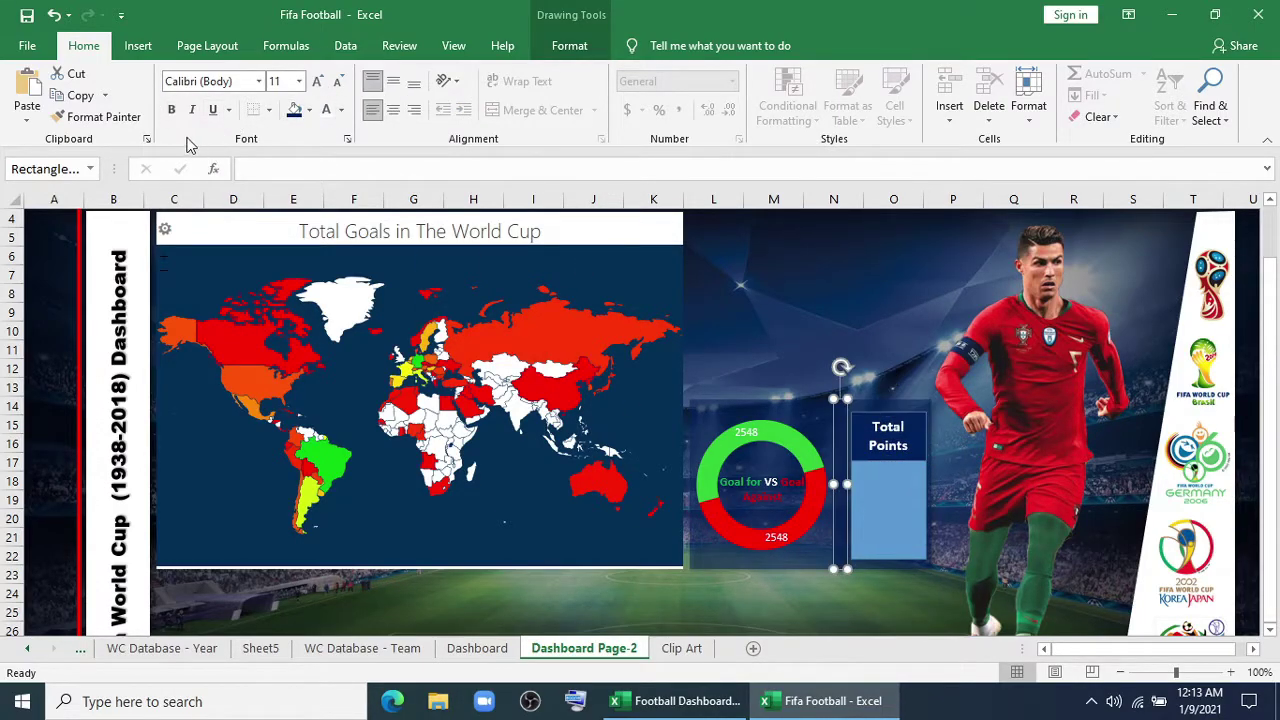
left_click(127, 119)
left_click(876, 535)
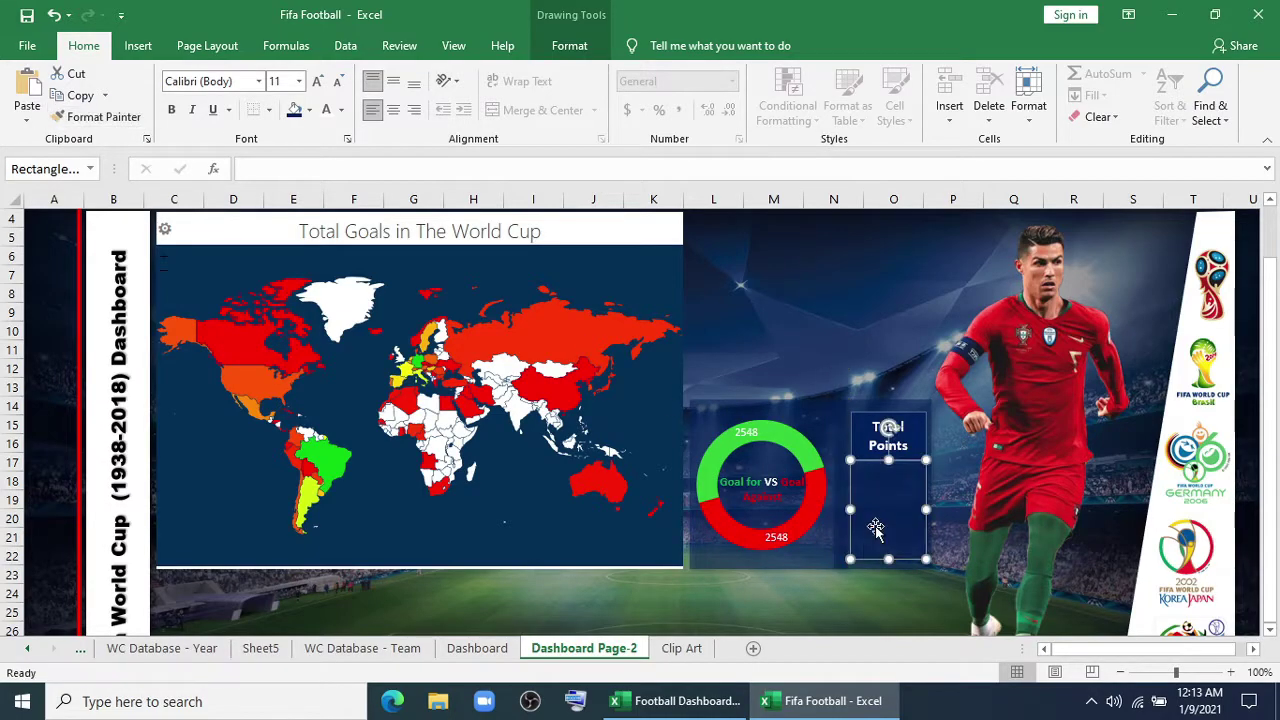
Step: Give the lower rectangle a white outline with a 1½ pt weight
left_click(566, 46)
left_click(472, 95)
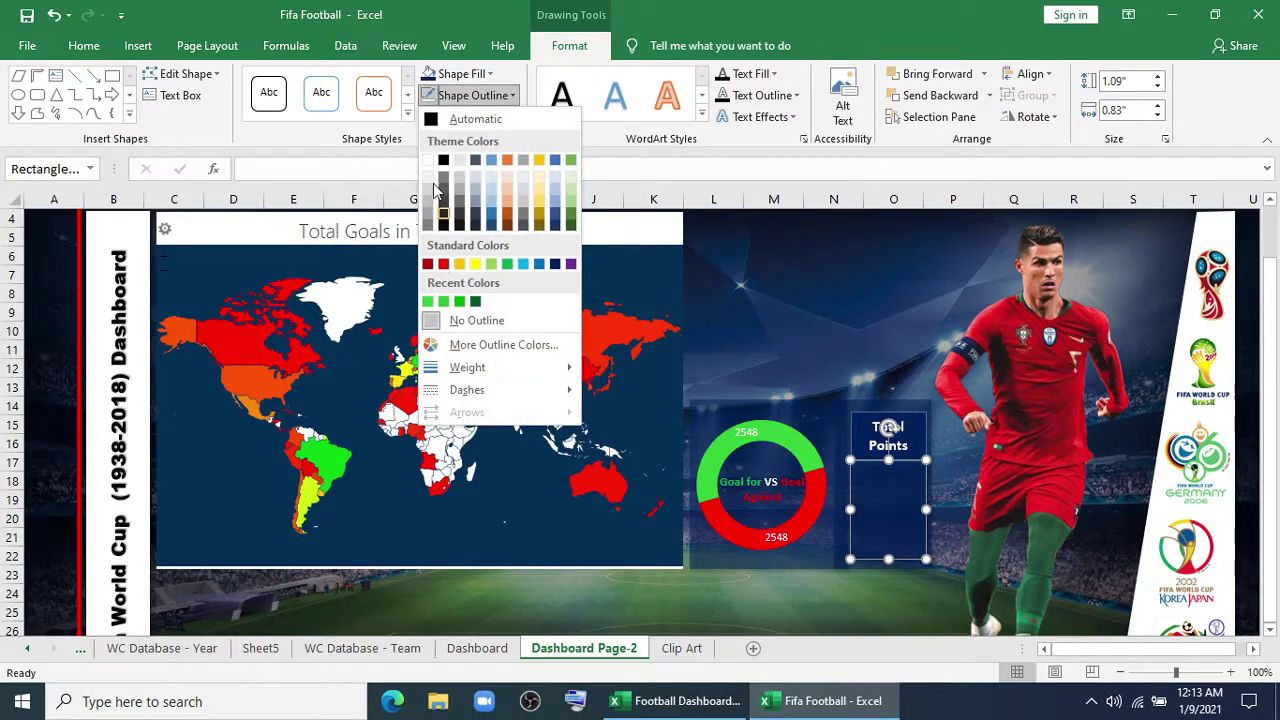
left_click(427, 160)
left_click(472, 95)
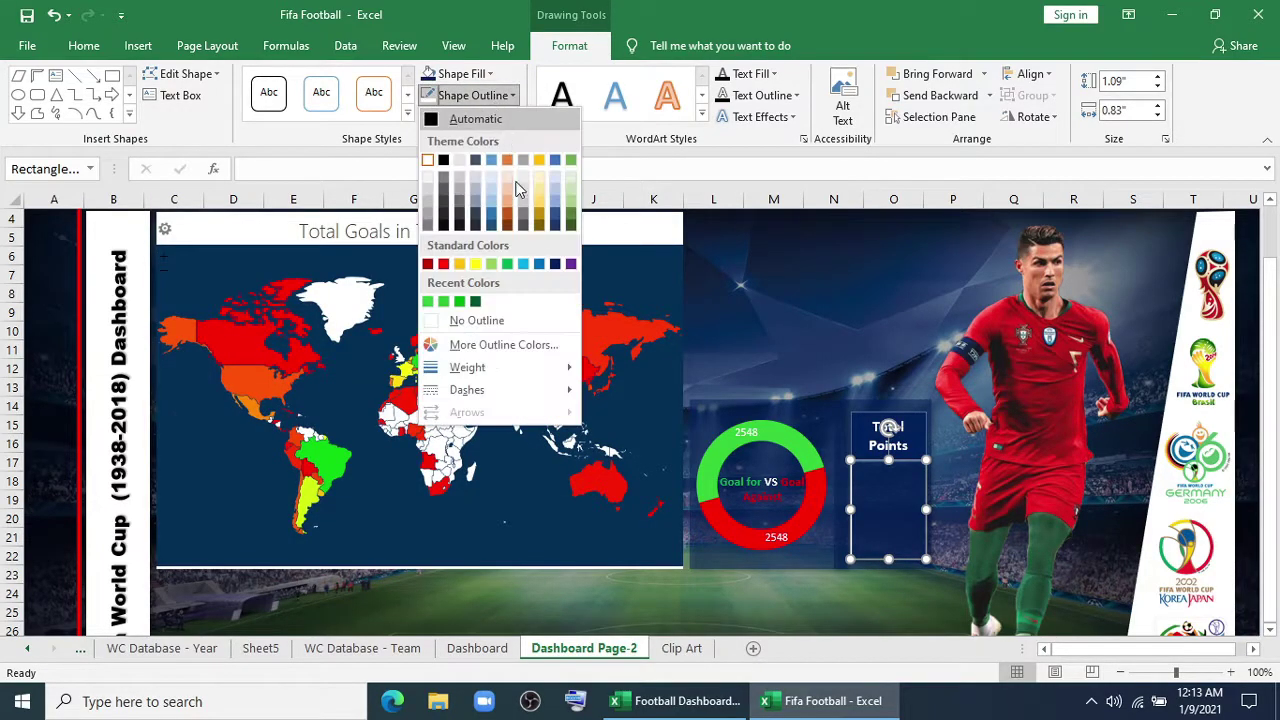
mouse_move(528, 367)
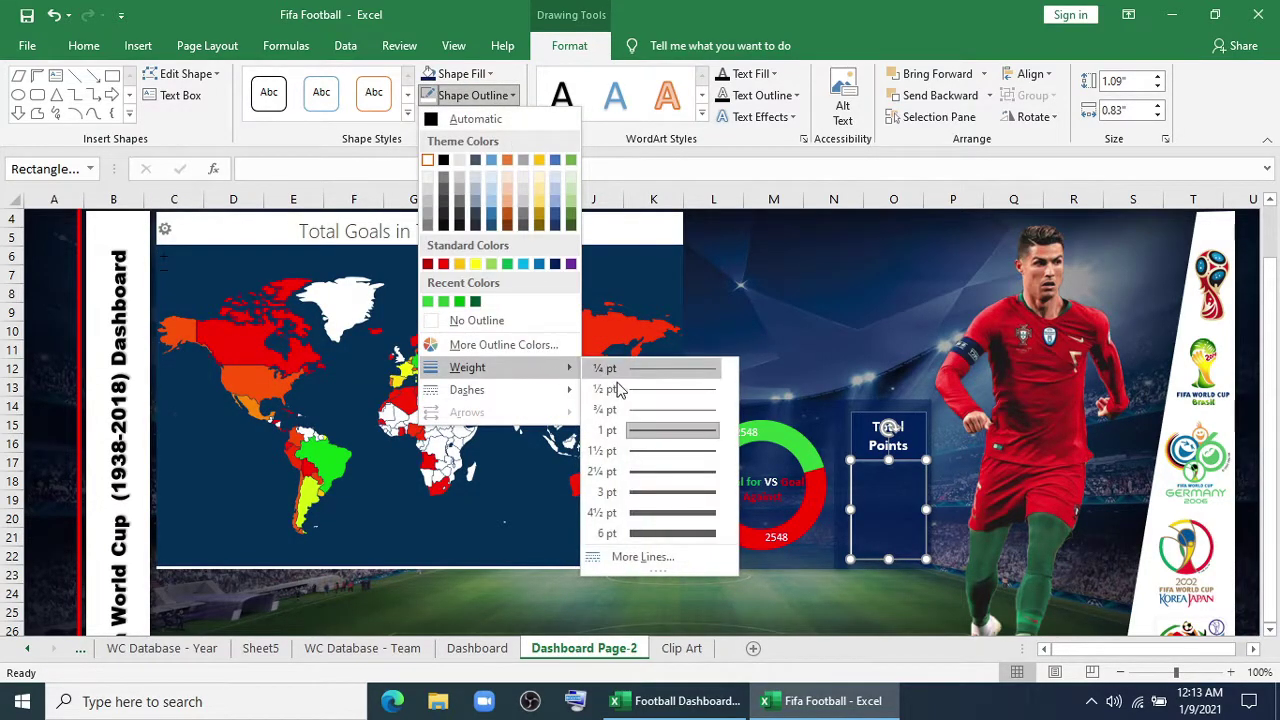
left_click(657, 454)
Step: Give the Total Points header rectangle a matching white 1½ pt outline
left_click(844, 434)
left_click(863, 417)
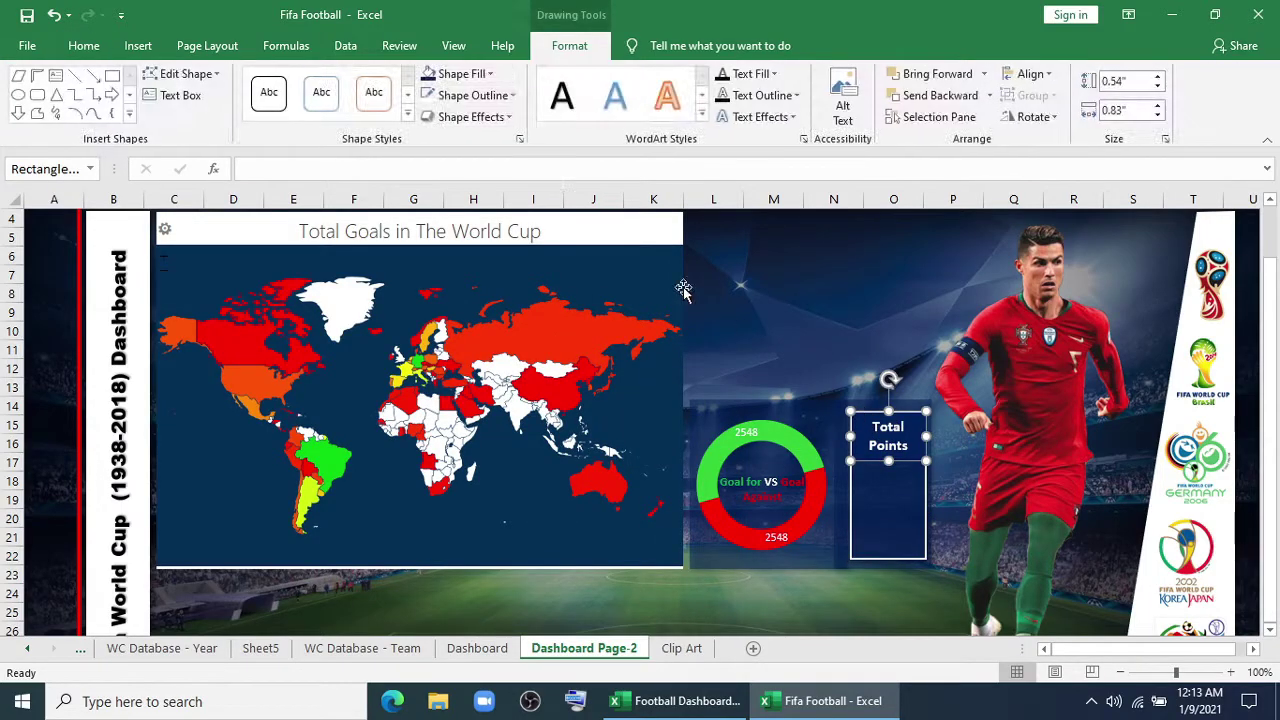
left_click(494, 100)
mouse_move(506, 367)
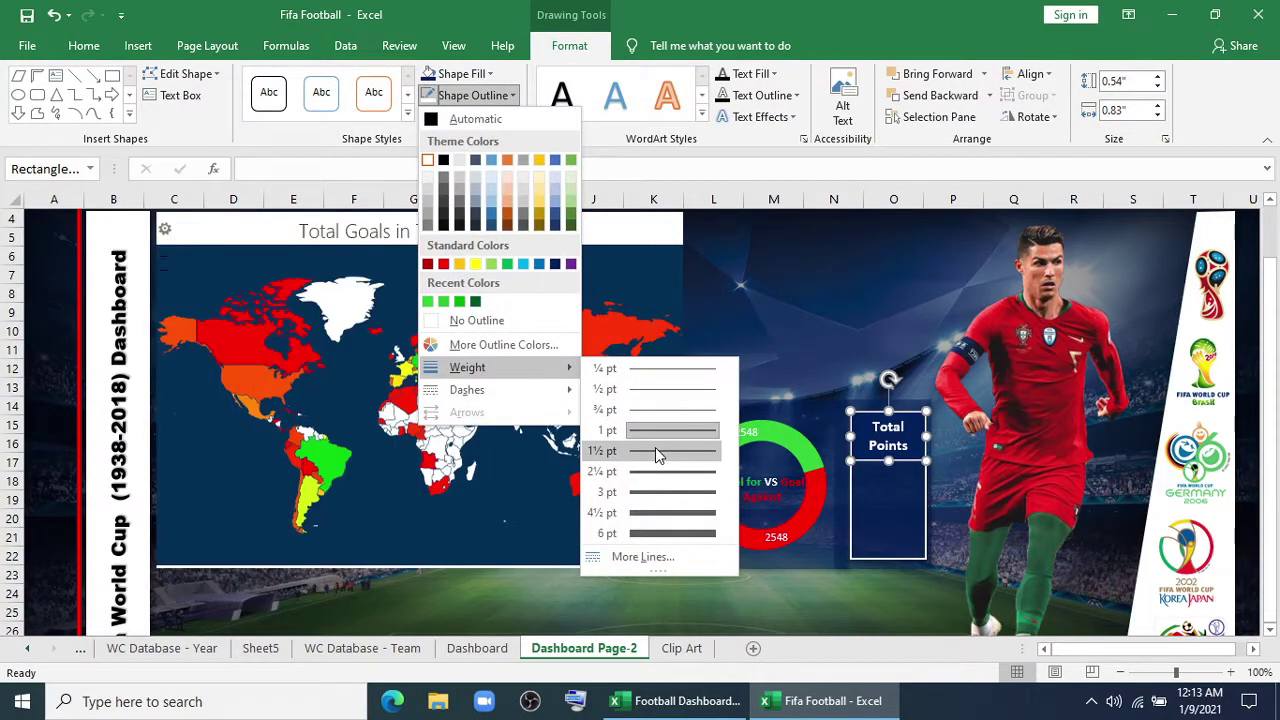
left_click(655, 451)
left_click(829, 350)
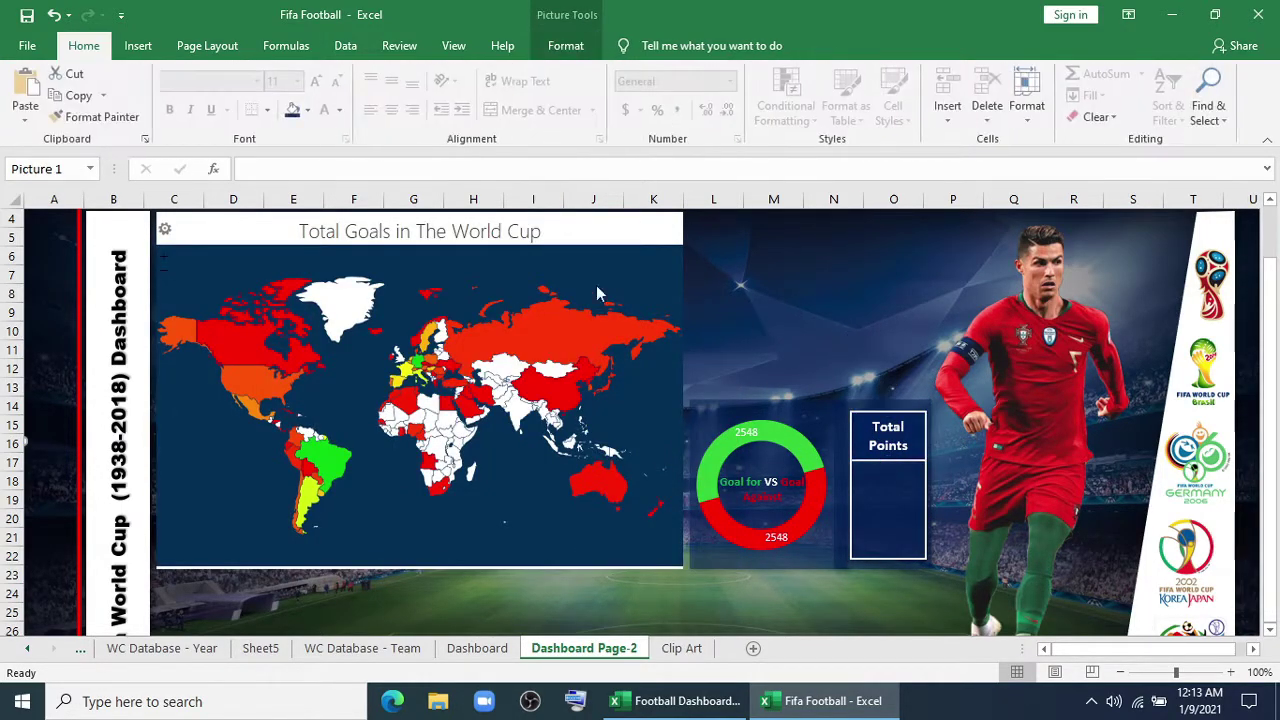
Step: Copy the goals PivotTable in A3:B5 of Sheet5 and paste it at A27 on the same sheet
left_click(889, 508)
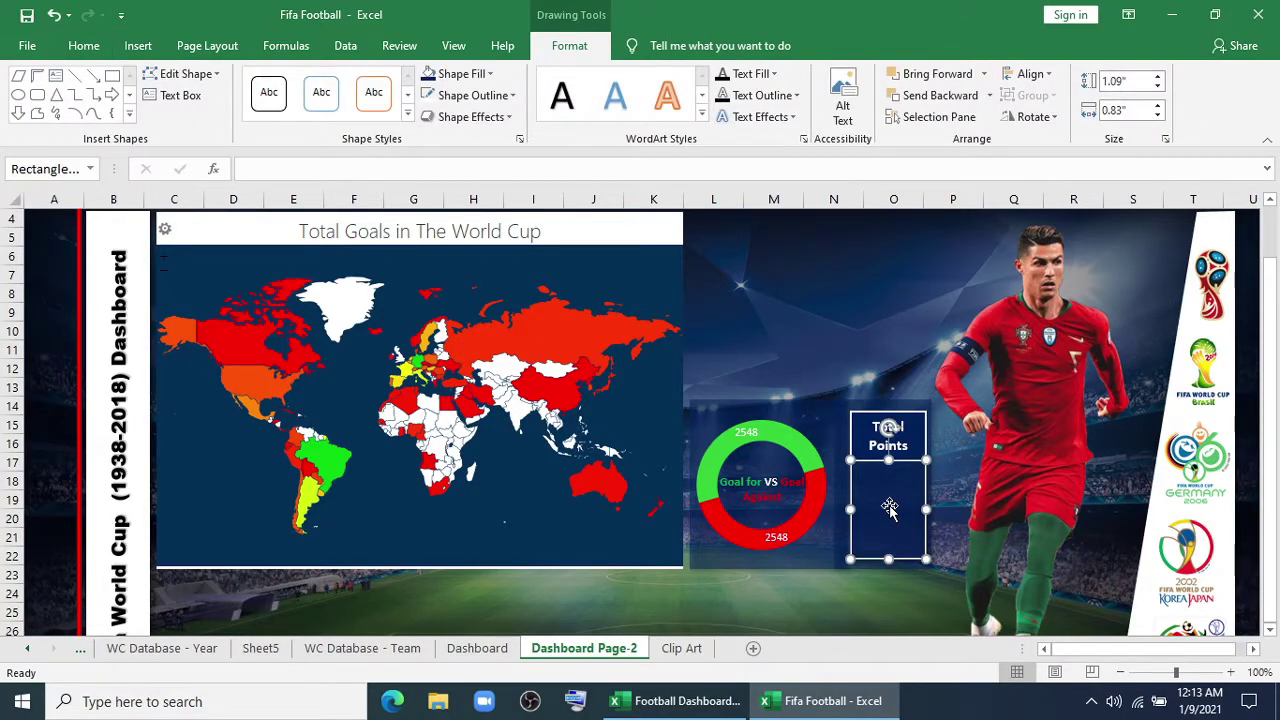
left_click(260, 648)
left_click_drag(51, 257, 60, 293)
left_click_drag(146, 292, 160, 292)
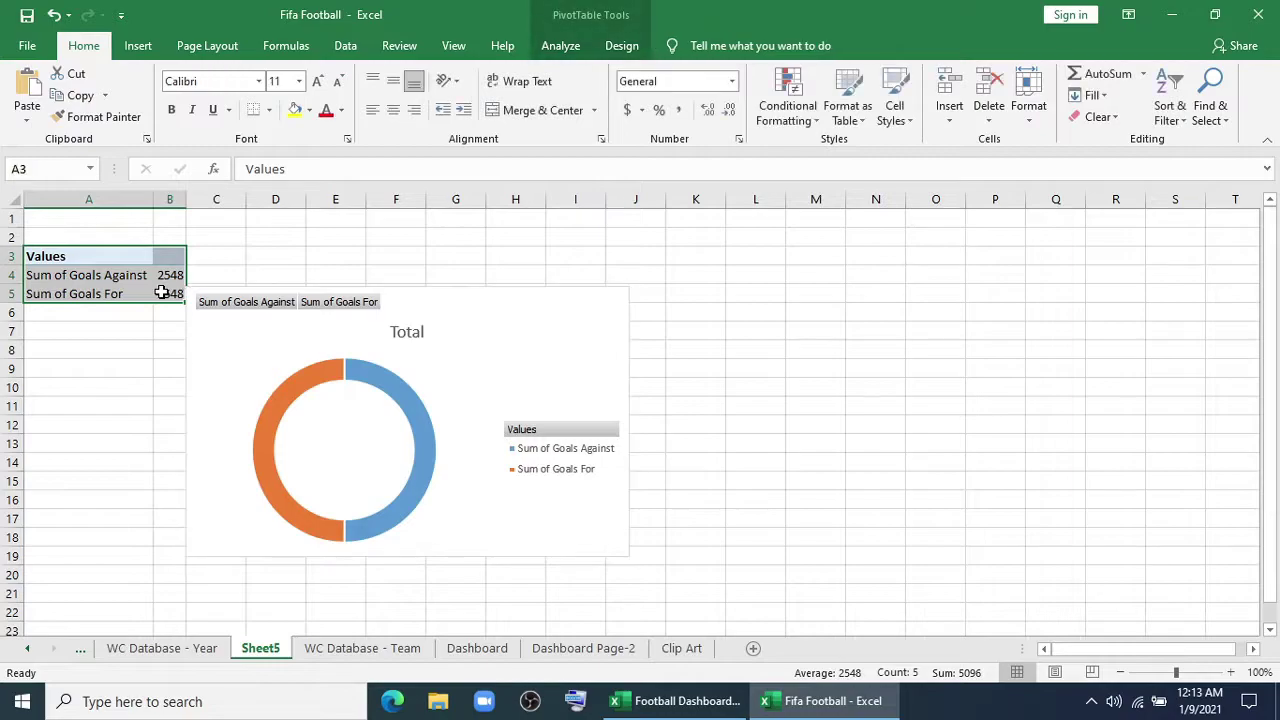
key("ctrl+c")
scroll(100, 474, "down", 4)
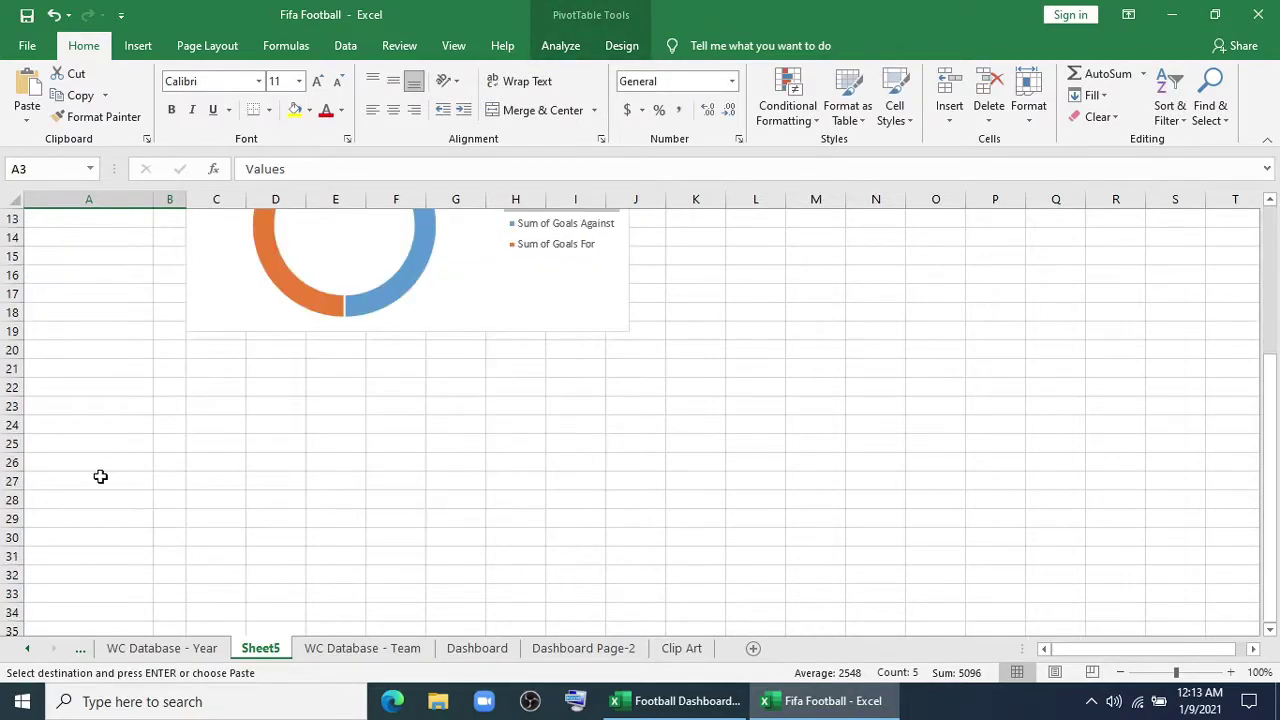
left_click(74, 483)
key("ctrl+v")
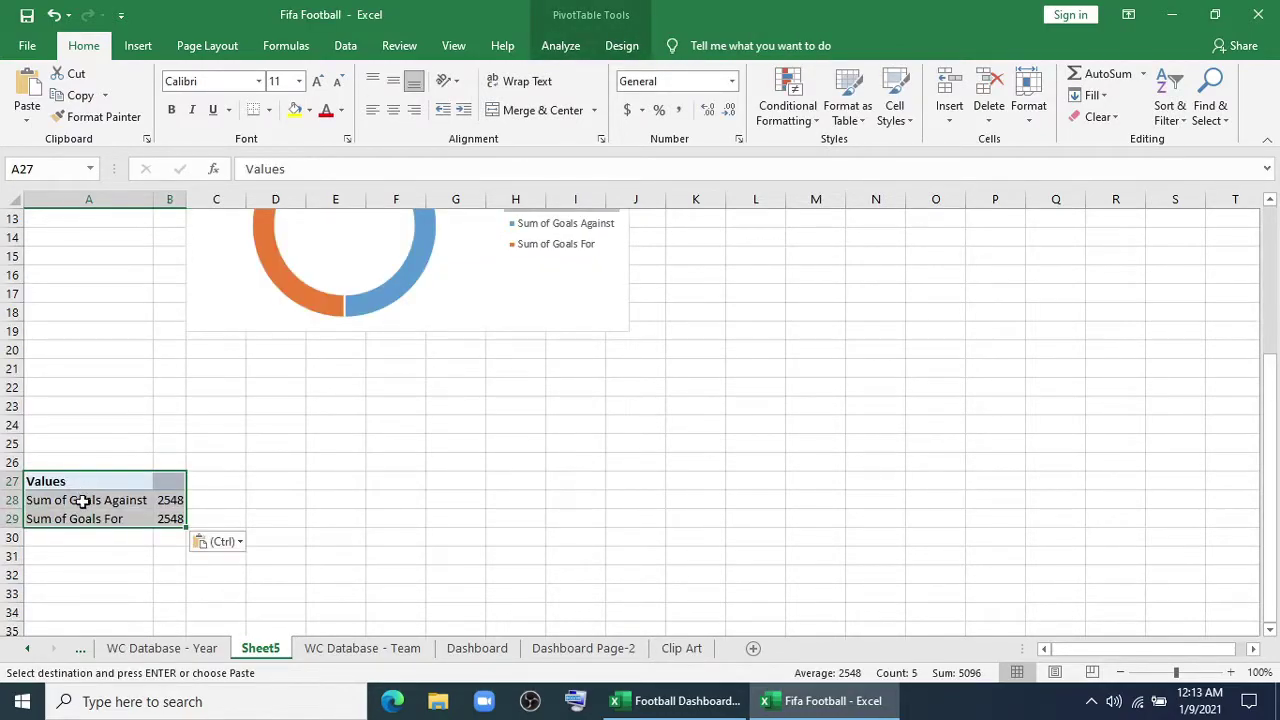
Step: Remove both goals fields from the copied PivotTable and add Points as its summed value
left_click(83, 503)
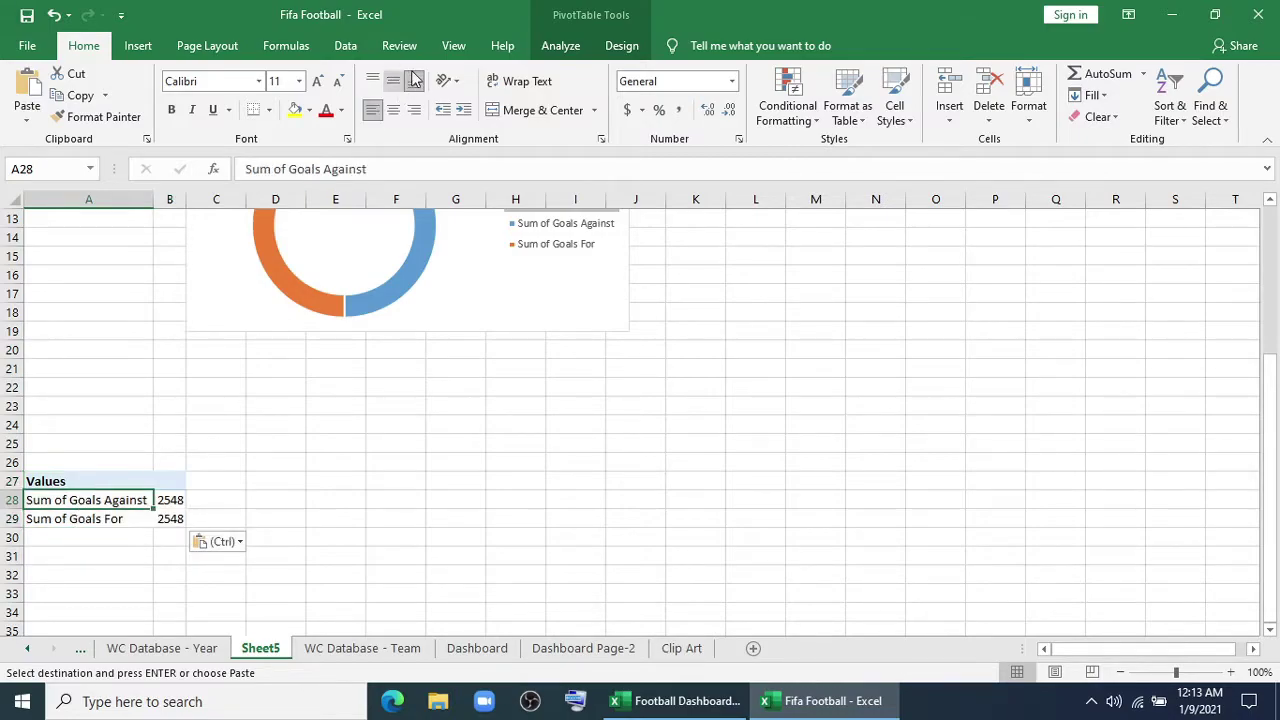
left_click(566, 45)
left_click(1158, 74)
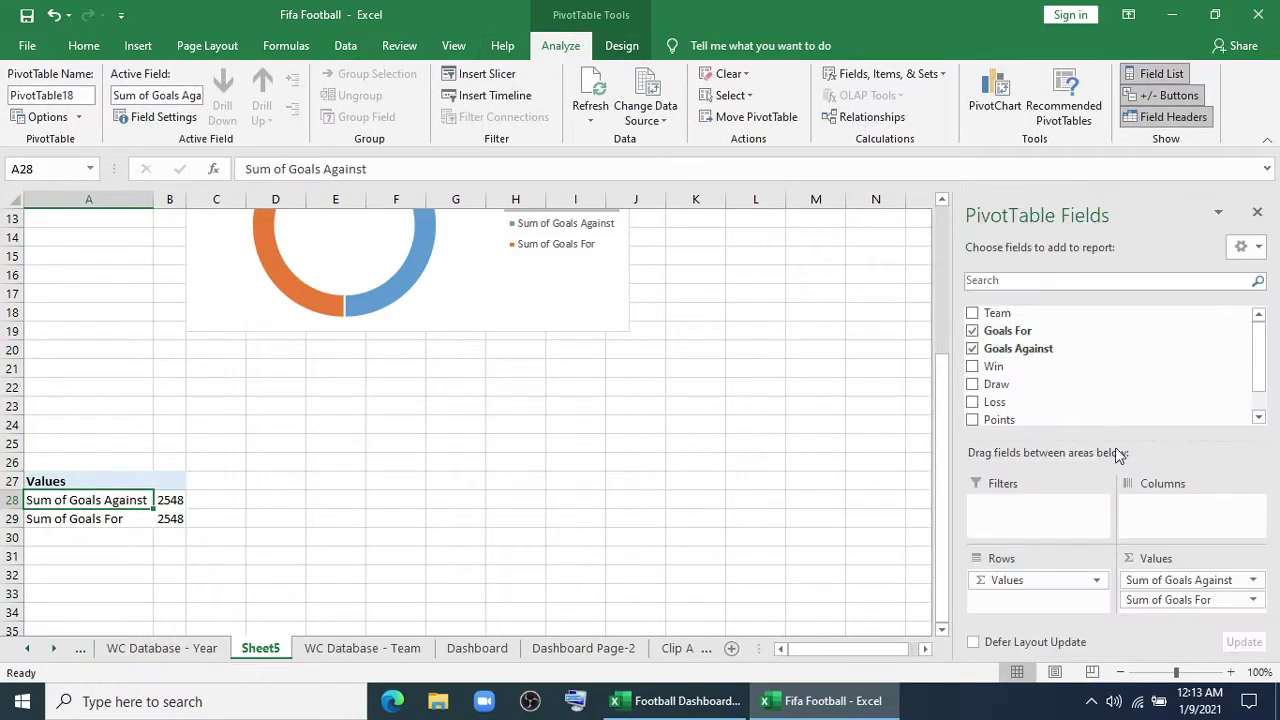
left_click_drag(1163, 580, 893, 548)
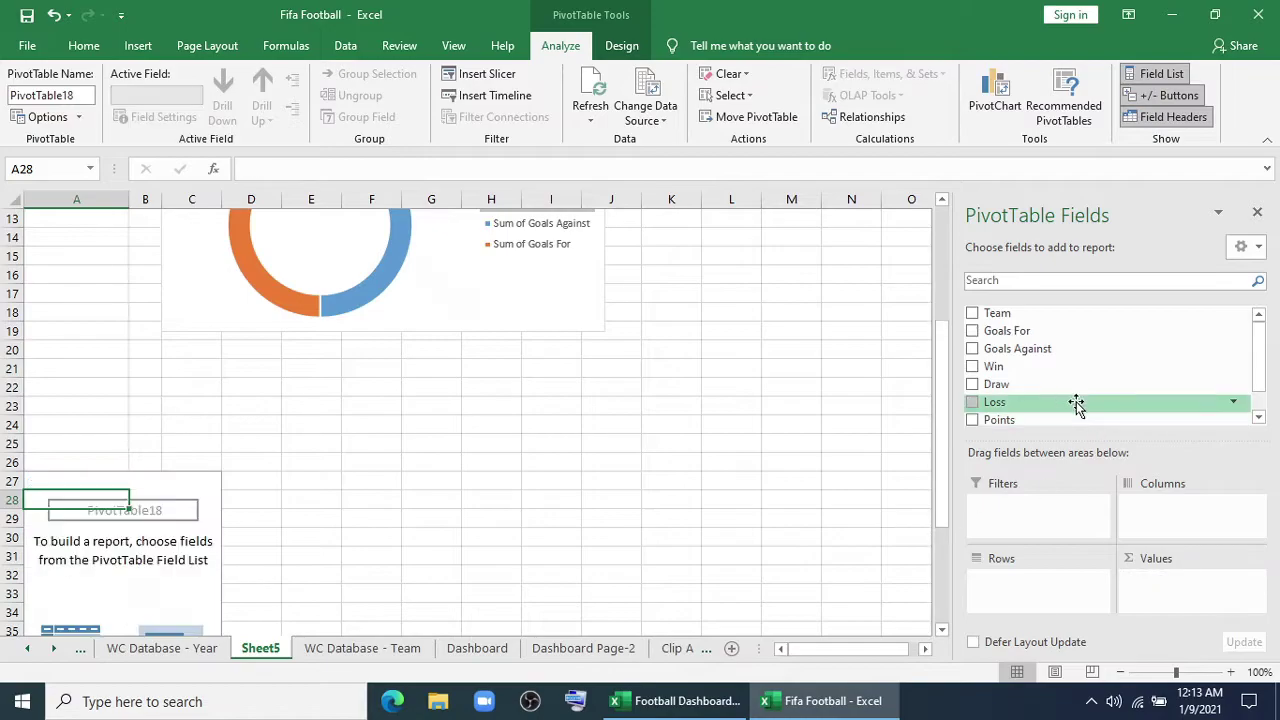
scroll(1052, 397, "down", 1)
left_click_drag(1049, 395, 1160, 585)
Step: Link C27 to A27 with the formula =A27 and fill it down to C28
left_click(173, 481)
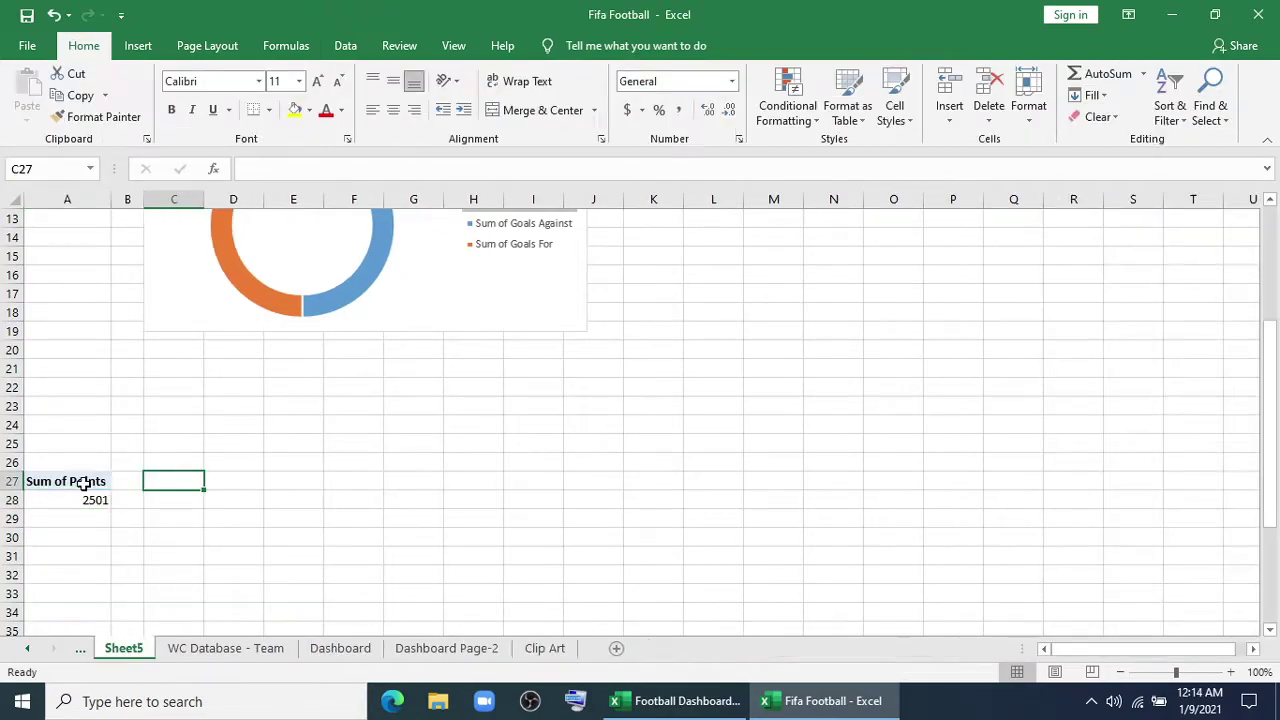
type("=")
left_click(60, 483)
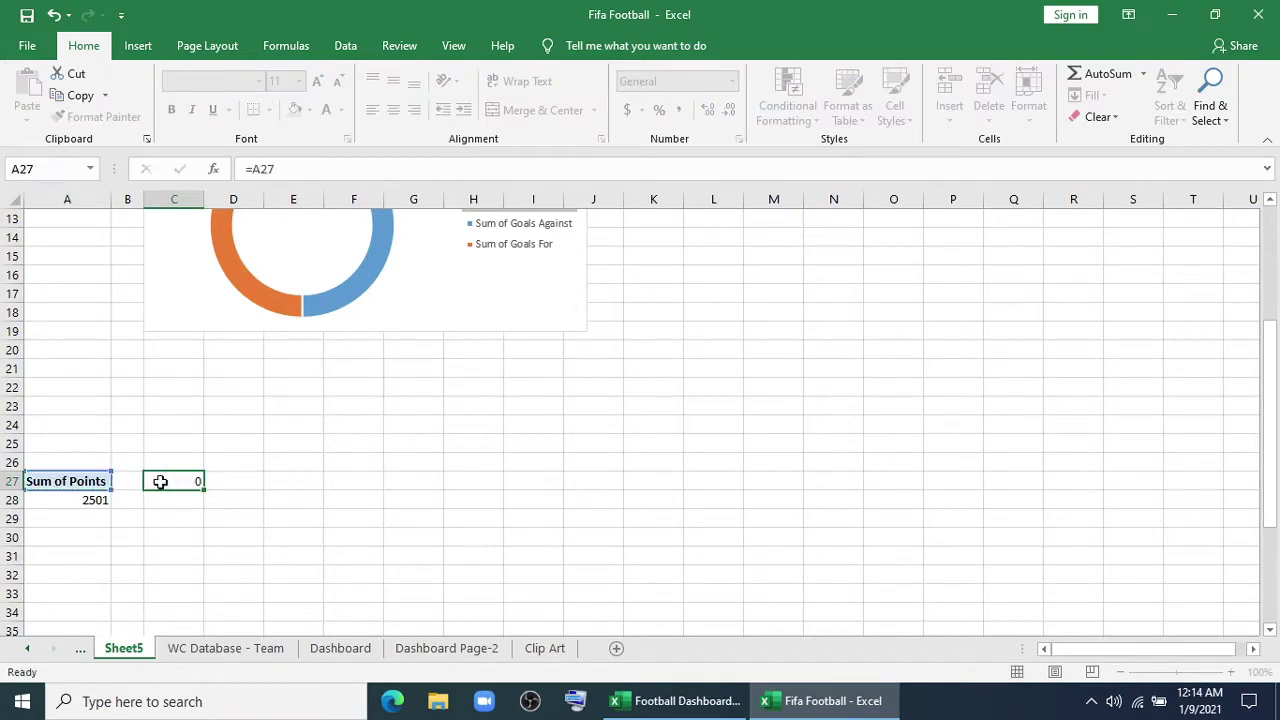
key("ctrl+Return")
left_click_drag(203, 490, 203, 506)
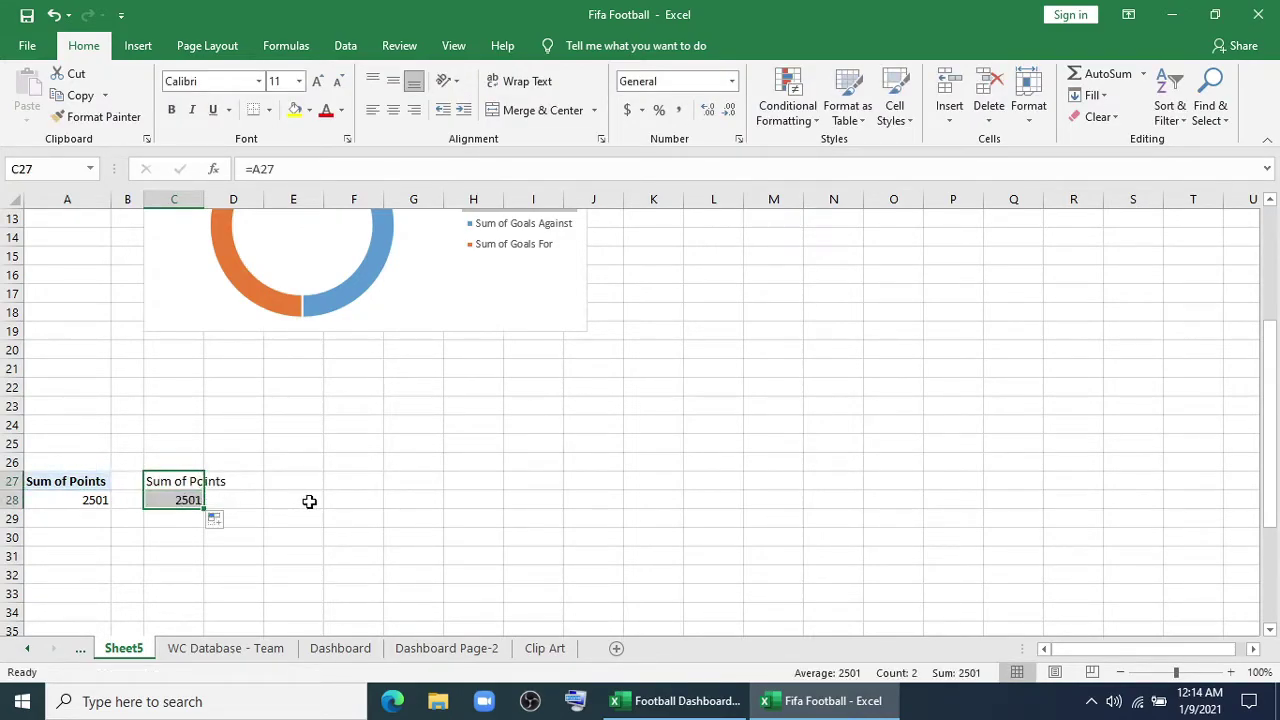
Step: Link Dashboard Page-2's lower rectangle to =Sheet5!C28 and format its number centred, bold, size 20 and gold
left_click(309, 501)
left_click(446, 648)
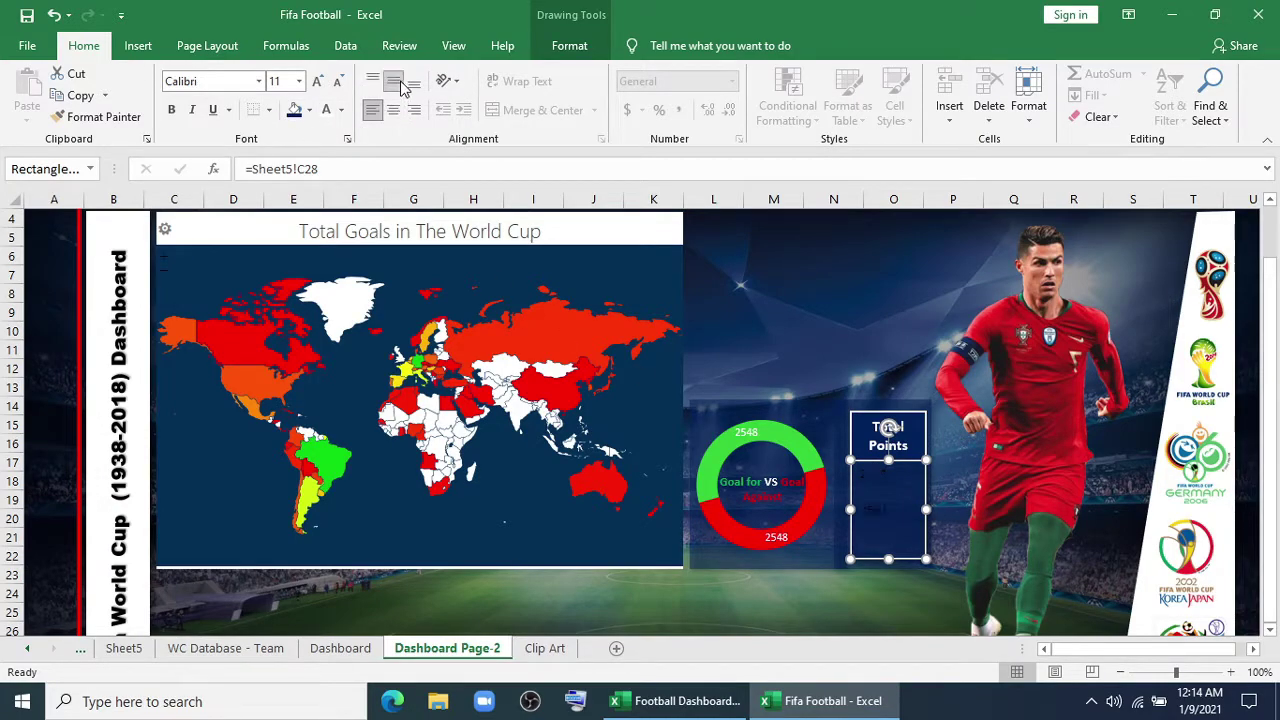
left_click(395, 112)
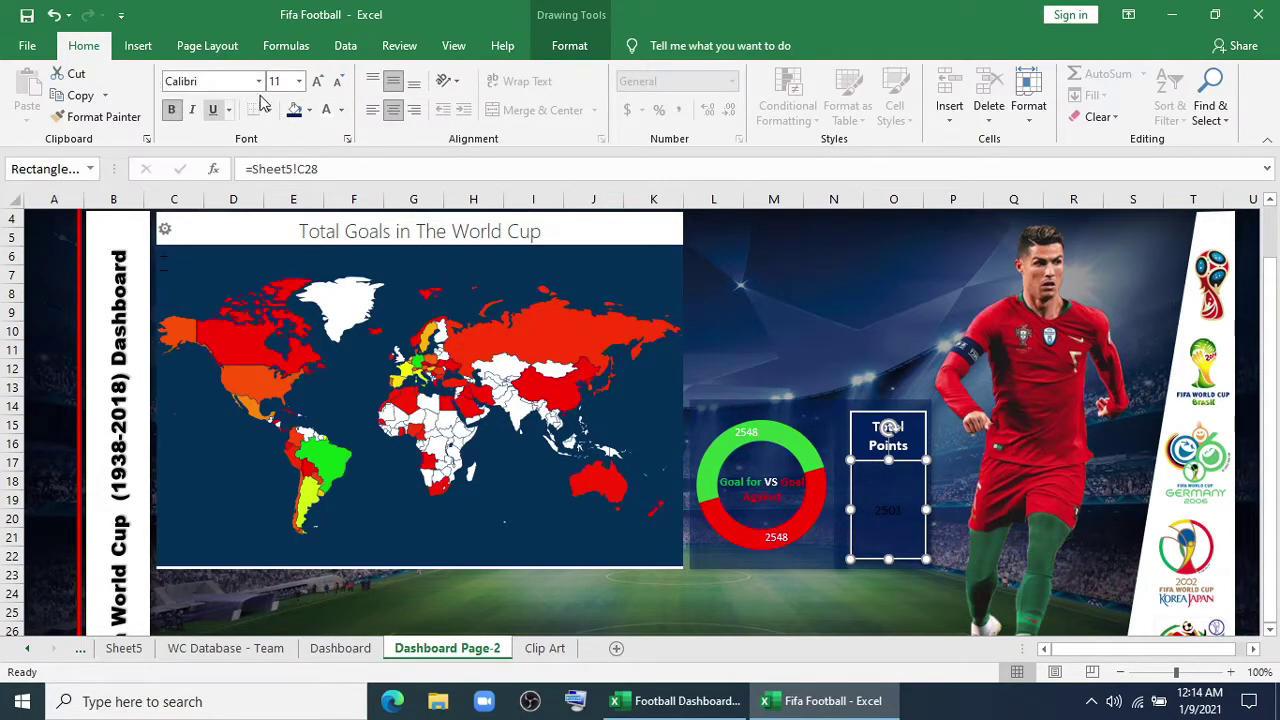
left_click(327, 112)
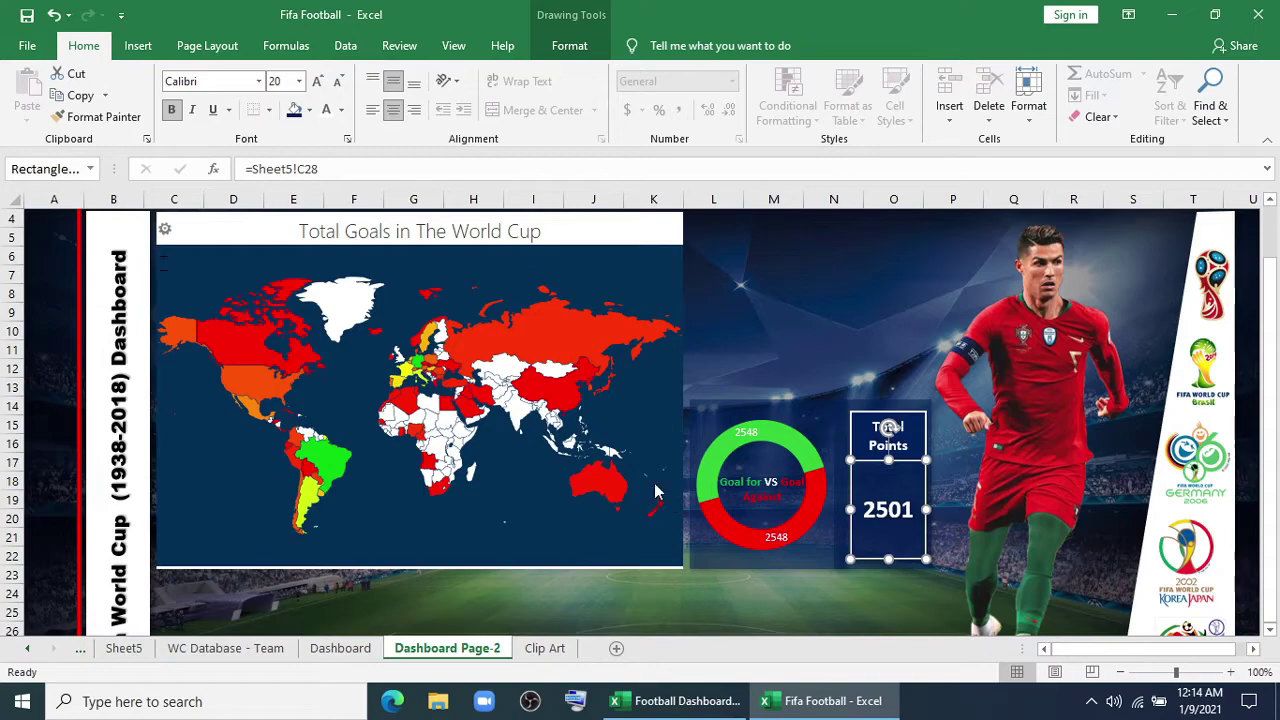
left_click(342, 110)
left_click(371, 270)
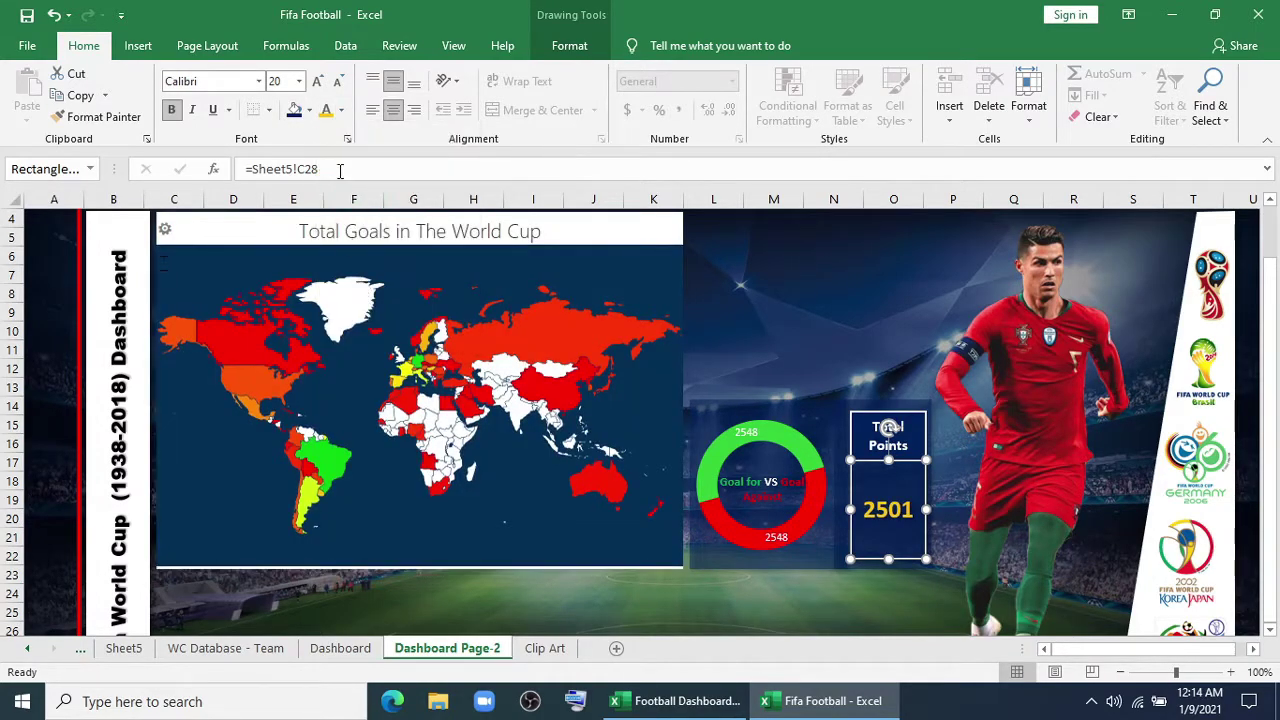
Step: Apply a shadow text effect to the linked number in the lower rectangle
left_click(572, 46)
left_click(760, 117)
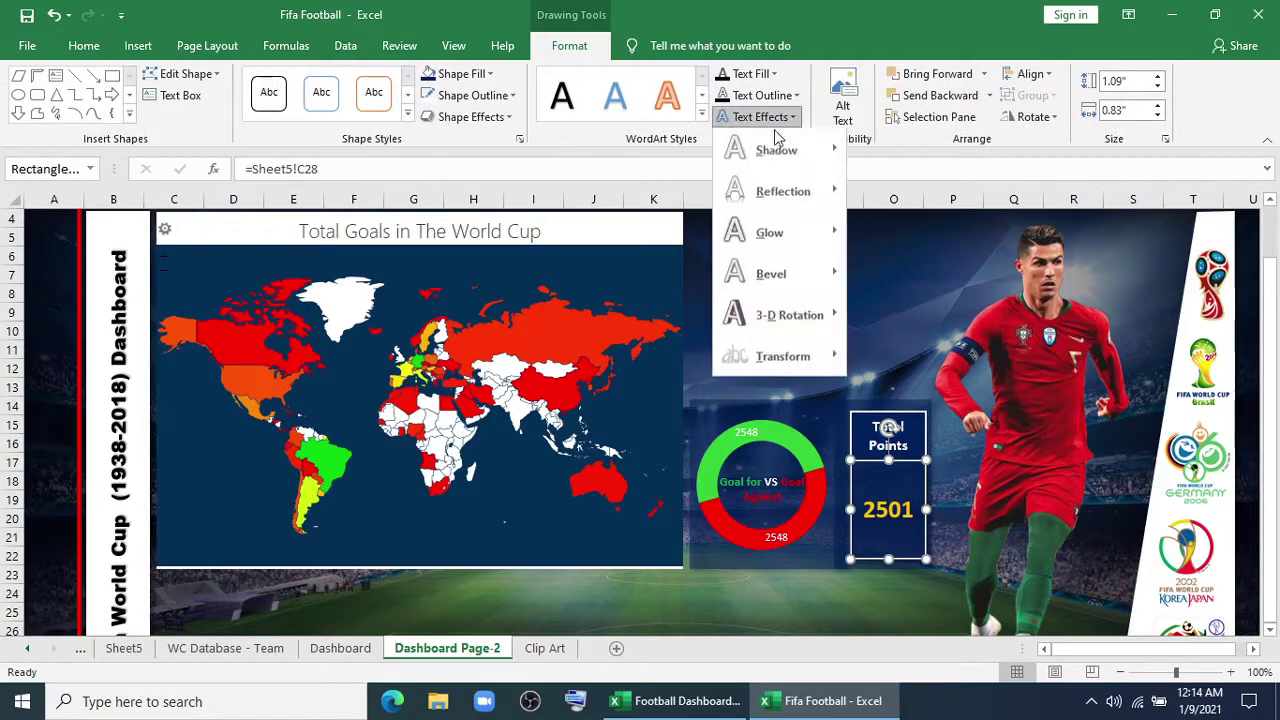
mouse_move(777, 152)
left_click(880, 248)
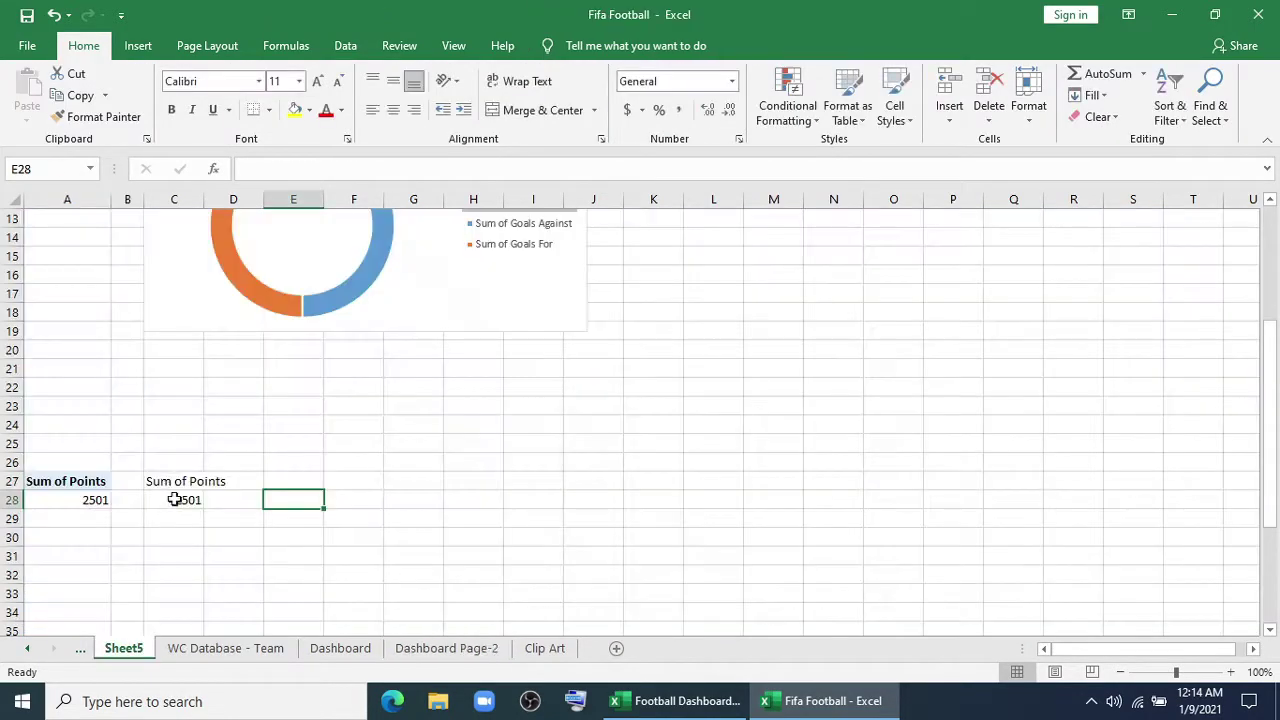
scroll(286, 499, "up", 3)
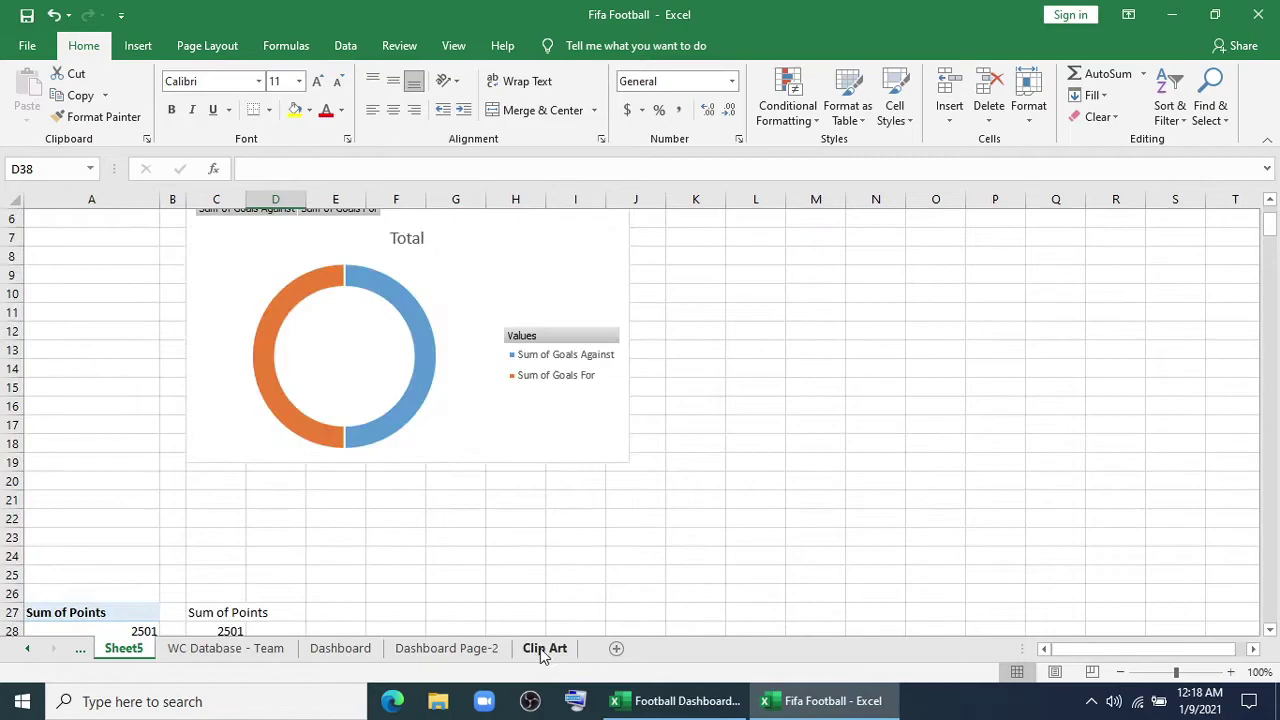
left_click(446, 648)
scroll(472, 586, "up", 3)
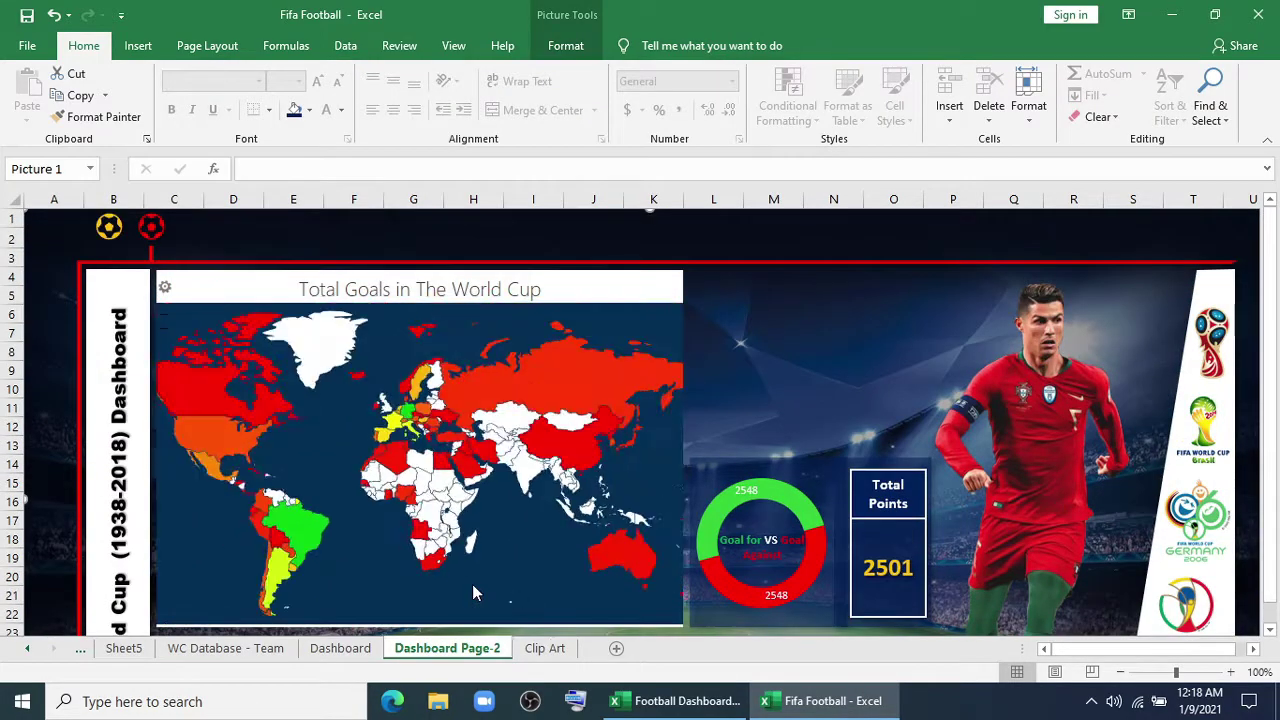
scroll(871, 371, "down", 2)
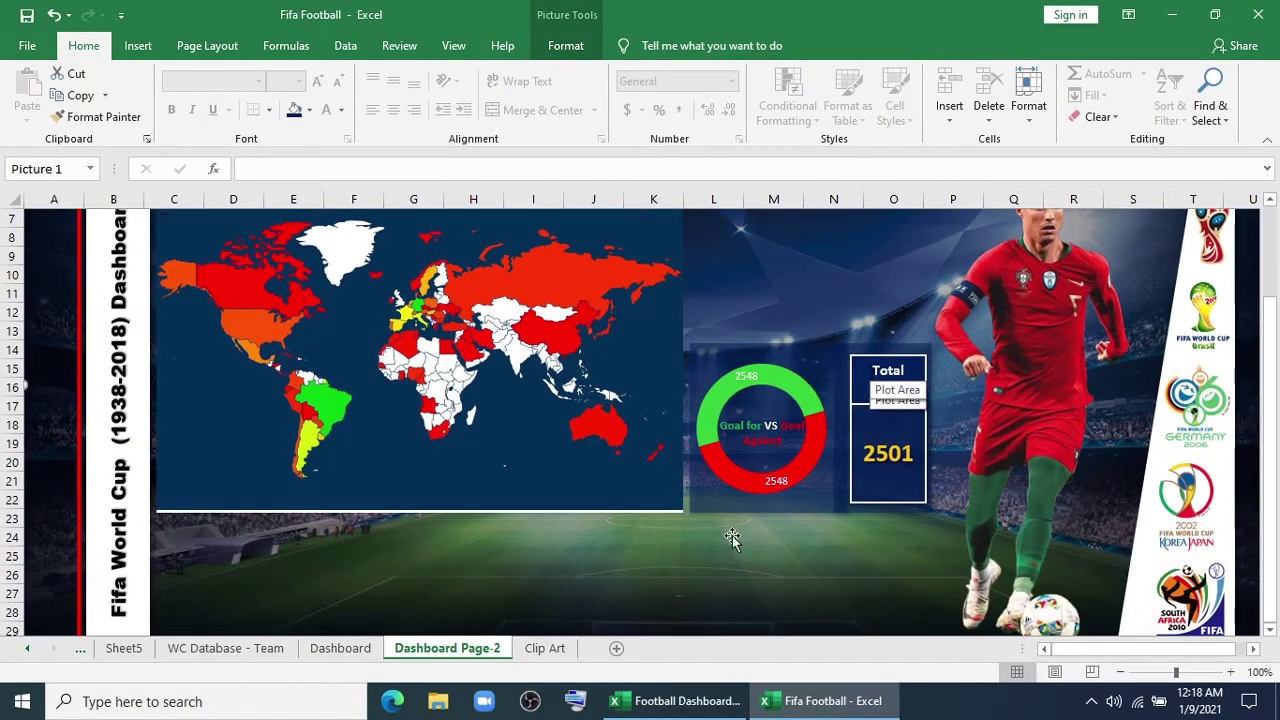
scroll(732, 538, "up", 1)
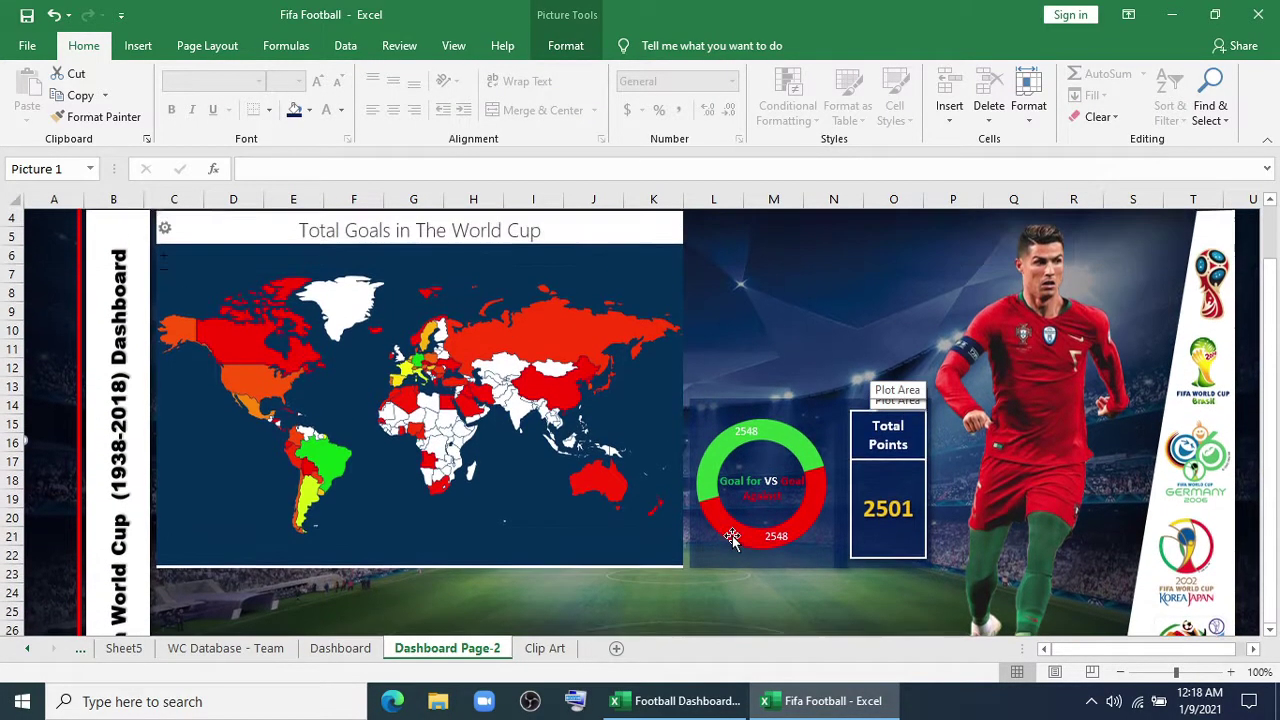
Step: Insert a Team slicer for the goals PivotTable on Sheet5
left_click(124, 648)
scroll(345, 345, "up", 2)
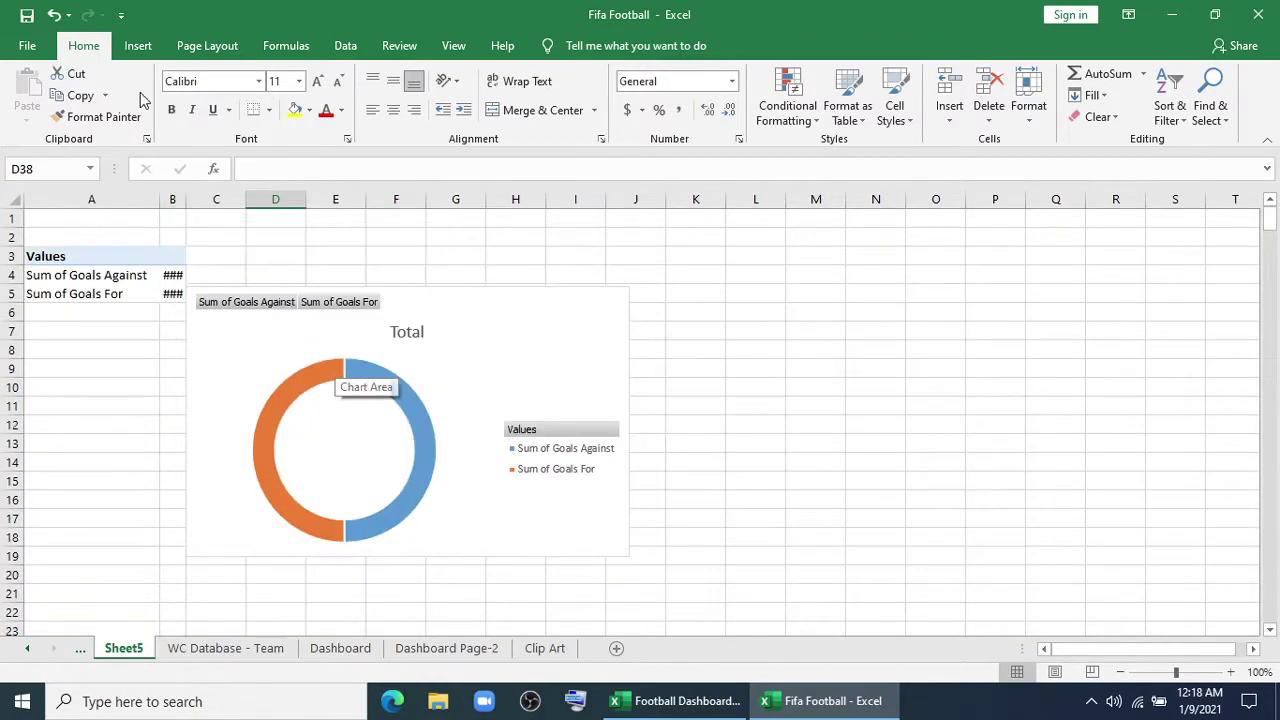
left_click(153, 47)
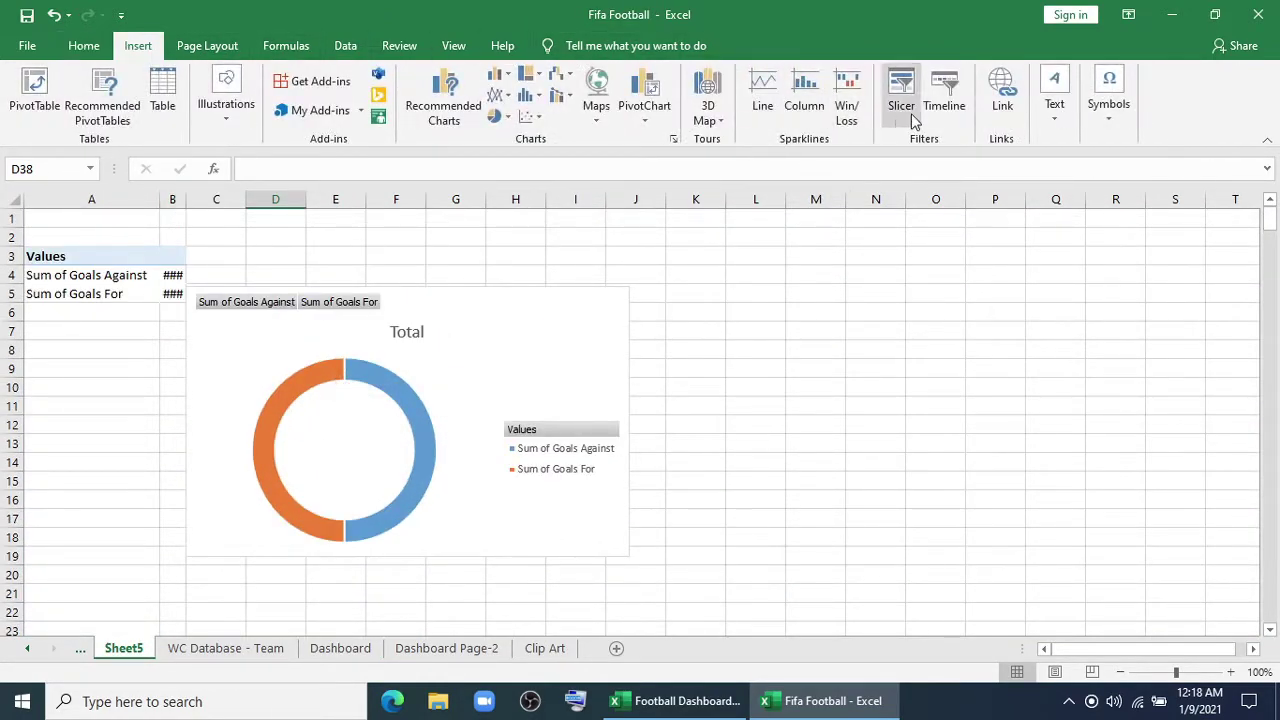
left_click(844, 121)
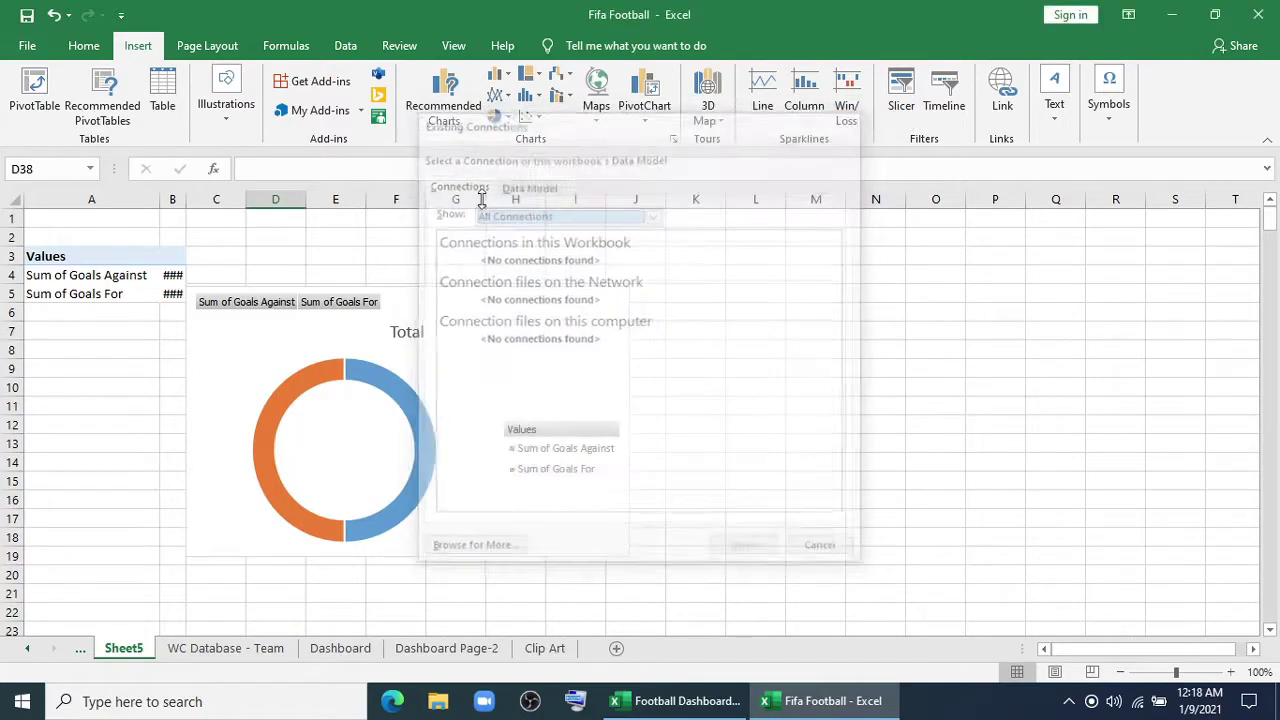
left_click_drag(140, 294, 149, 278)
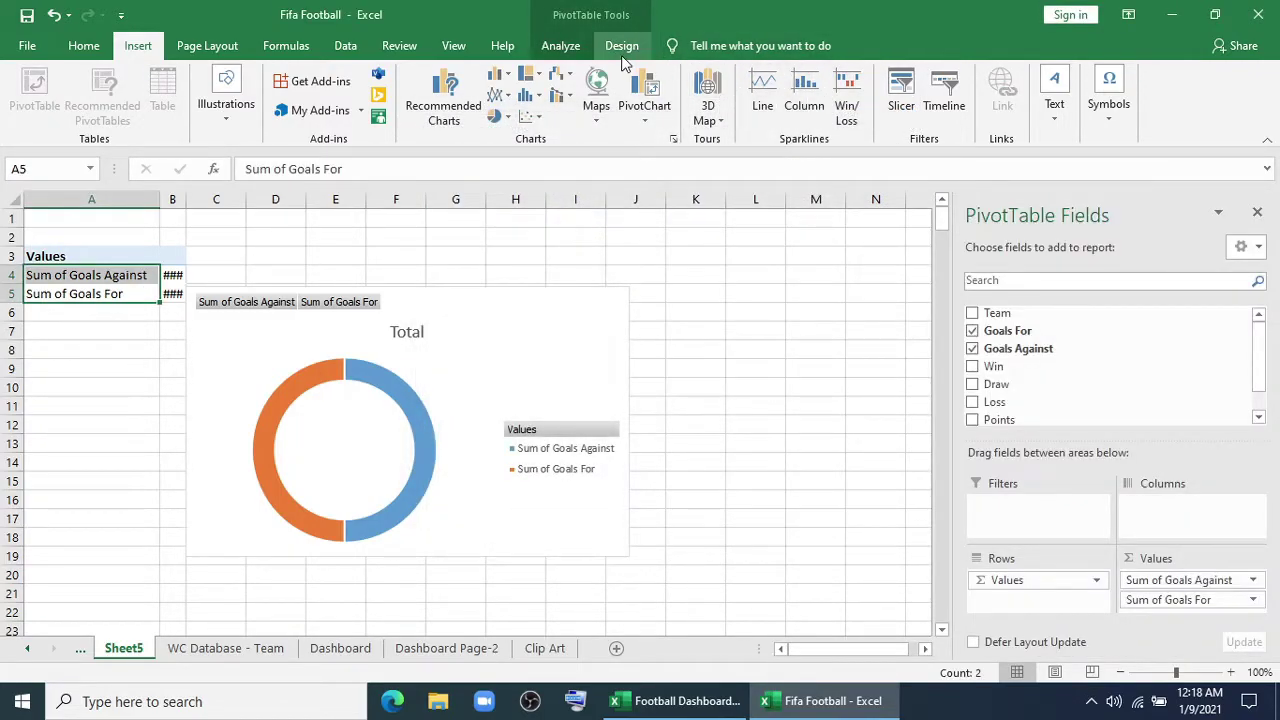
left_click(901, 90)
left_click(469, 314)
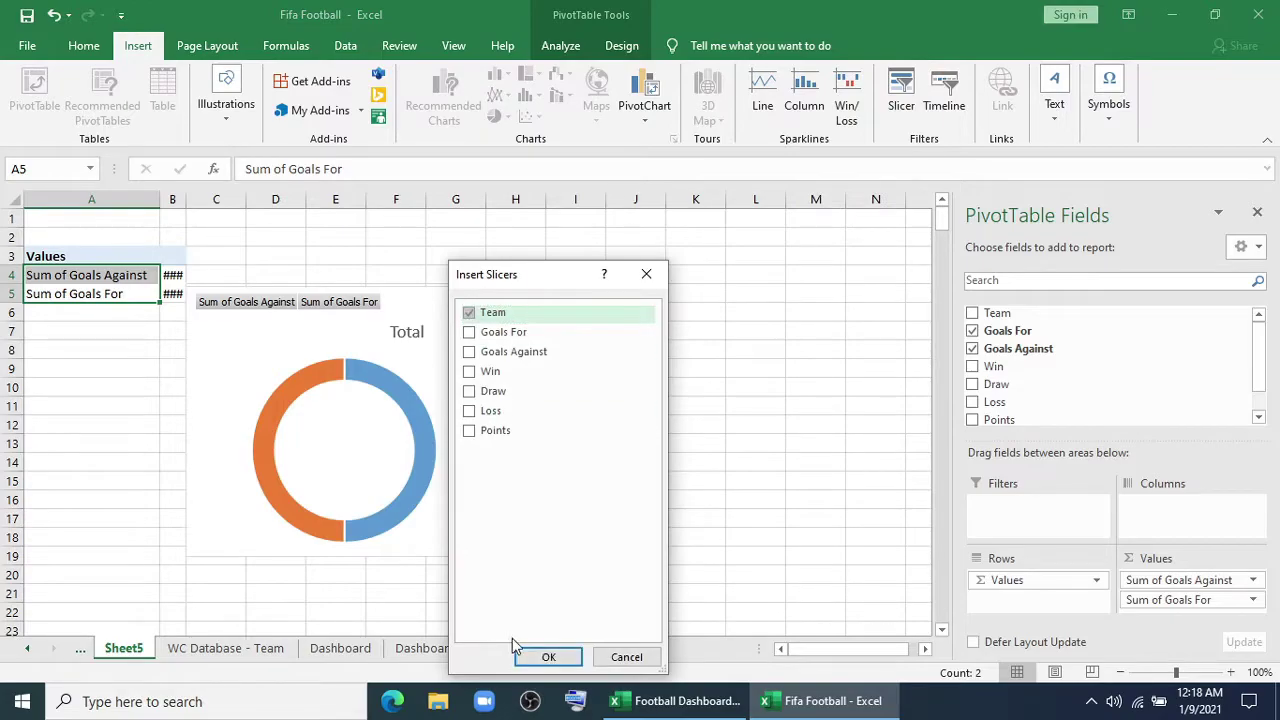
left_click(546, 656)
Step: Copy the Team slicer from Sheet5 and paste it onto Dashboard Page-2
right_click(474, 330)
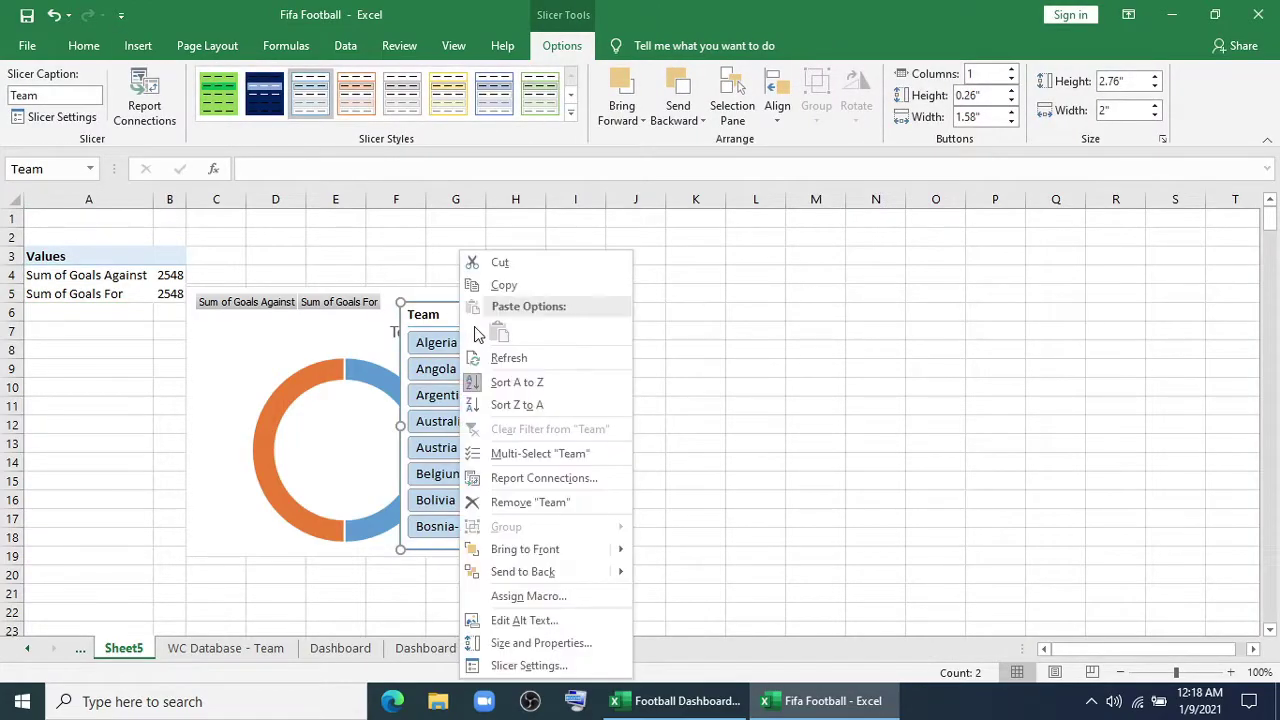
left_click(495, 290)
left_click(475, 648)
left_click(748, 323)
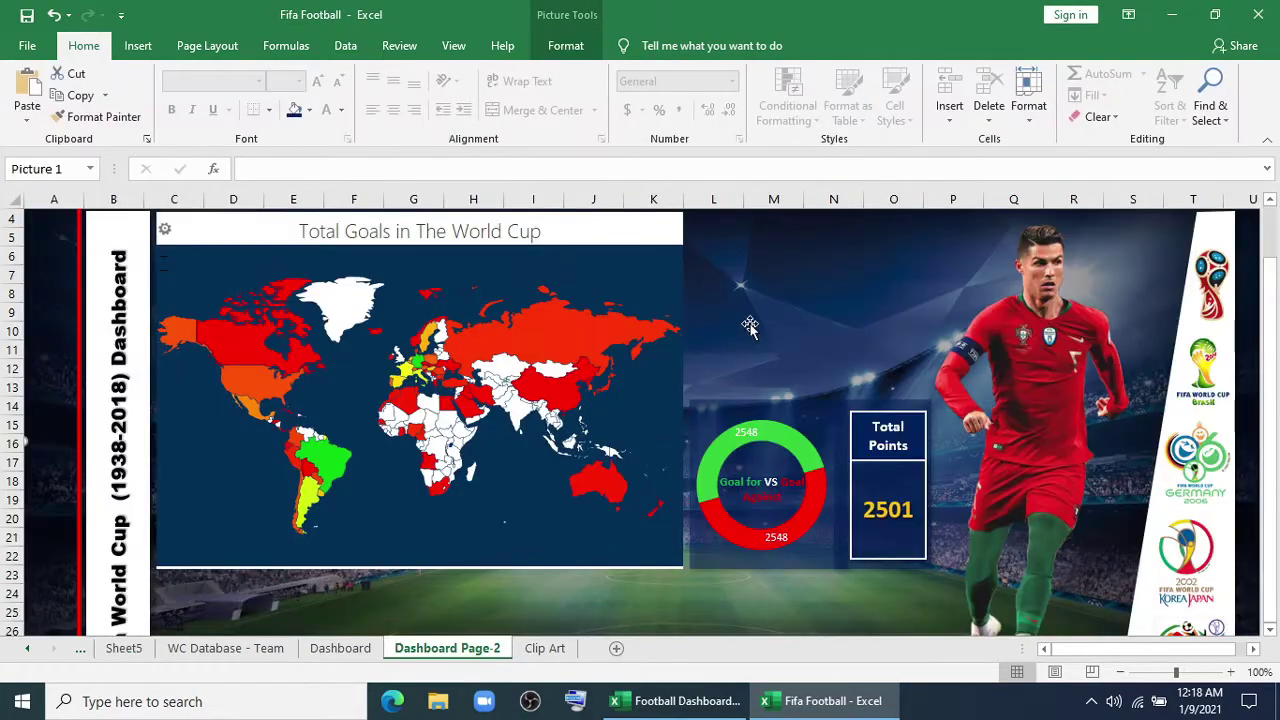
right_click(757, 300)
left_click(796, 378)
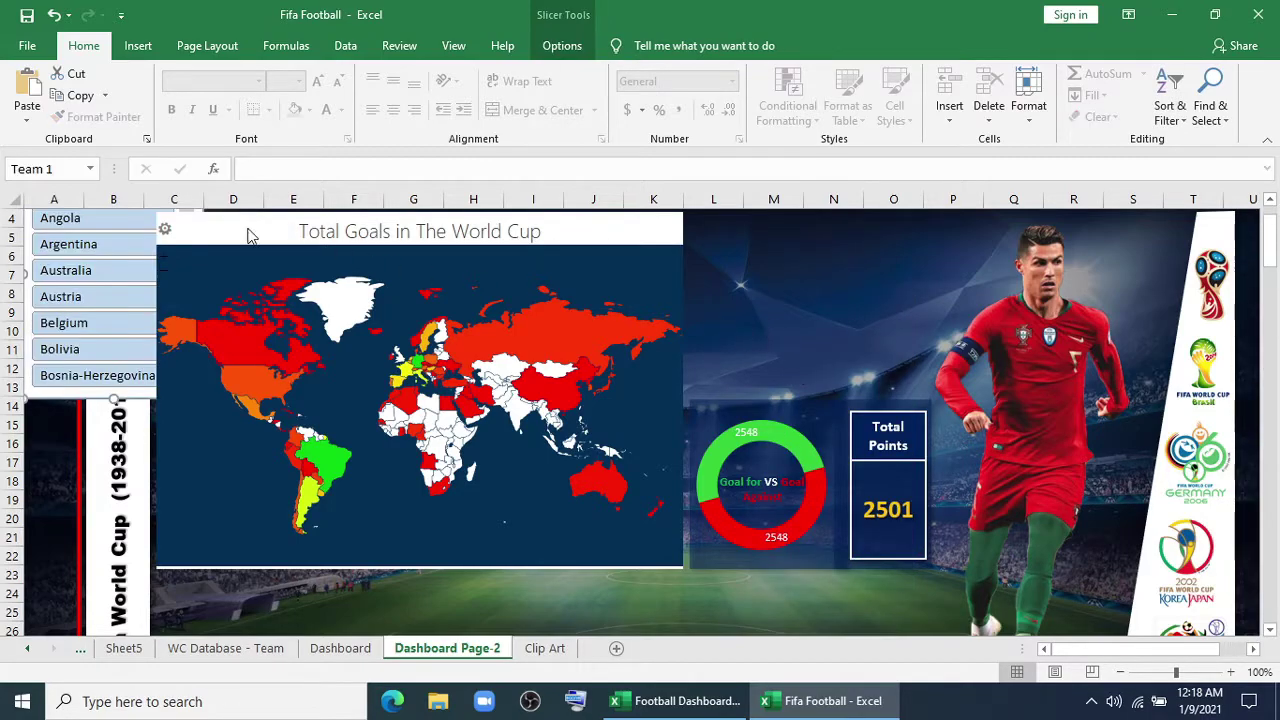
Step: Fit the pasted slicer above the doughnut and points card, about 2.7 by 2 inches, and arrange its items in three columns
left_click_drag(56, 402, 778, 389)
left_click_drag(868, 302, 929, 302)
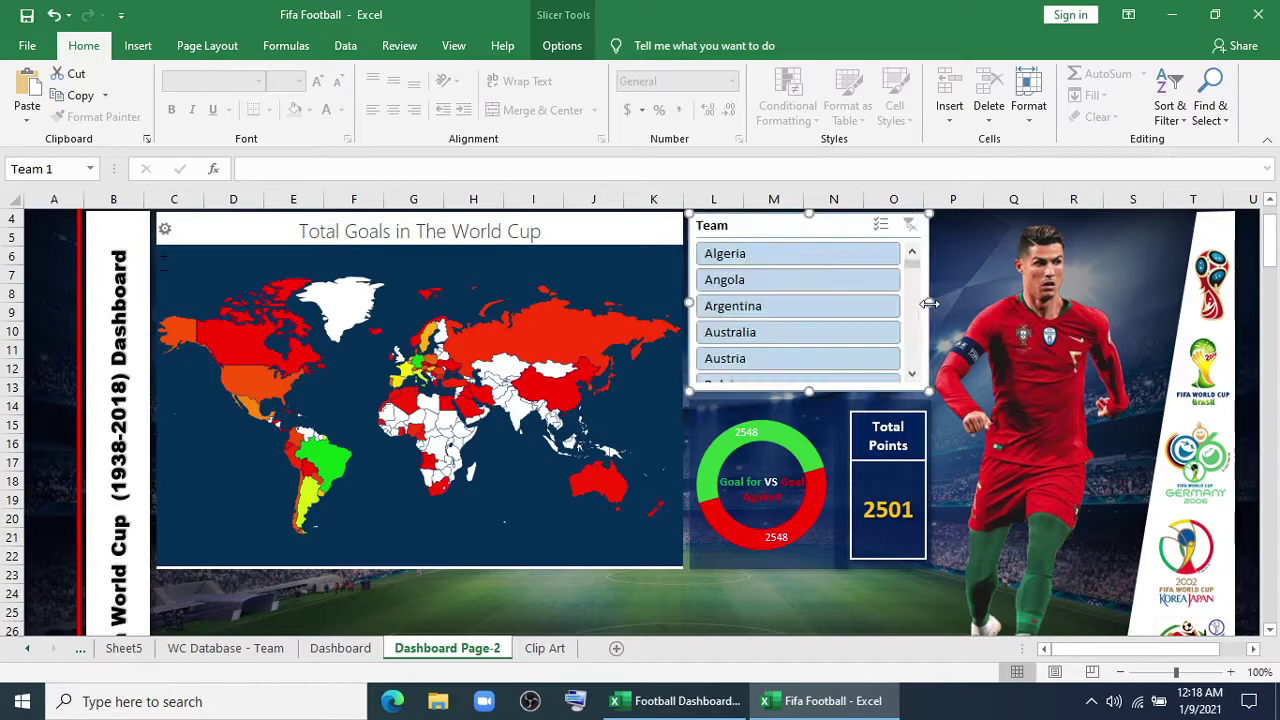
left_click(578, 47)
left_click(1012, 71)
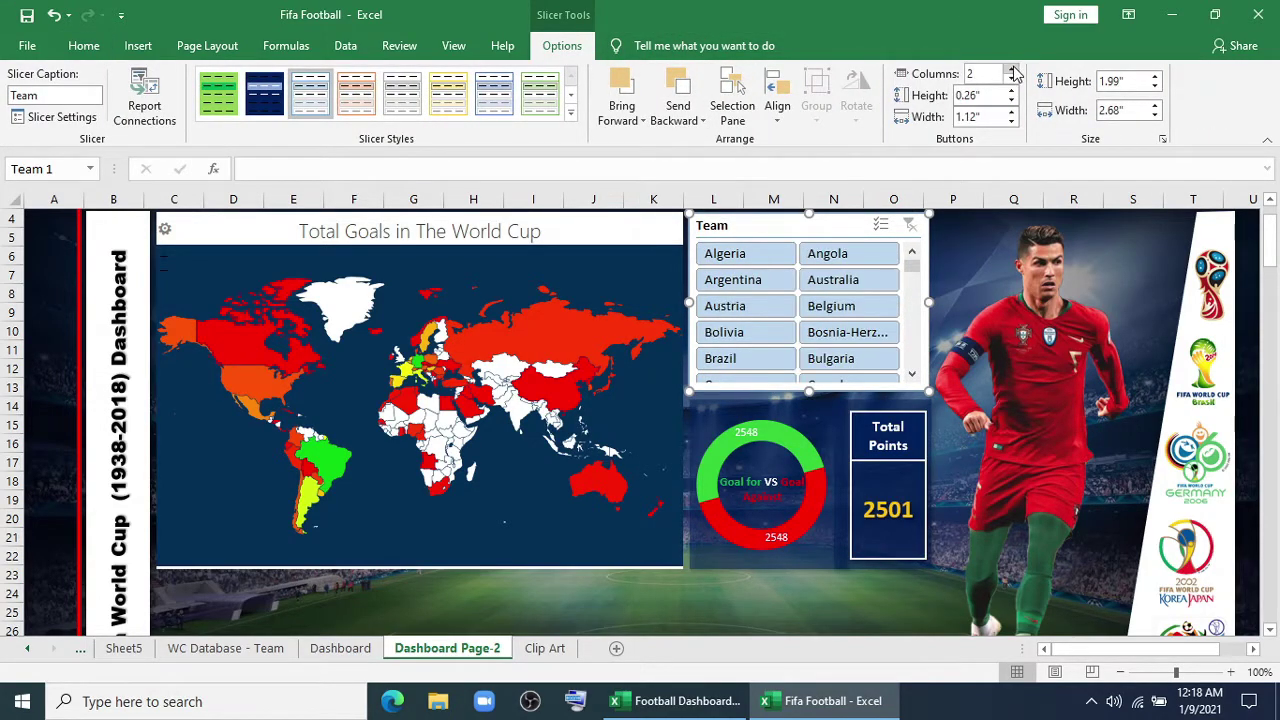
left_click(1013, 73)
Step: Turn off the Team slicer's header and hide its items with no data
left_click(829, 221)
right_click(829, 221)
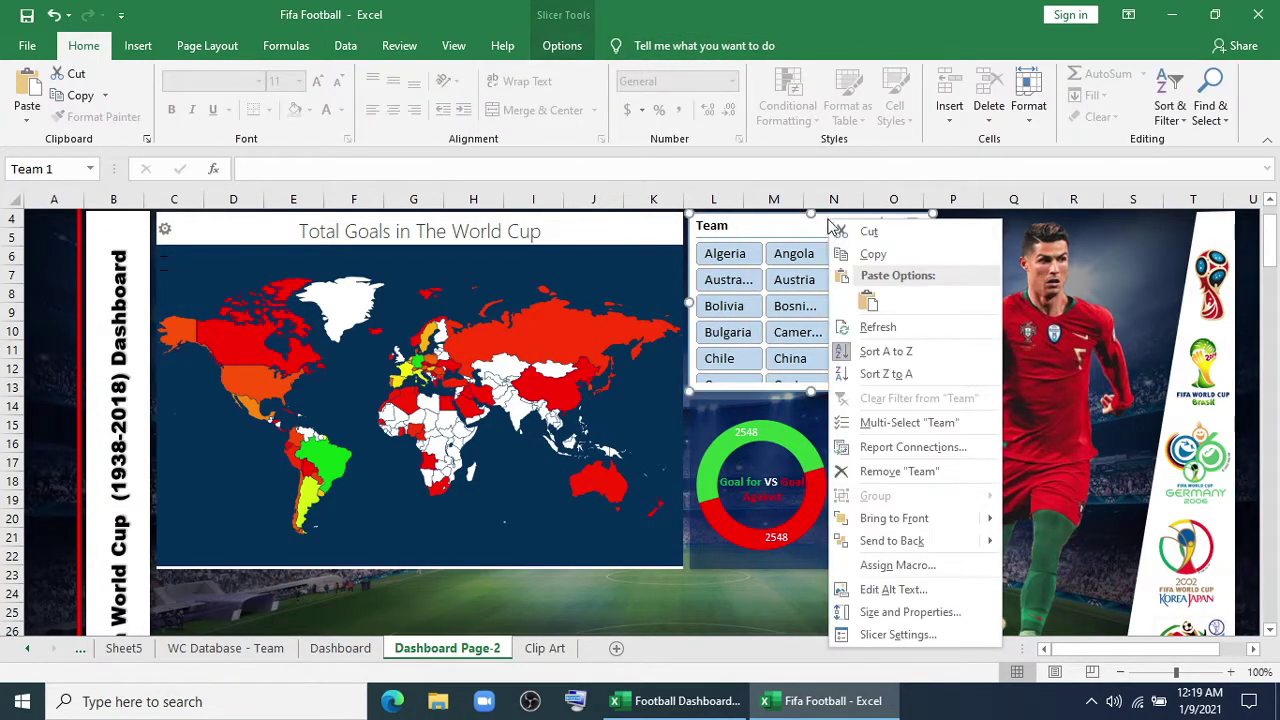
left_click(867, 636)
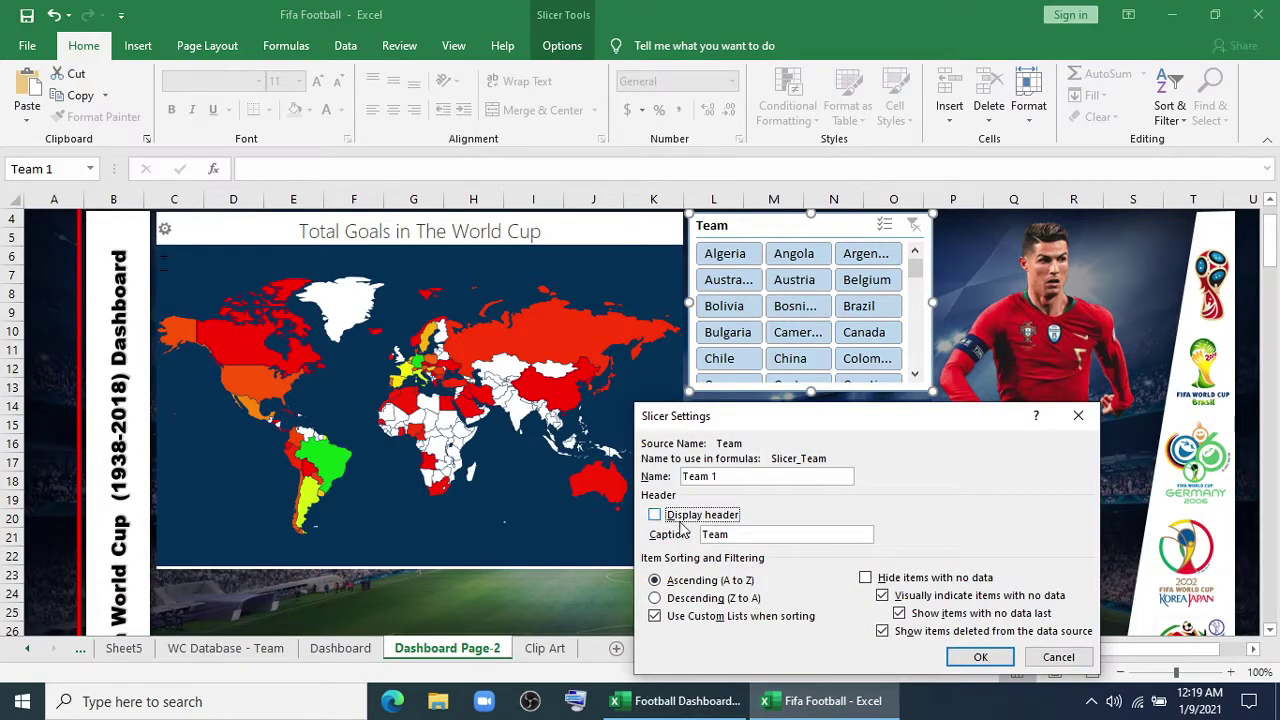
left_click(866, 579)
left_click(980, 657)
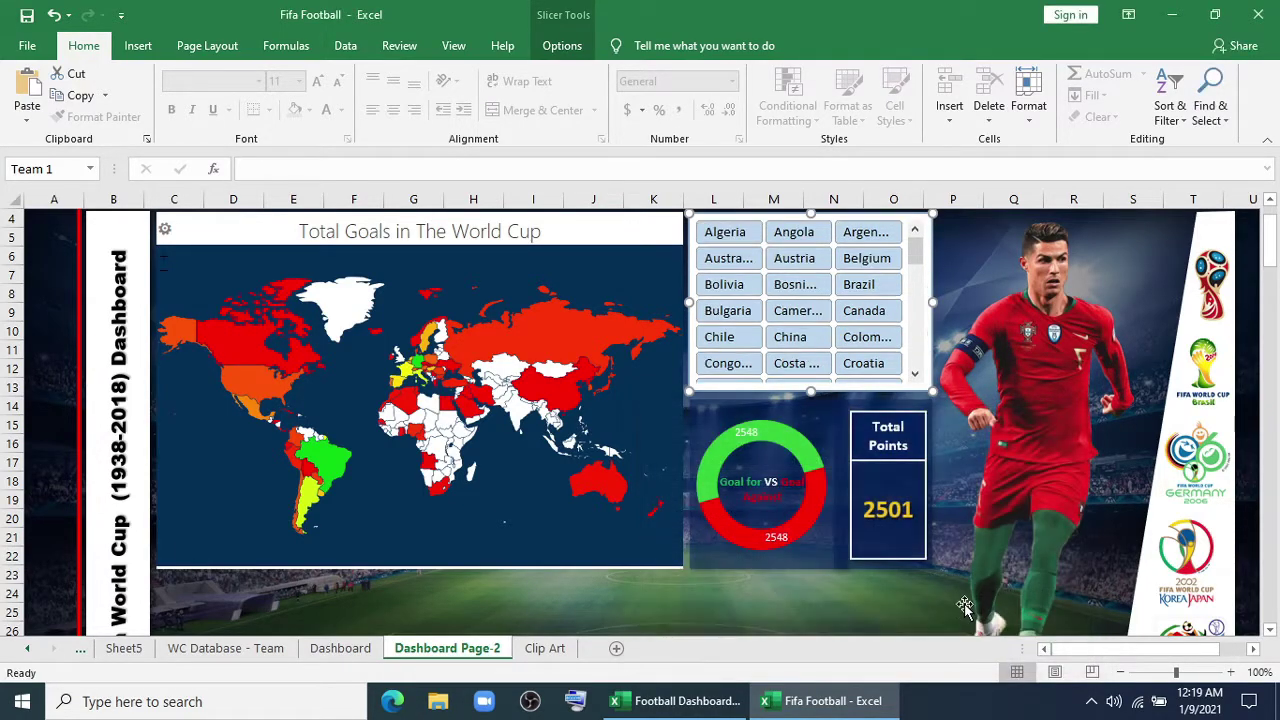
Step: Apply the custom dark blue slicer style to the Team slicer and test it by selecting Austria and Cameroon
left_click(566, 47)
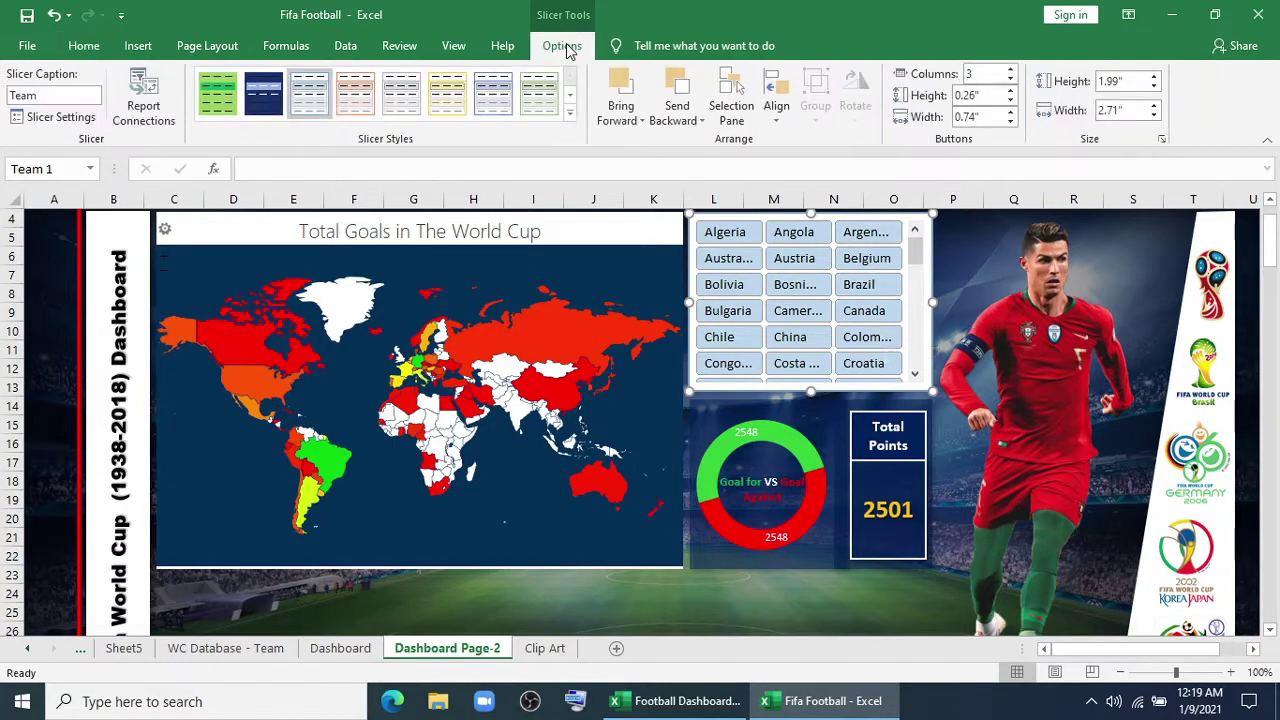
left_click(264, 93)
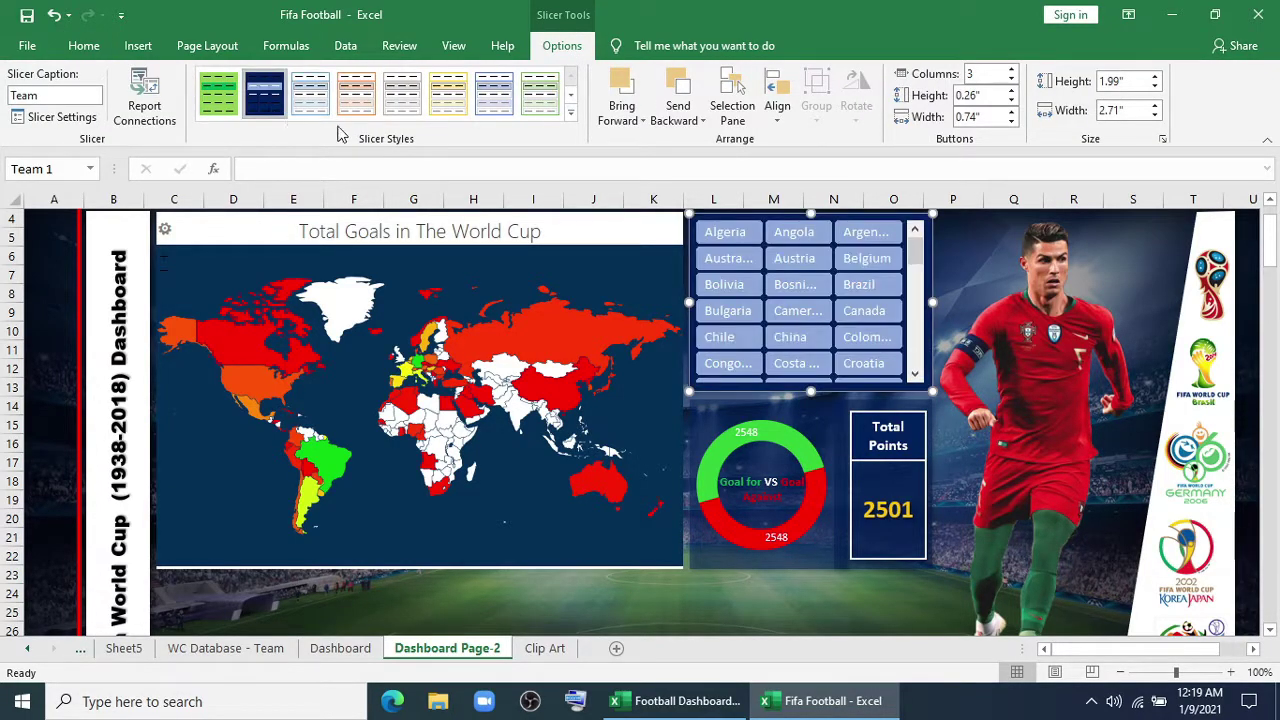
left_click(769, 265)
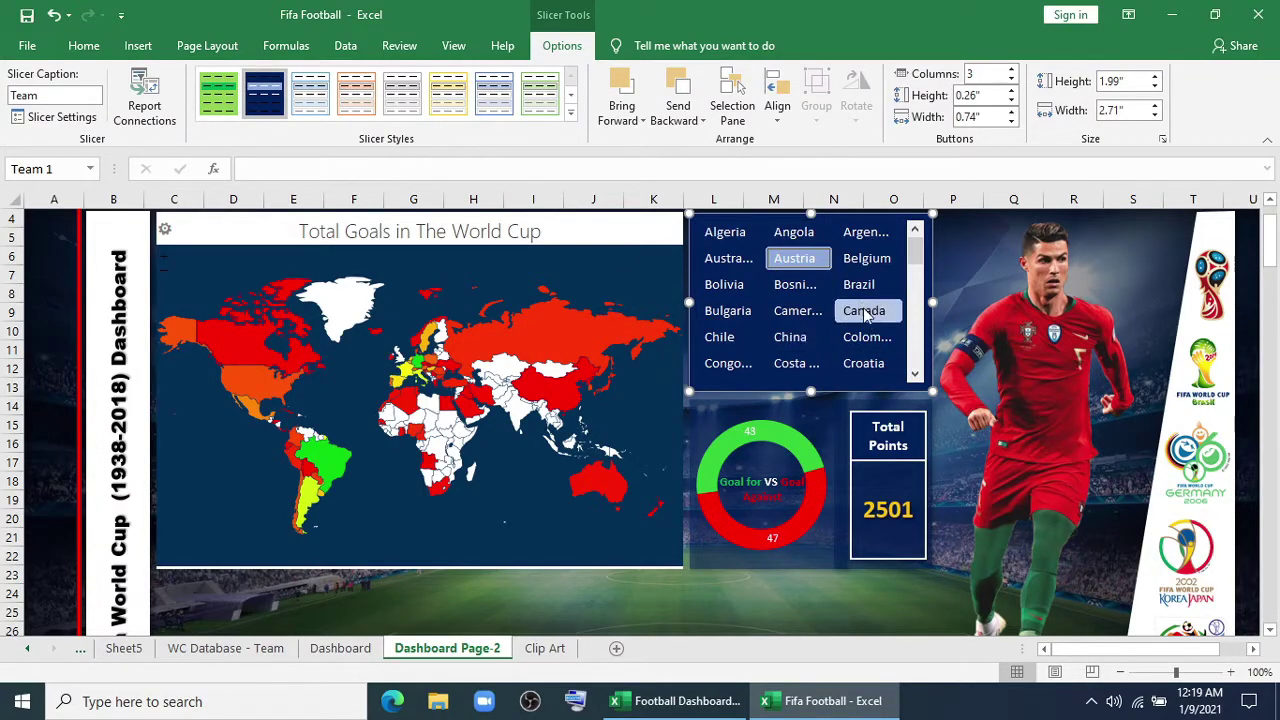
left_click(797, 310)
right_click(264, 100)
left_click(278, 120)
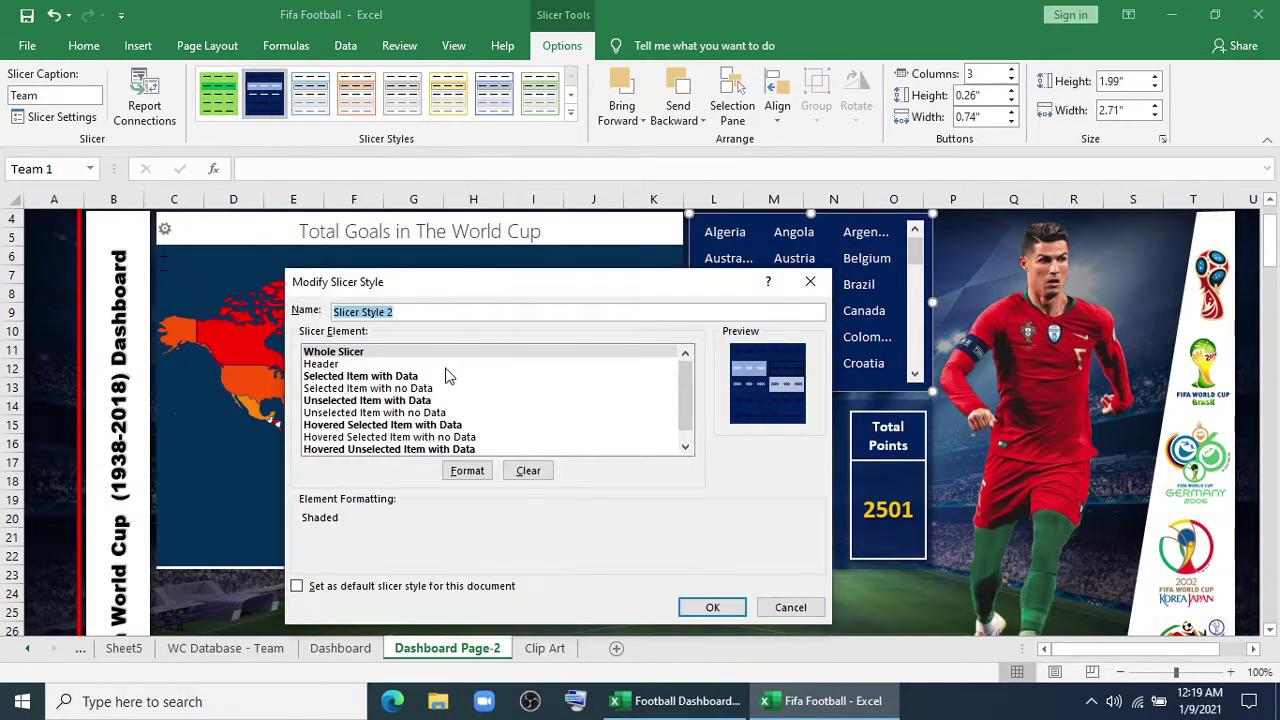
left_click(813, 284)
Step: Adjust the Team slicer's height to 2.01 inches and test it by selecting Belgium and Bulgaria
left_click_drag(810, 391, 810, 388)
left_click_drag(810, 388, 811, 393)
mouse_move(917, 250)
left_mouse_down()
mouse_move(919, 292)
mouse_move(917, 250)
left_mouse_up()
left_click(866, 258)
left_click(745, 314)
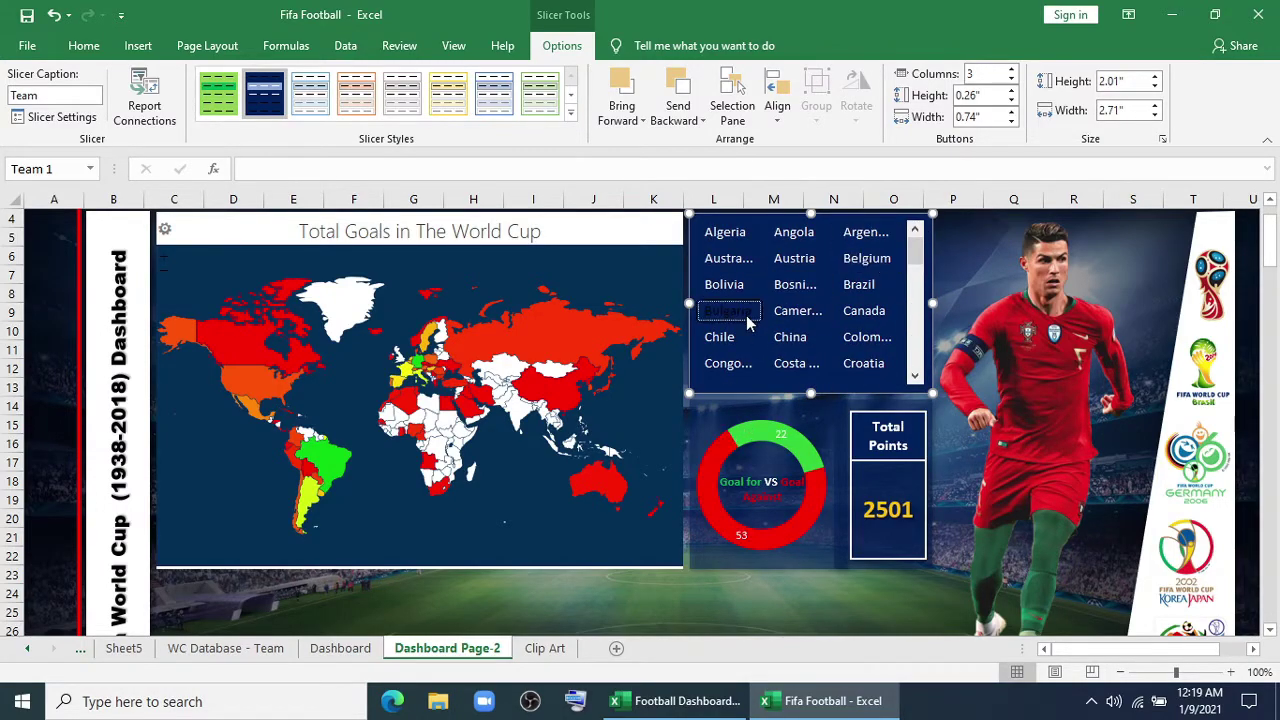
Step: Apply a shadow text effect to the doughnut's data labels and close the PivotChart field list
left_click(781, 434)
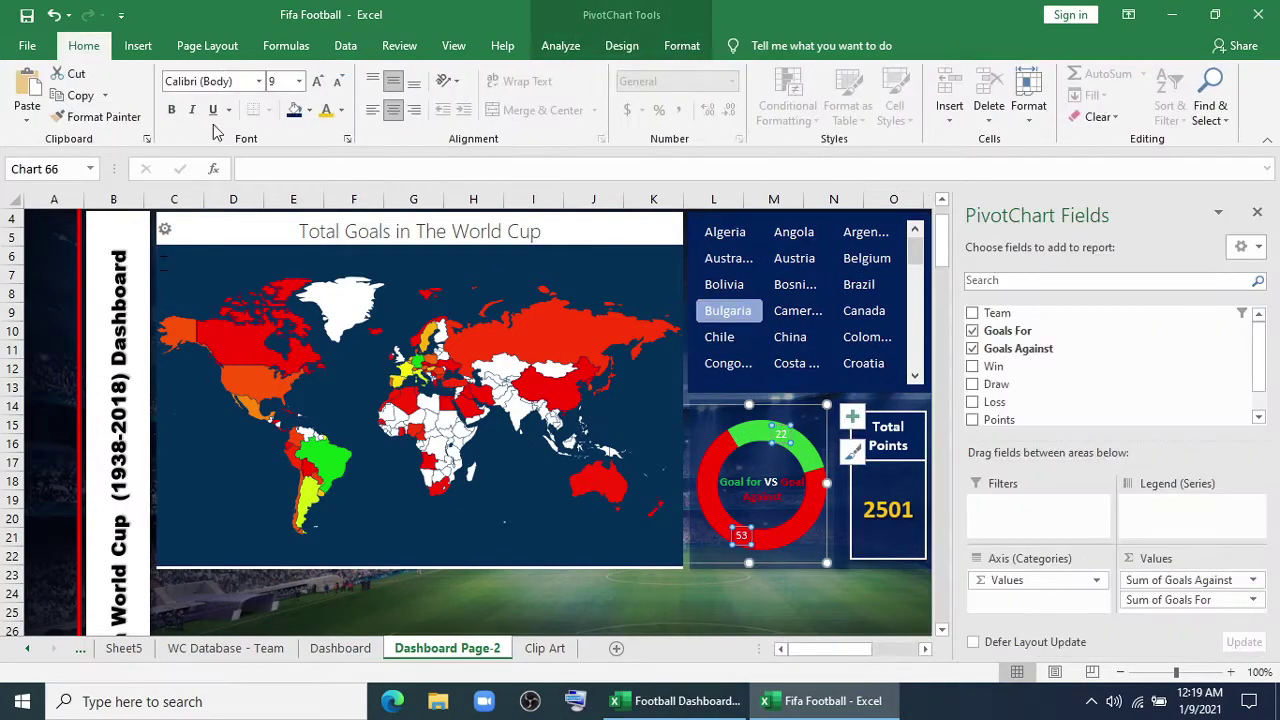
left_click(681, 45)
left_click(776, 117)
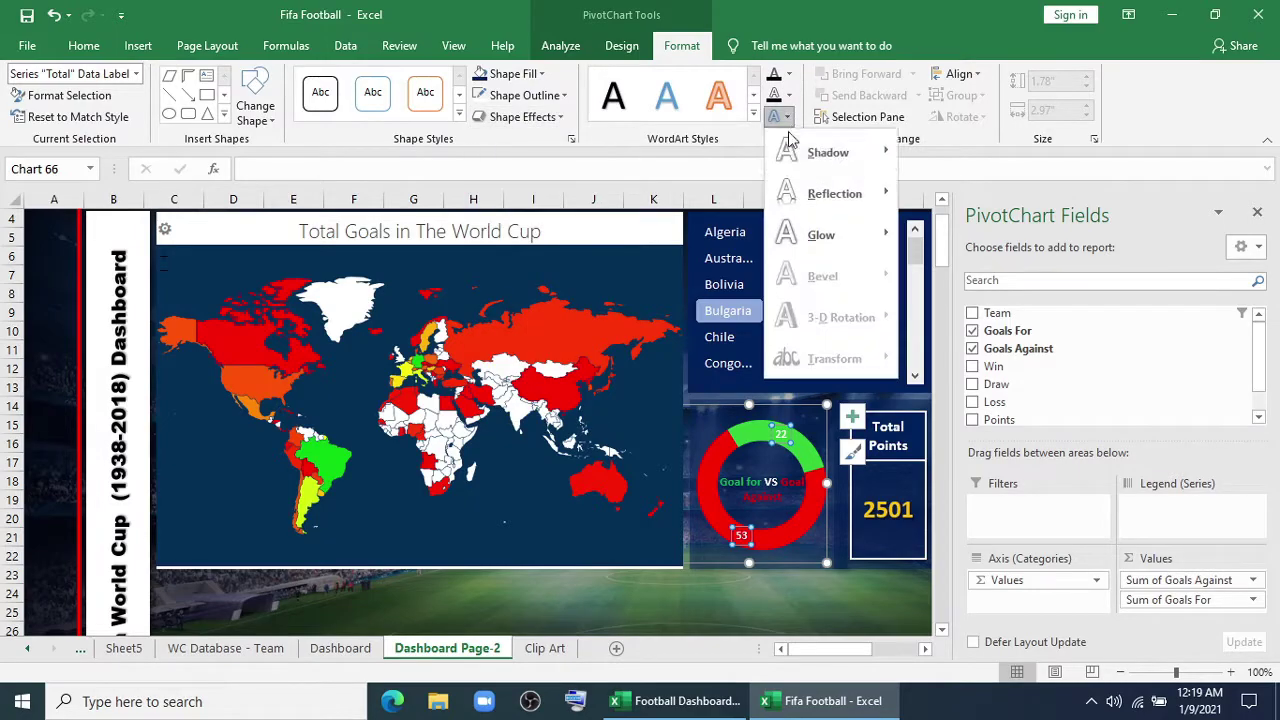
mouse_move(820, 151)
left_click(931, 240)
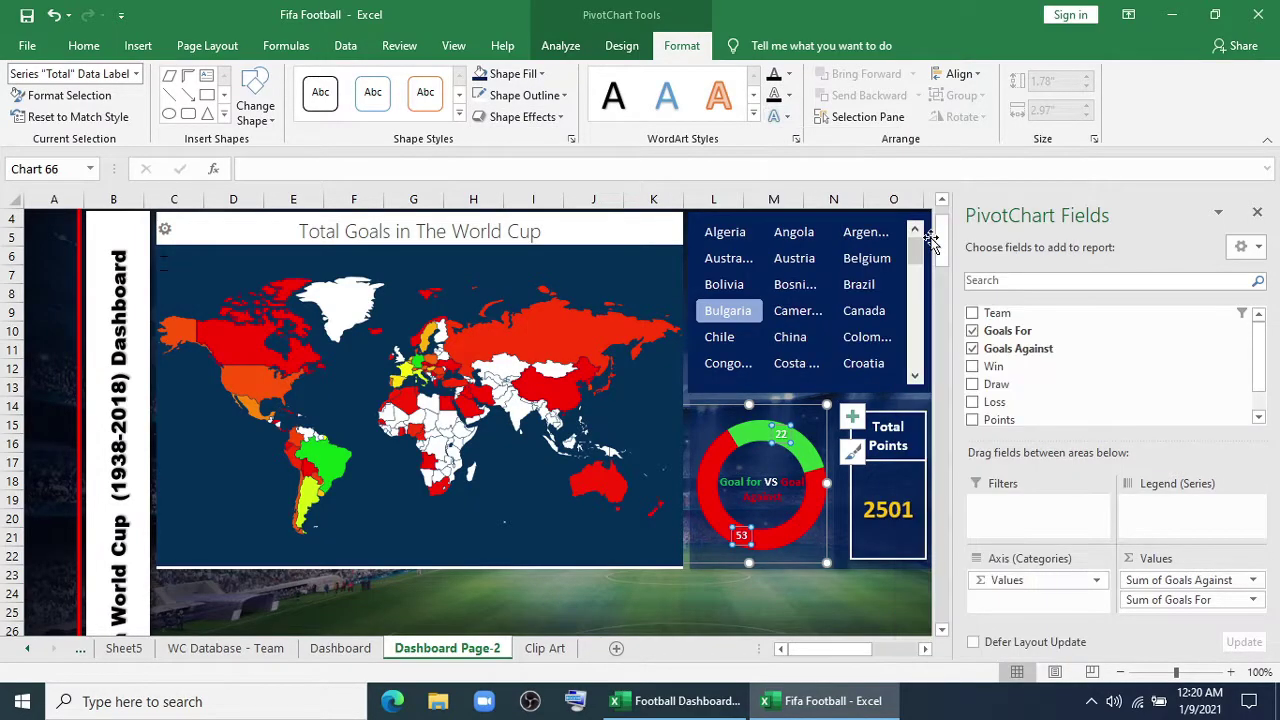
left_click(1257, 212)
Step: Apply a shadow shape effect to the rectangle holding the total points number
left_click(888, 508)
left_click(569, 45)
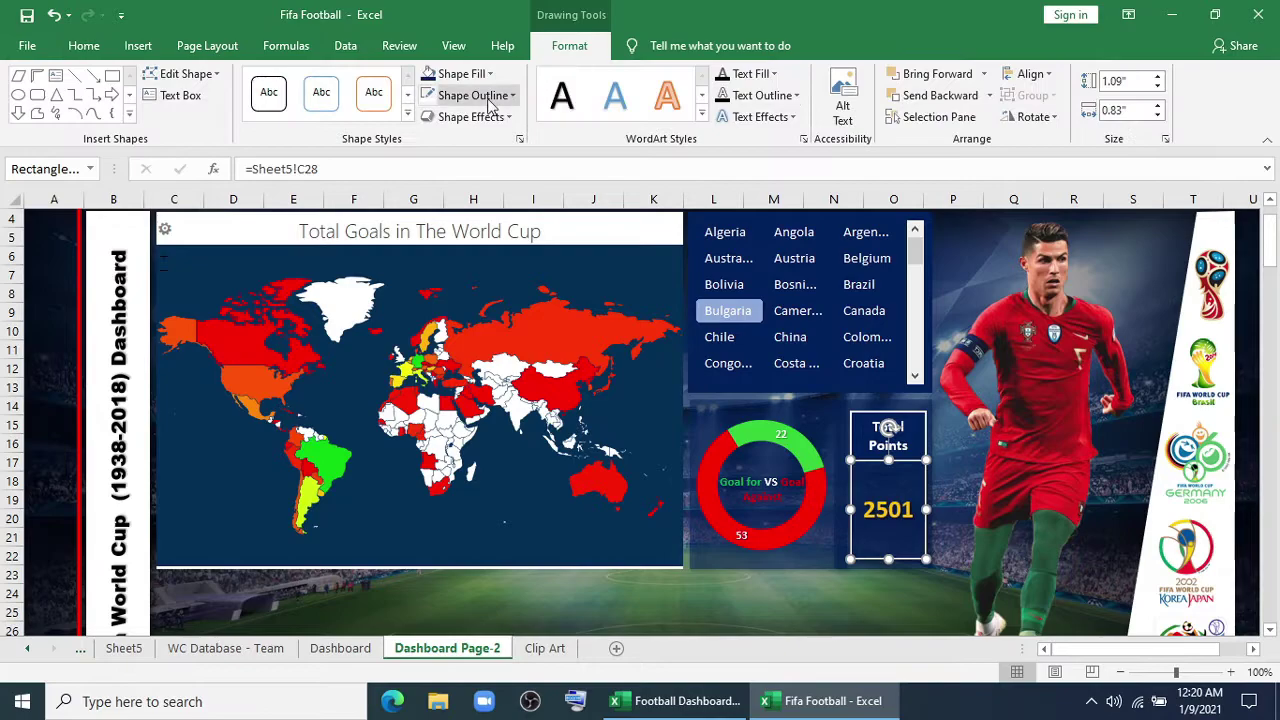
left_click(487, 117)
mouse_move(490, 196)
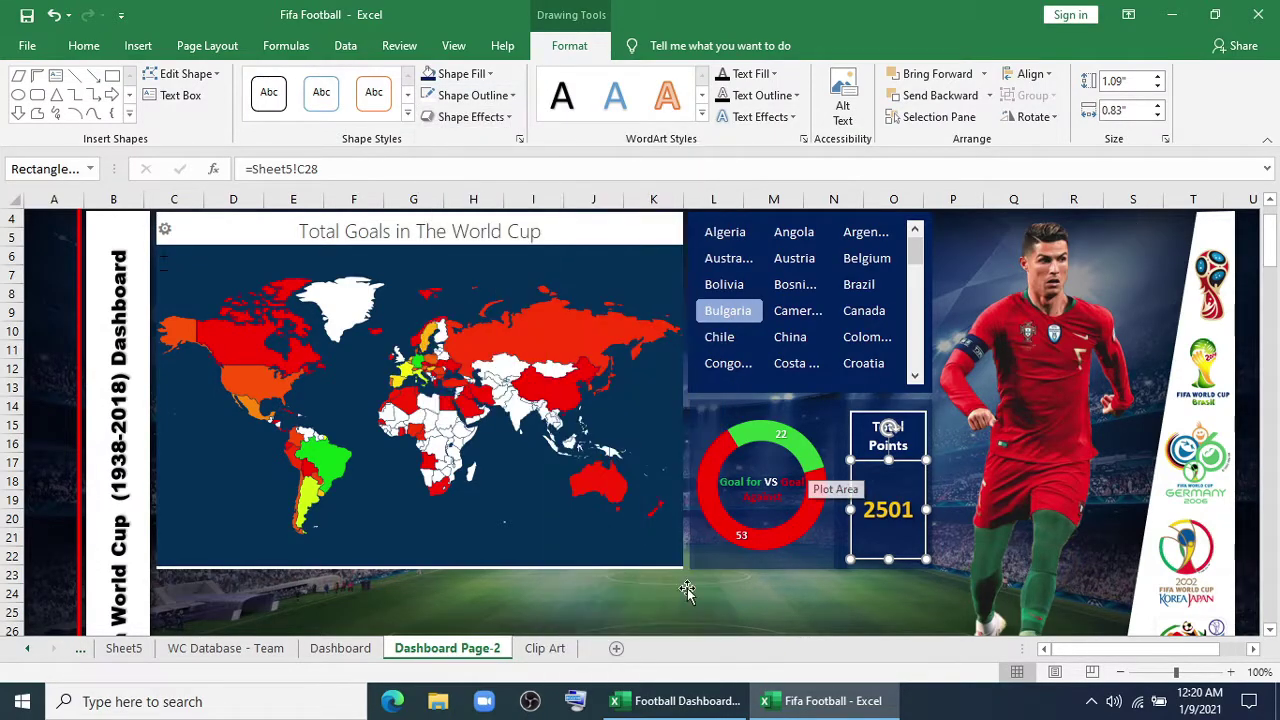
left_click(687, 590)
Step: Check how the doughnut and points card respond to different slicer teams, including China, Brazil, Belgium, Argentina, Algeria, Australia and Bulgaria
left_click(797, 310)
left_click(790, 337)
left_click(858, 284)
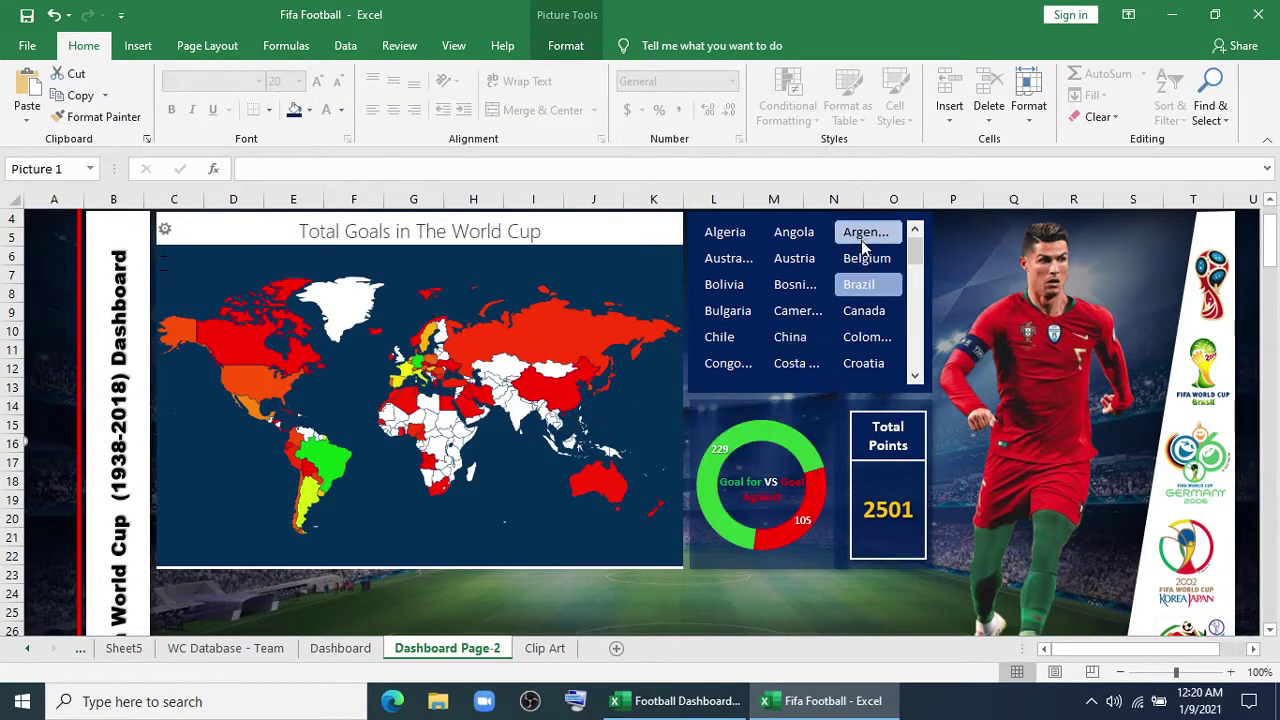
left_click(866, 258)
left_click(865, 232)
left_click(725, 232)
left_click(728, 258)
left_click(733, 312)
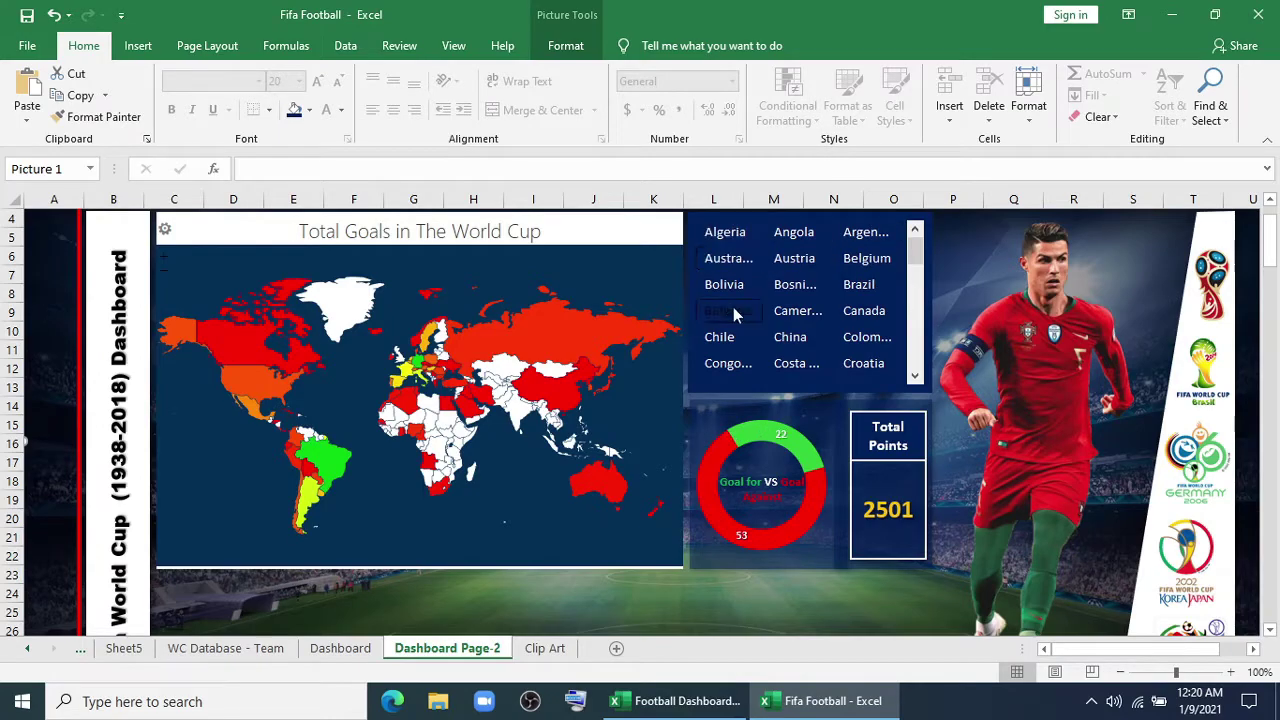
left_click(797, 310)
Step: Connect the Team slicer to the points PivotTable, PivotTable18, through its report connections
right_click(838, 385)
left_click(866, 474)
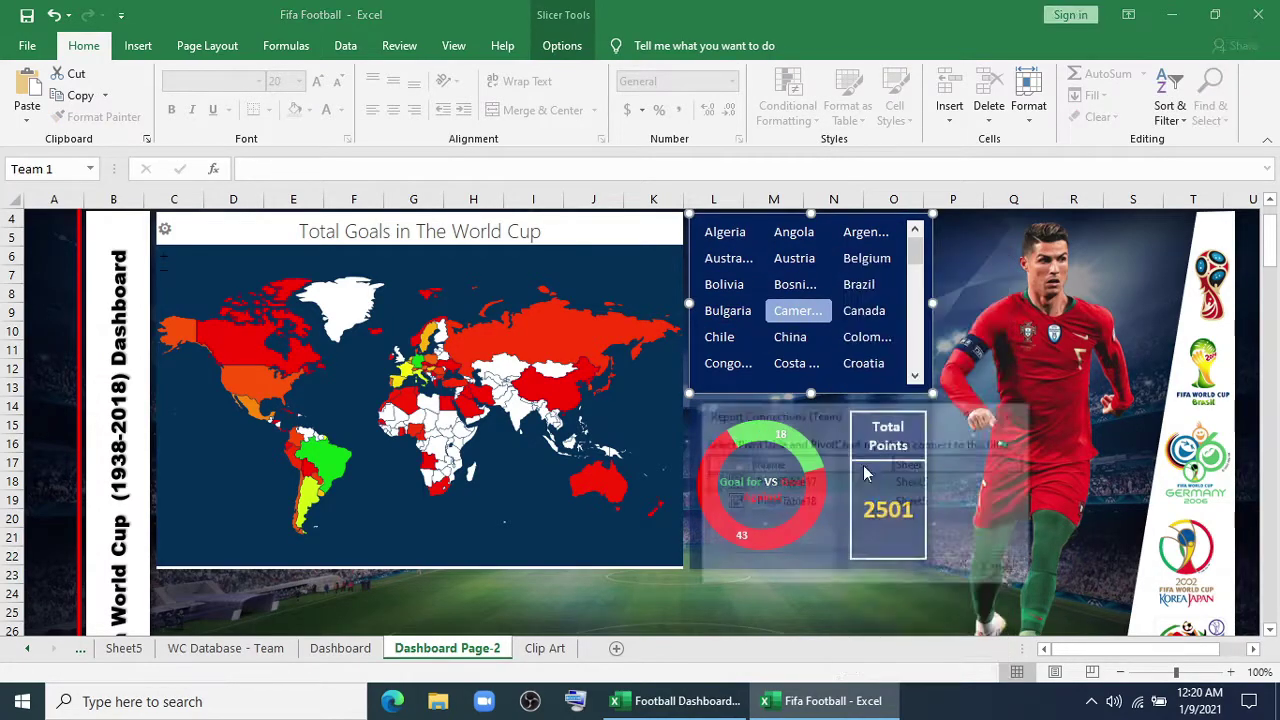
left_click(709, 501)
left_click(943, 568)
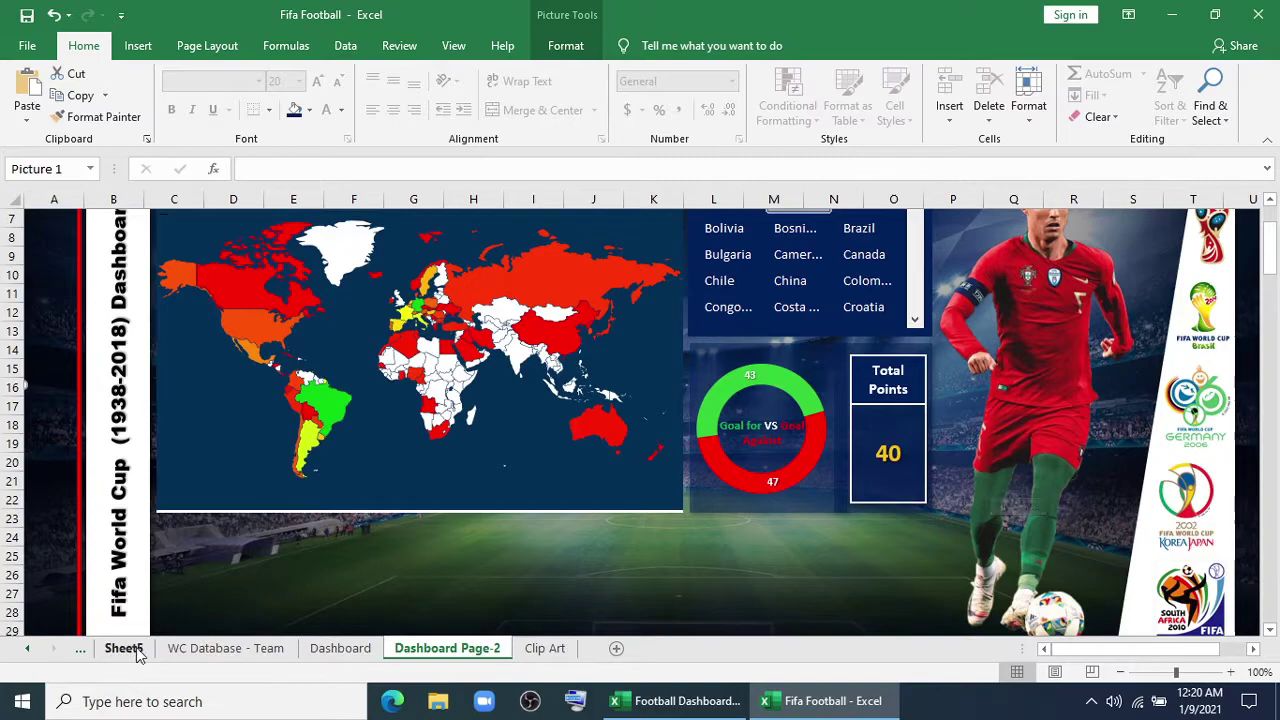
Step: Copy the goals PivotTable in A3:B5 of Sheet5 and paste it at A35
left_click(124, 648)
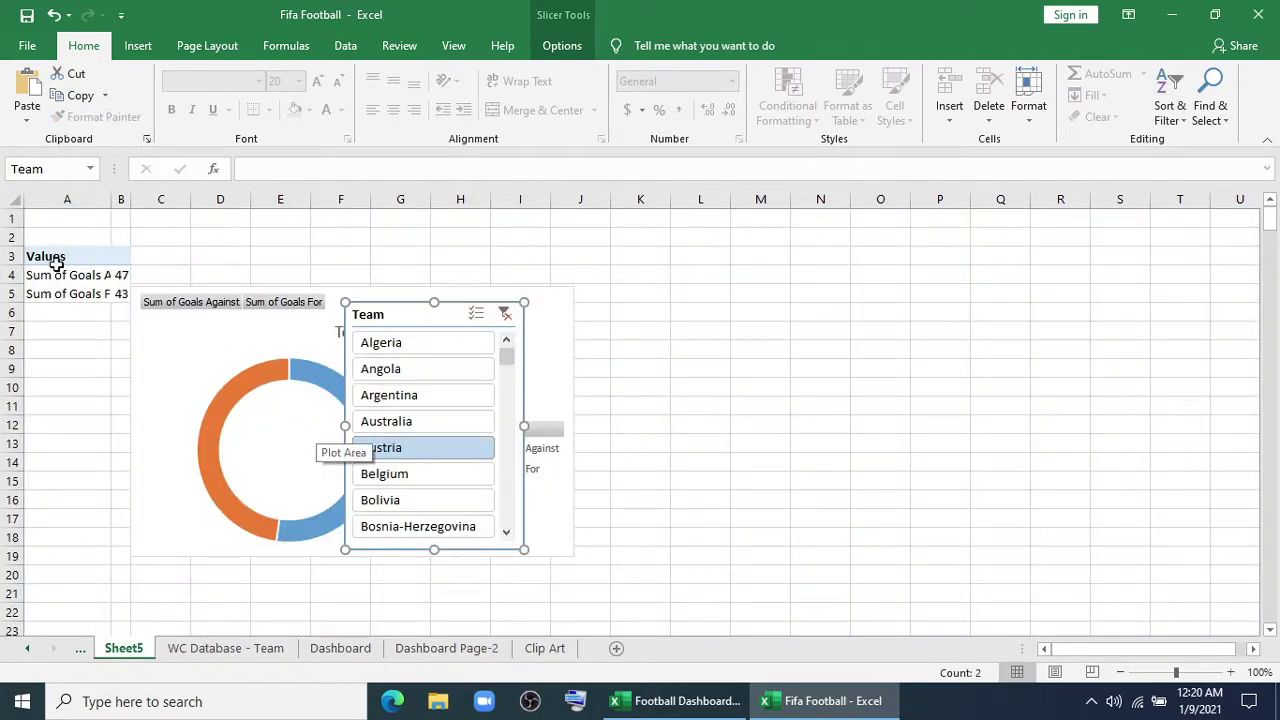
left_click_drag(48, 256, 112, 293)
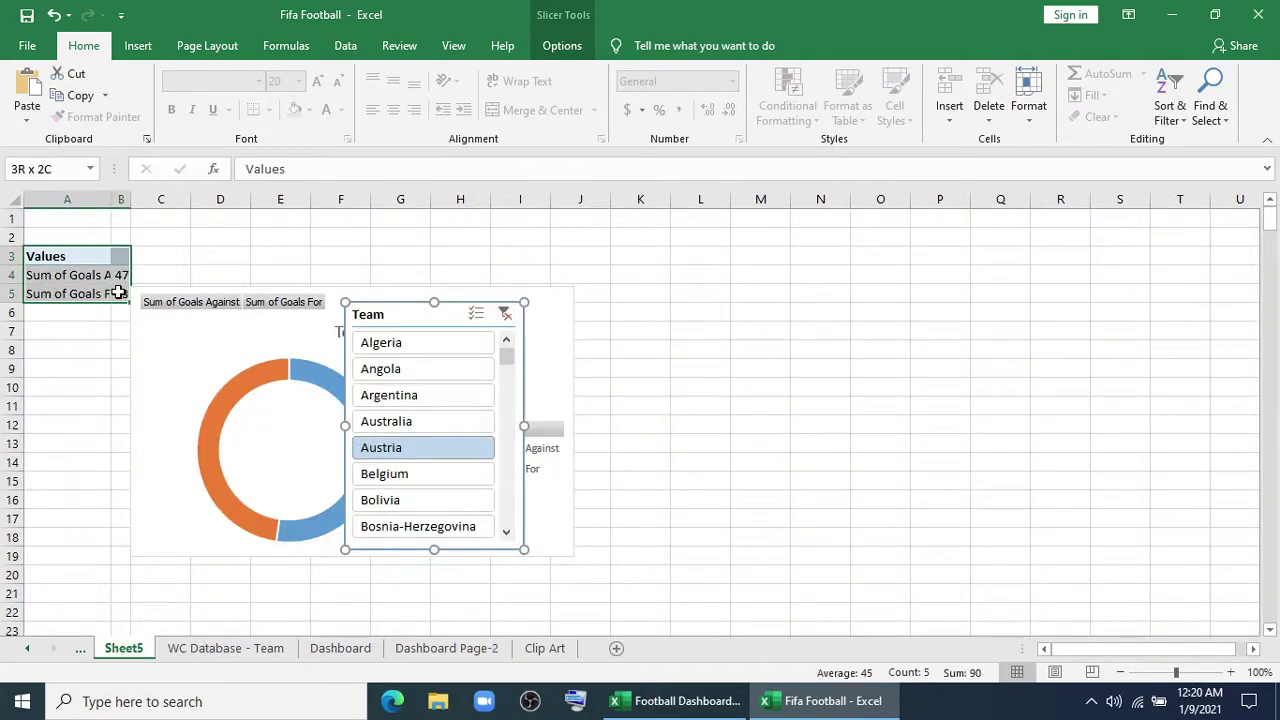
key("ctrl+c")
scroll(65, 380, "down", 4)
scroll(59, 418, "down", 3)
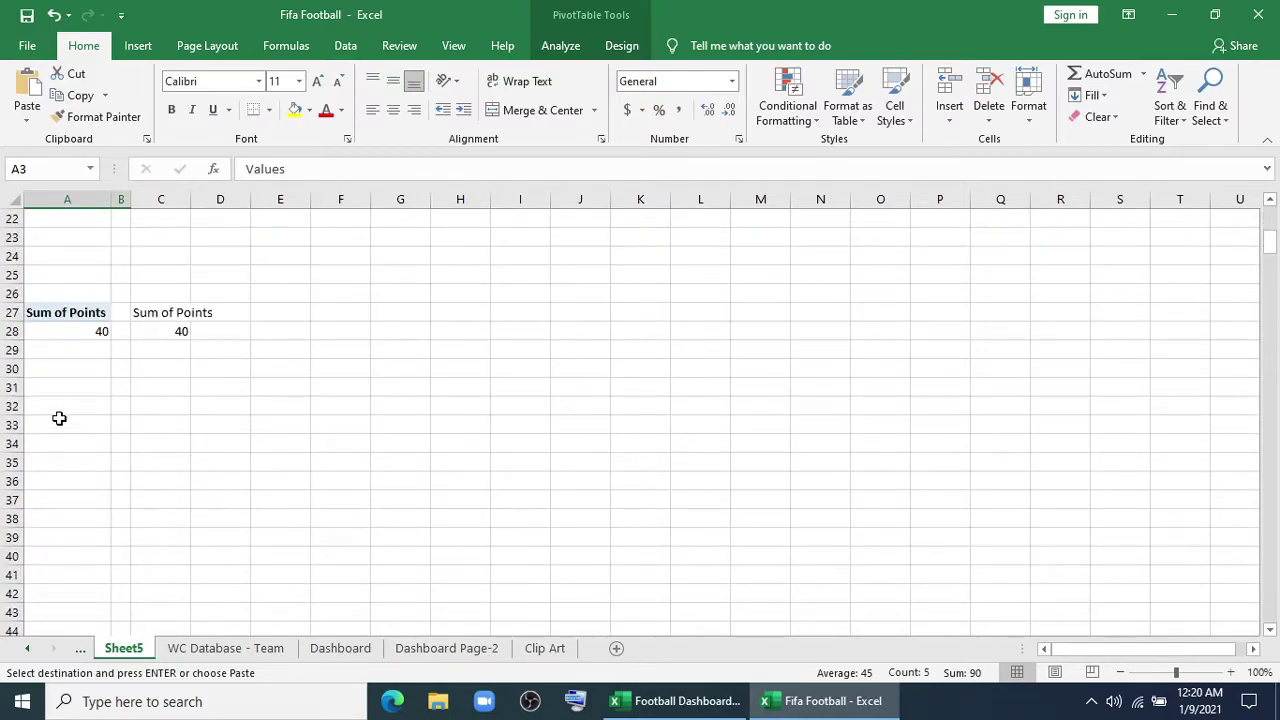
left_click(50, 458)
key("ctrl+v")
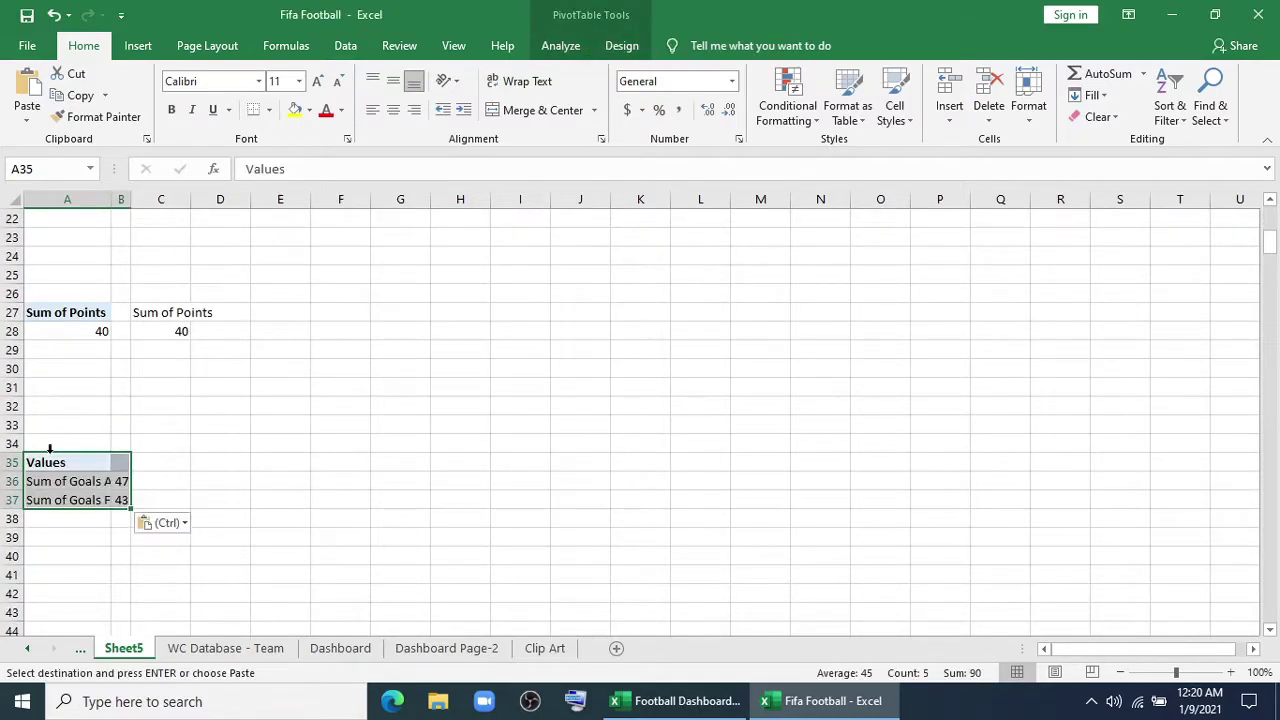
Step: Clear both goals fields from the values of the PivotTable pasted at A35 and put Team in its rows
left_click(42, 474)
left_click(48, 462)
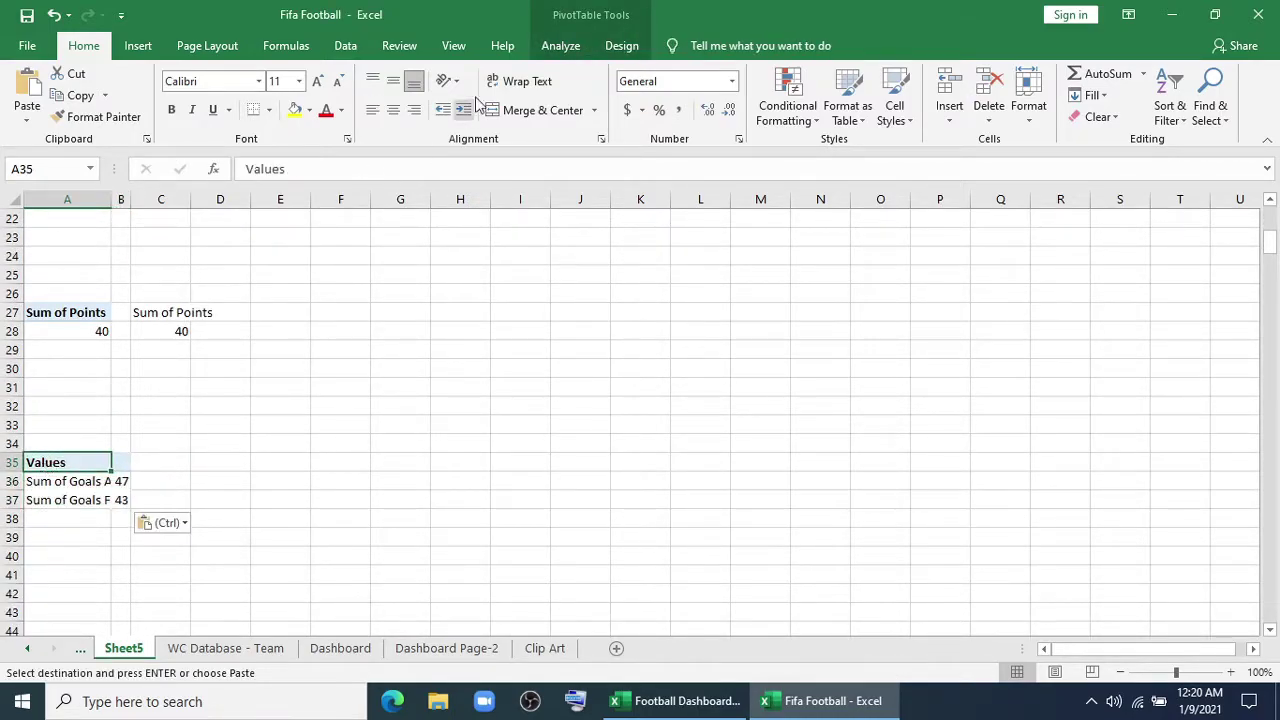
left_click(560, 45)
left_click(1160, 74)
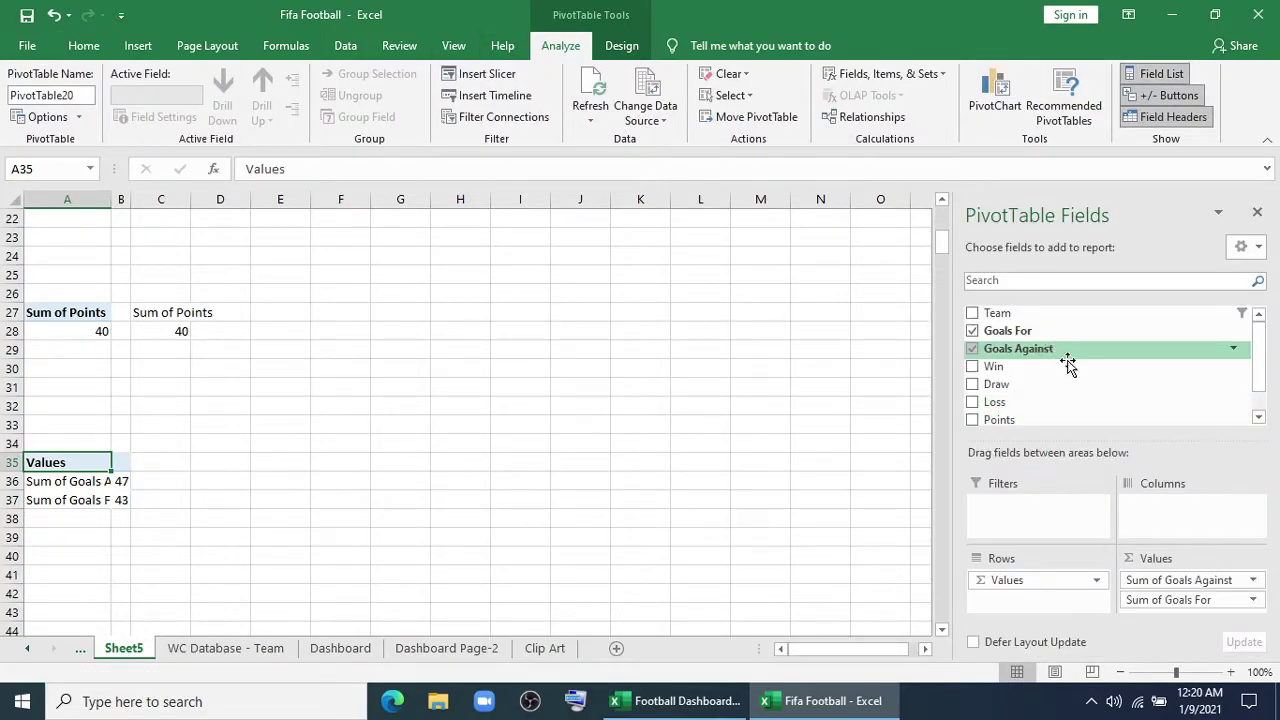
left_click_drag(1176, 582, 869, 511)
left_click_drag(997, 313, 1034, 584)
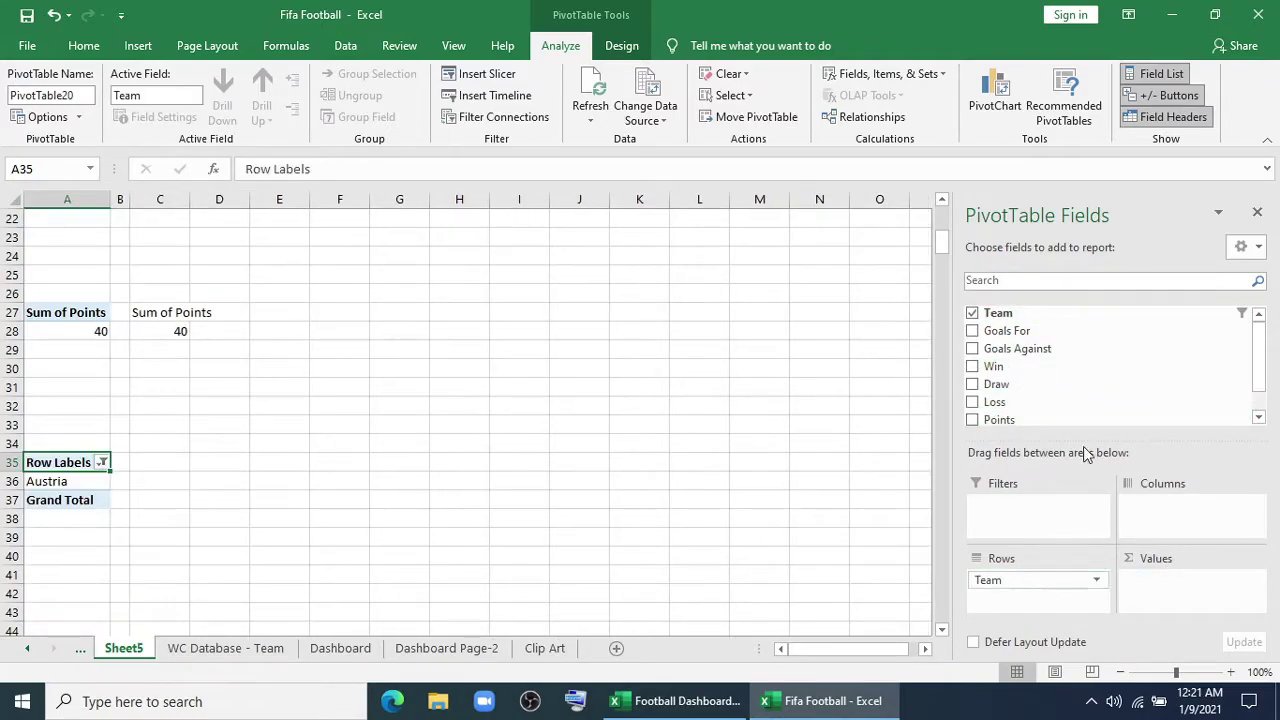
Step: Add Draw, Loss and Win as summed values in the PivotTable at A35
mouse_move(1070, 332)
left_mouse_down()
mouse_move(1150, 565)
mouse_move(1095, 370)
mouse_move(1038, 390)
mouse_move(1172, 596)
left_mouse_up()
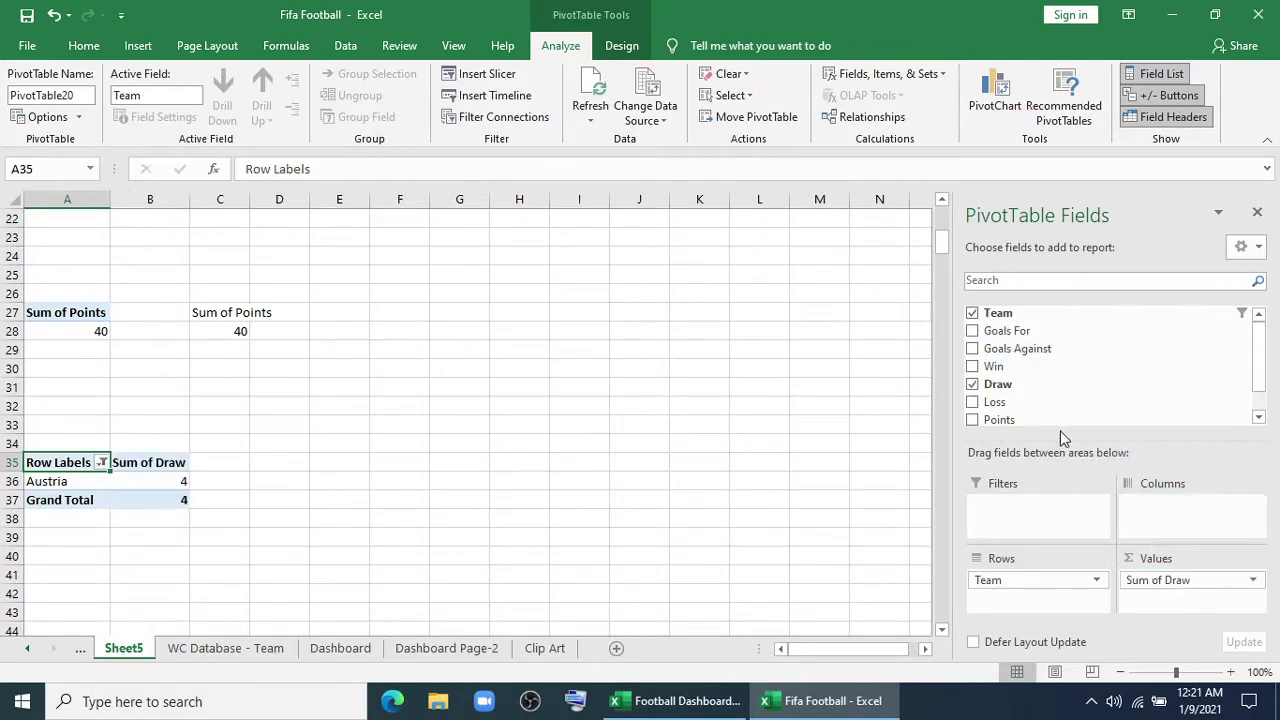
mouse_move(1062, 402)
left_mouse_down()
mouse_move(1063, 430)
mouse_move(1160, 598)
left_mouse_up()
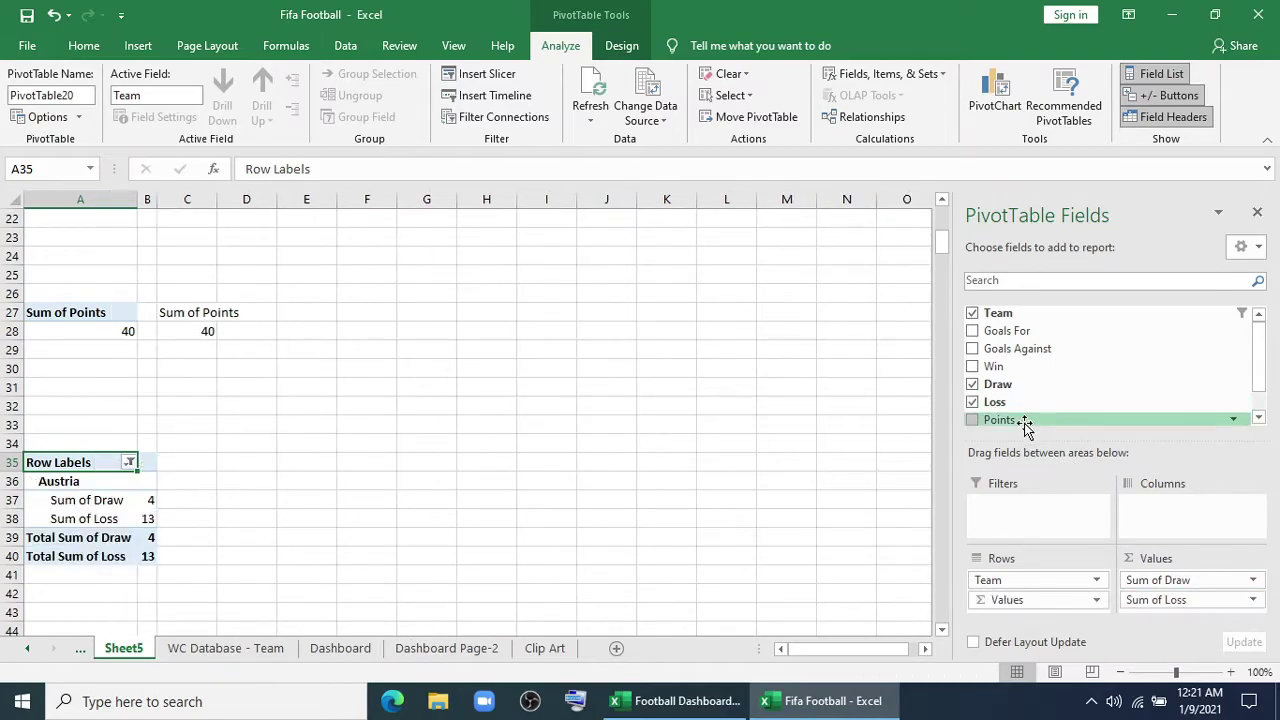
left_click_drag(1040, 366, 1163, 603)
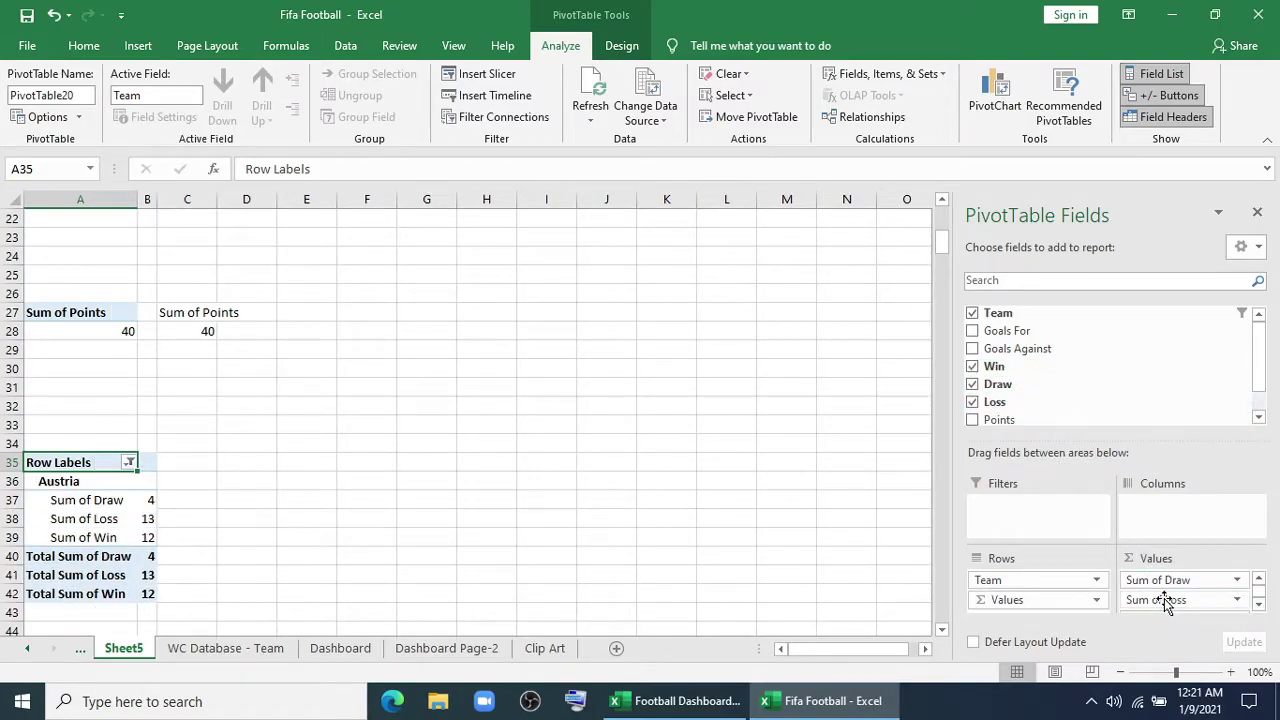
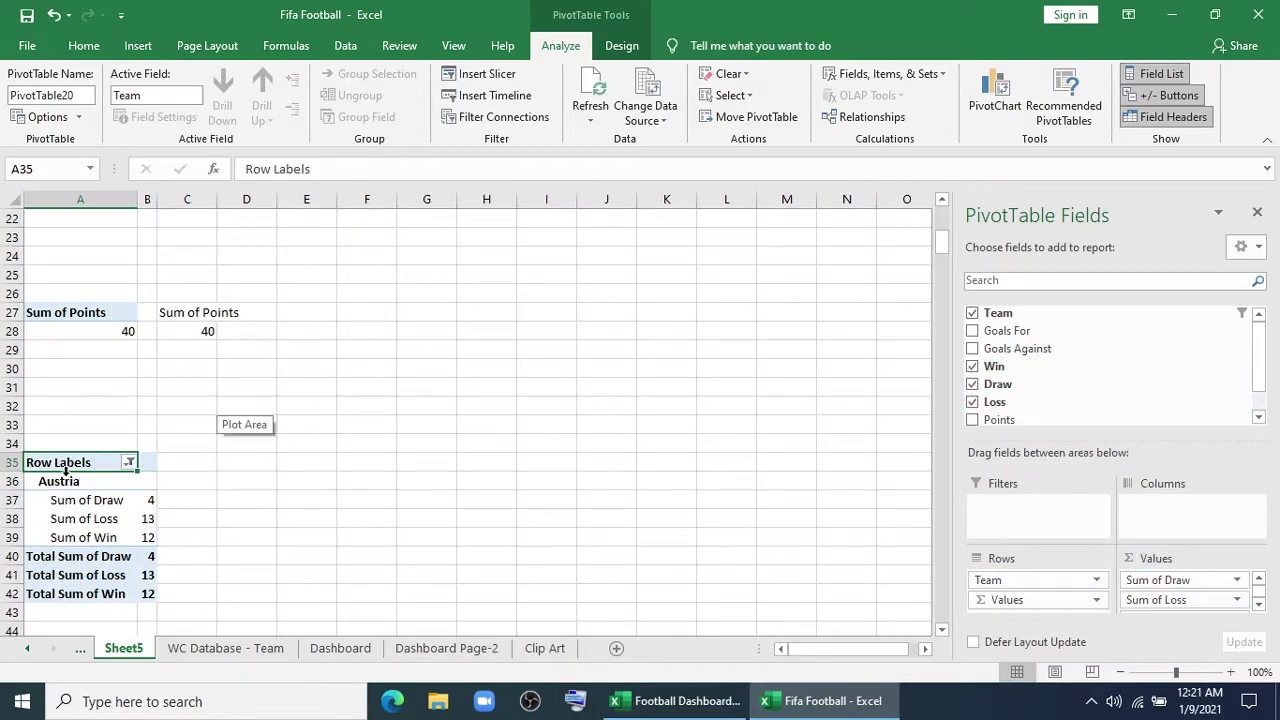
Step: Turn off grand totals for rows and columns in the A35 PivotTable and move Team from rows to columns
left_click(623, 44)
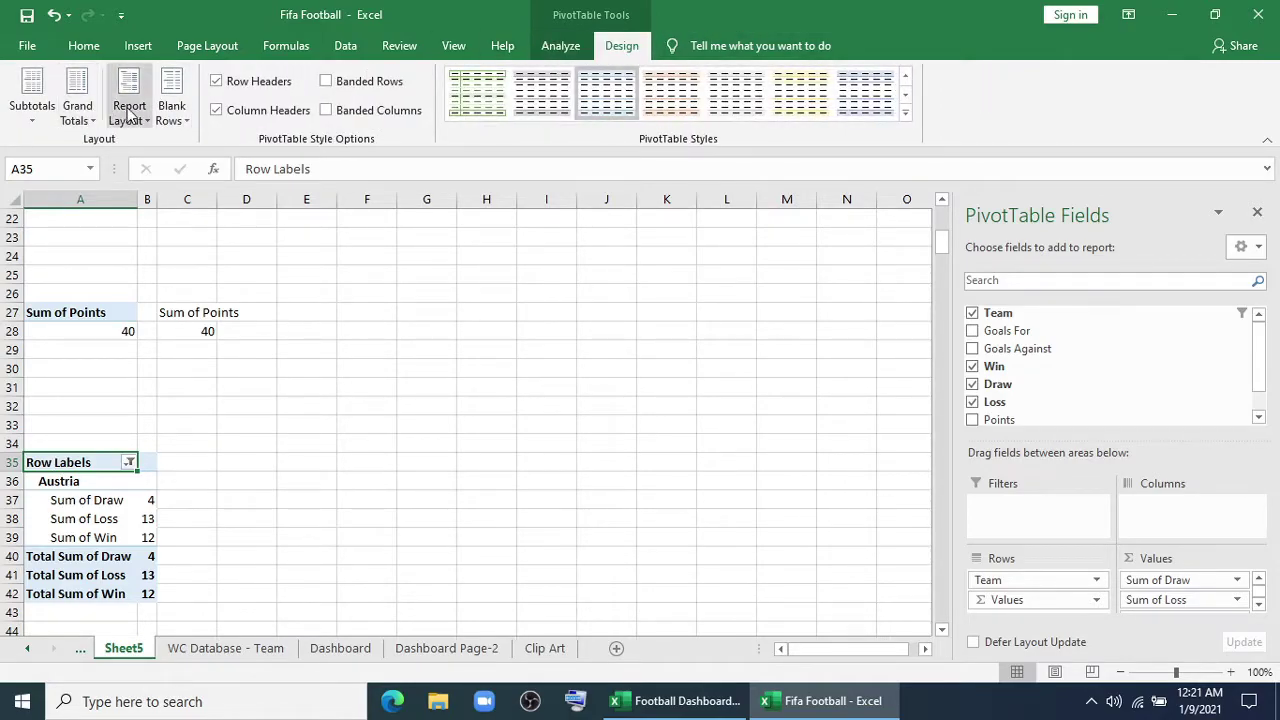
left_click(85, 110)
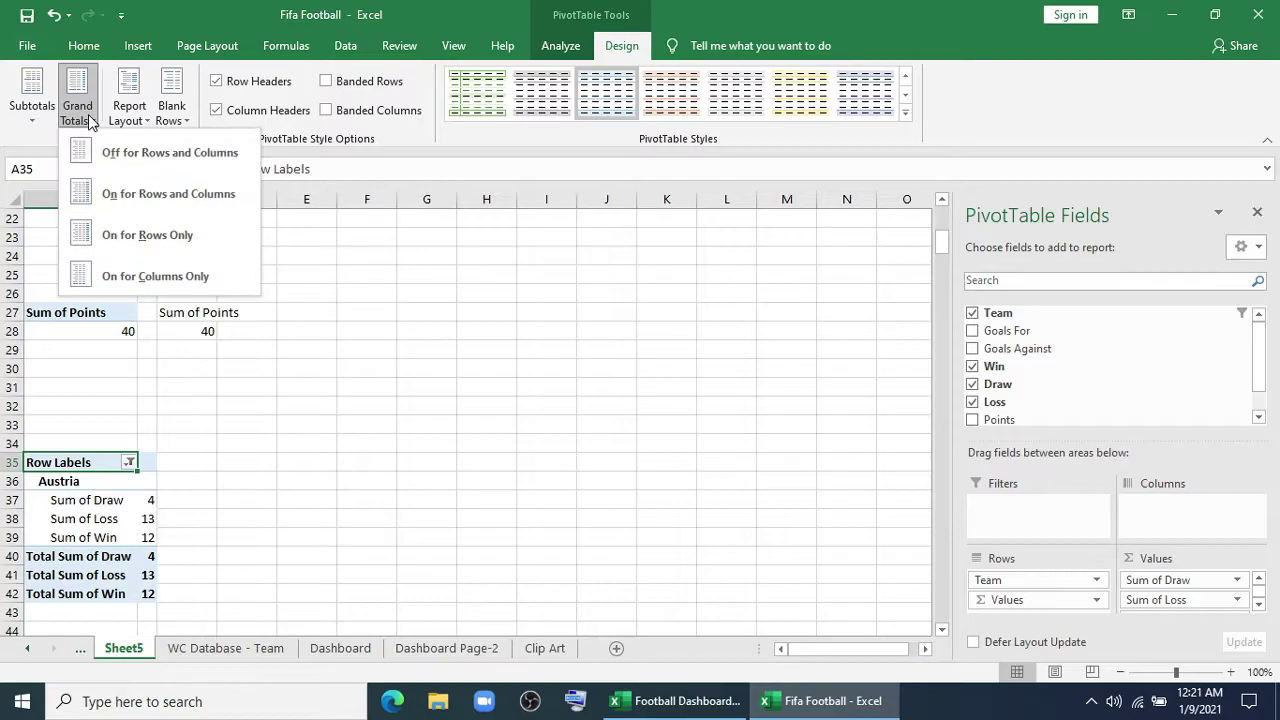
left_click(99, 152)
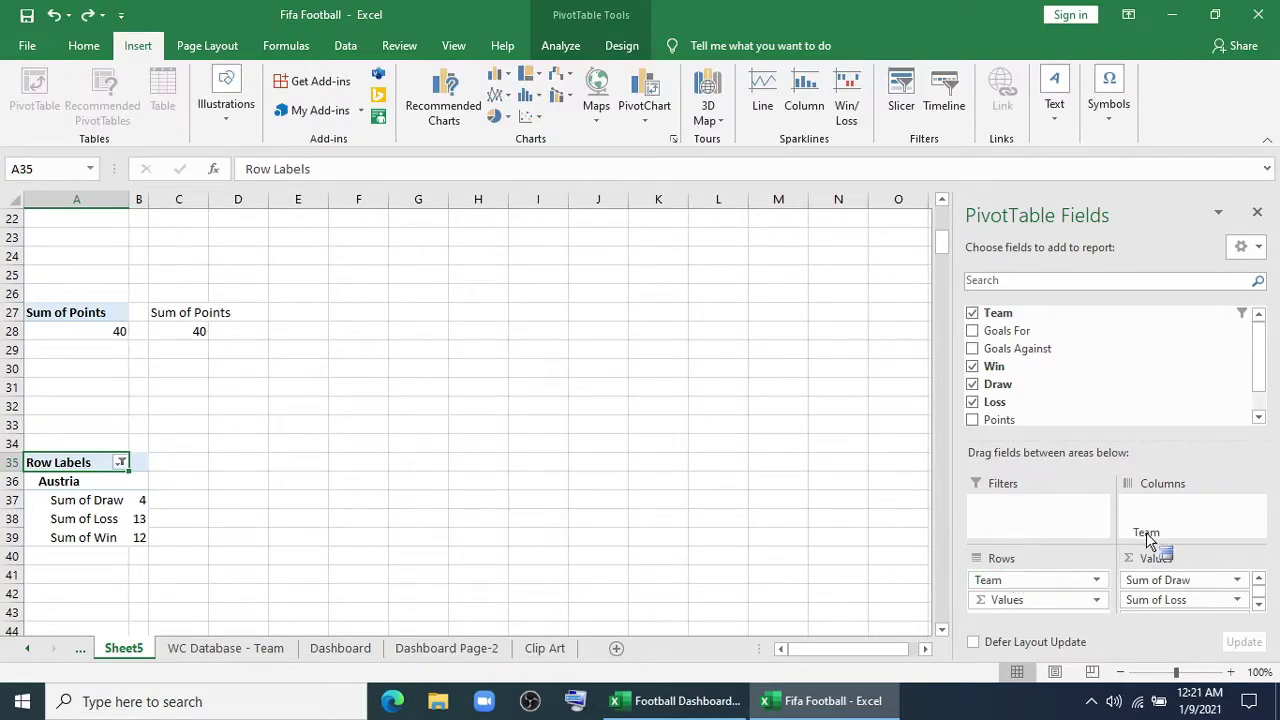
left_click_drag(1150, 540, 1160, 532)
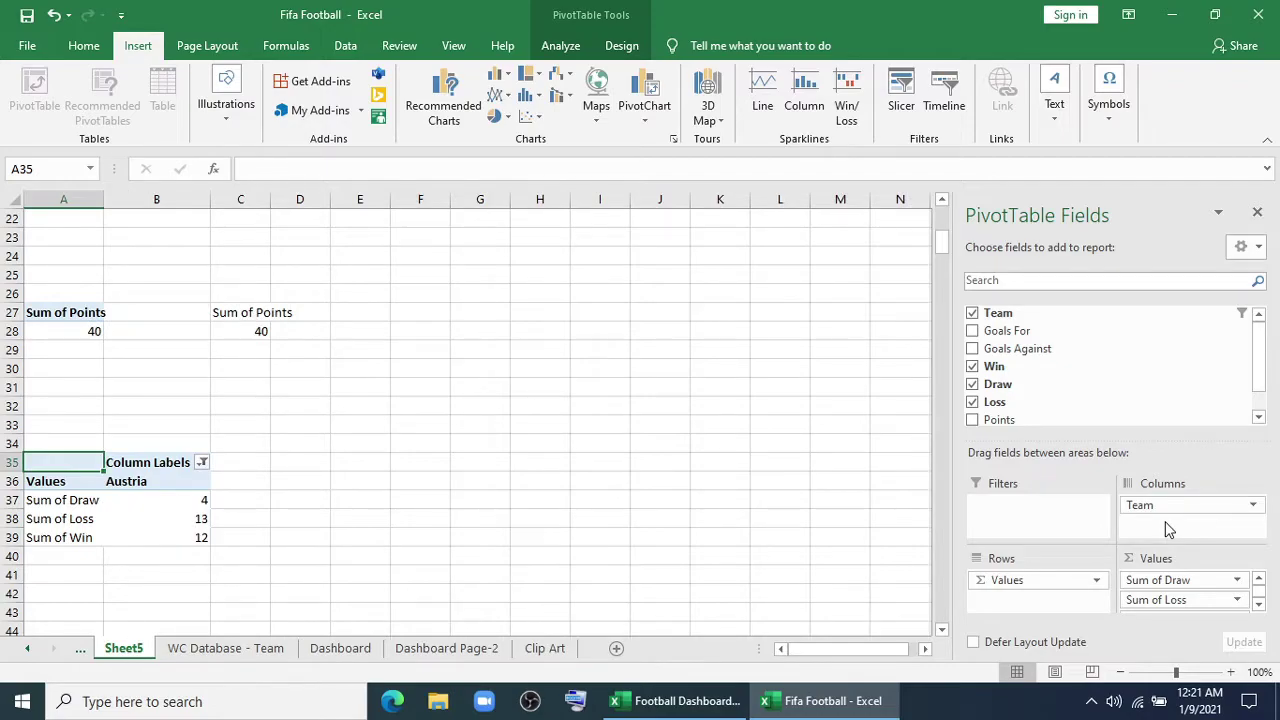
Step: Insert a 2-D stacked bar PivotChart from the A35 PivotTable and hide all its field buttons
left_click(505, 97)
left_click(498, 75)
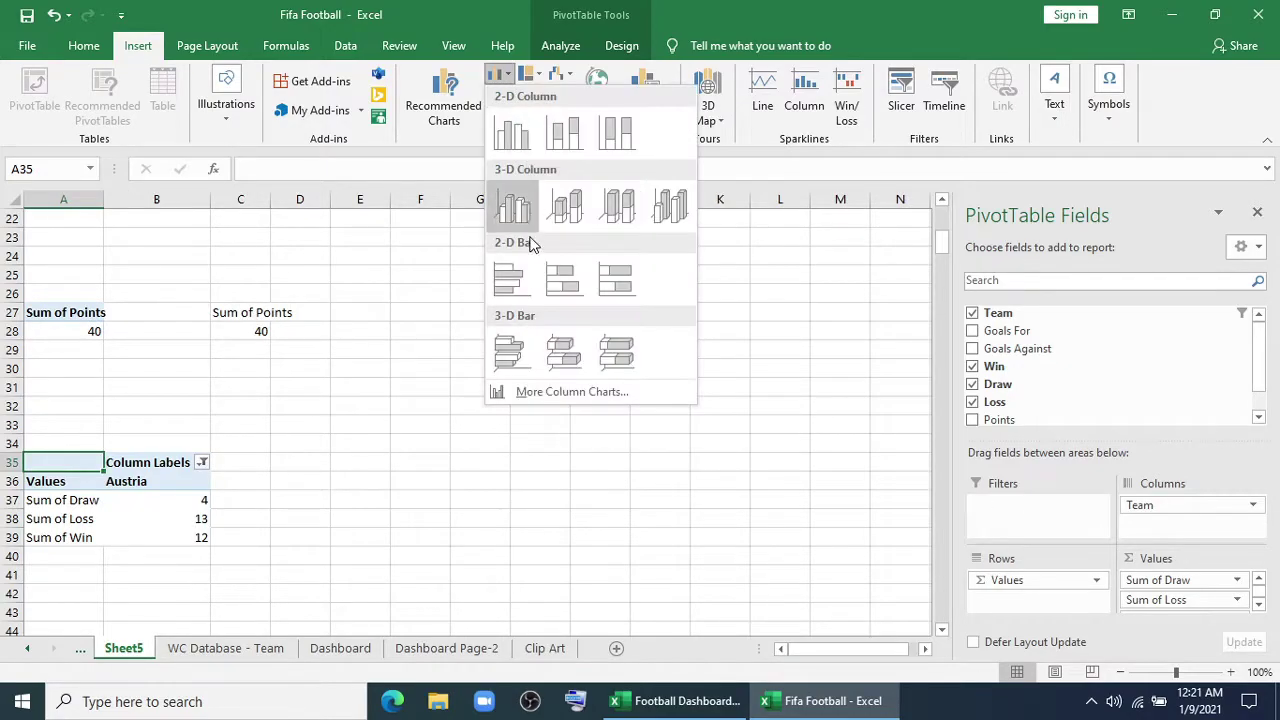
left_click(557, 298)
right_click(277, 433)
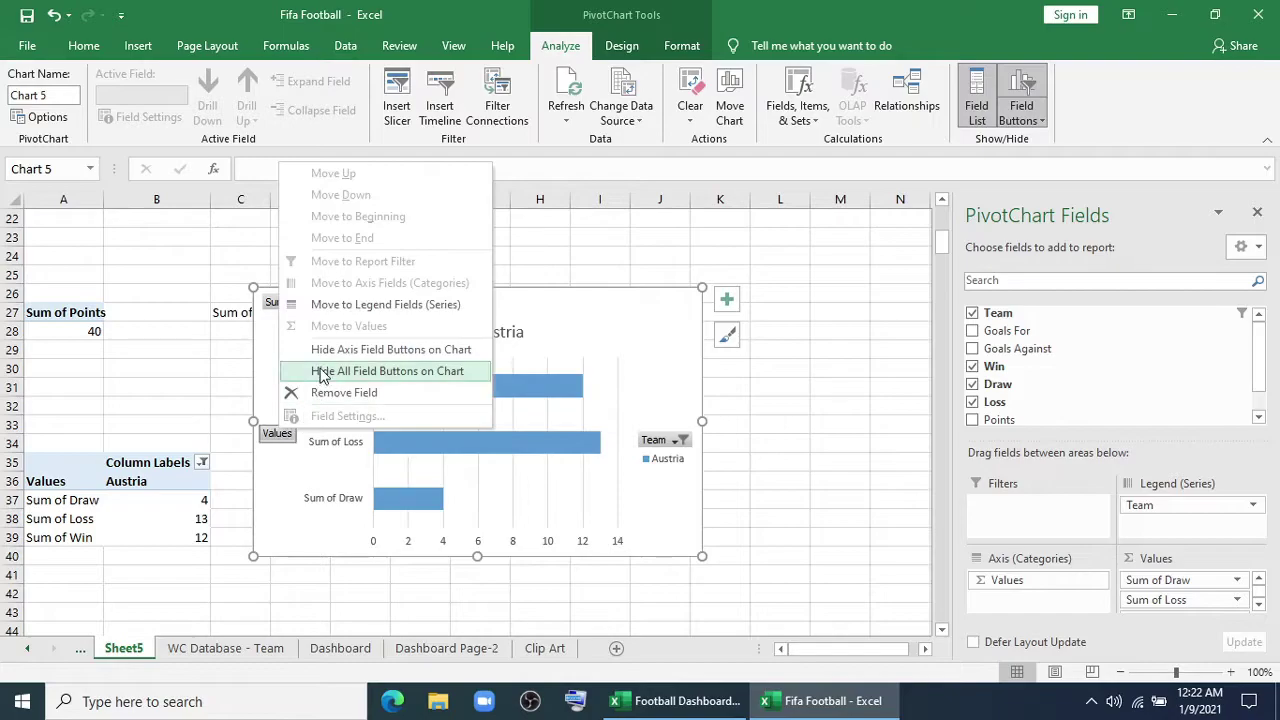
left_click(370, 369)
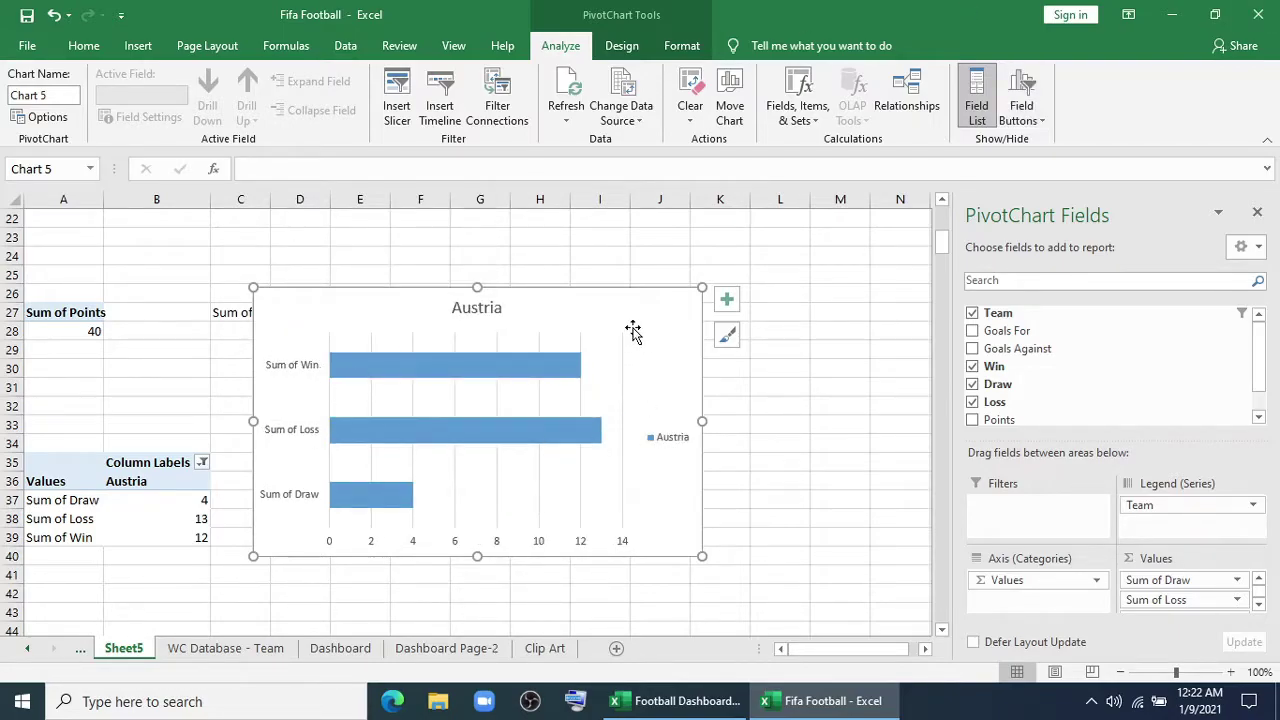
Step: Delete the horizontal value axis and the vertical gridlines from the bar chart
left_click(622, 541)
key("Delete")
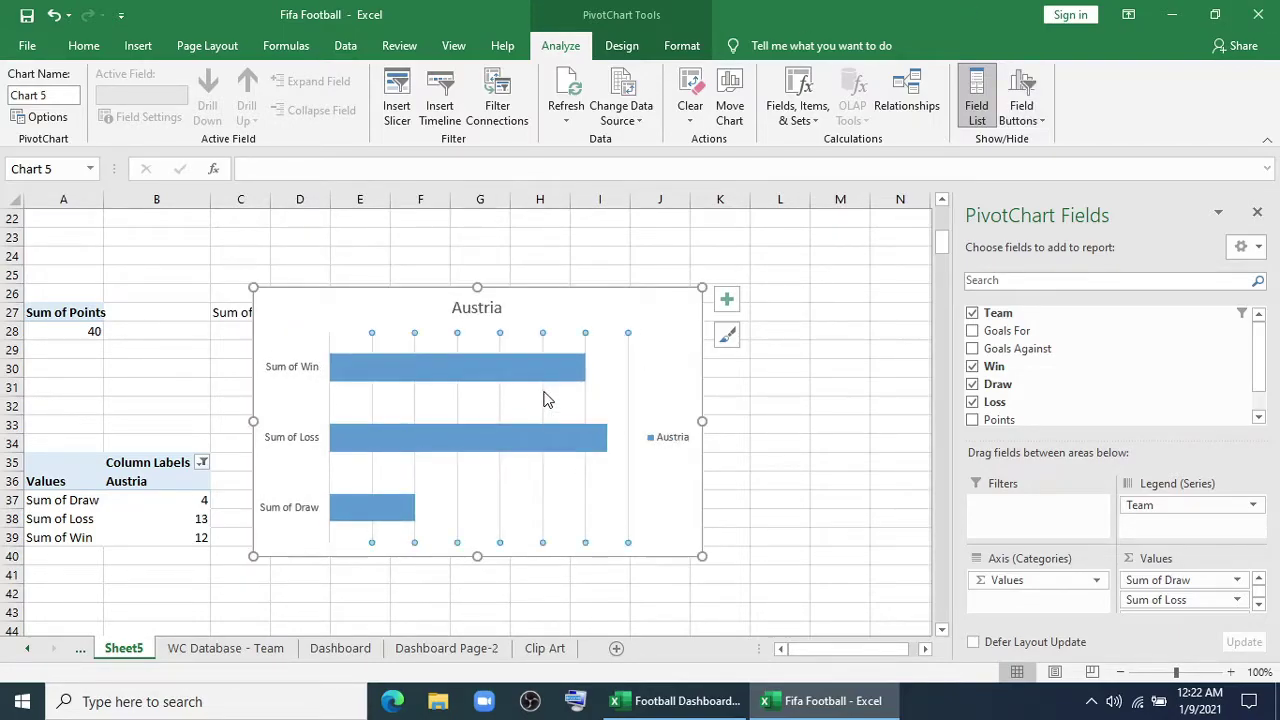
key("Delete")
Step: Fill only the Sum of Win bar with bright green from the recent colors
left_click(525, 373)
left_click(523, 371)
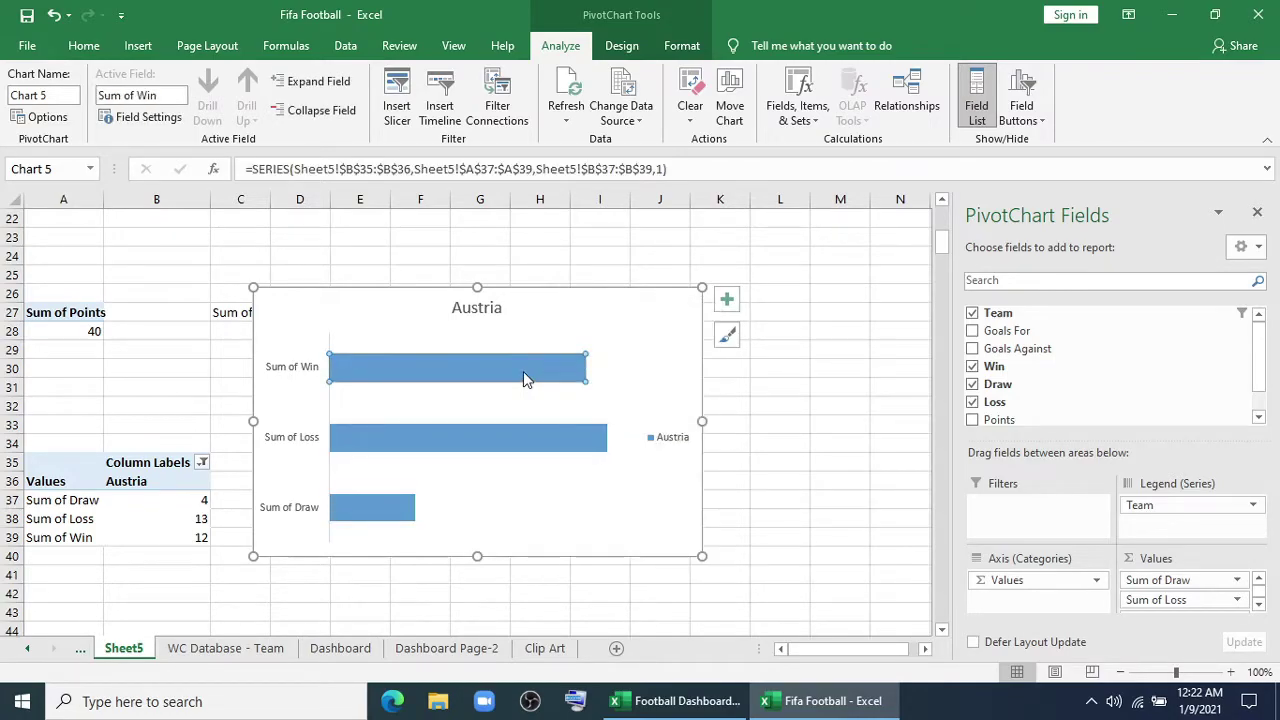
right_click(523, 371)
left_click(548, 315)
left_click(589, 546)
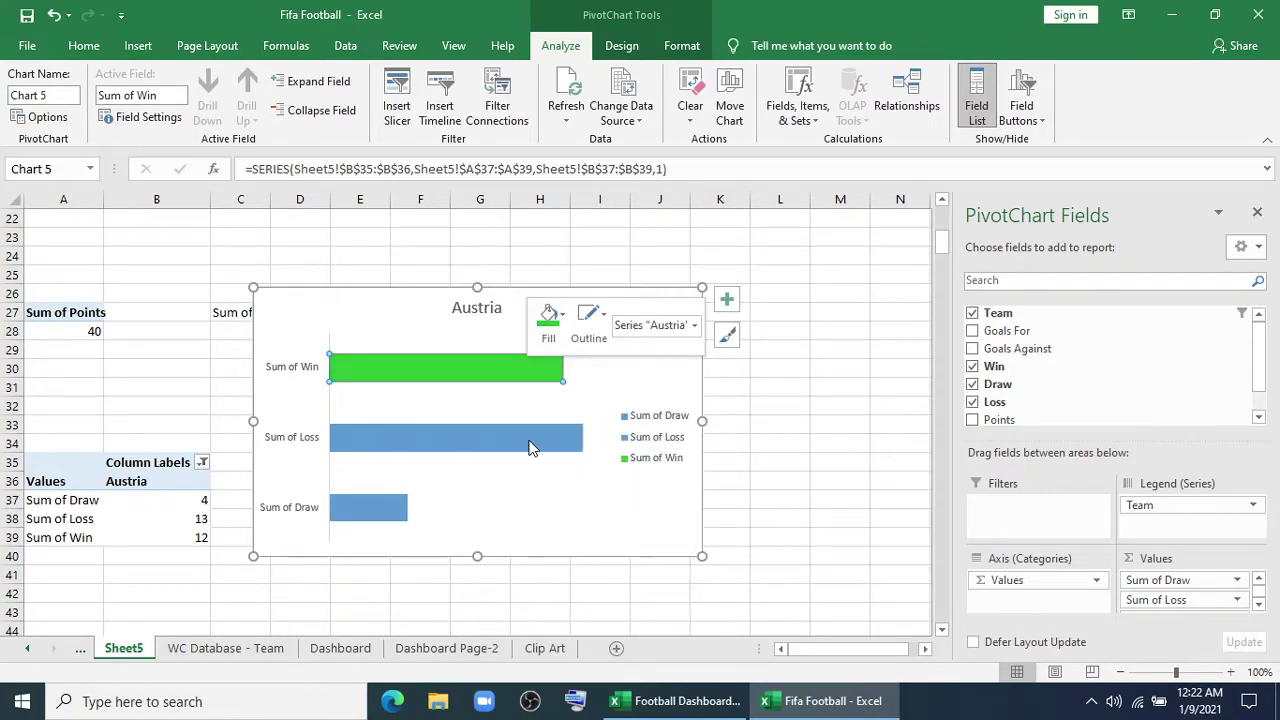
Step: Fill the Sum of Loss bar with red and the Sum of Draw bar with yellow
left_click(530, 447)
right_click(530, 447)
left_click(551, 472)
left_click(559, 302)
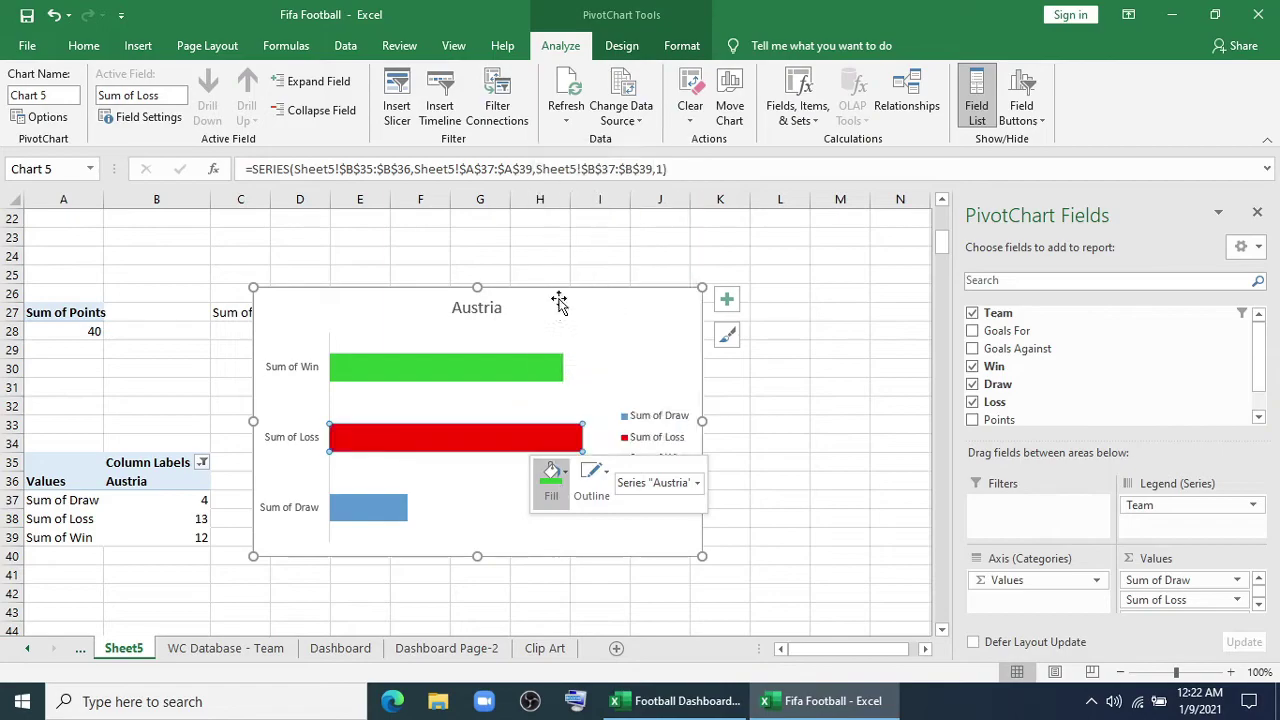
left_click(390, 507)
right_click(390, 507)
left_click(411, 545)
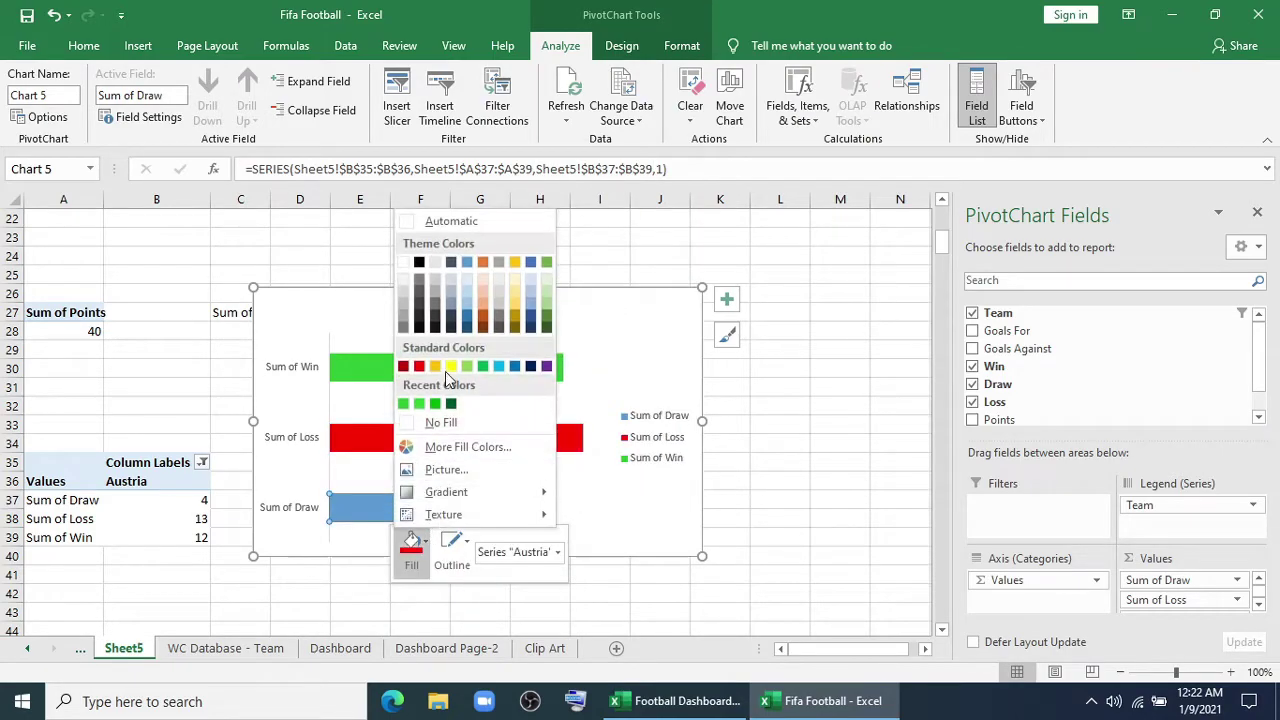
left_click(449, 367)
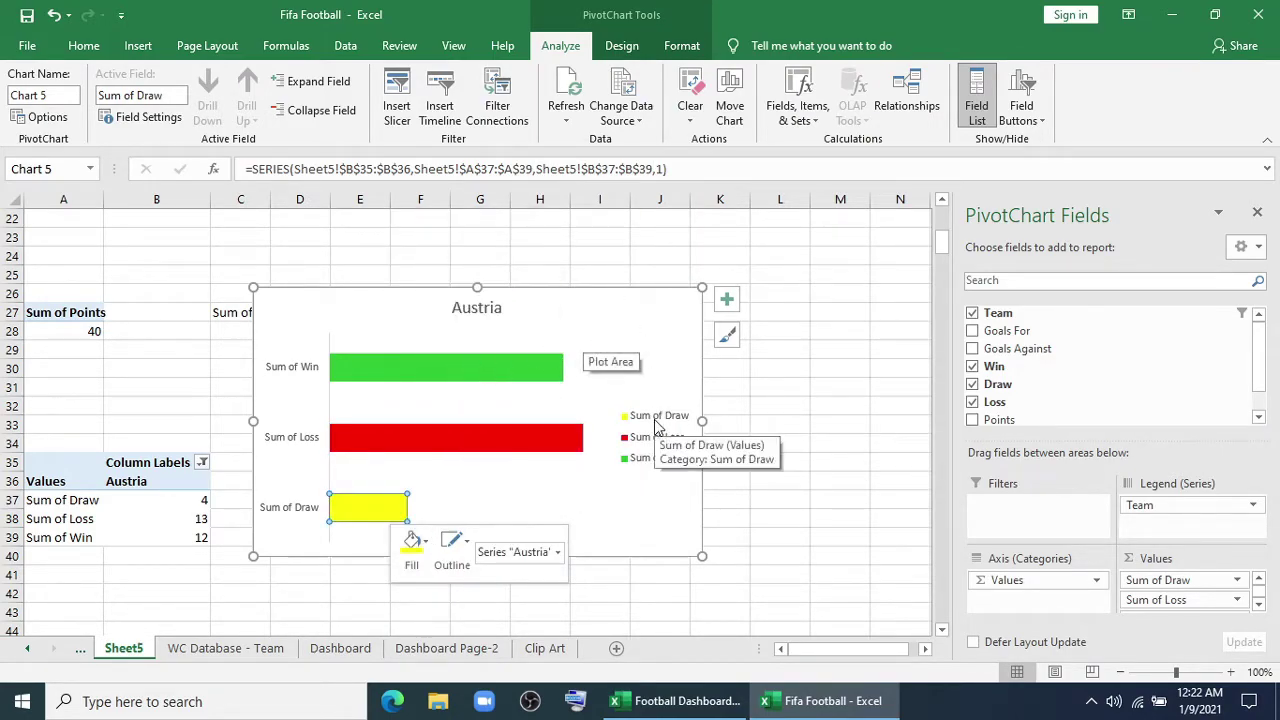
Step: Add data labels to the bars and have them show the category name along with the value
left_click(674, 297)
left_click(727, 299)
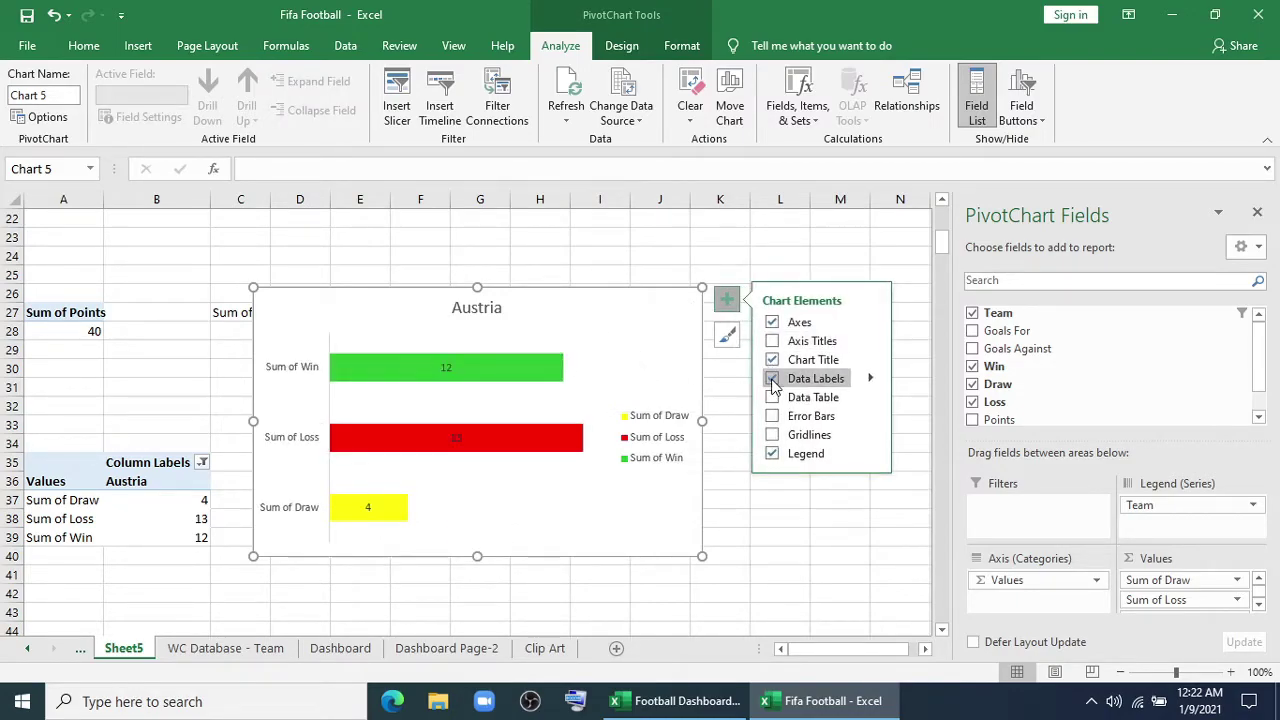
left_click(772, 380)
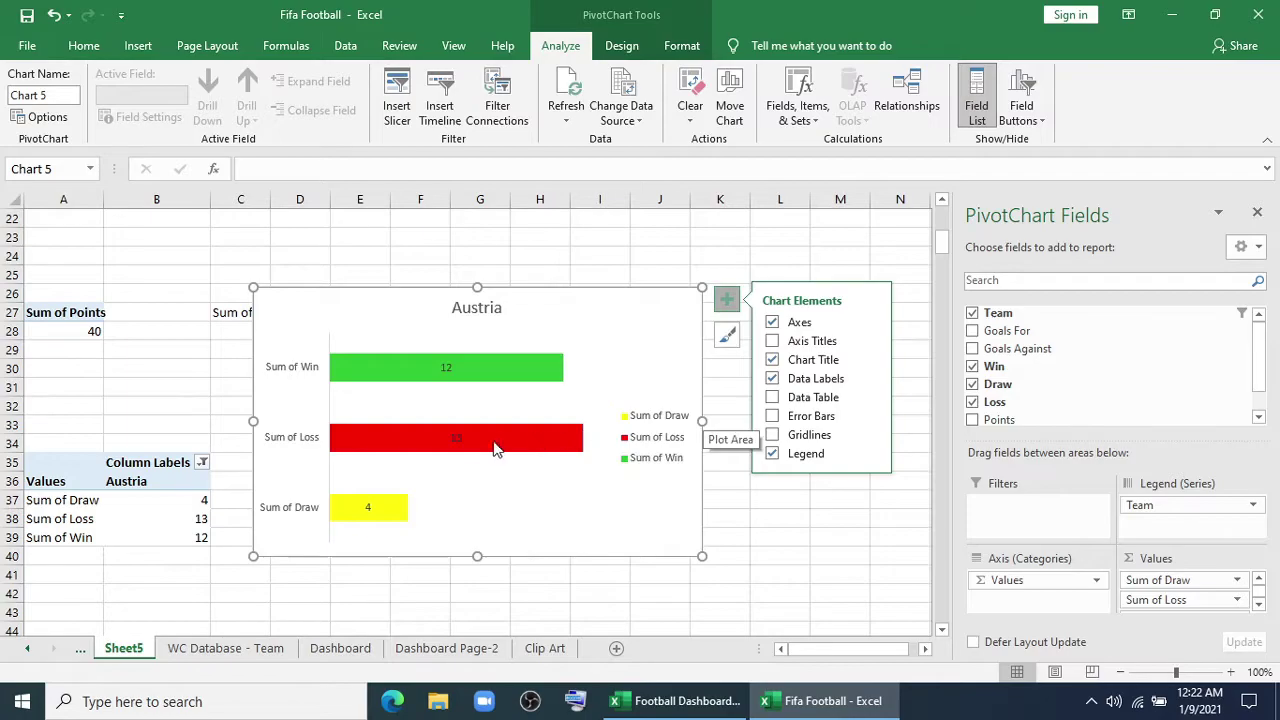
right_click(458, 440)
left_click(530, 633)
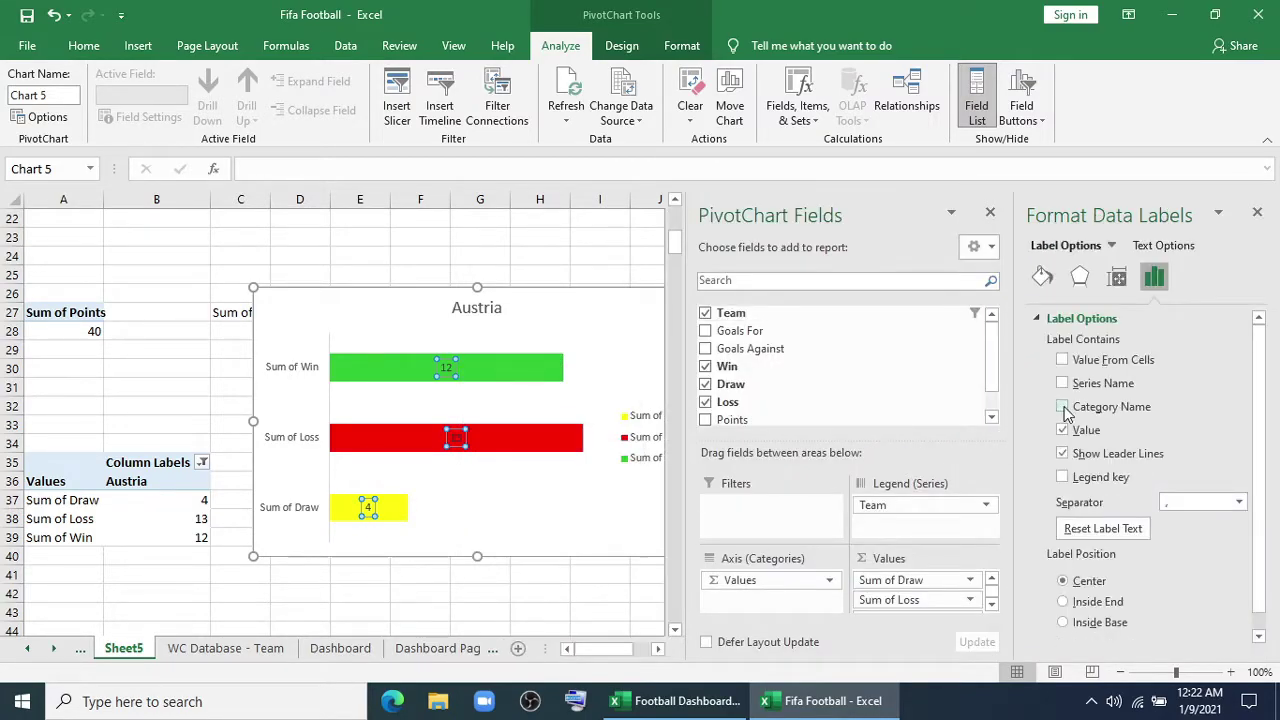
left_click(1062, 384)
left_click(1063, 407)
left_click(1257, 212)
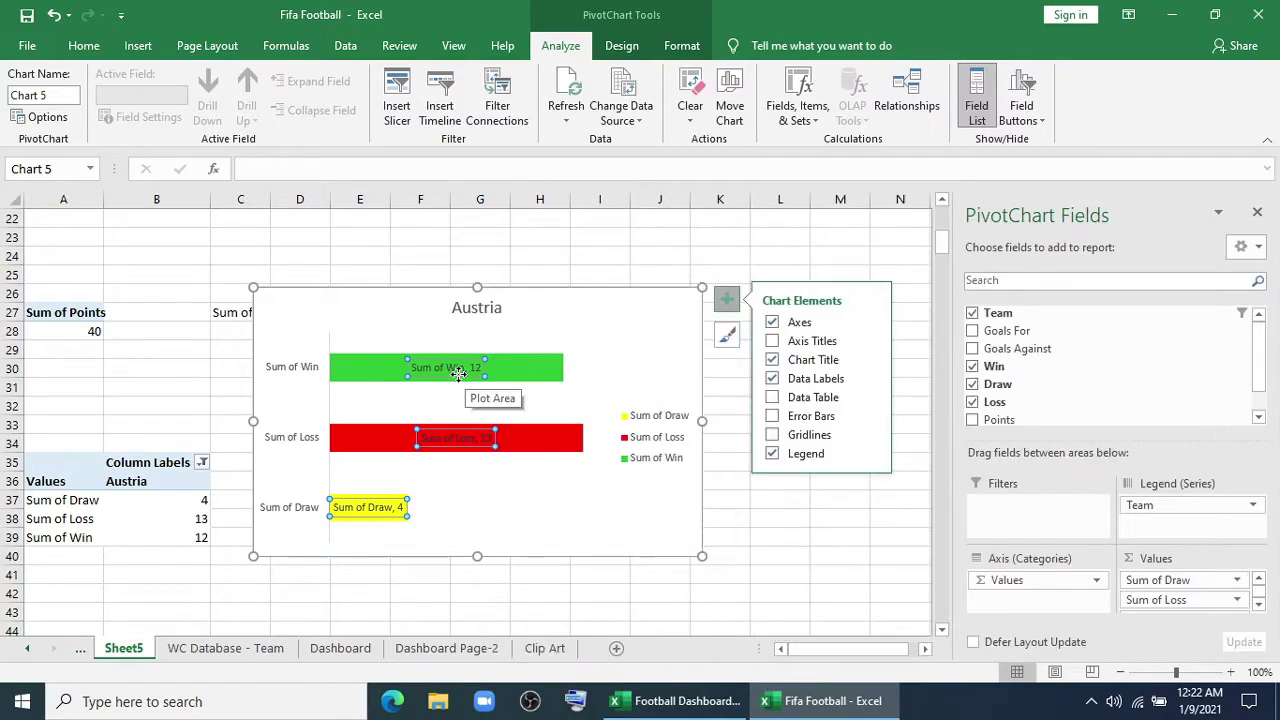
Step: Delete the legend and the vertical category axis from the bar chart
left_click(648, 438)
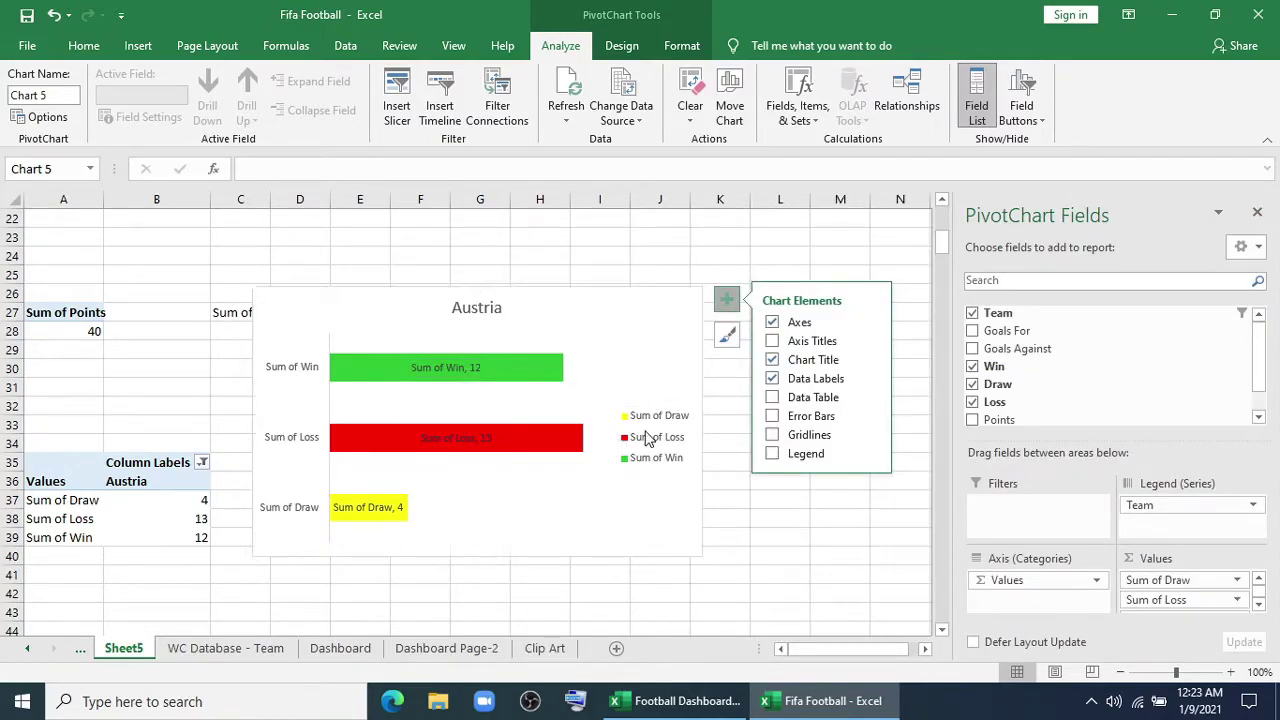
key("Delete")
left_click(296, 372)
key("Delete")
Step: Copy the bar chart from Sheet5, paste it onto the Dashboard Page-2 sheet and close the chart fields pane
right_click(608, 291)
left_click(655, 267)
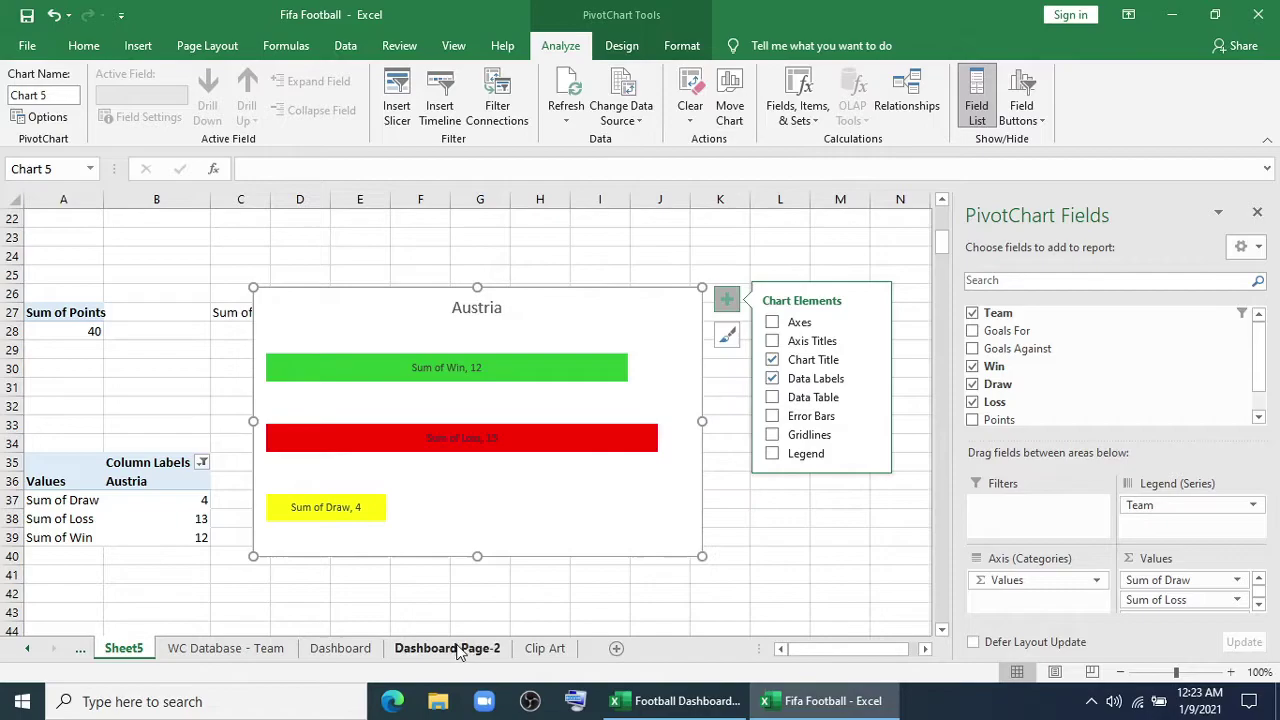
left_click(446, 648)
scroll(320, 530, "down", 3)
right_click(228, 442)
left_click(251, 207)
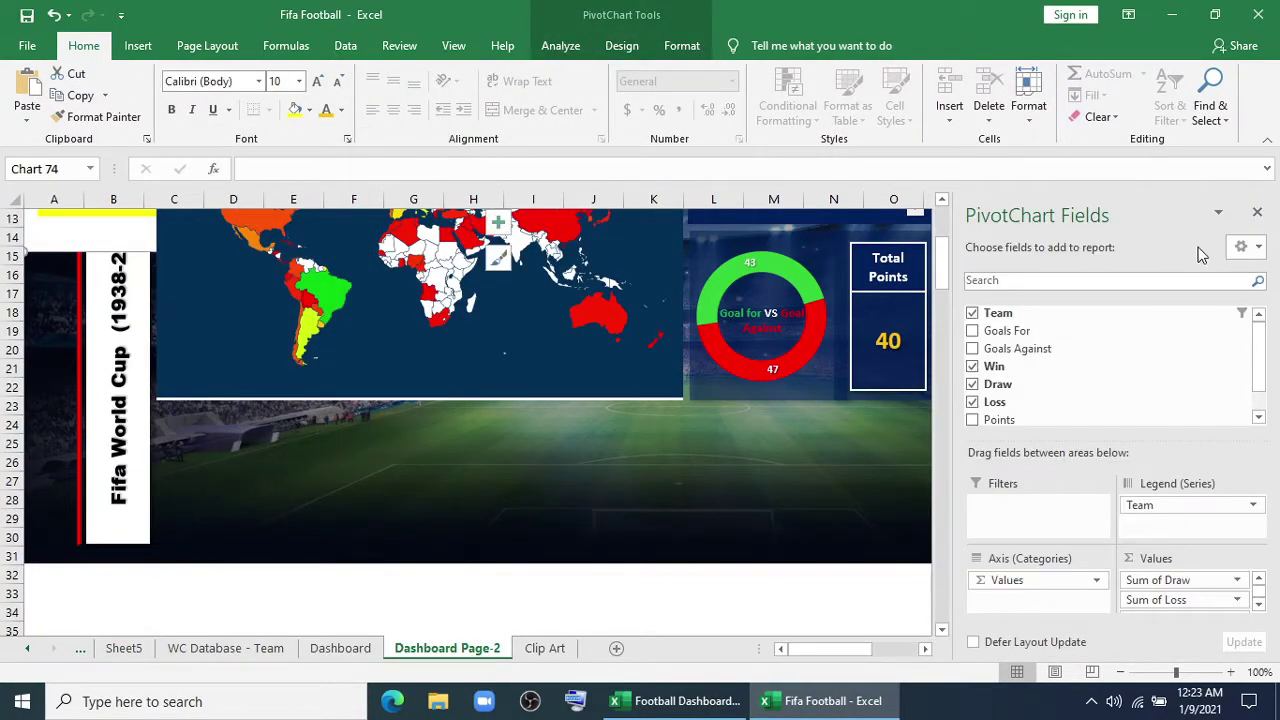
left_click(1257, 212)
Step: Resize the pasted bar chart to about 1.42" high by 5" wide and place it just below the heat map
scroll(427, 433, "up", 2)
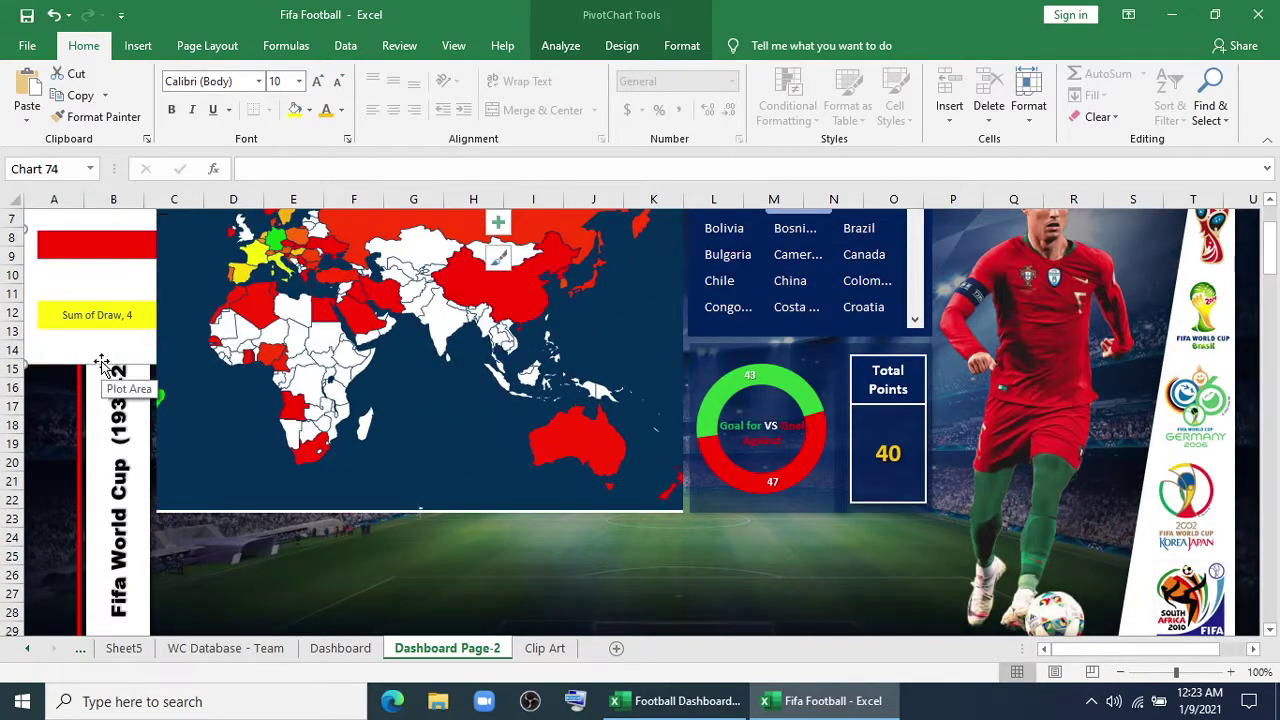
left_click_drag(72, 365, 232, 405)
left_click_drag(410, 328, 408, 283)
scroll(379, 491, "up", 4)
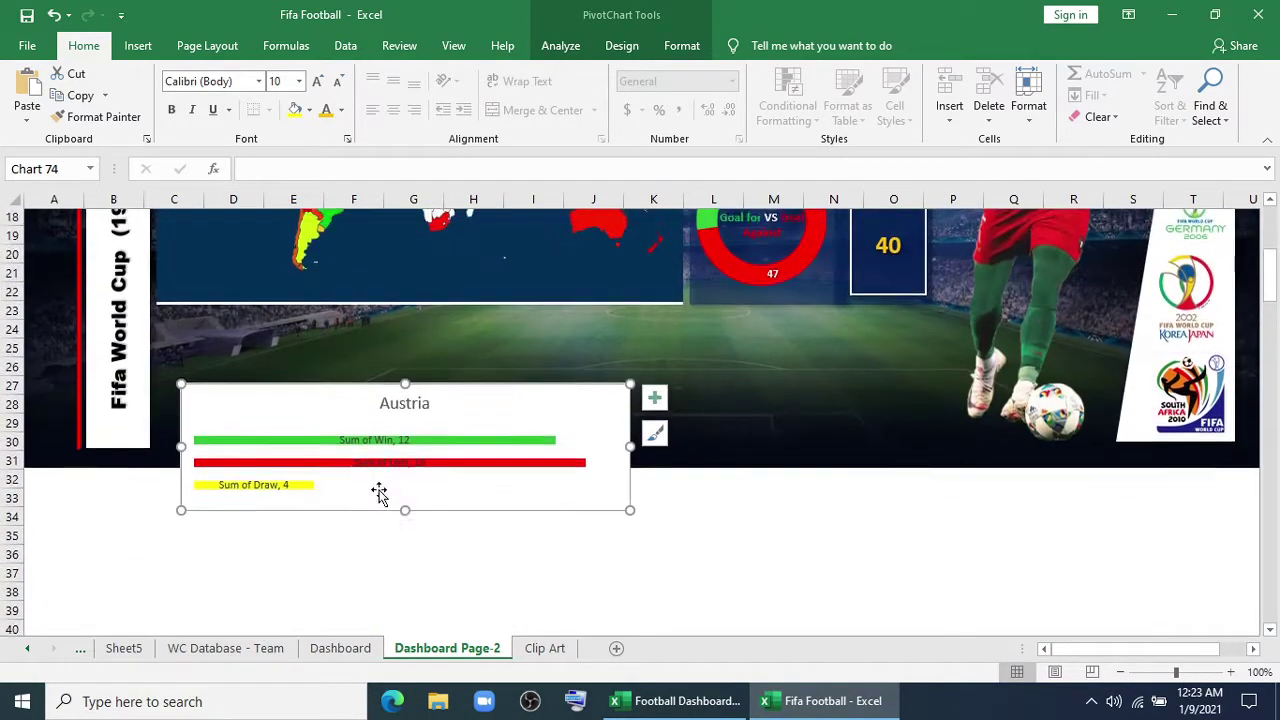
left_click_drag(434, 383, 456, 318)
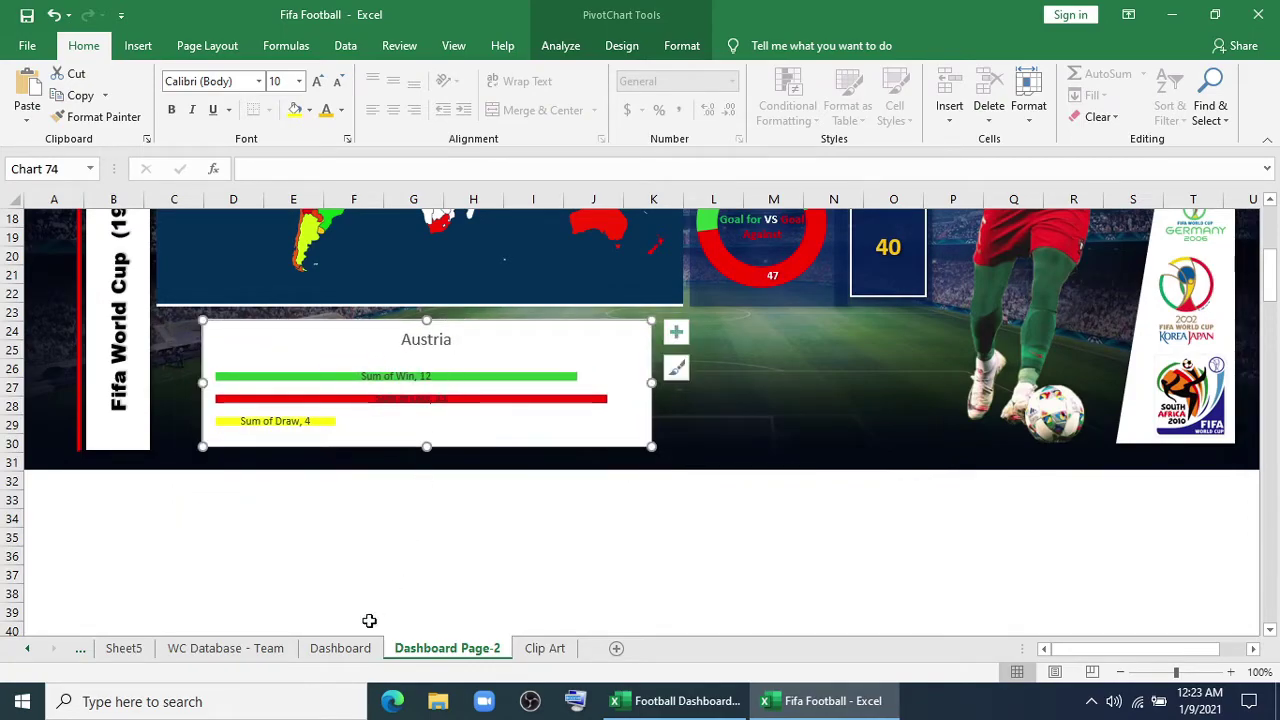
Step: Delete the bar chart's title and set its chart area to no fill and no outline
left_click(426, 345)
key("Delete")
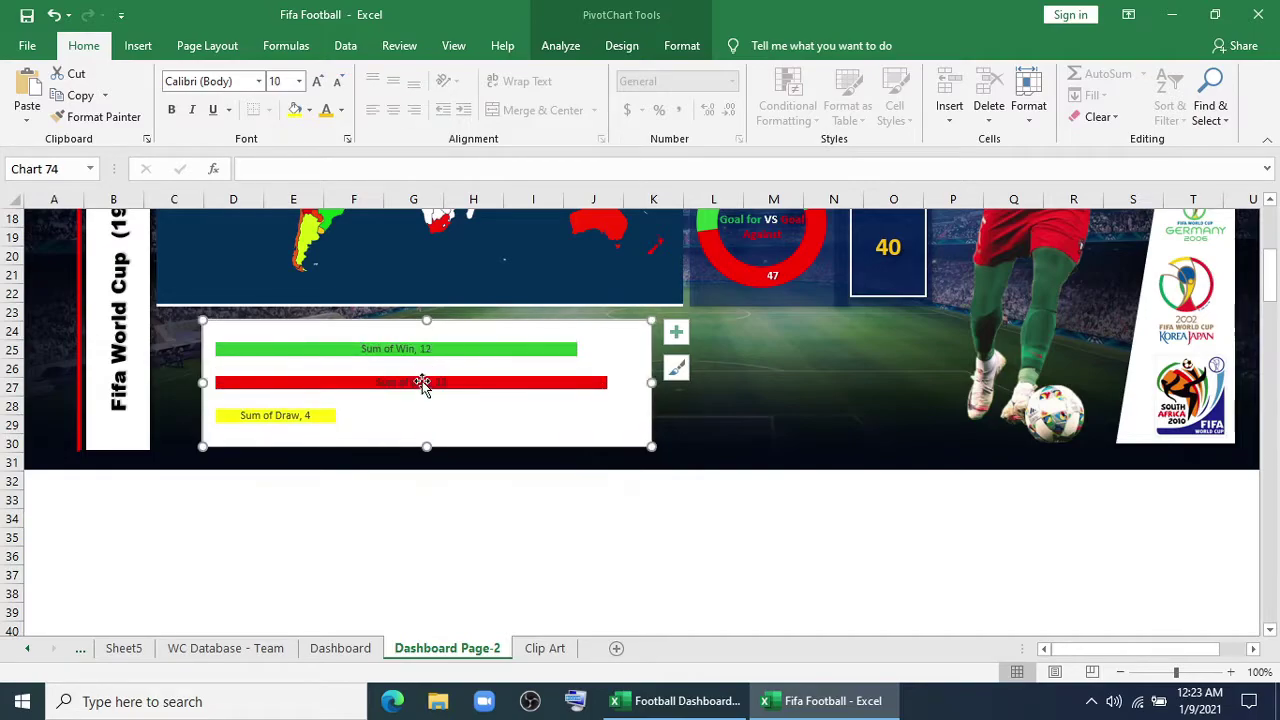
left_click(681, 45)
left_click(513, 73)
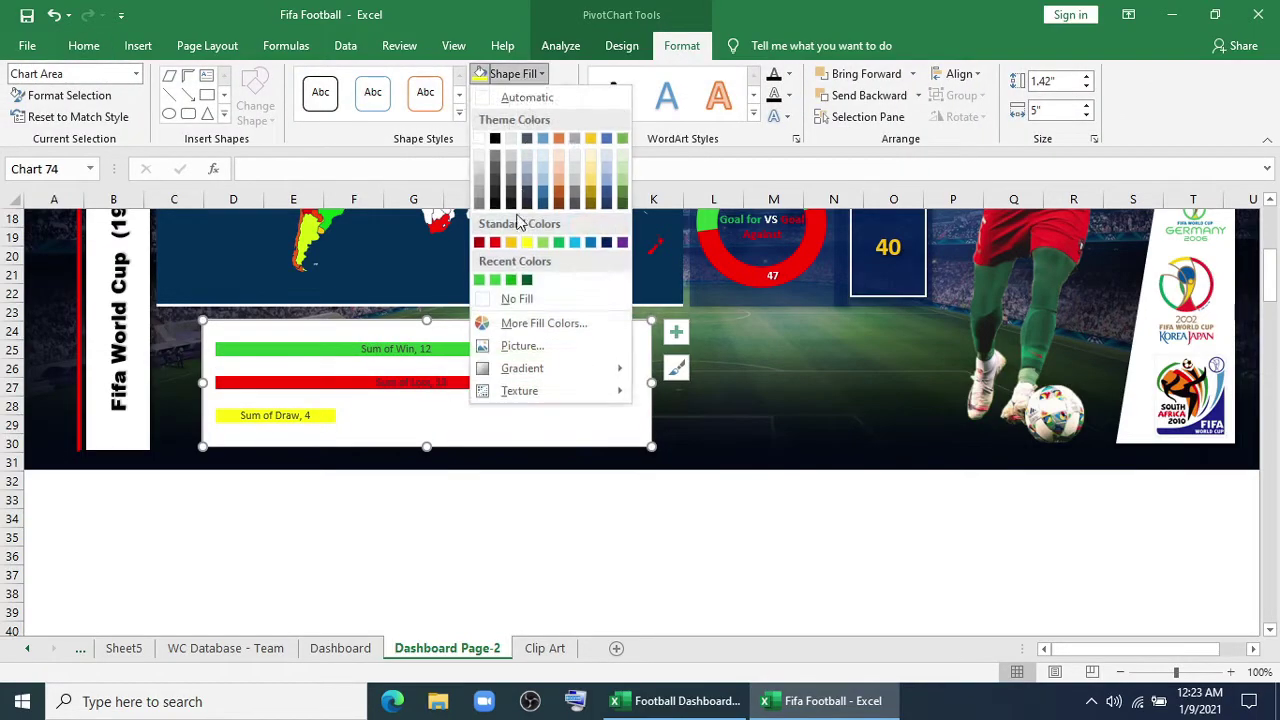
left_click(520, 299)
left_click(531, 94)
left_click(523, 320)
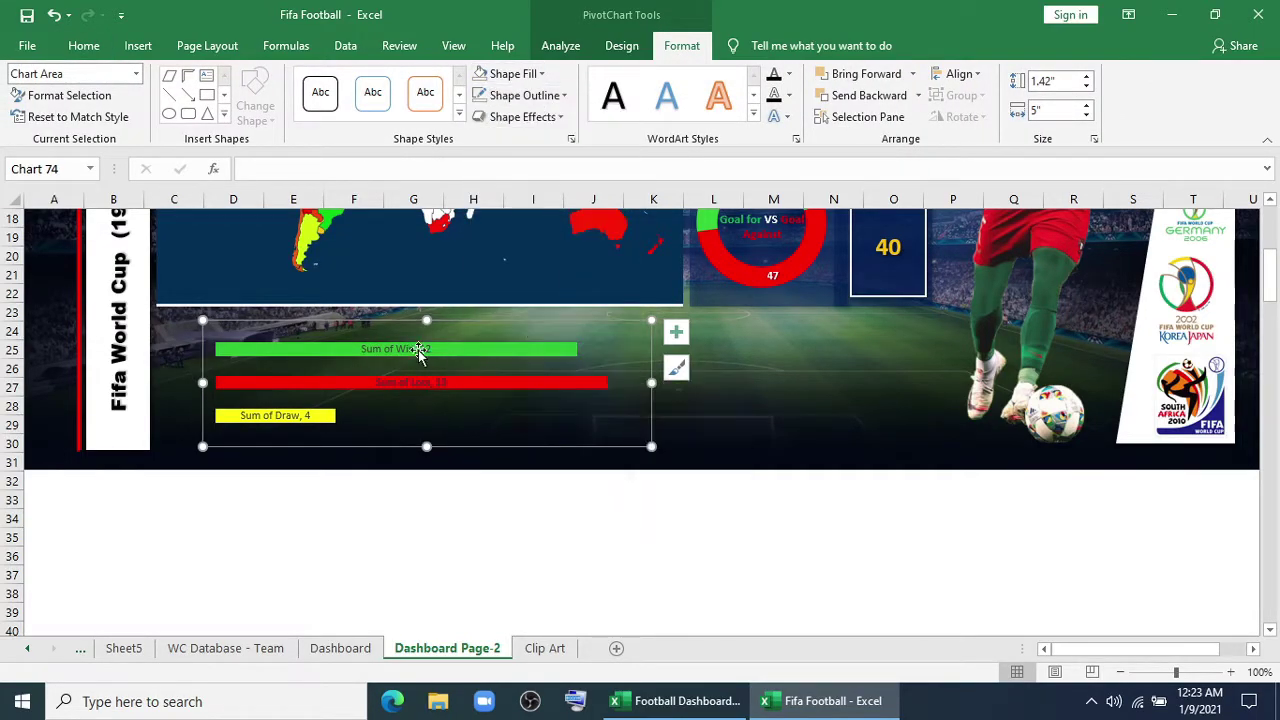
Step: Make the bar chart's data labels white and bold
left_click(418, 350)
left_click(84, 45)
left_click(341, 109)
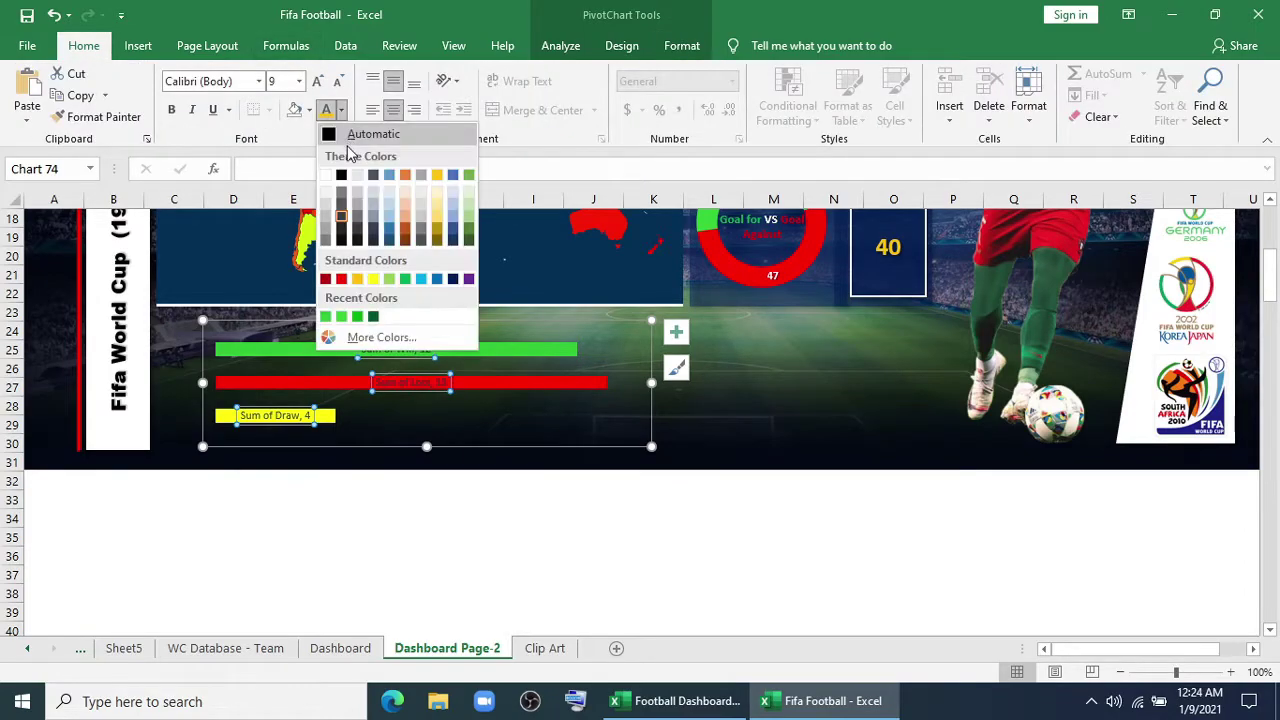
left_click(326, 177)
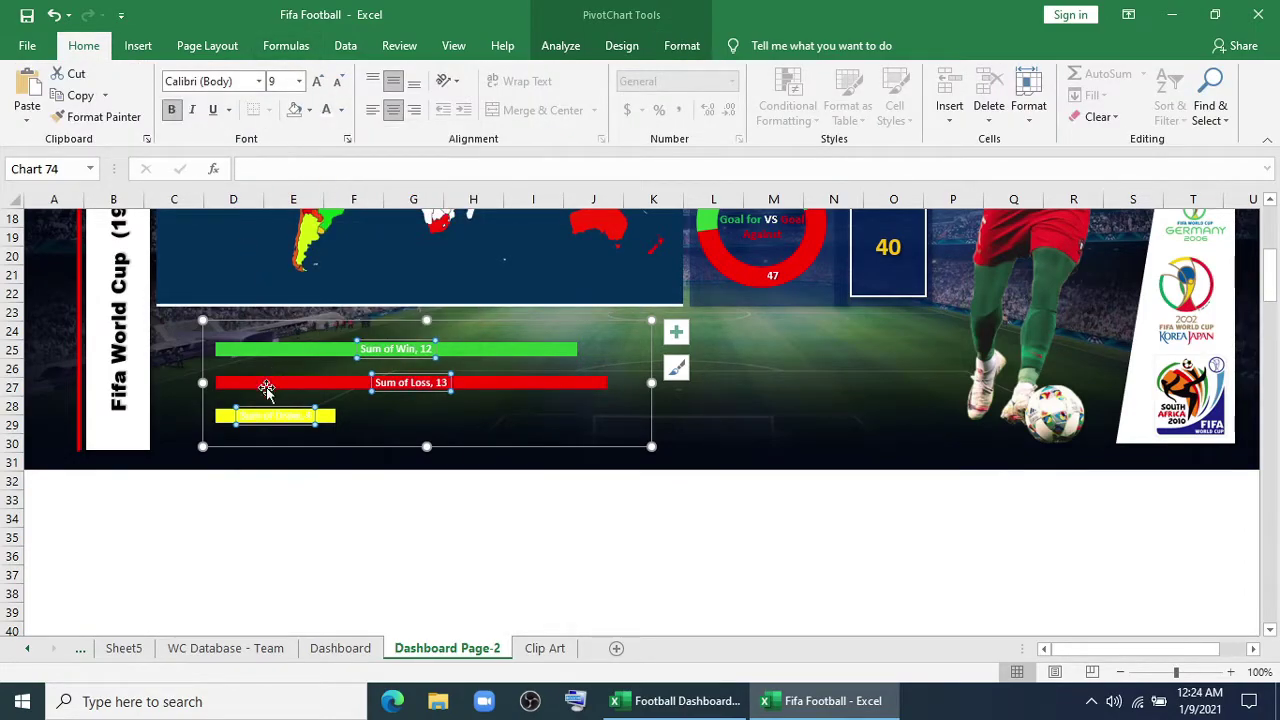
Step: Change the font colour of the bar chart's Sum of Draw data label to black
left_click(270, 418)
left_click(341, 109)
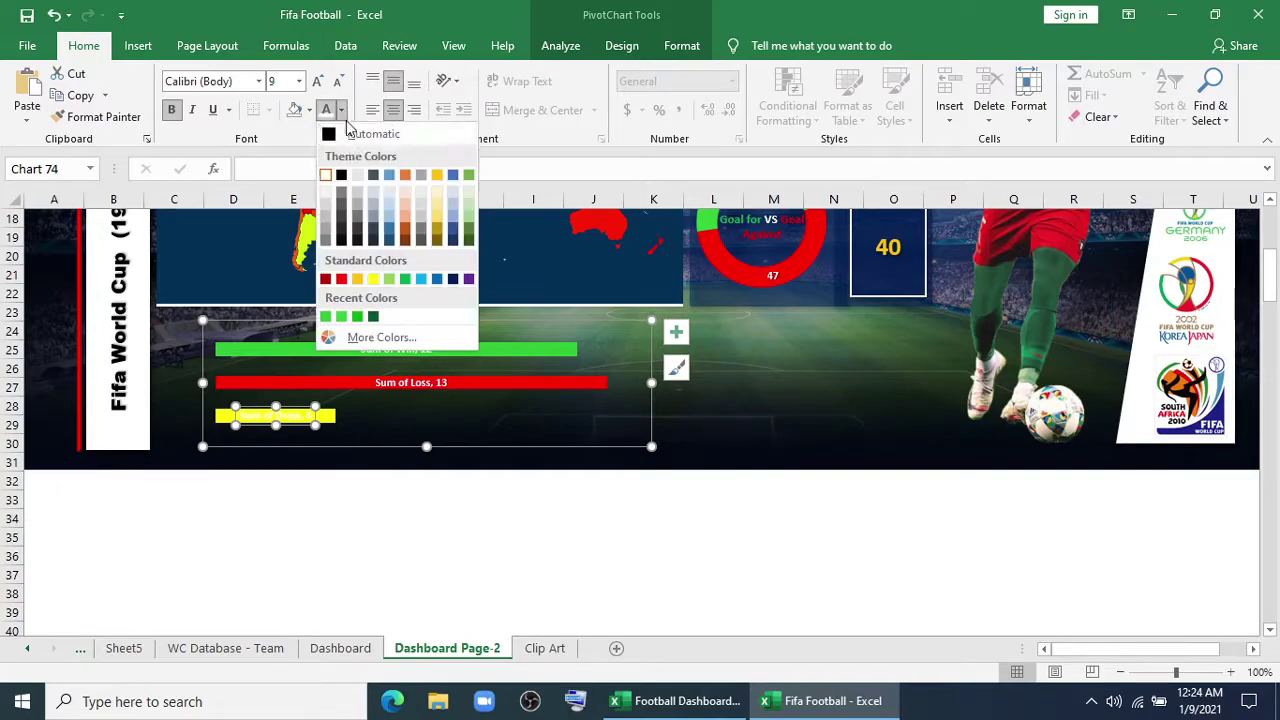
left_click(340, 177)
left_click(413, 537)
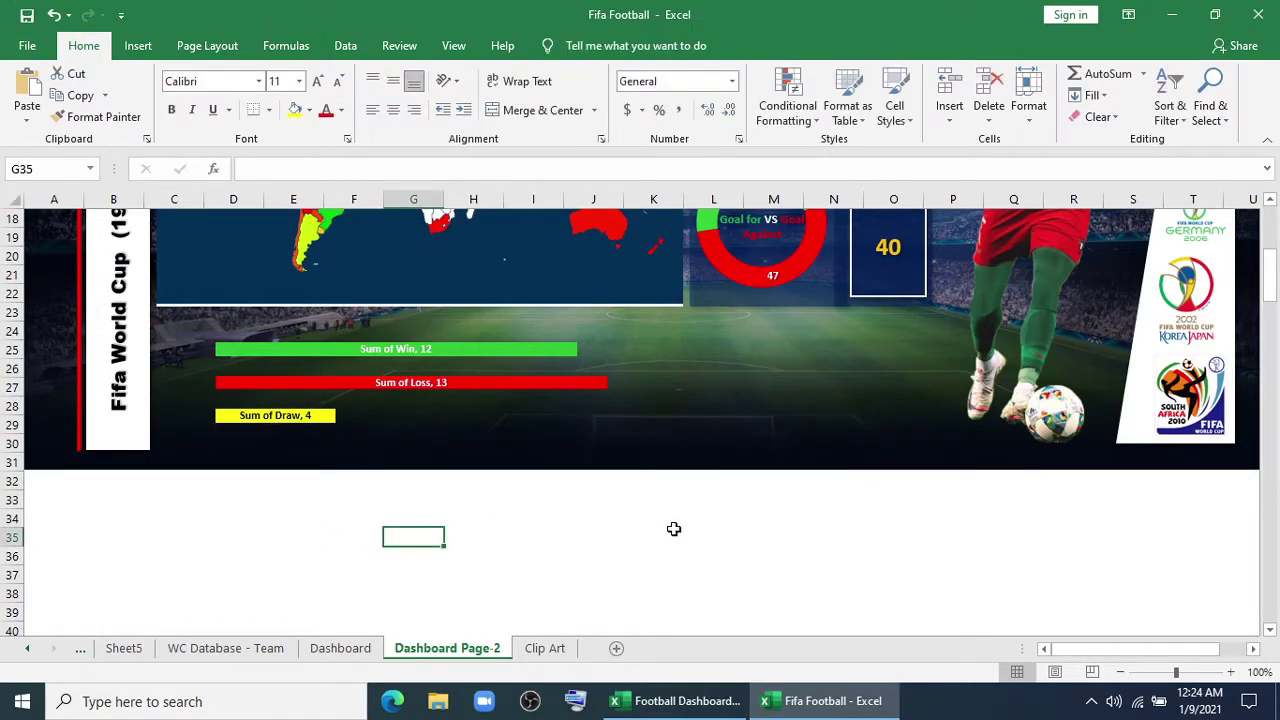
Step: Widen the bar chart so it extends below the Total Points card, up to the footballer picture
left_click(461, 410)
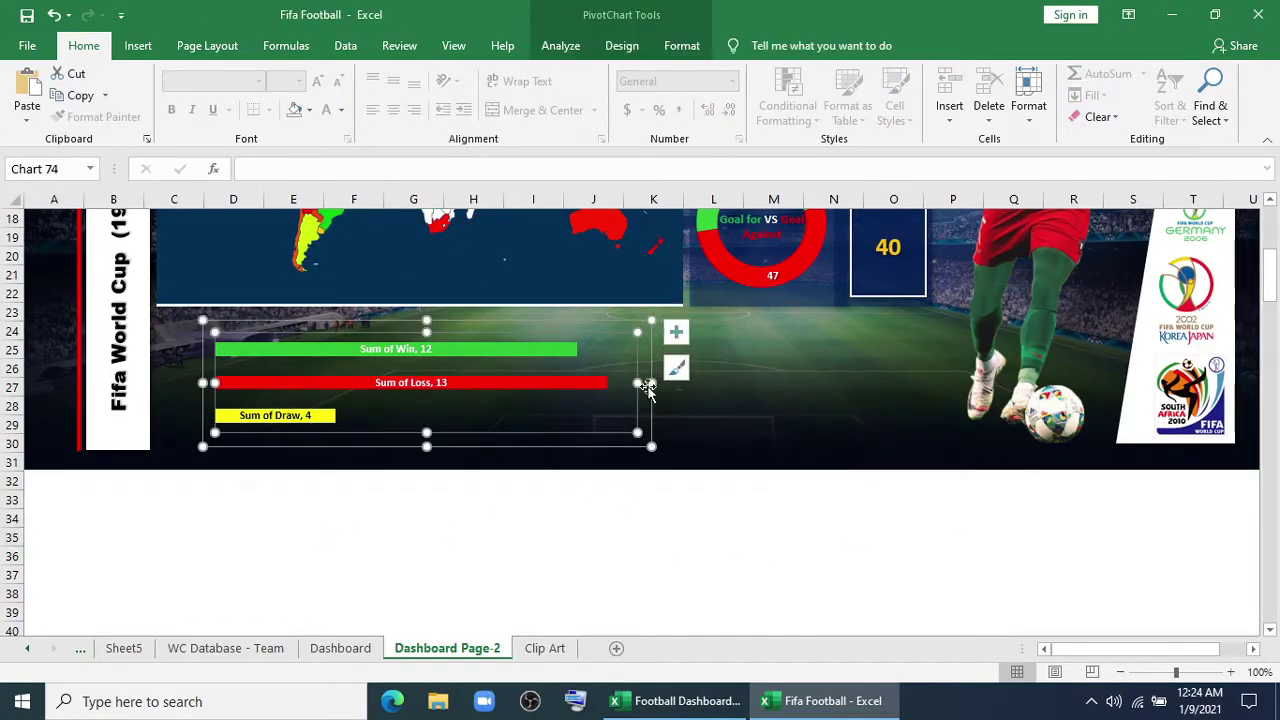
left_click_drag(645, 388, 962, 383)
left_click(898, 360)
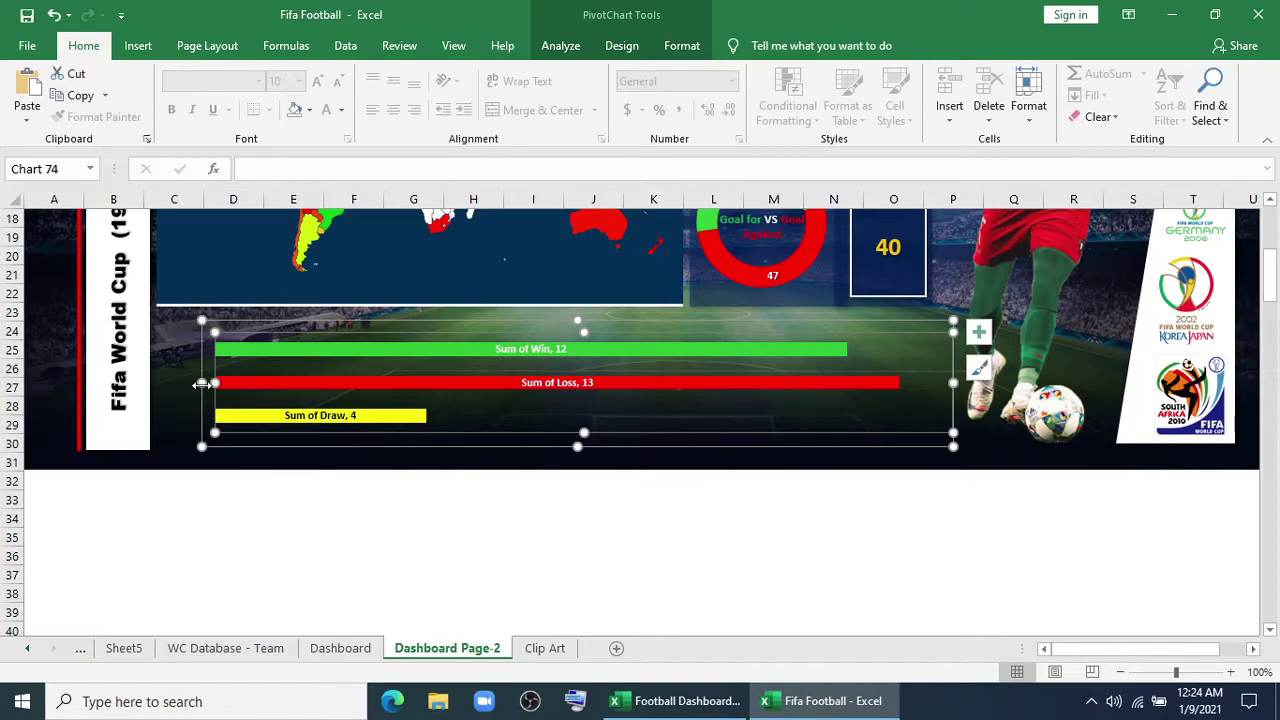
left_click_drag(201, 384, 203, 383)
Step: In cell D36 of Sheet5, enter a formula that references the pivot table's team name in B36
left_click(123, 648)
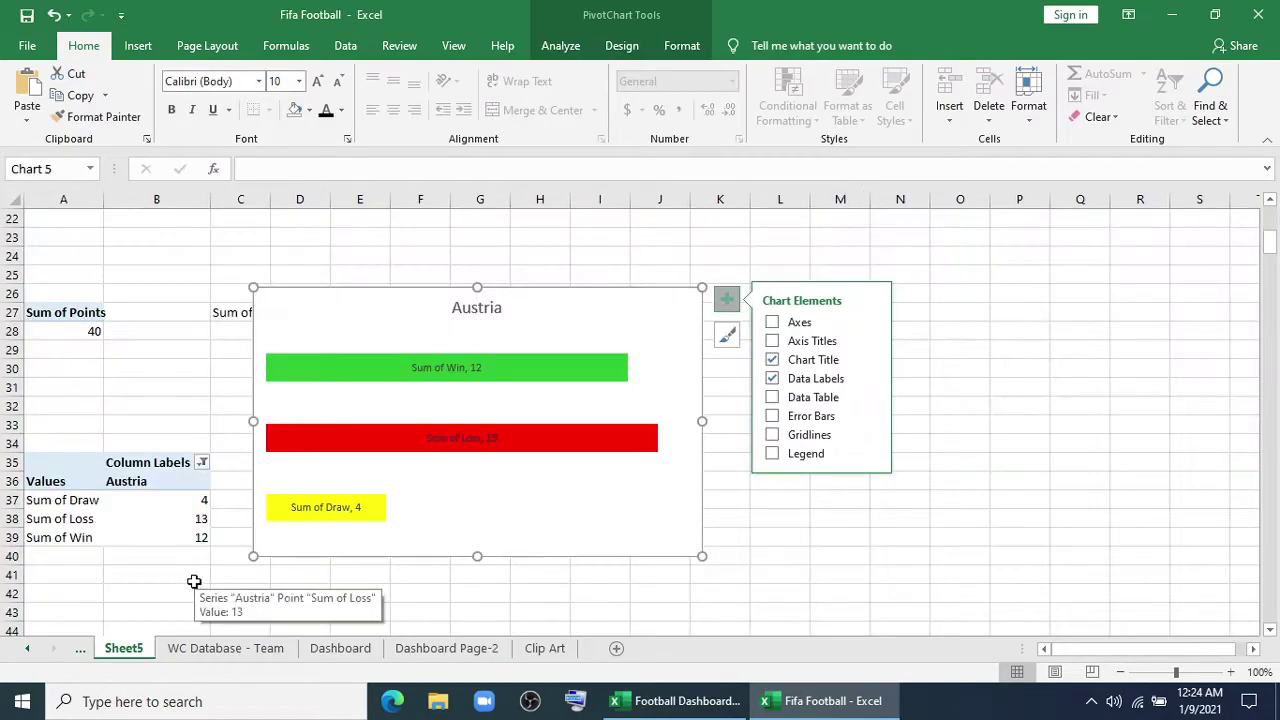
scroll(771, 229, "up", 1)
left_click(314, 424)
type("=")
left_click(167, 429)
key("Return")
Step: On Dashboard Page-2, draw a rectangle about 0.94" high by 0.54" wide at the start of the bar chart's bars
left_click(544, 648)
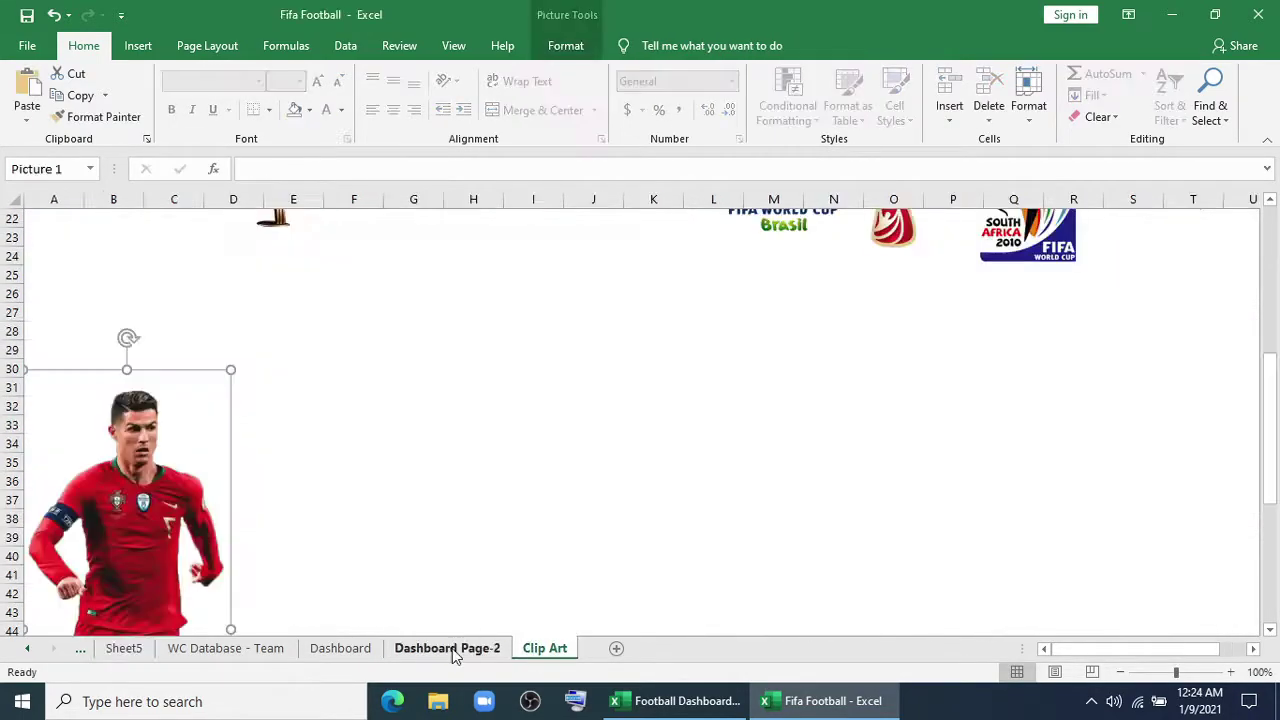
left_click(452, 649)
left_click(138, 45)
left_click(220, 106)
left_click(280, 185)
left_click(266, 366)
left_click(488, 73)
mouse_move(172, 452)
left_mouse_down()
mouse_move(221, 536)
mouse_move(200, 499)
left_mouse_up()
left_click(555, 244)
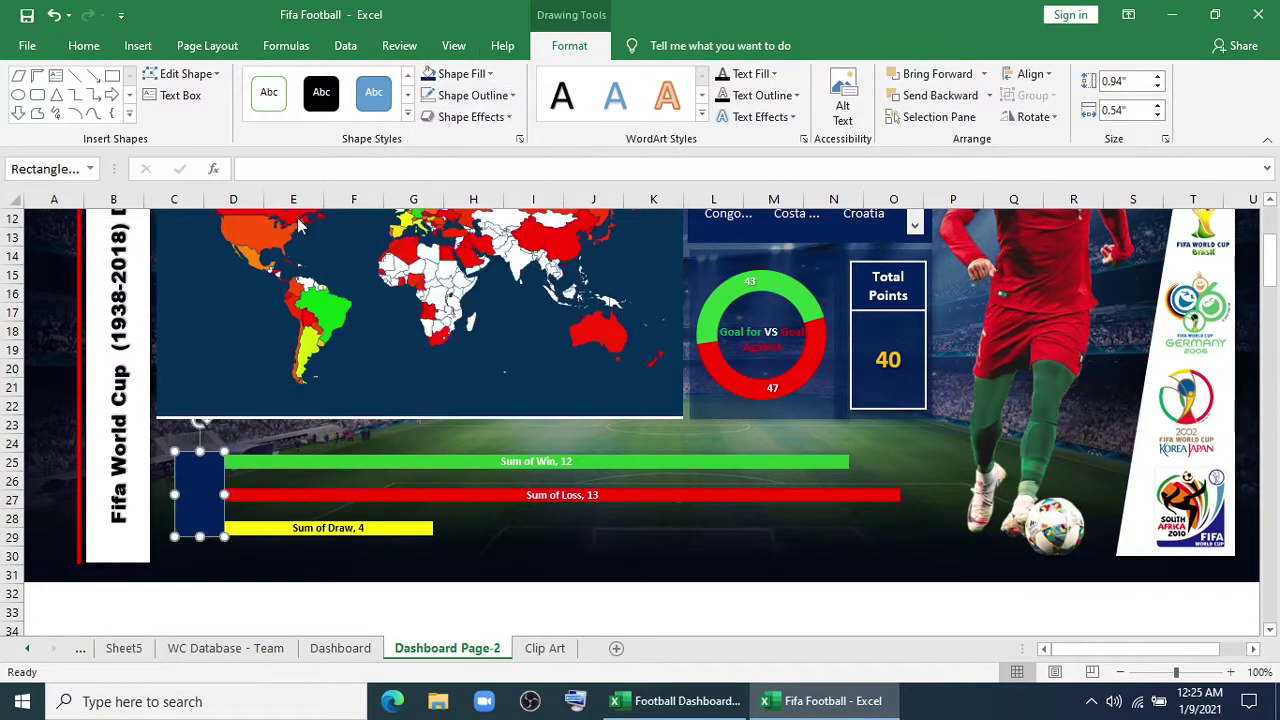
Step: Link the new rectangle's text to the team name with the formula =Sheet5!D36
left_click(300, 168)
type("=")
left_click(123, 648)
left_click(299, 425)
key("Return")
Step: Rotate the team-name label's text 270°, centre it and make it white, bold and 12 pt
left_click(341, 110)
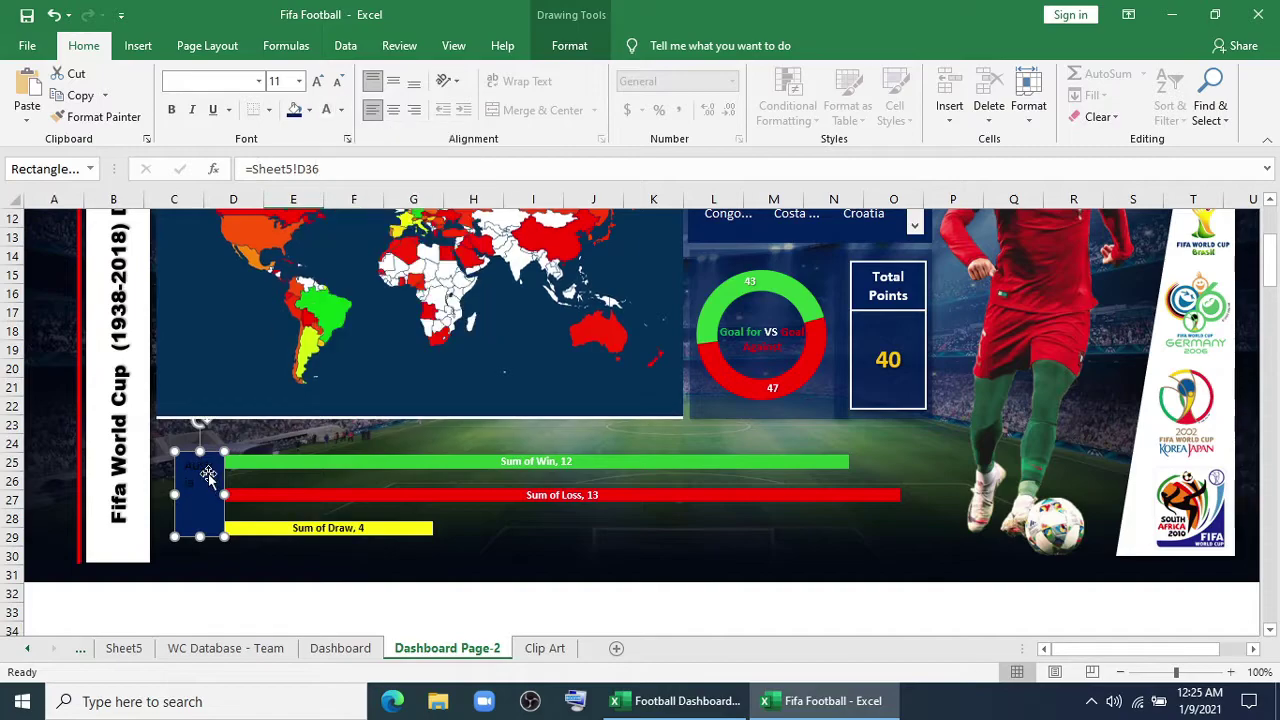
double_click(206, 474)
left_click(1150, 245)
left_click(1117, 276)
left_click(1238, 342)
left_click(1180, 83)
left_click(1238, 369)
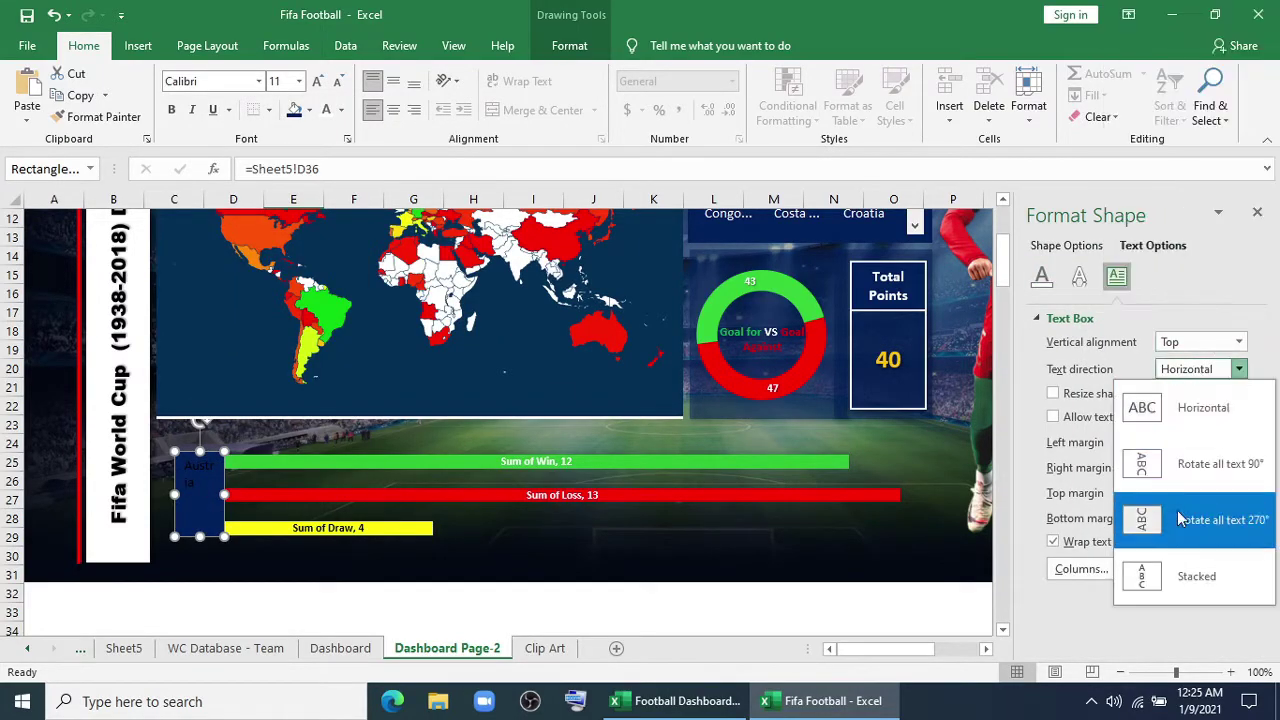
left_click(1140, 519)
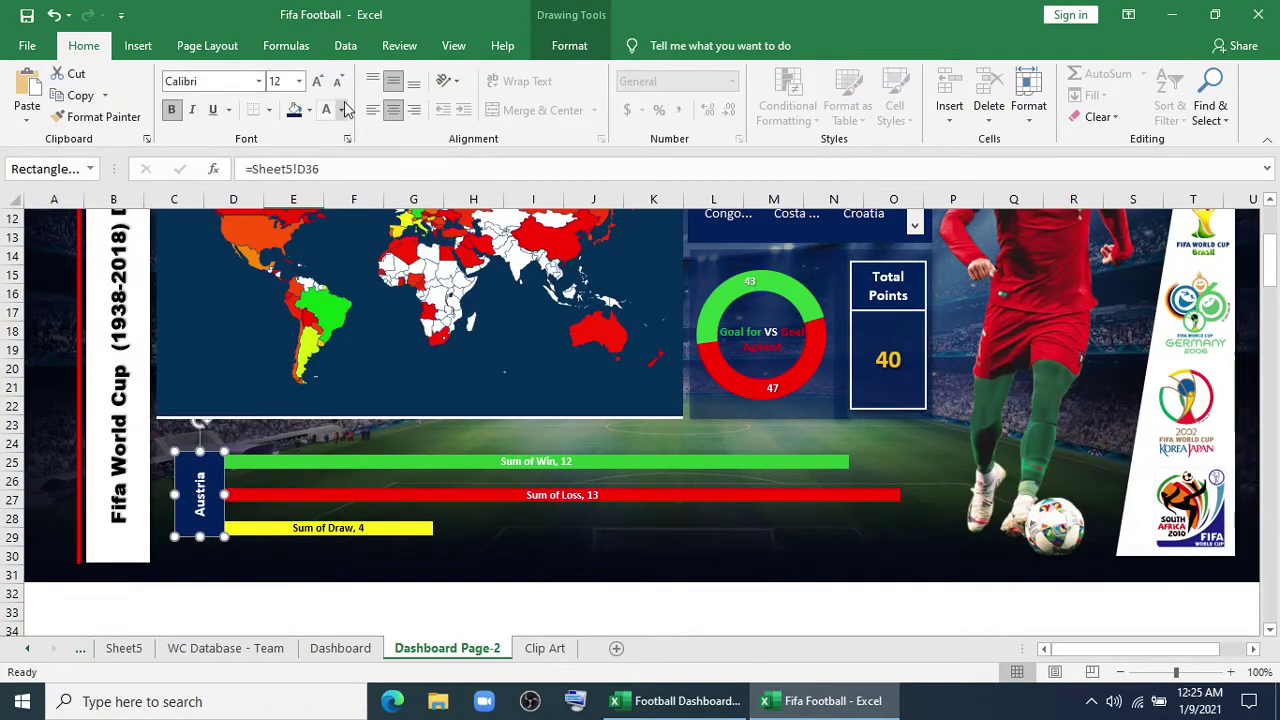
Step: Remove the team-name label's fill and increase its font size
left_click(569, 45)
left_click(465, 73)
left_click(480, 299)
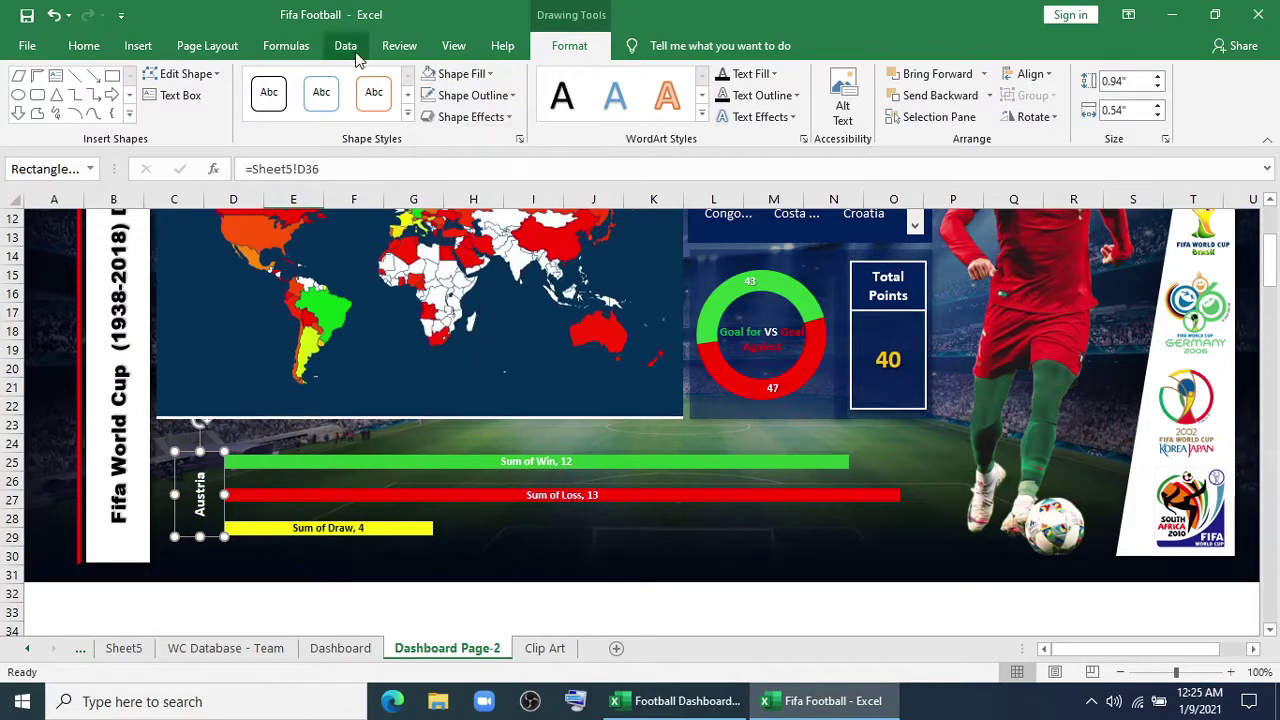
left_click(83, 45)
left_click(320, 83)
left_click(508, 564)
Step: Apply a reflection effect to the team-name label
left_click(200, 495)
left_click(560, 47)
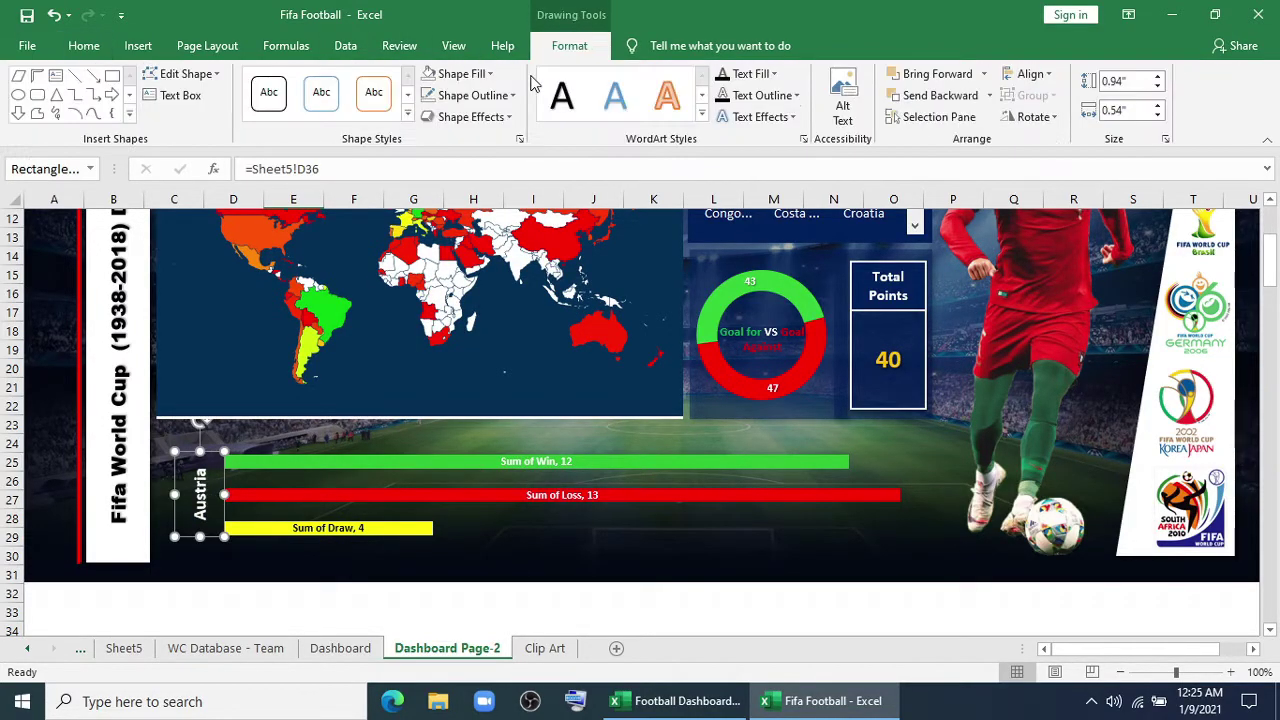
left_click(475, 117)
mouse_move(523, 236)
left_click(597, 331)
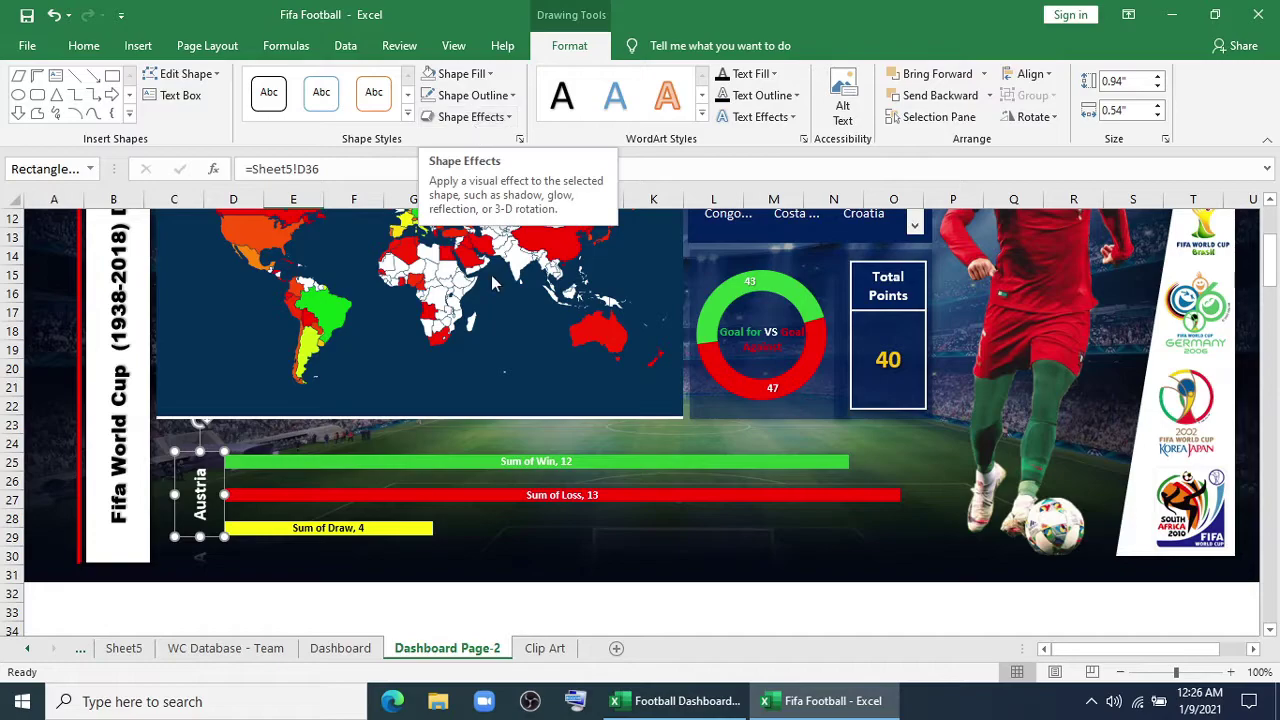
left_click(533, 628)
Step: Draw a vertical straight line about 1.19" high between the team-name label and the bars
left_click(138, 45)
left_click(226, 104)
left_click(259, 180)
left_click(268, 349)
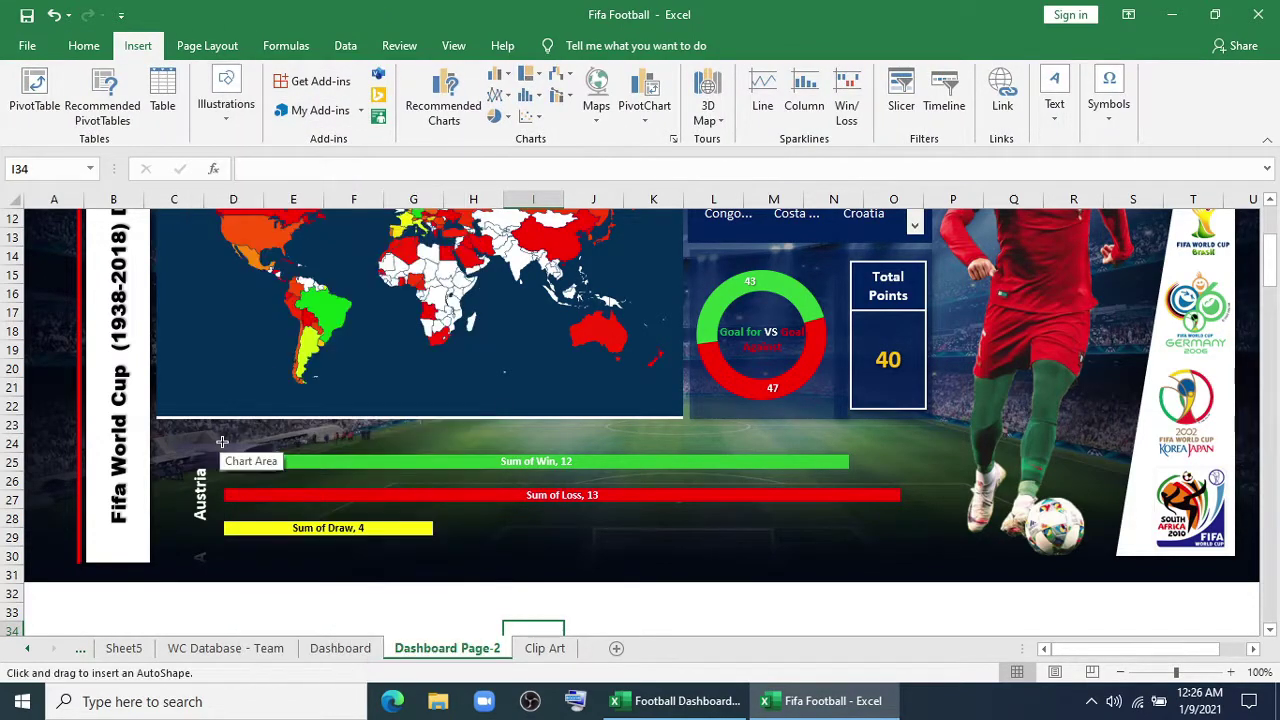
left_click_drag(222, 441, 222, 546)
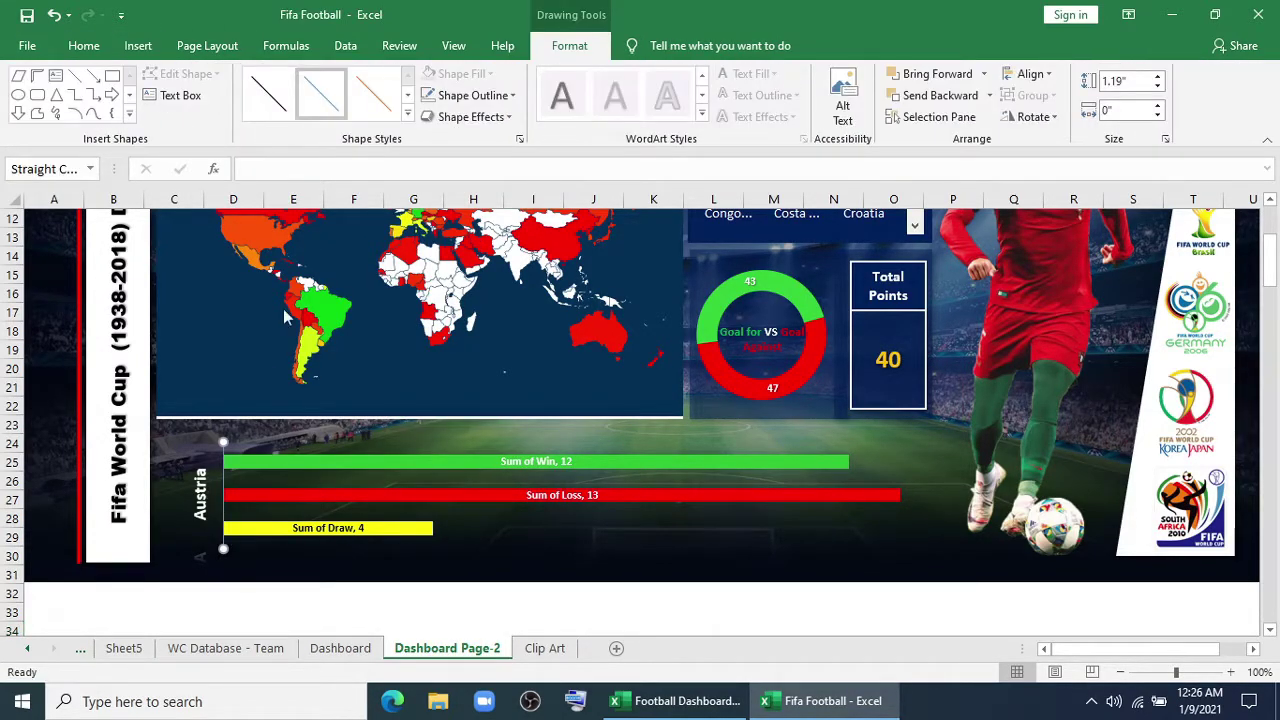
Step: Give the vertical line a white outline and change its weight
left_click(470, 95)
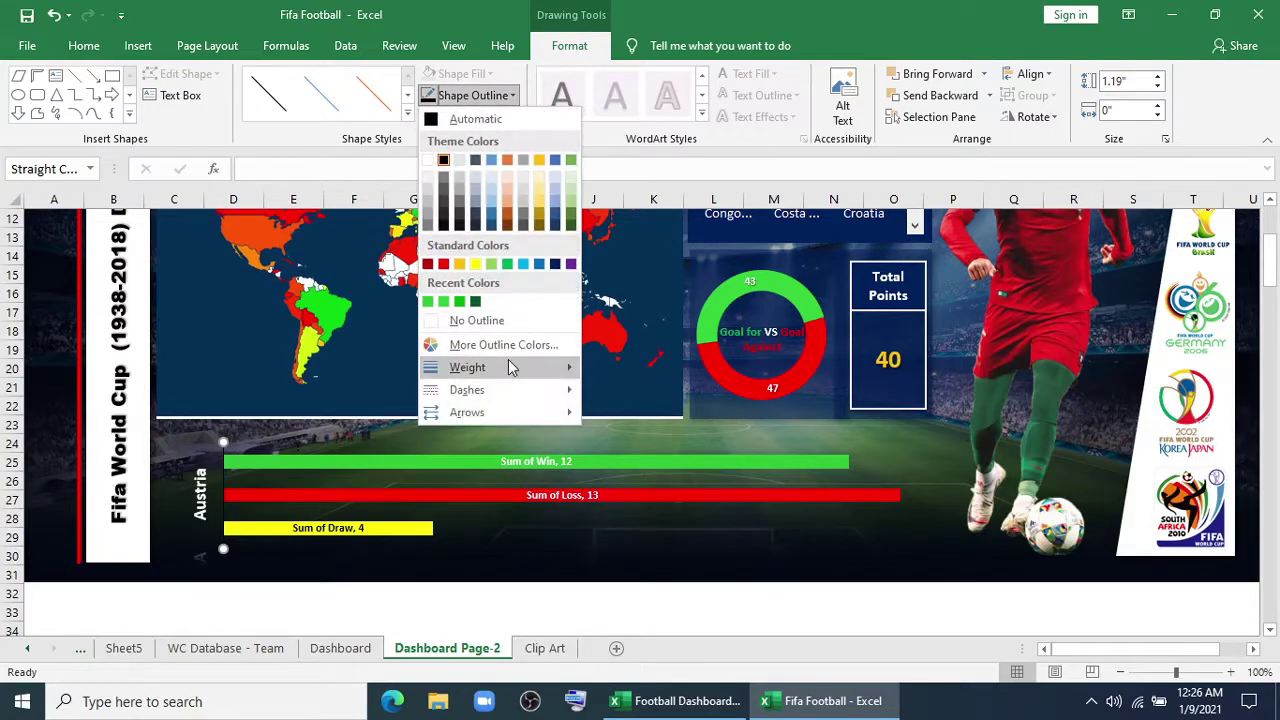
mouse_move(509, 367)
left_click(655, 438)
left_click(895, 606)
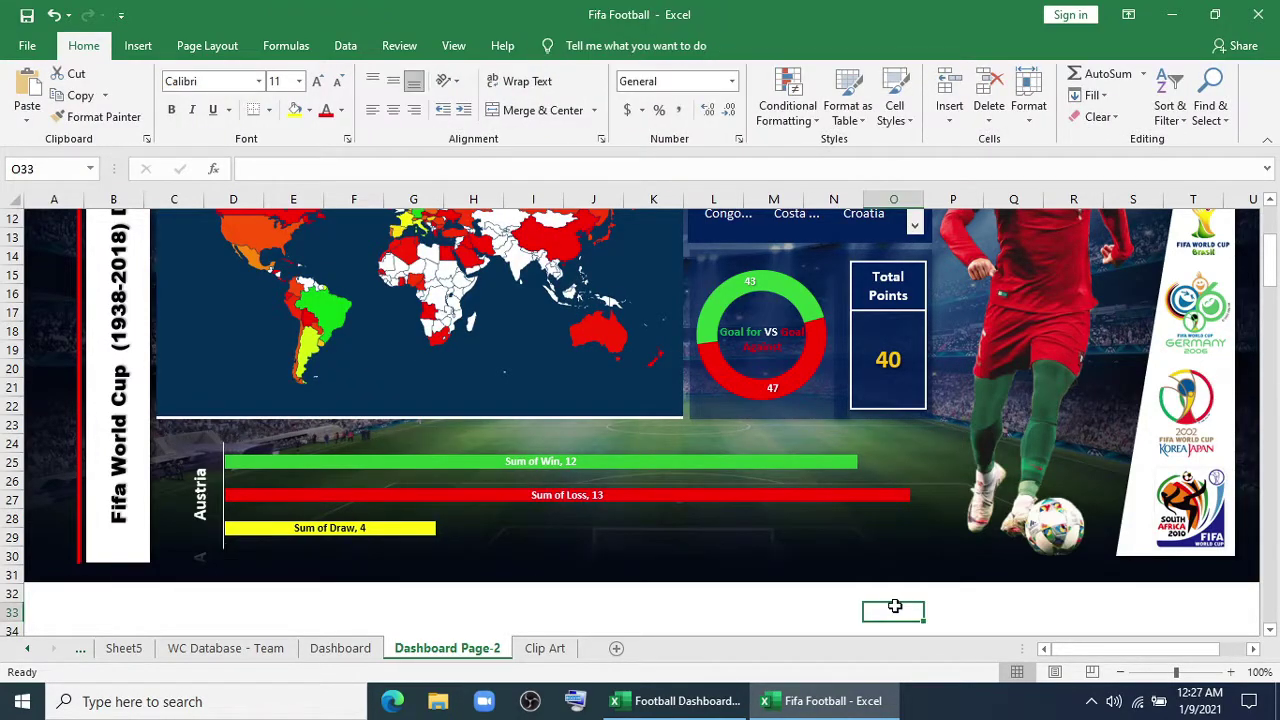
Step: Connect the Team slicer to PivotTable17, PivotTable18 and PivotTable20 on Sheet5
scroll(780, 396, "up", 3)
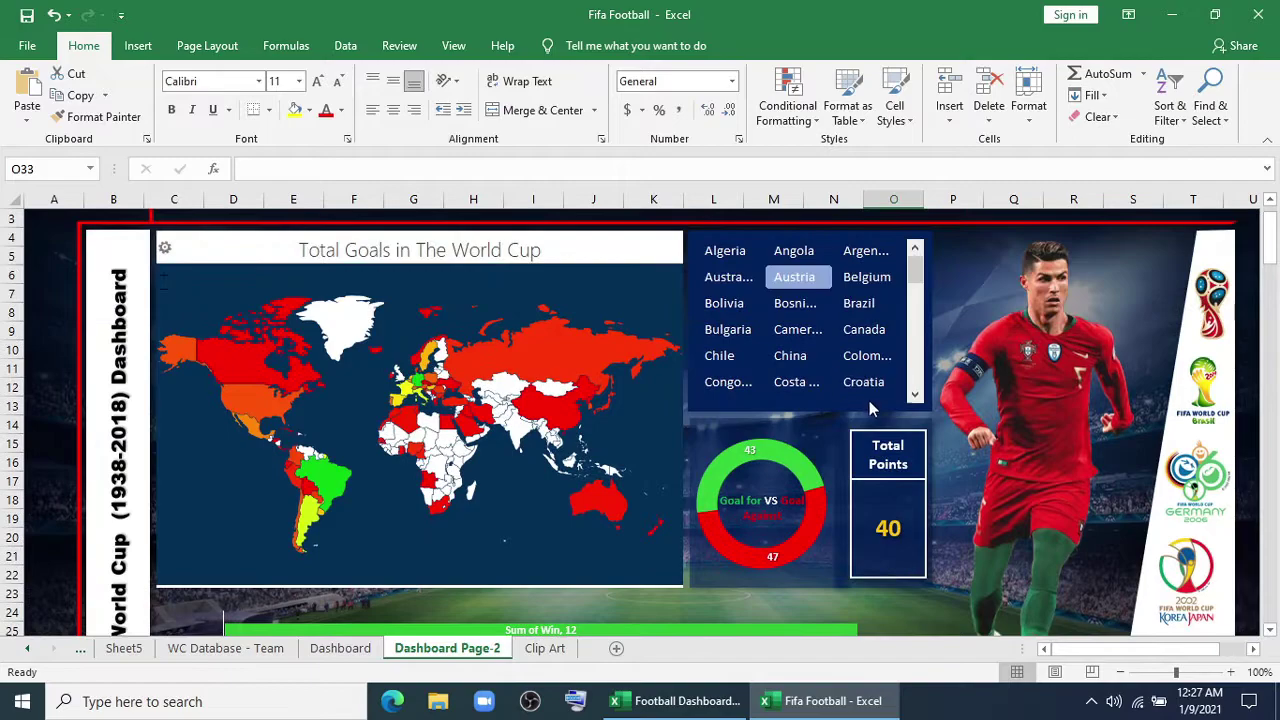
right_click(872, 405)
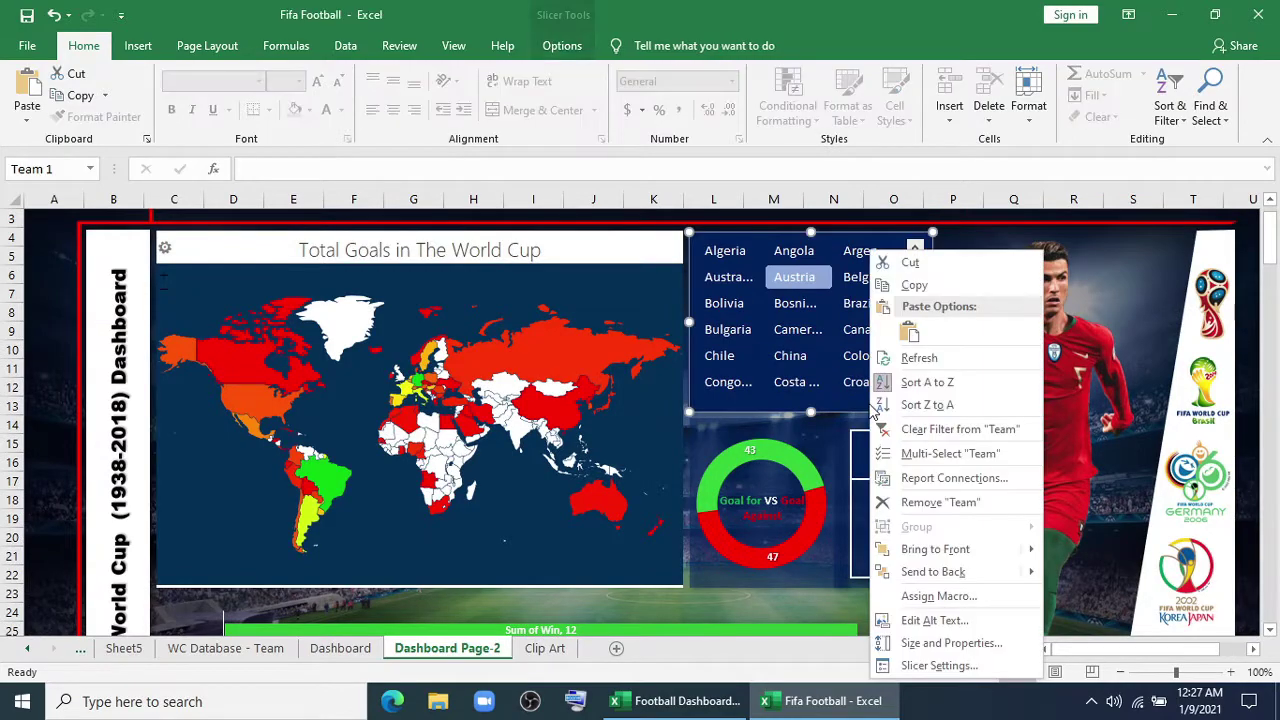
left_click(911, 480)
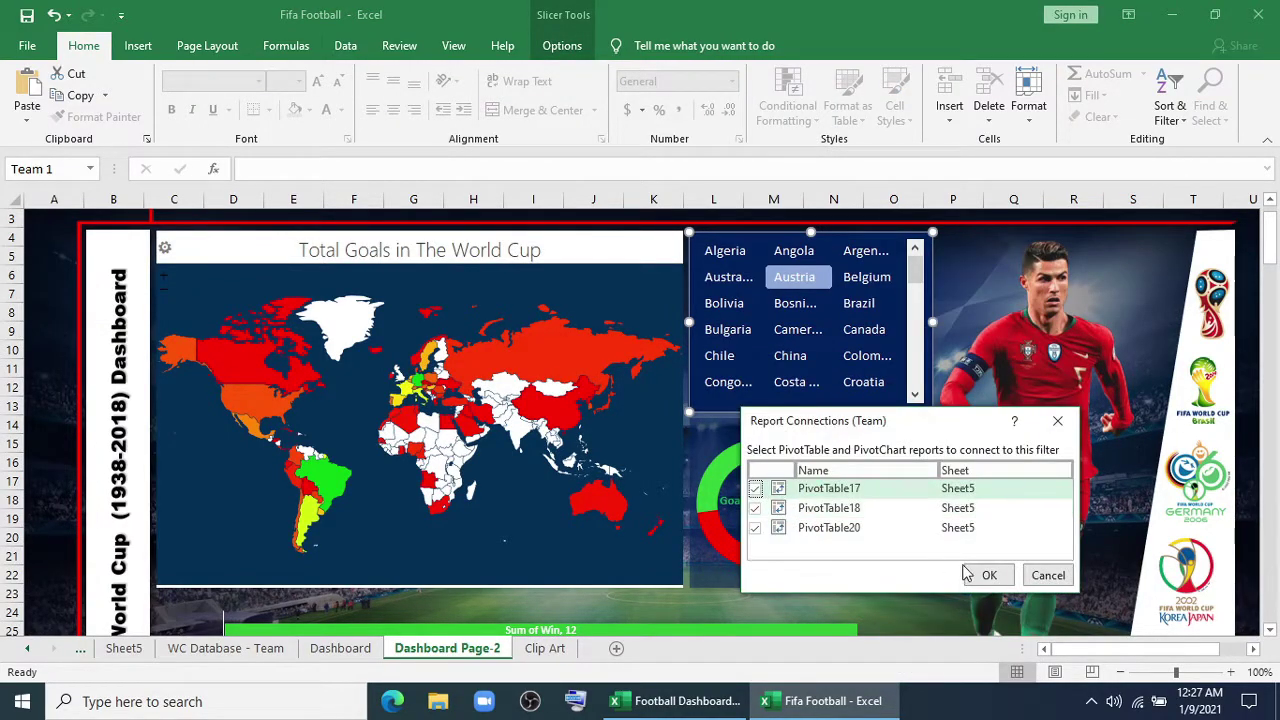
left_click(990, 575)
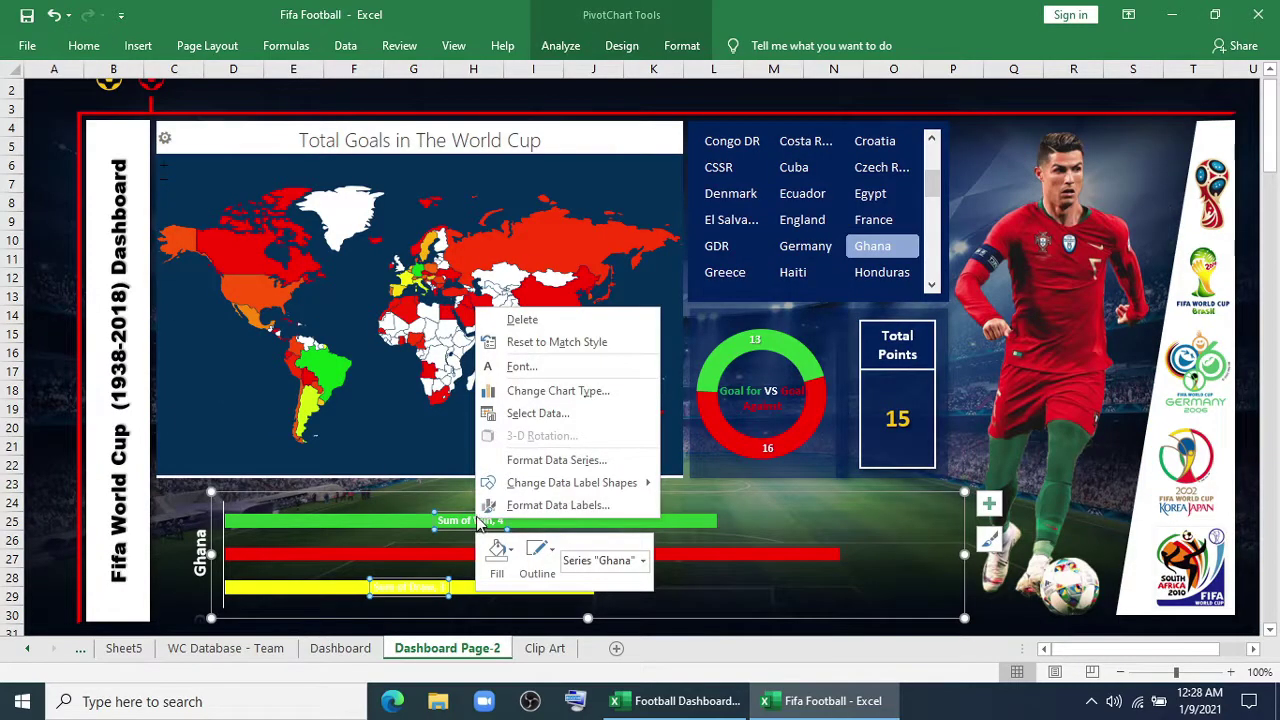
Step: Set the label position of the bar chart's data labels to Inside End
left_click(565, 505)
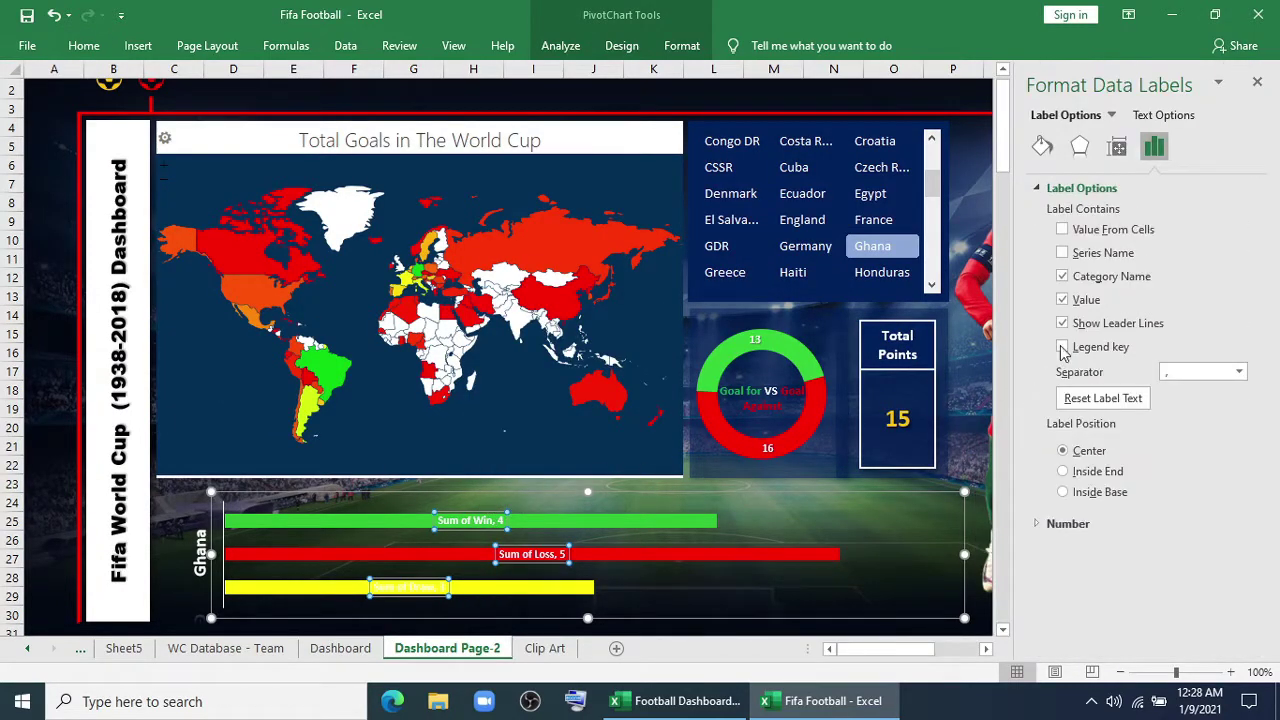
left_click(1063, 471)
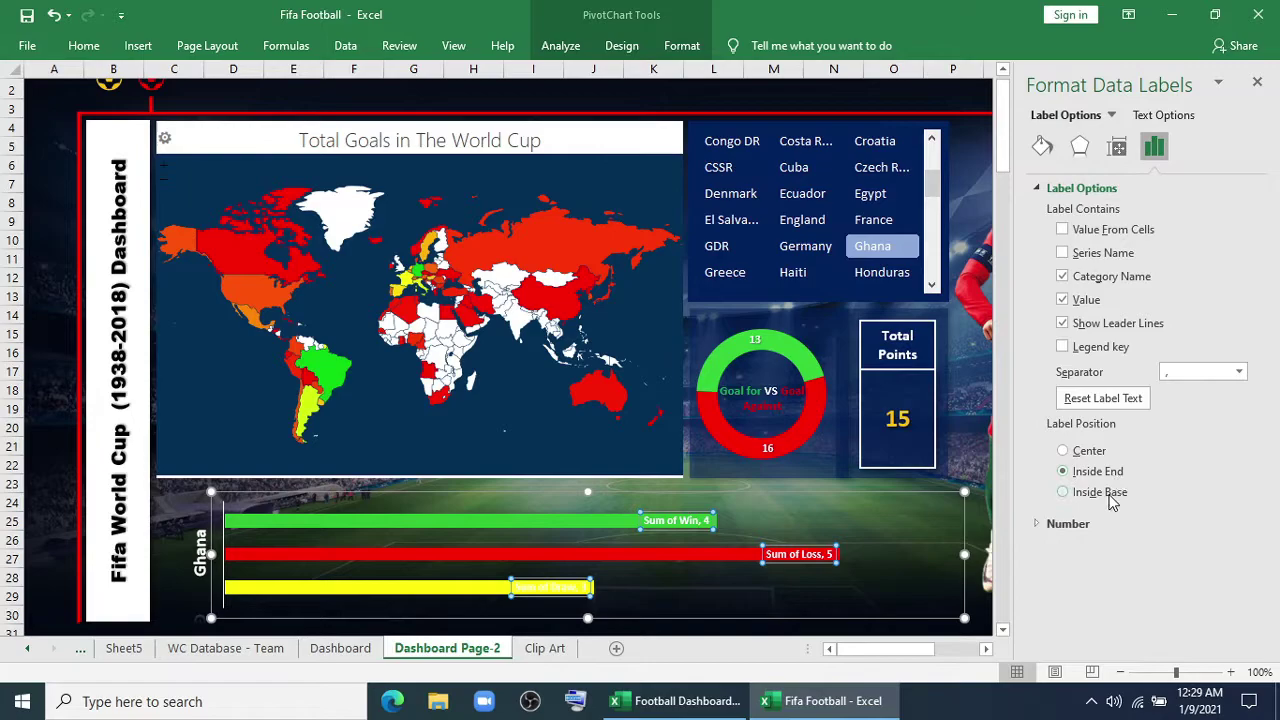
left_click(1063, 492)
left_click(1090, 451)
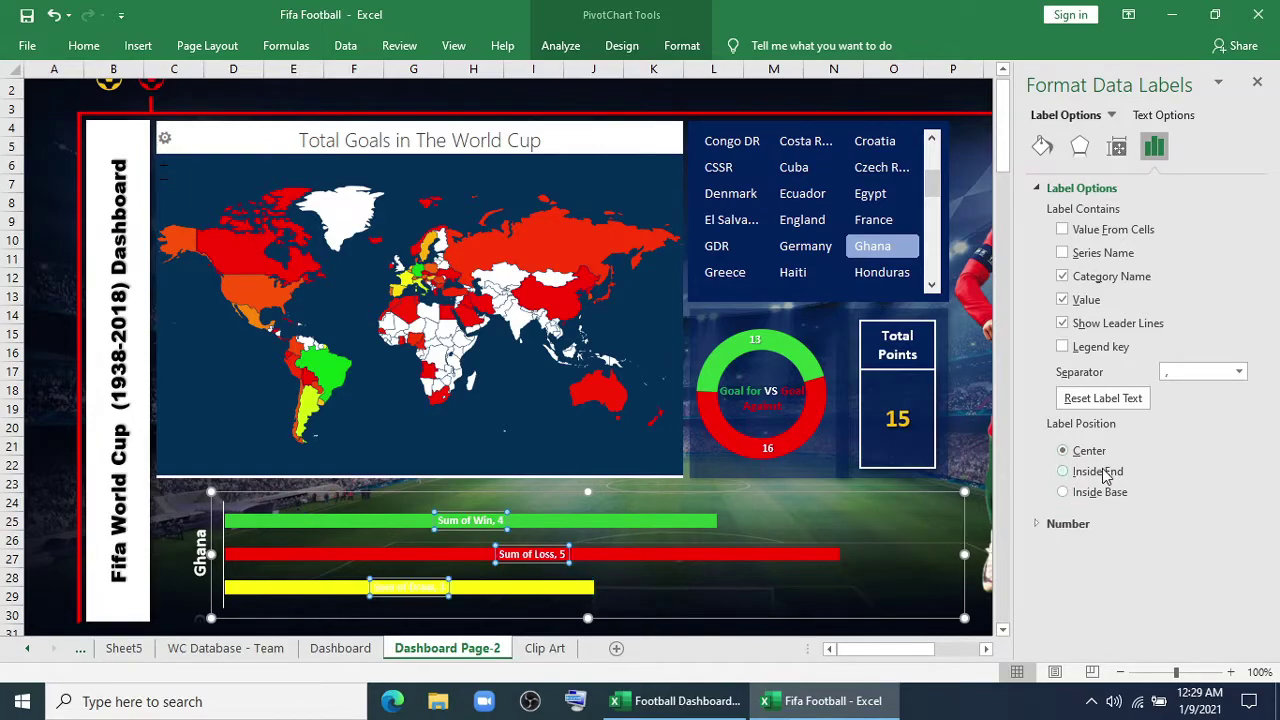
left_click(1100, 472)
left_click(1042, 147)
left_click(1257, 81)
Step: Change the font colour of all the bar chart's data labels to black
left_click(84, 45)
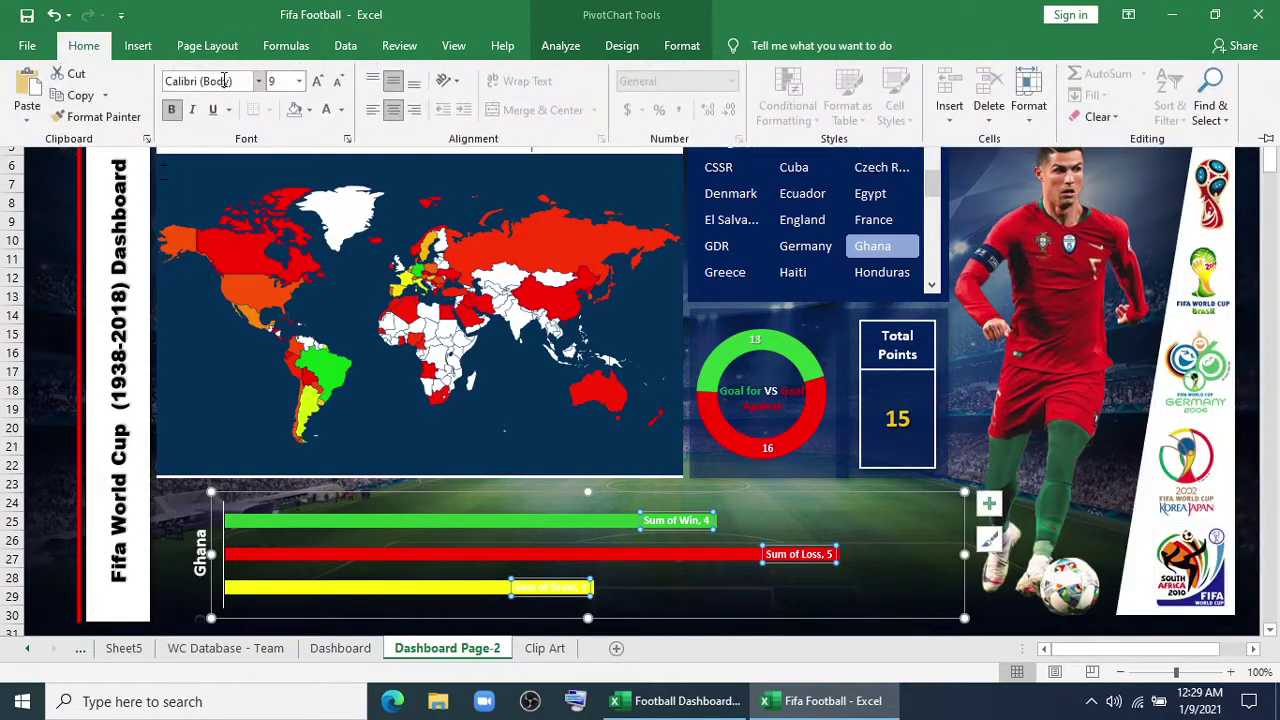
left_click(341, 110)
left_click(346, 172)
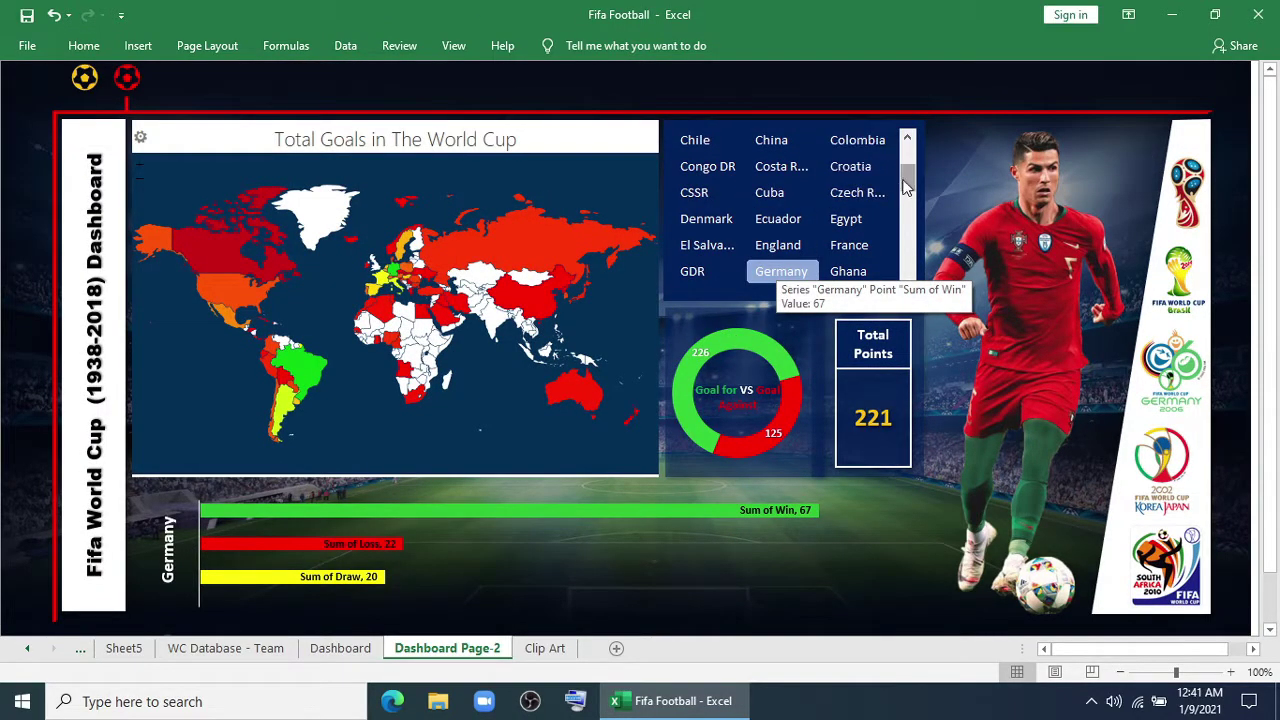
Step: Test the Team slicer by selecting Argentina, Belgium and Brazil in turn, and go back to Argentina
left_click_drag(906, 180, 909, 150)
left_click(855, 140)
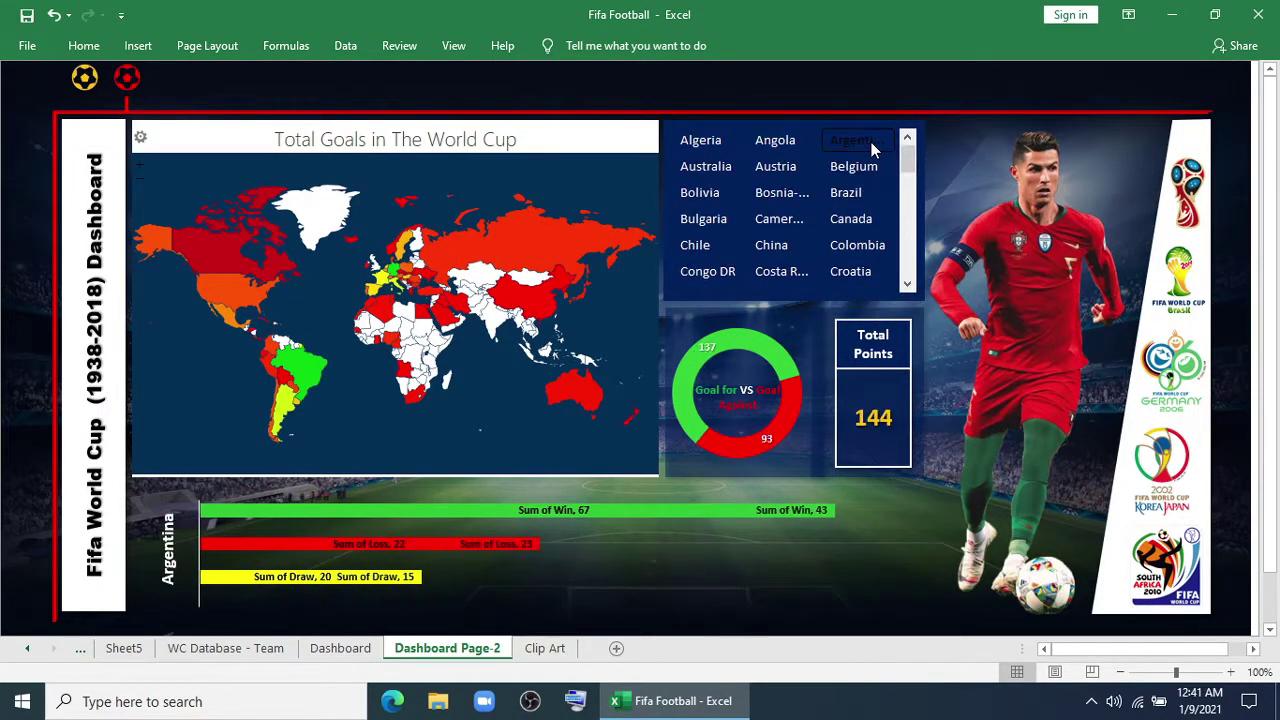
left_click(855, 166)
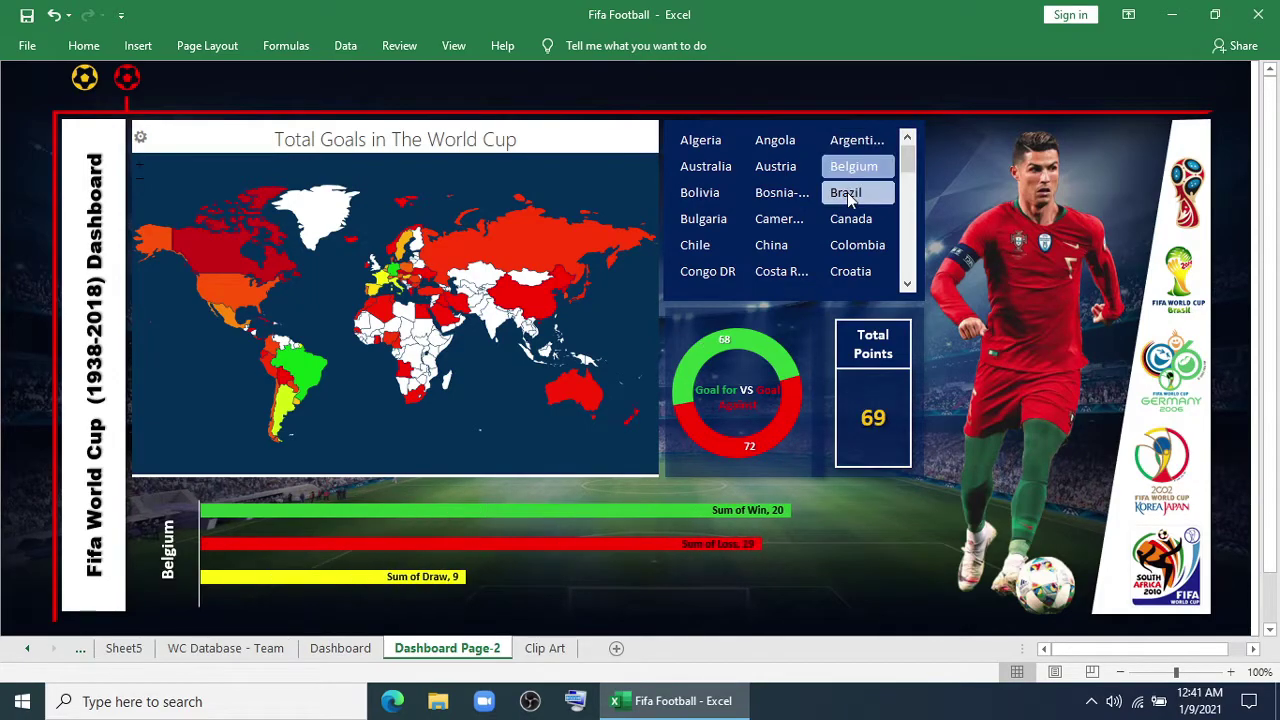
left_click(847, 194)
left_click(856, 140)
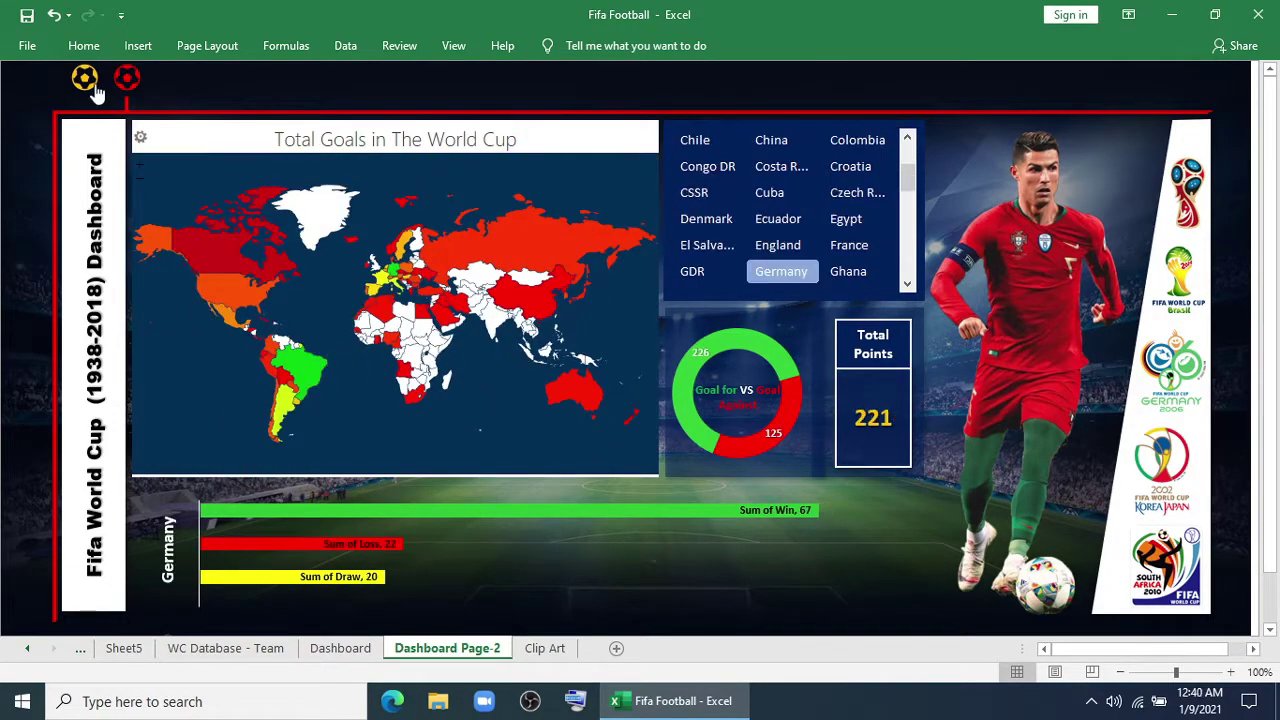
Step: Open the first dashboard page and test its year slicer with the ranges 1994–2018 and 1930–1958
left_click(84, 77)
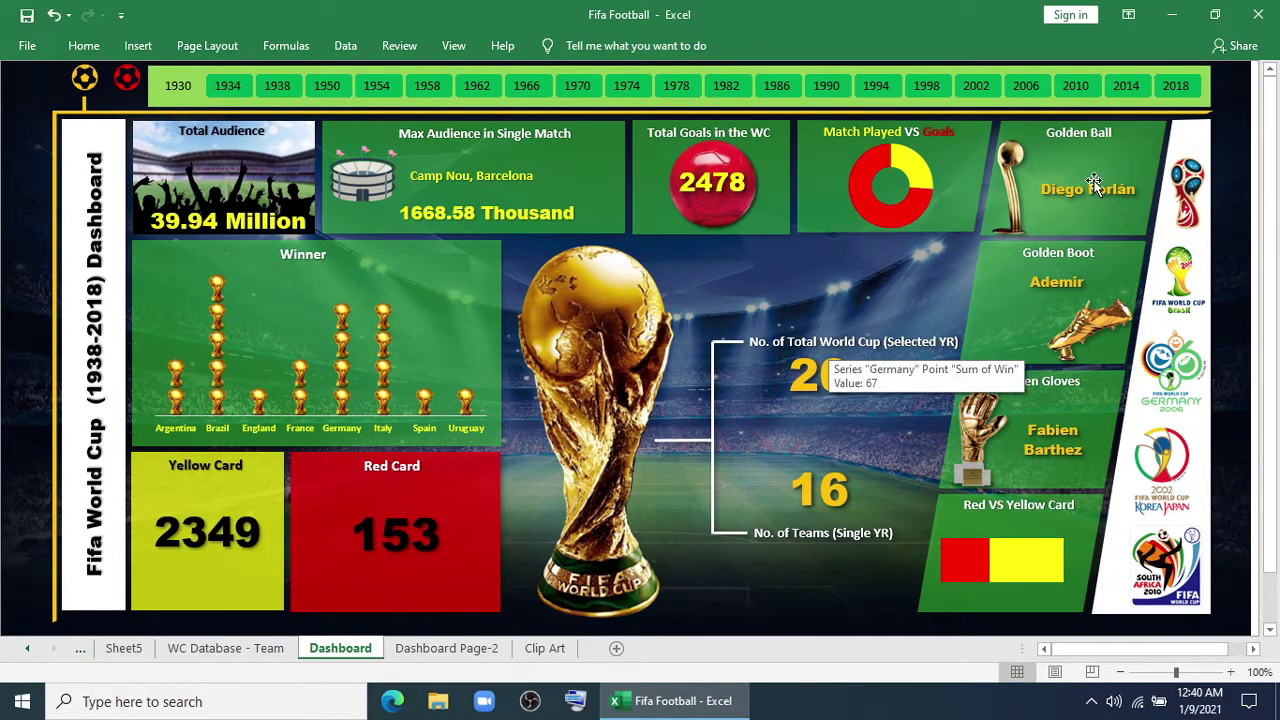
left_click_drag(1175, 86, 876, 86)
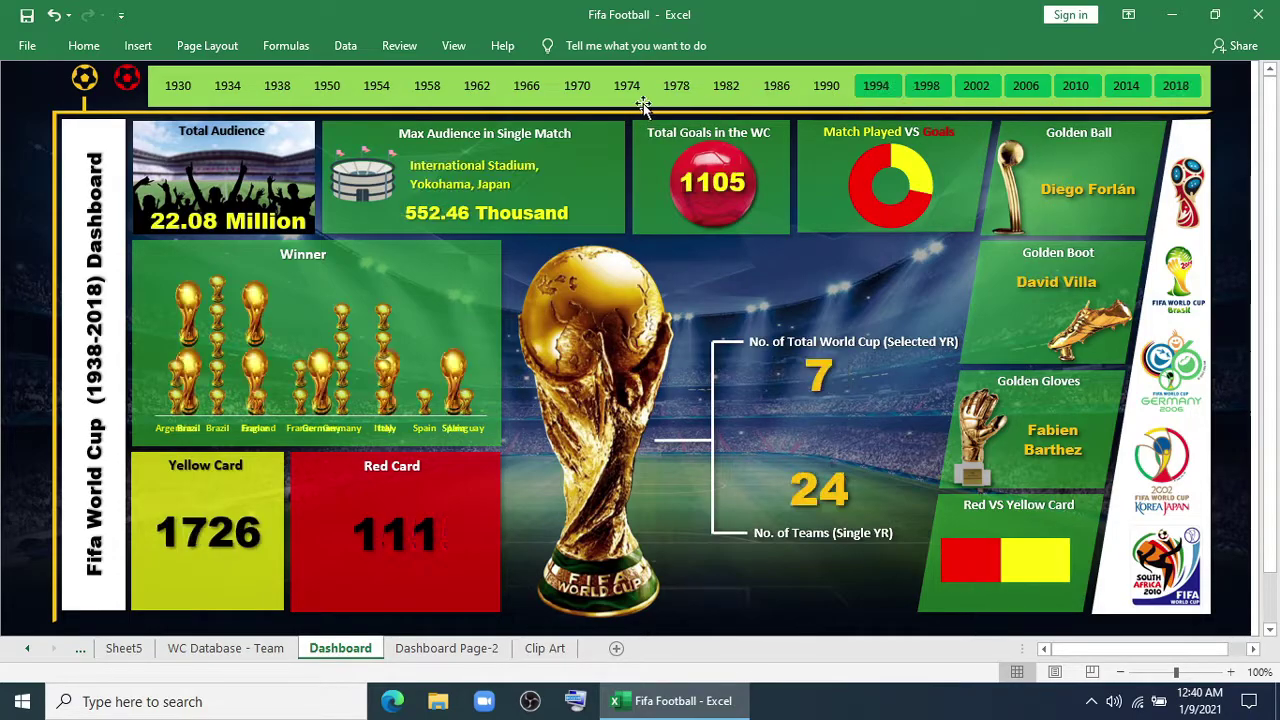
left_click_drag(178, 86, 350, 94)
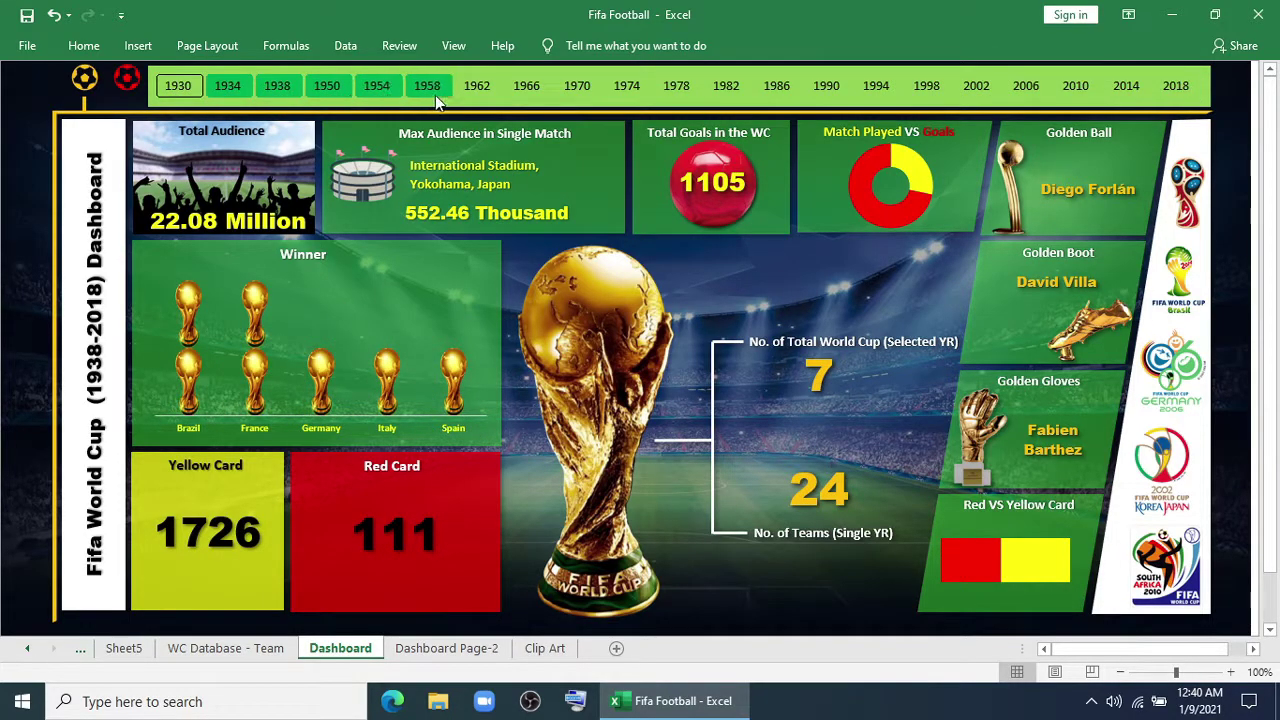